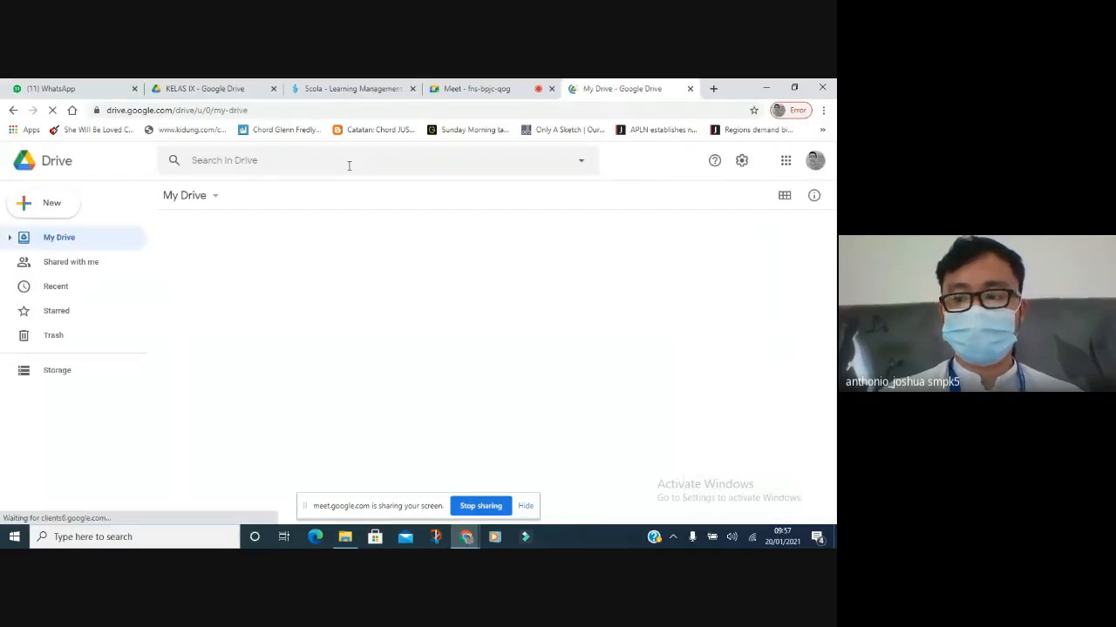
Open docs.google.com in a new browser tab next to Google Drive.
{"action": "left_click", "coordinate": [25, 211]}
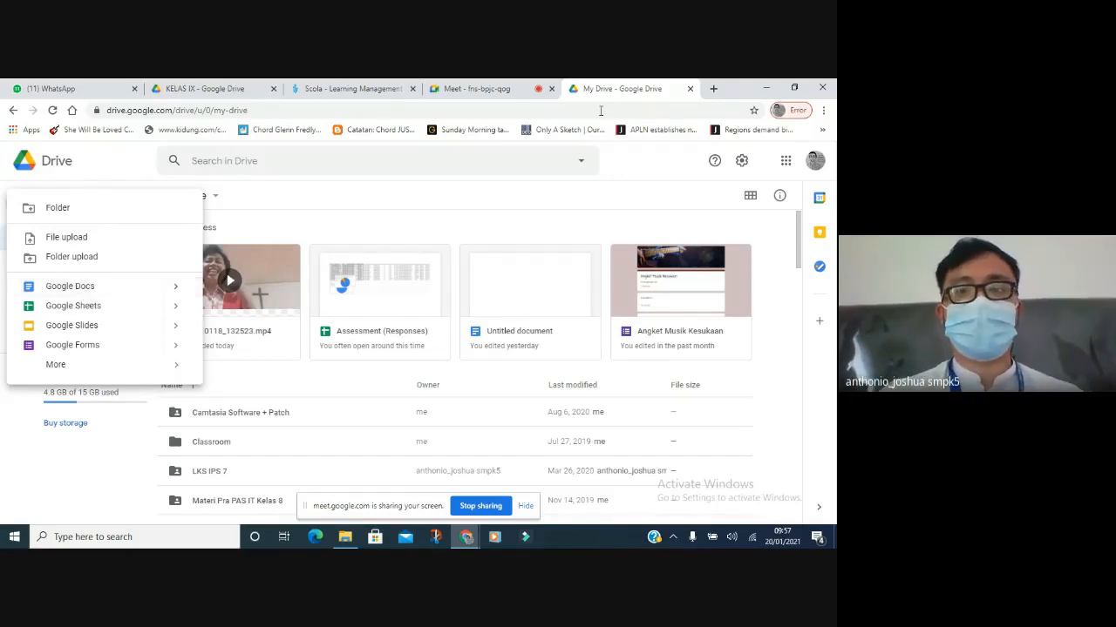
{"action": "left_click", "coordinate": [713, 88]}
{"action": "type", "text": "d"}
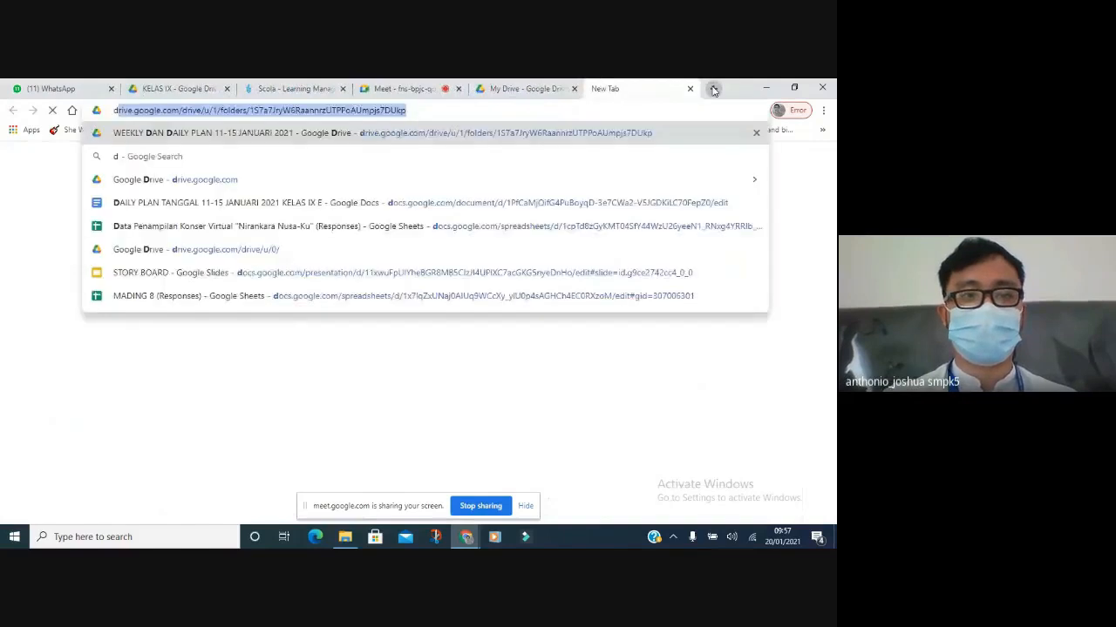
{"action": "type", "text": "ocs.google.com"}
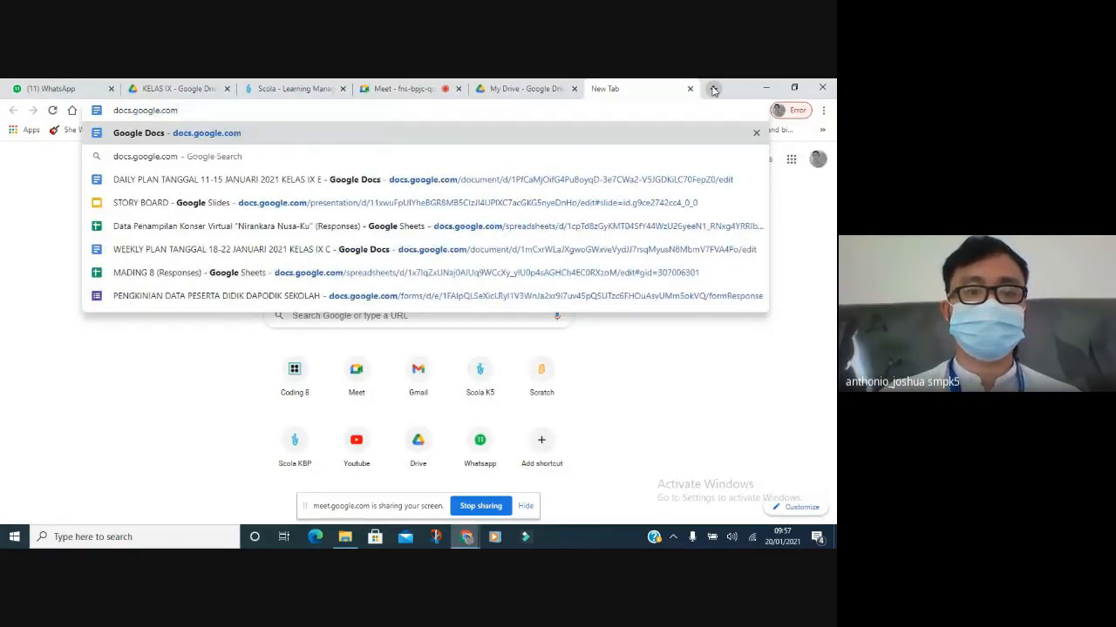
{"action": "key", "text": "Return"}
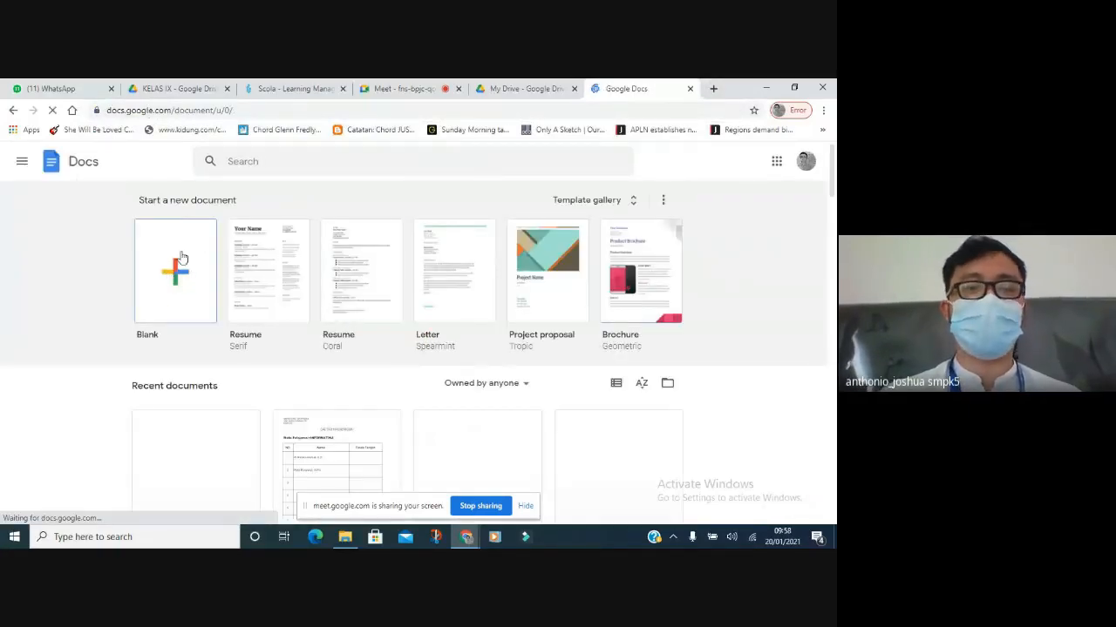
Create a blank document and centre-align its first line.
{"action": "left_click", "coordinate": [174, 304]}
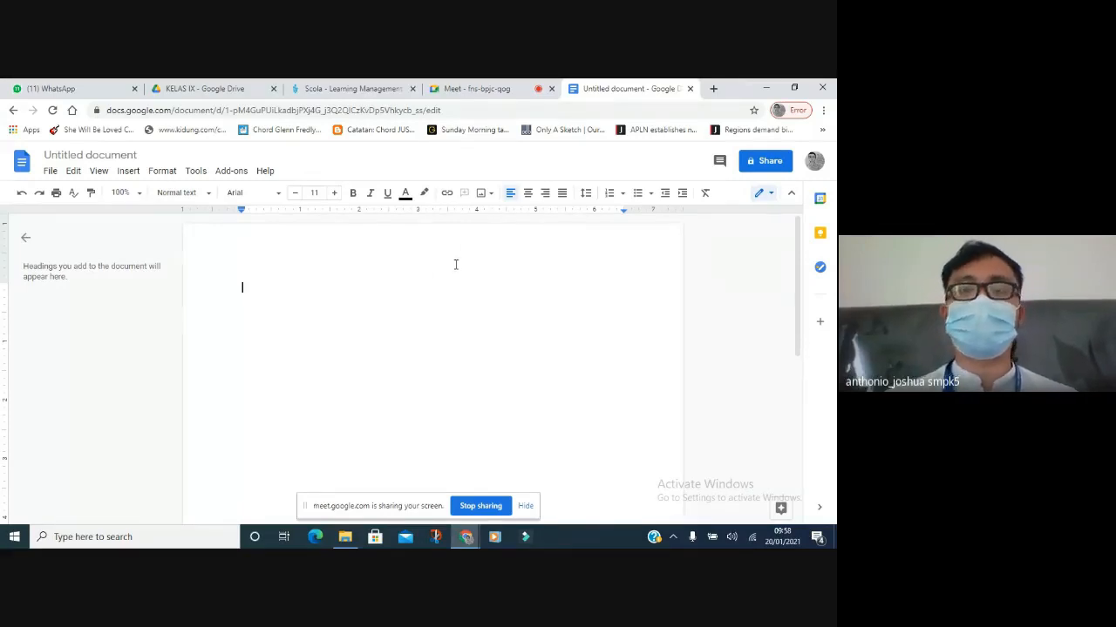
{"action": "left_click", "coordinate": [527, 192]}
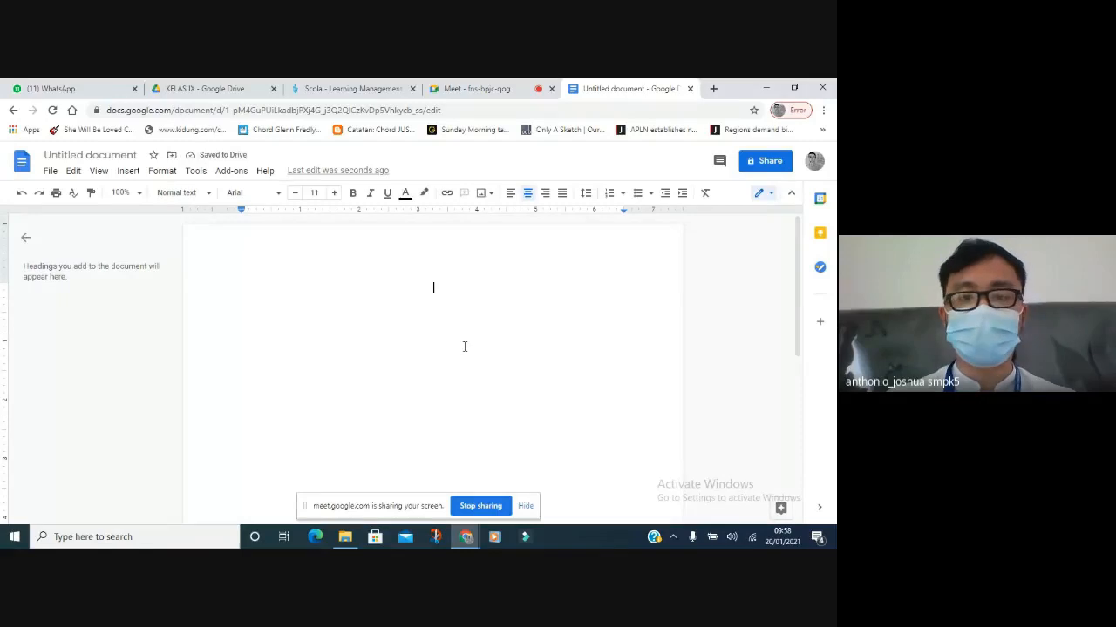
Type the title 'LAPORAN ANGKET MUSIK KESUKAAN' on the centred first line.
{"action": "type", "text": "LAPO"}
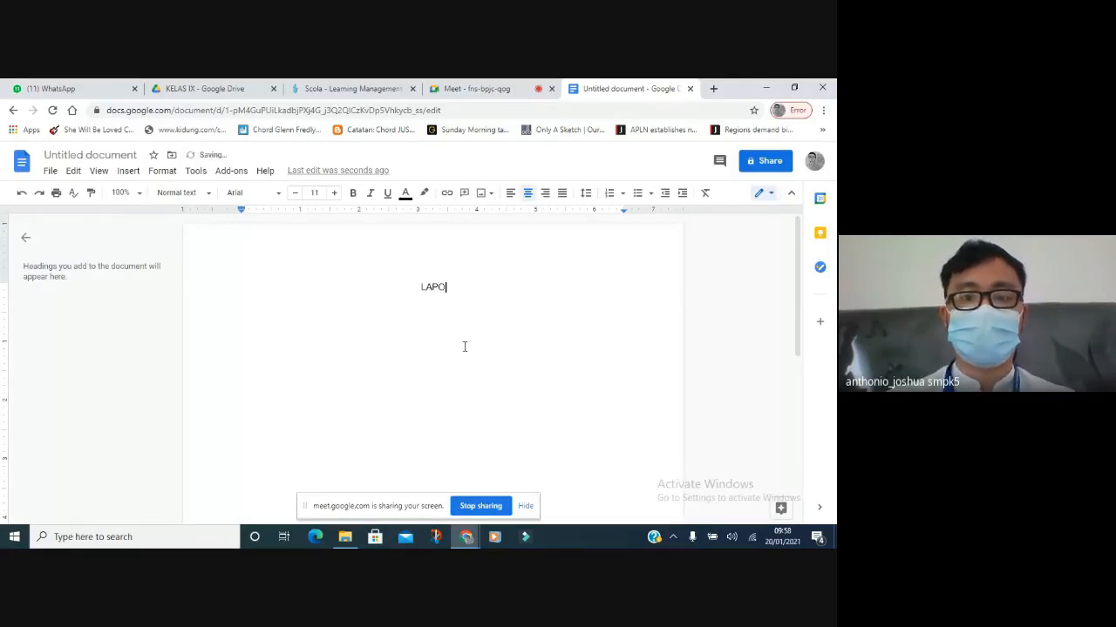
{"action": "type", "text": "RAN ANGKET"}
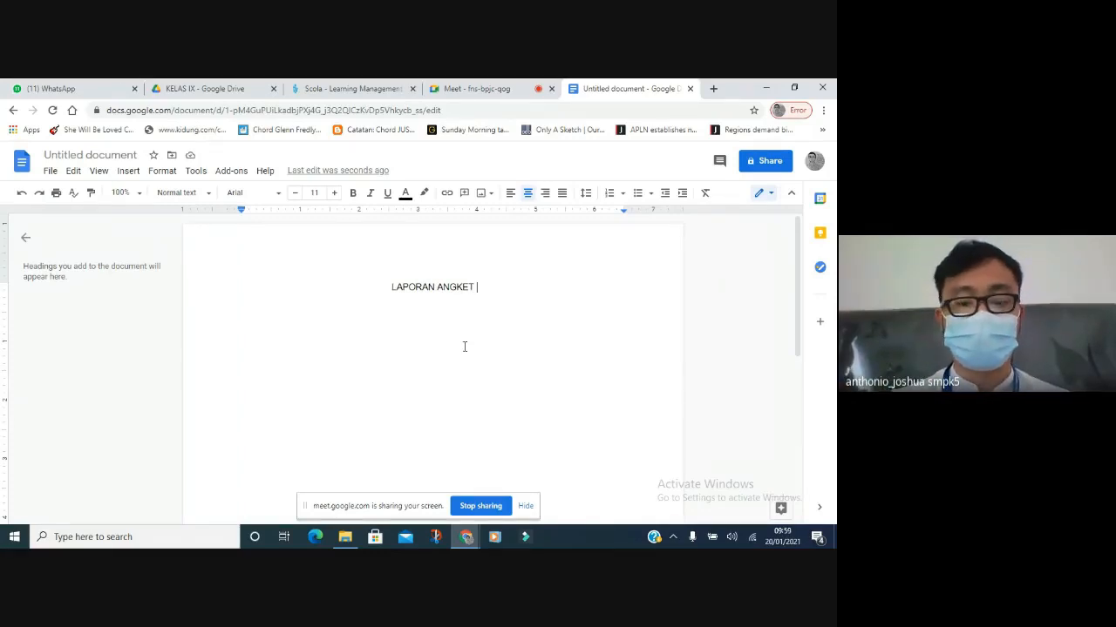
{"action": "type", "text": "MUSIK KES"}
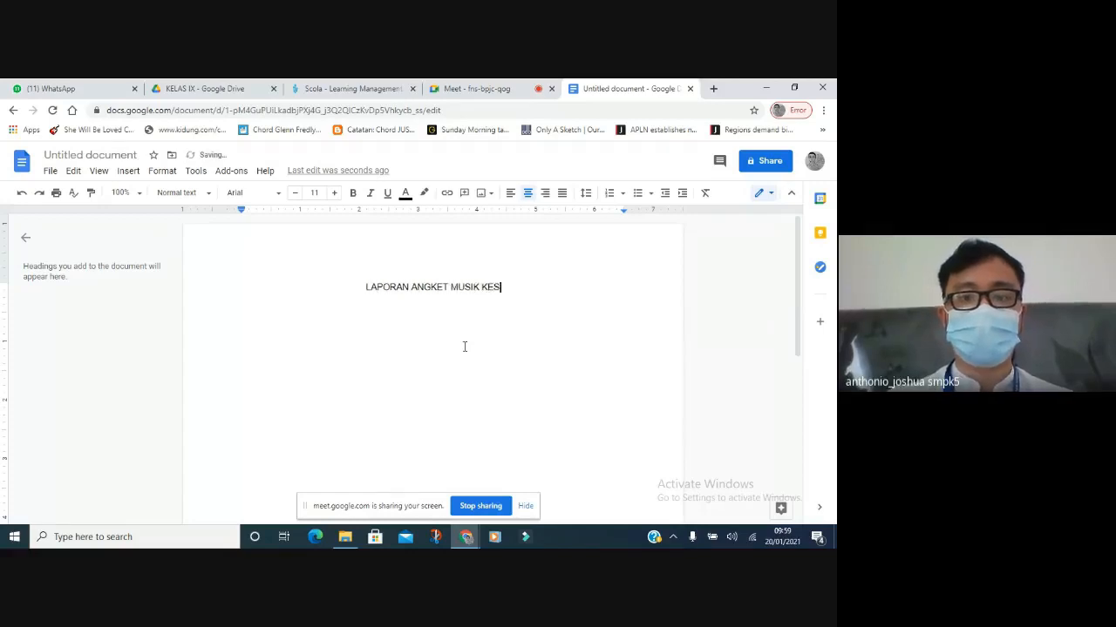
{"action": "type", "text": "UKAAN"}
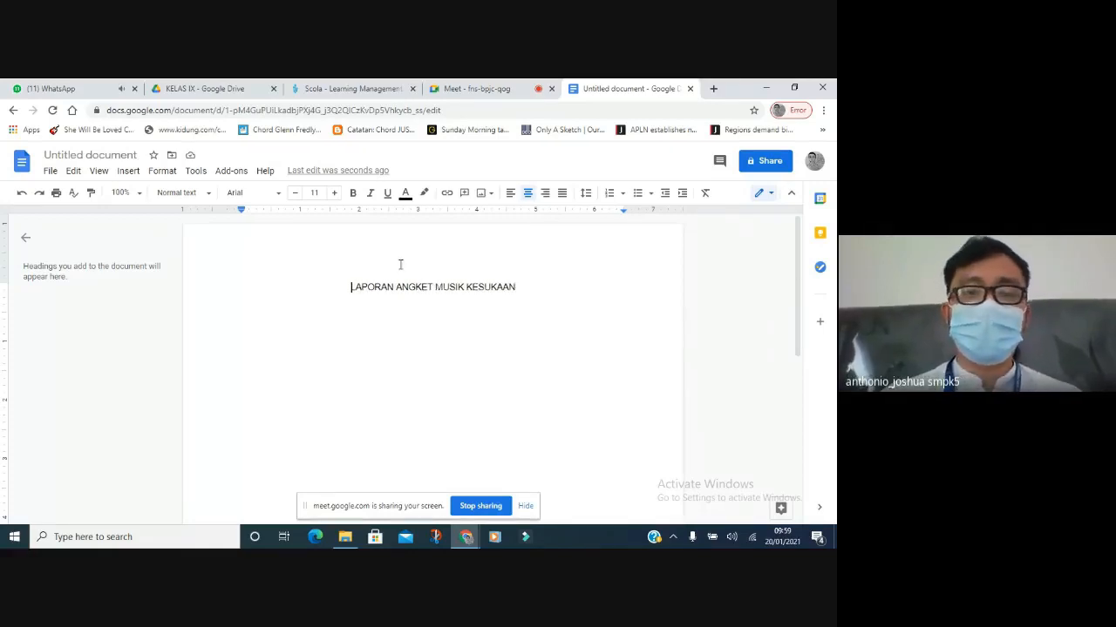
Format the title line in Times New Roman at font size 18.
{"action": "left_click_drag", "start_coordinate": [351, 287], "coordinate": [516, 287]}
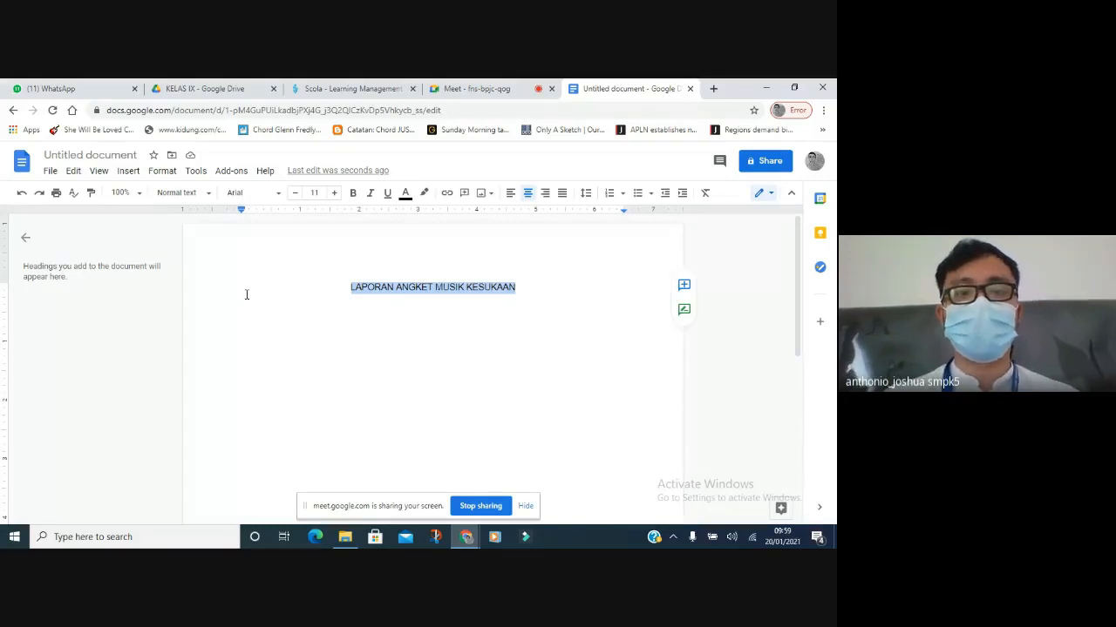
{"action": "left_click", "coordinate": [279, 195]}
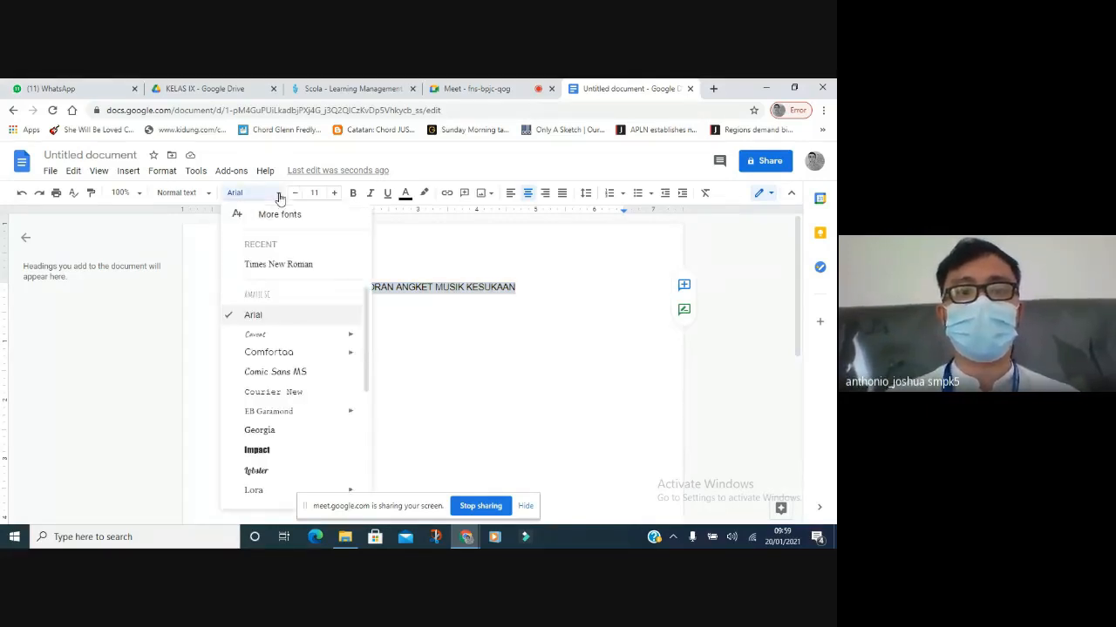
{"action": "left_click", "coordinate": [277, 264]}
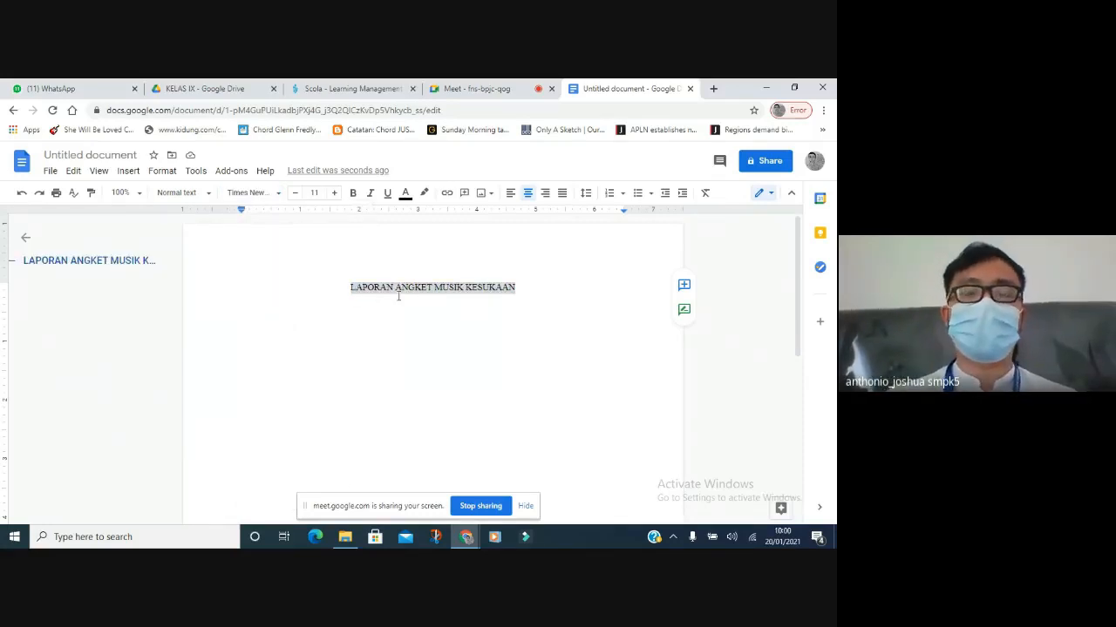
{"action": "left_click", "coordinate": [333, 193]}
{"action": "left_click", "coordinate": [333, 192]}
{"action": "left_click", "coordinate": [333, 193]}
{"action": "left_click", "coordinate": [333, 192]}
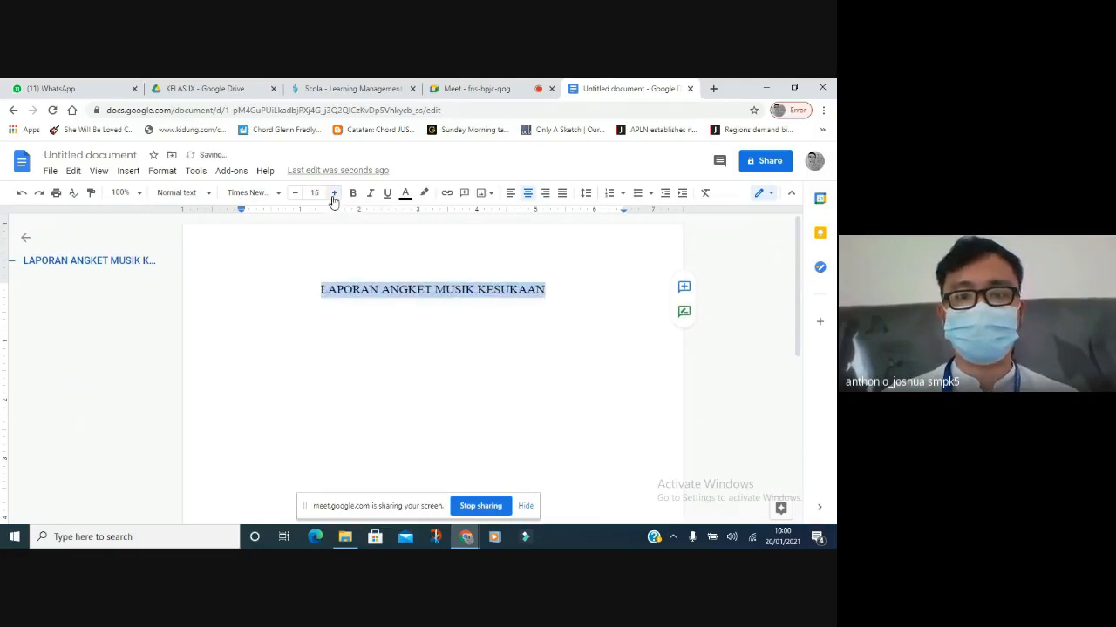
{"action": "left_click", "coordinate": [333, 200]}
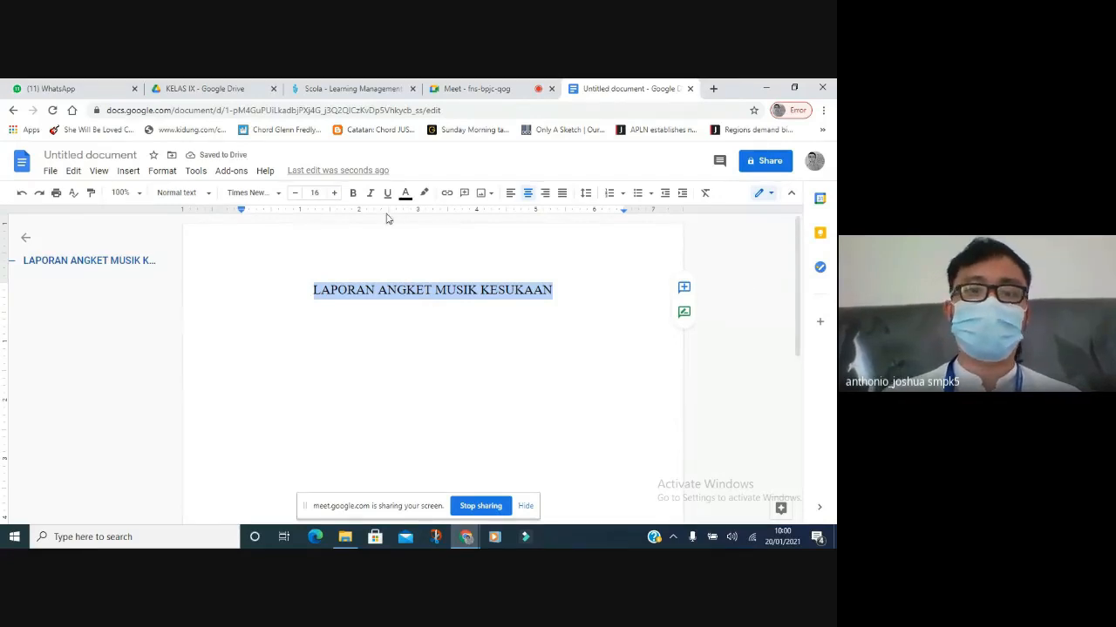
{"action": "left_click", "coordinate": [337, 193]}
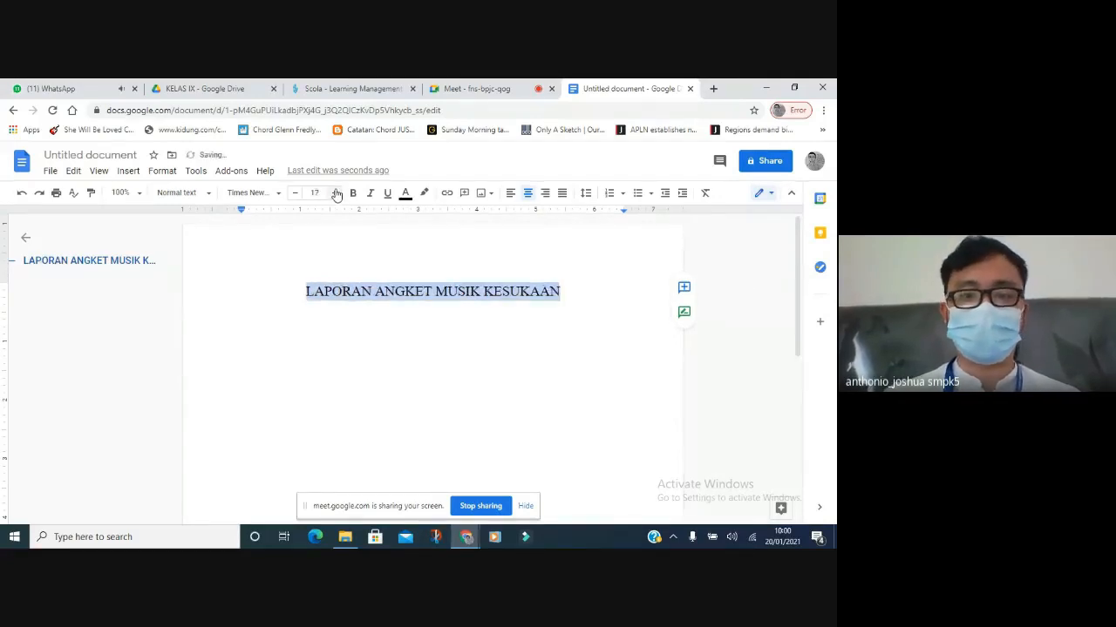
{"action": "left_click", "coordinate": [337, 194]}
{"action": "left_click", "coordinate": [579, 295]}
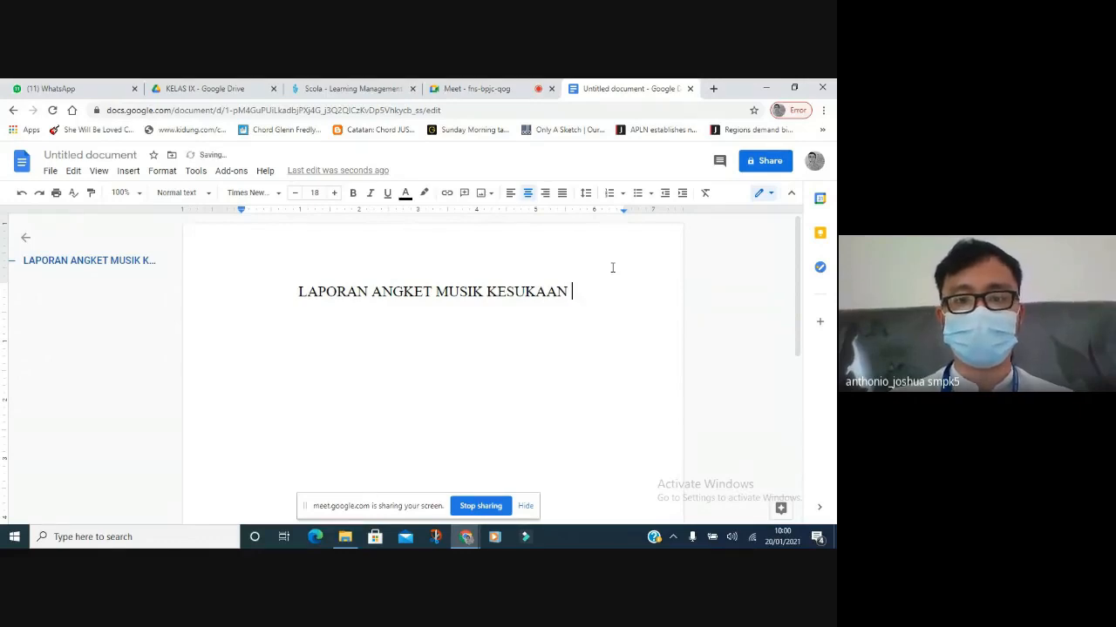
Append 'DAN OLAHRAGA KESUKAAN' to the title and wrap it onto a new line before 'DAN'.
{"action": "type", "text": "DAN O"}
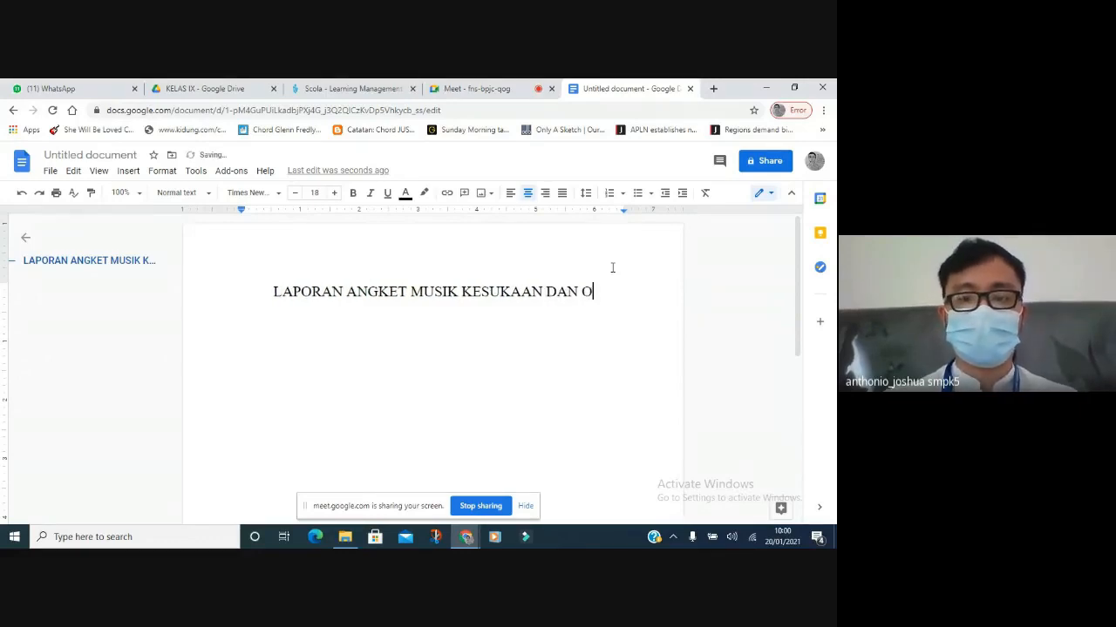
{"action": "type", "text": "LAHRAGA KESUKAAN"}
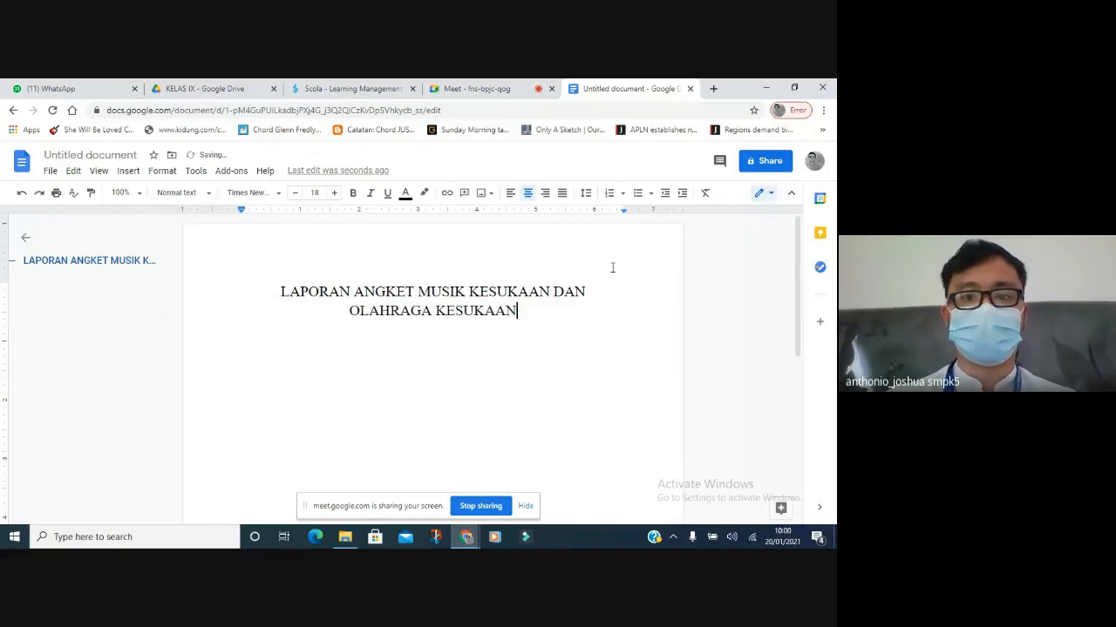
{"action": "key", "text": "Home"}
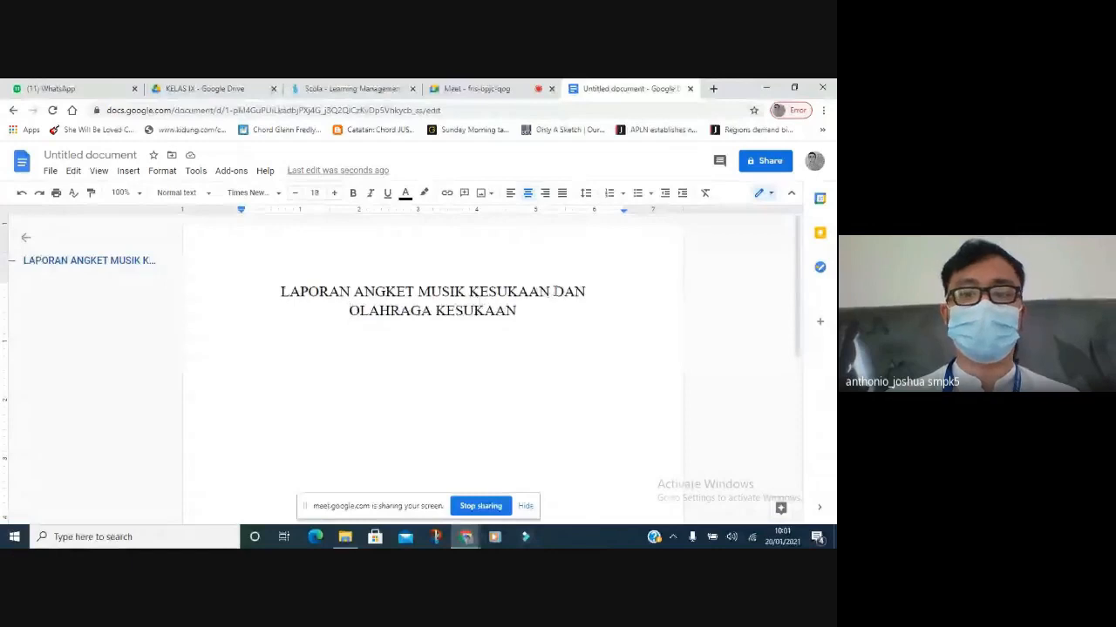
{"action": "left_click", "coordinate": [470, 292]}
{"action": "key", "text": "Return"}
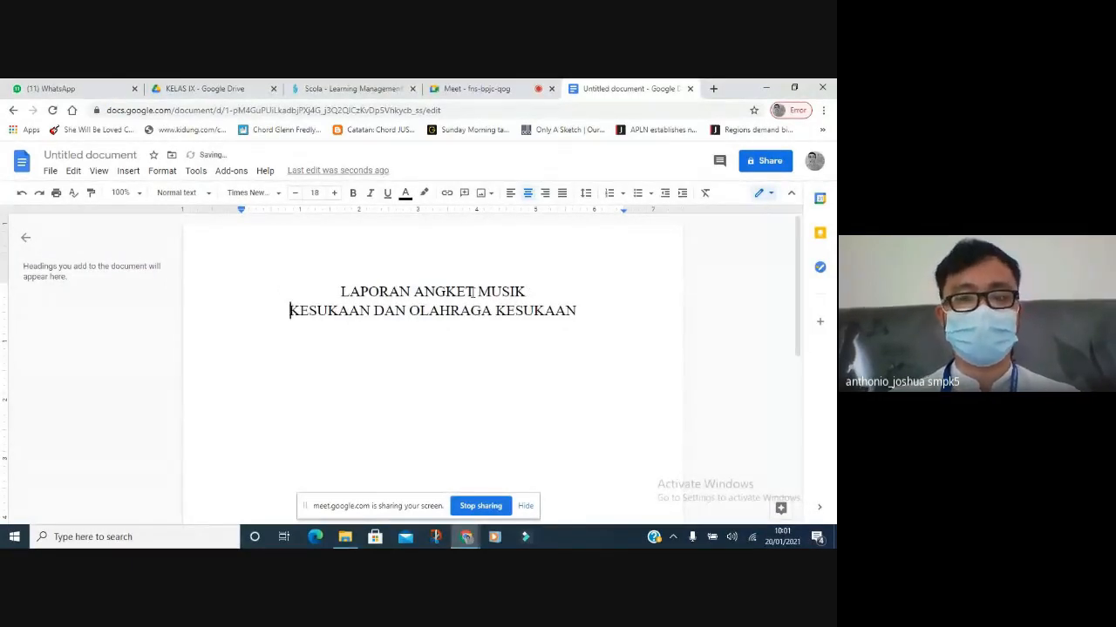
{"action": "key", "text": "BackSpace"}
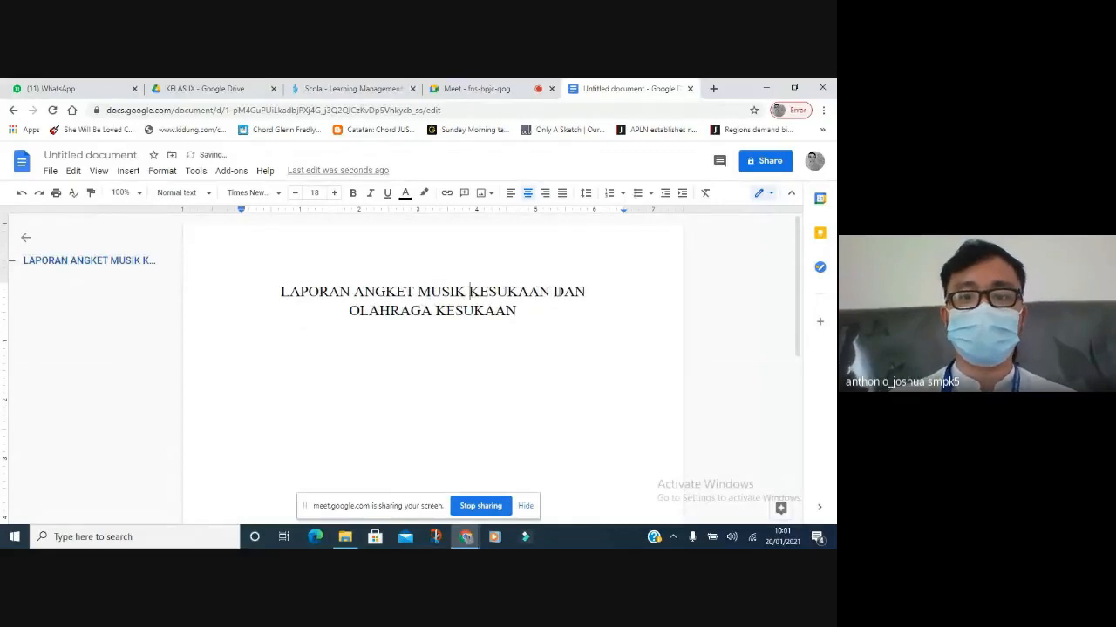
{"action": "left_click", "coordinate": [555, 292]}
{"action": "key", "text": "Return"}
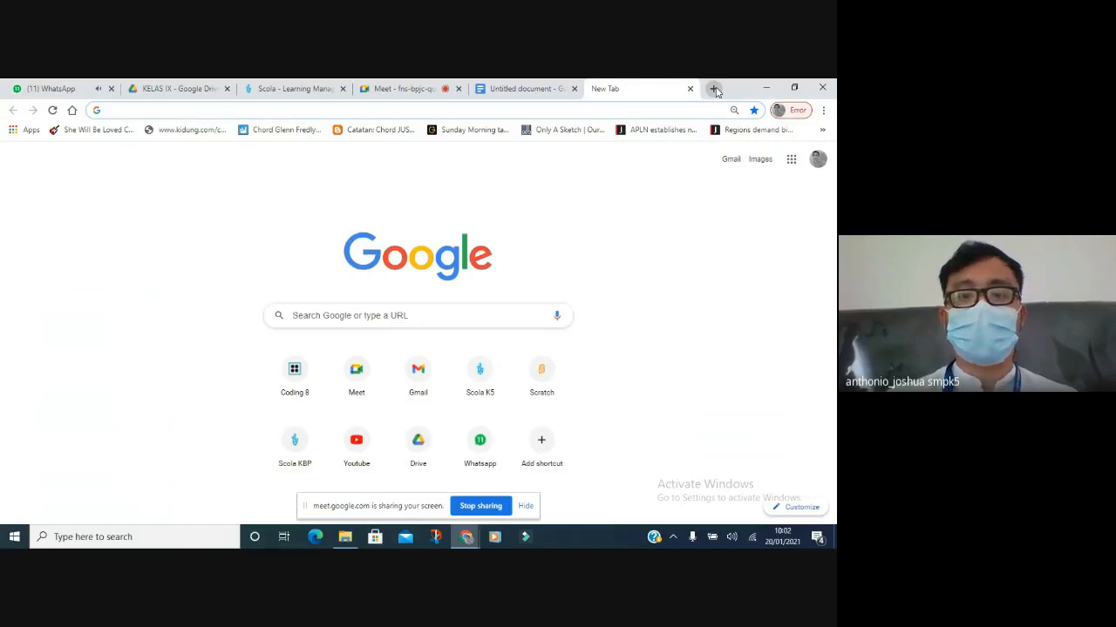
Search Google Images for 'logo bpk penabur png' and preview the first logo result.
{"action": "type", "text": "logo"}
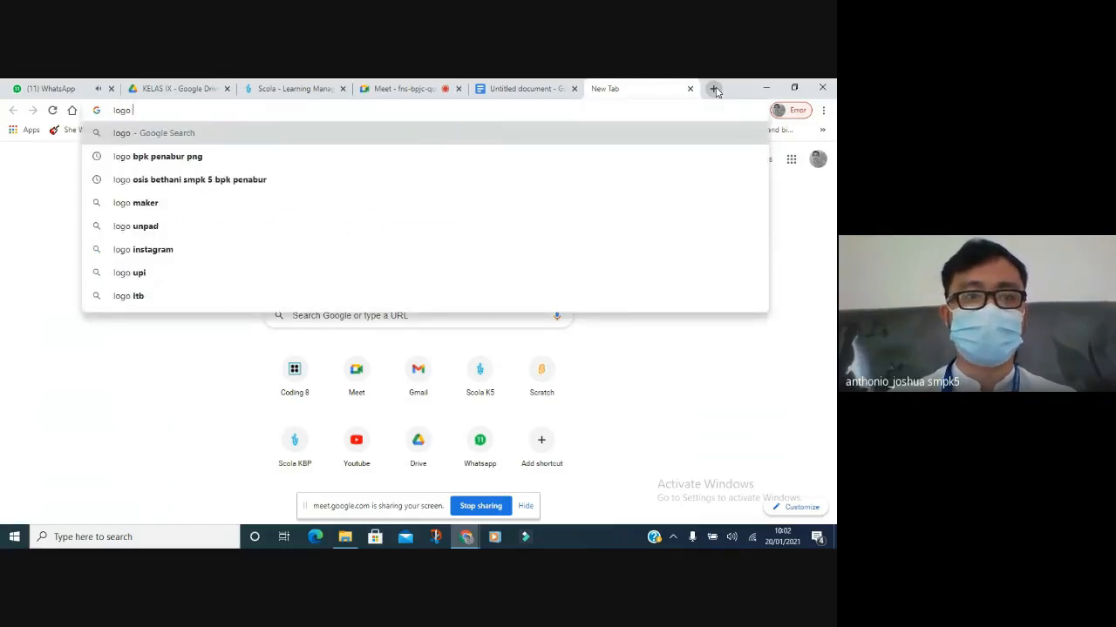
{"action": "left_click", "coordinate": [141, 160]}
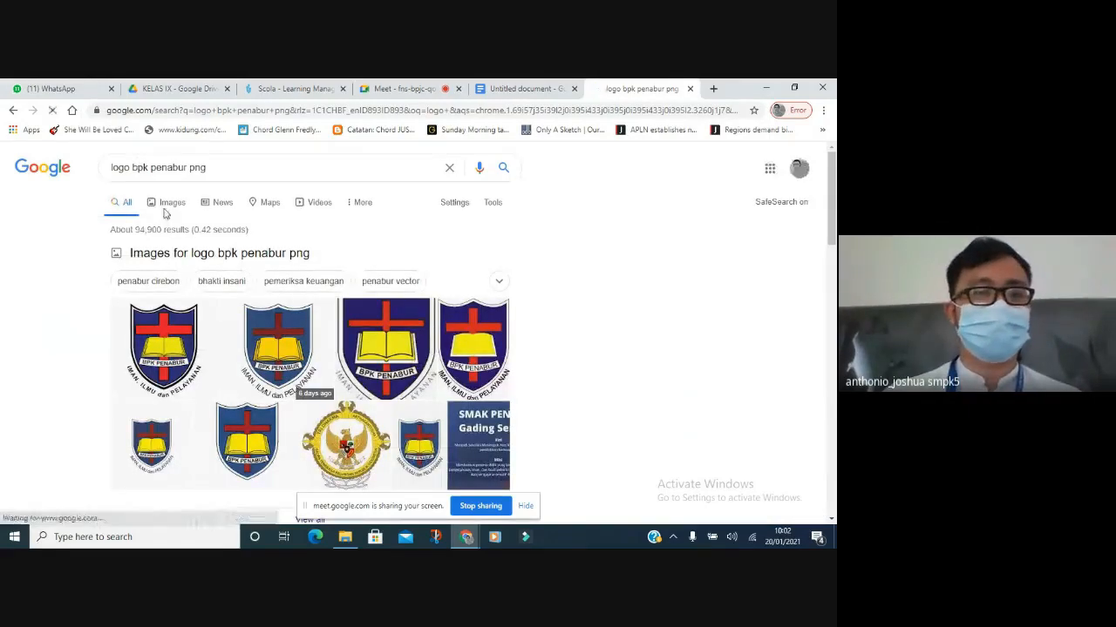
{"action": "left_click", "coordinate": [164, 212]}
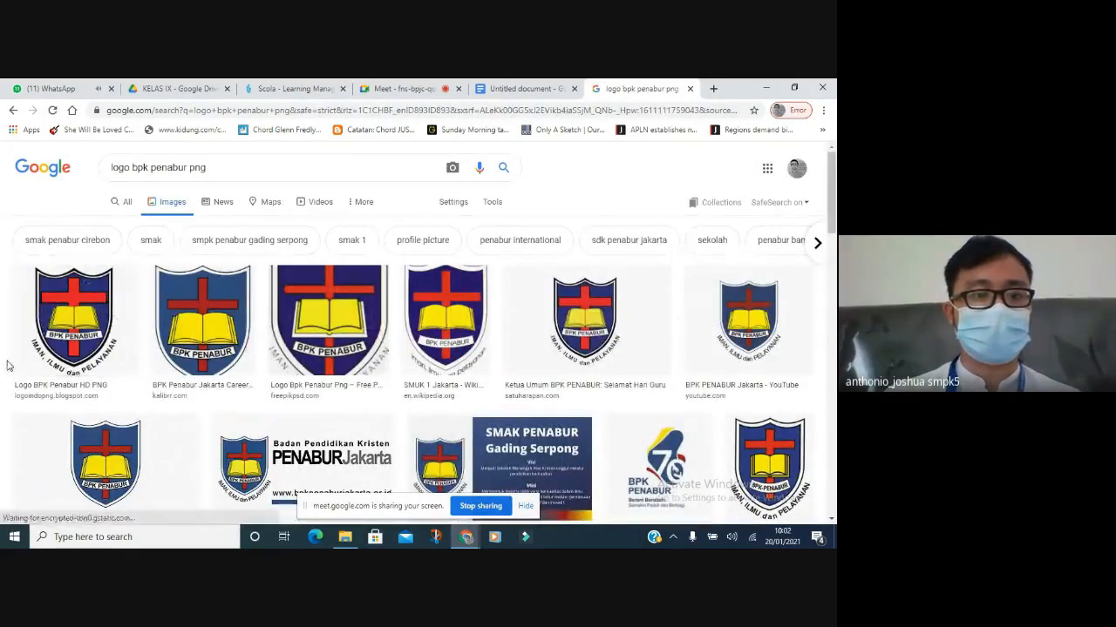
{"action": "left_click", "coordinate": [91, 362]}
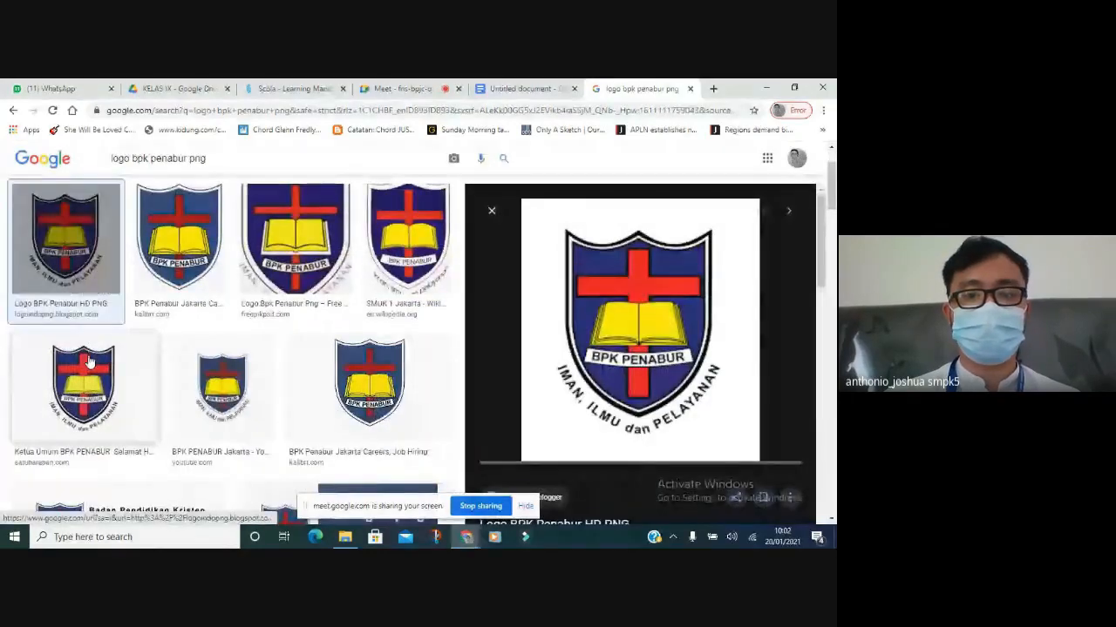
Save the BPK Penabur logo as a PNG to Downloads and close the image and search tabs.
{"action": "right_click", "coordinate": [610, 321]}
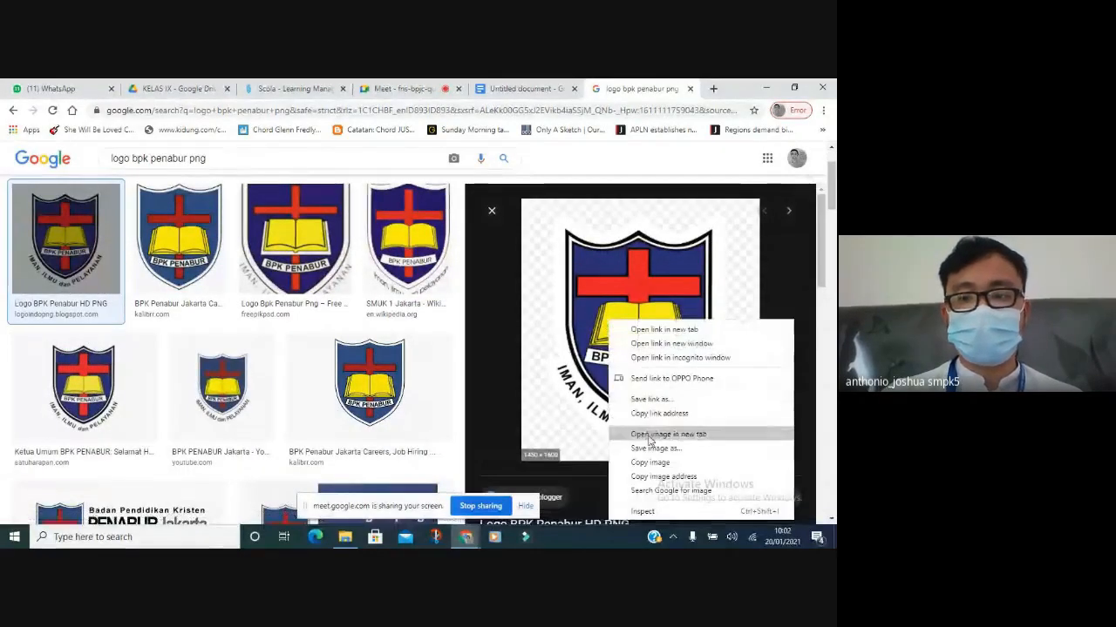
{"action": "left_click", "coordinate": [649, 435]}
{"action": "left_click", "coordinate": [649, 88]}
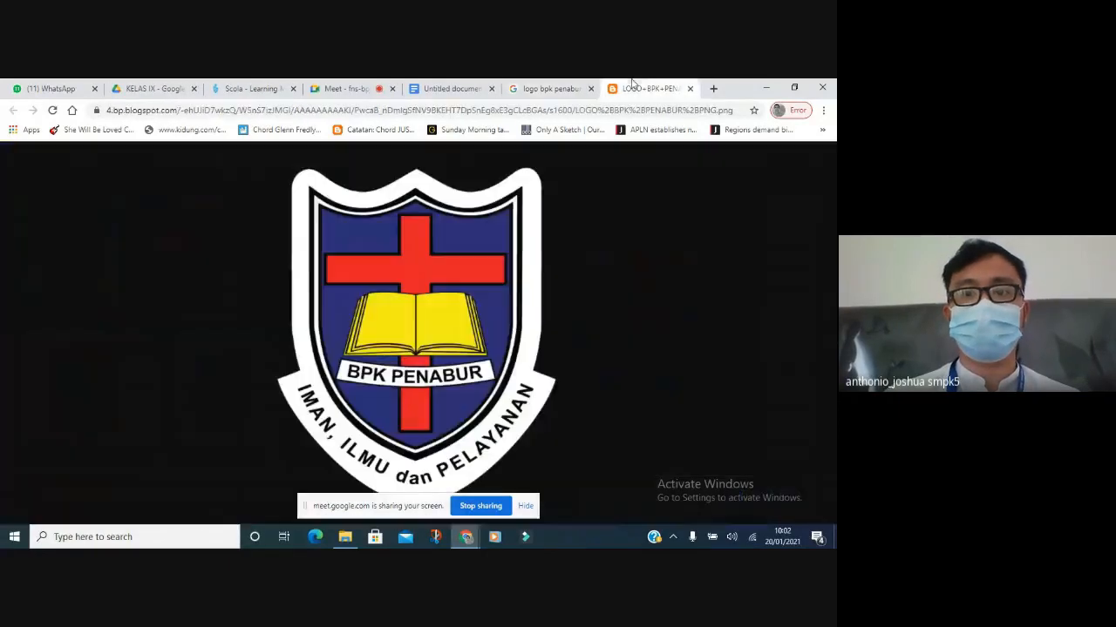
{"action": "right_click", "coordinate": [447, 251]}
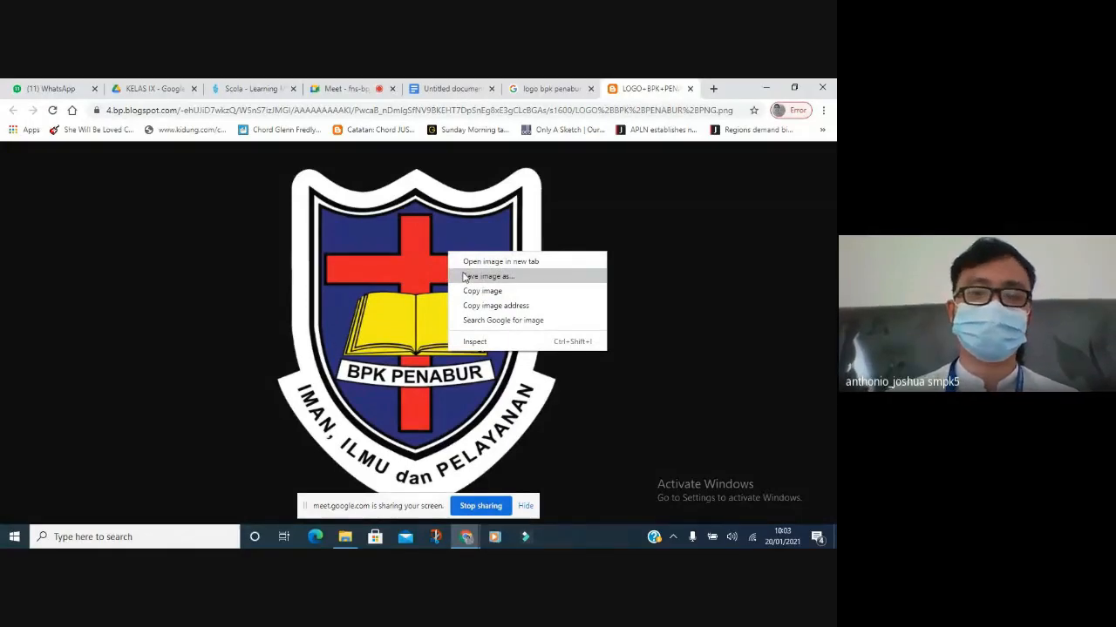
{"action": "left_click", "coordinate": [464, 276]}
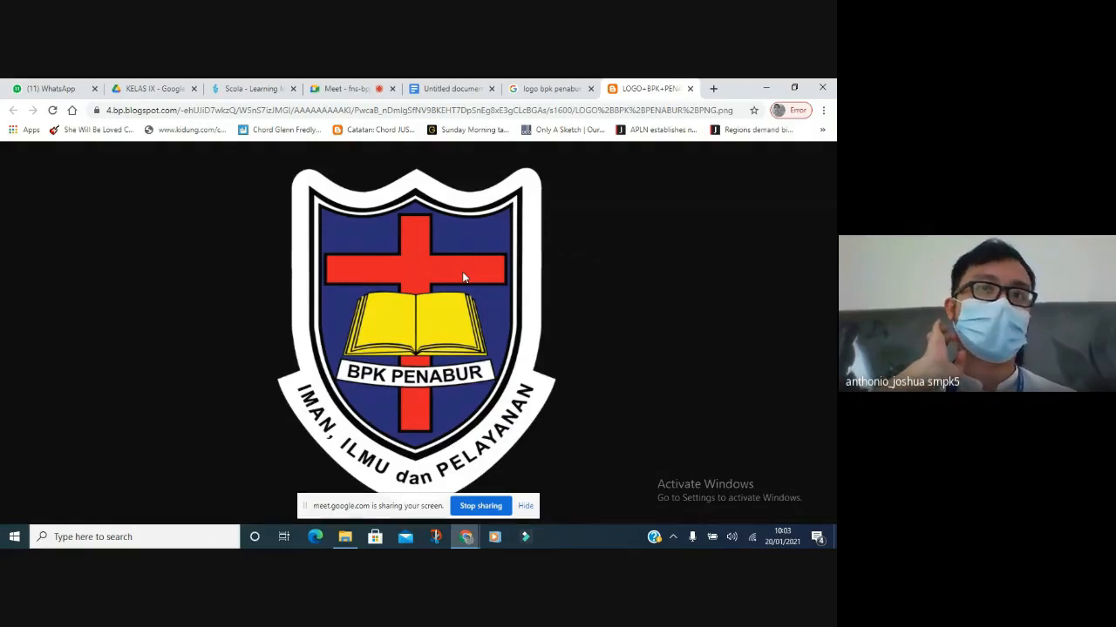
{"action": "key", "text": "super+shift+s"}
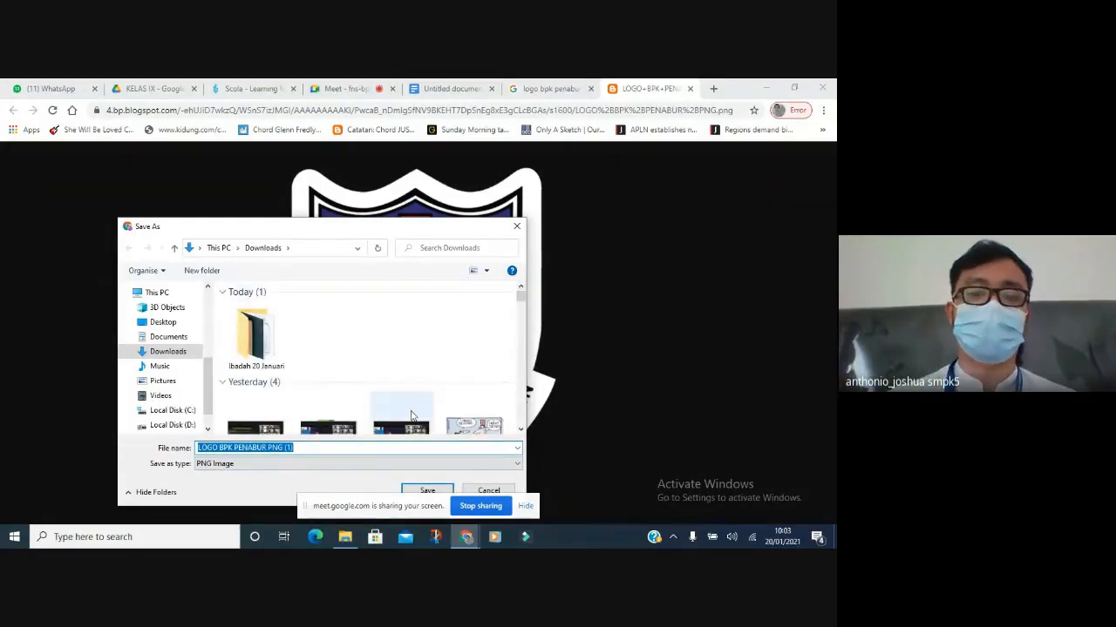
{"action": "left_click", "coordinate": [427, 492]}
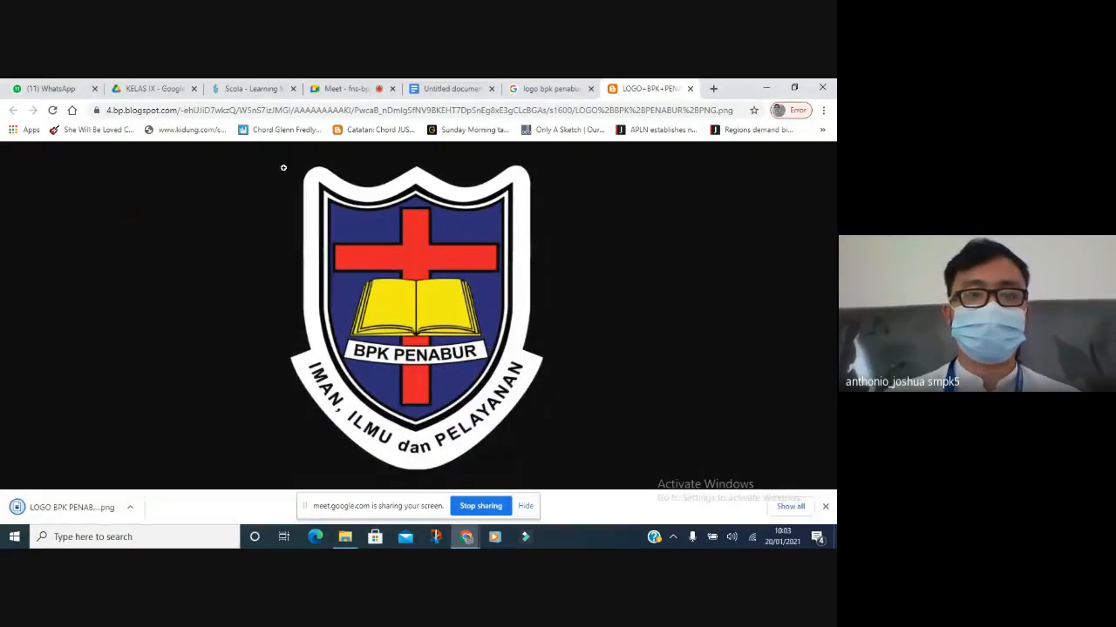
{"action": "left_click", "coordinate": [690, 89]}
{"action": "left_click", "coordinate": [690, 89]}
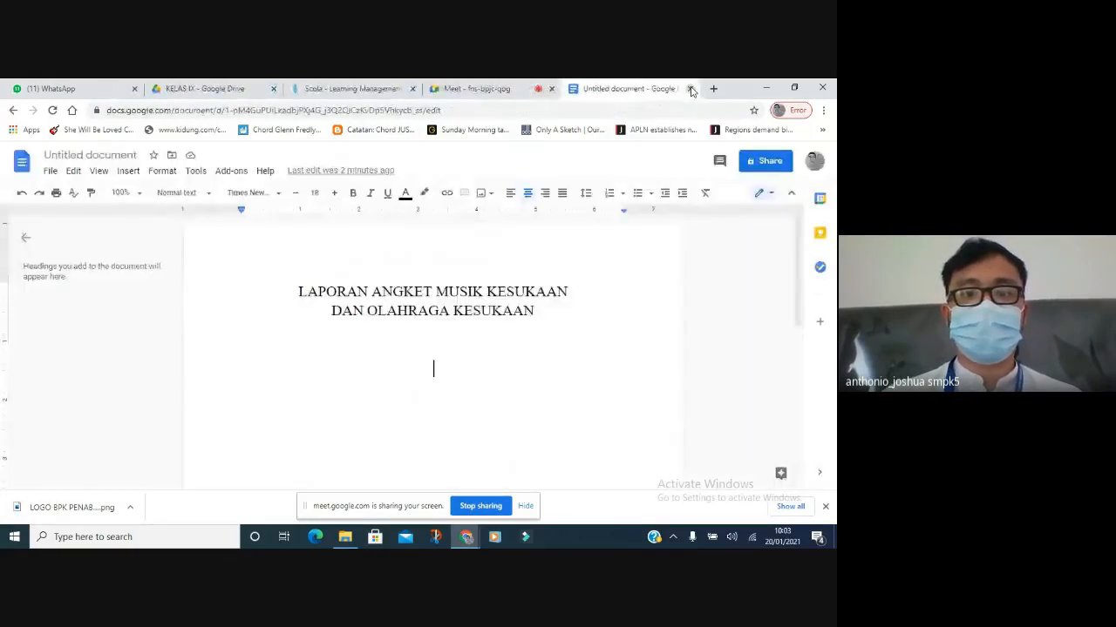
Upload 'LOGO BPK PENABUR PNG (1)' from Downloads as an image into the document.
{"action": "left_click", "coordinate": [128, 171]}
{"action": "mouse_move", "coordinate": [148, 197]}
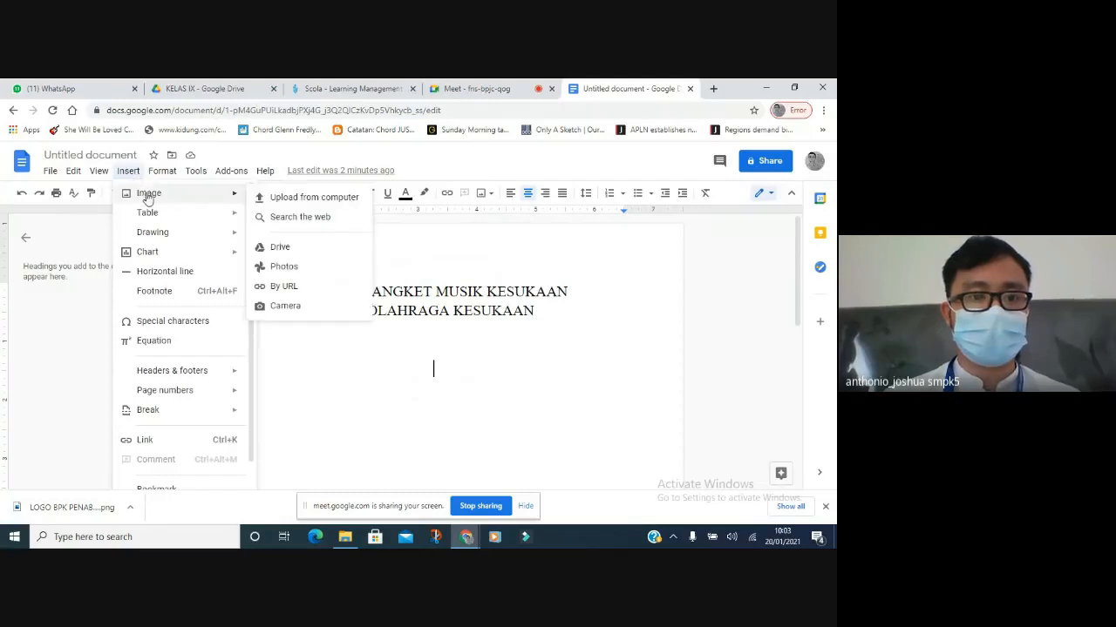
{"action": "left_click", "coordinate": [279, 199]}
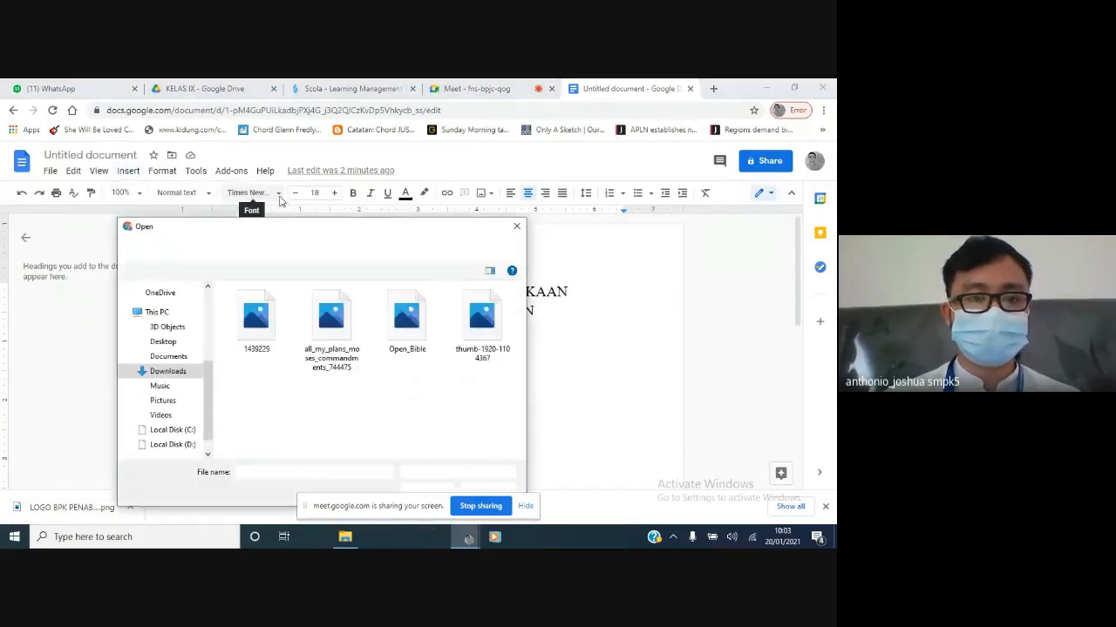
{"action": "scroll", "coordinate": [207, 339], "scroll_direction": "up", "scroll_amount": 3}
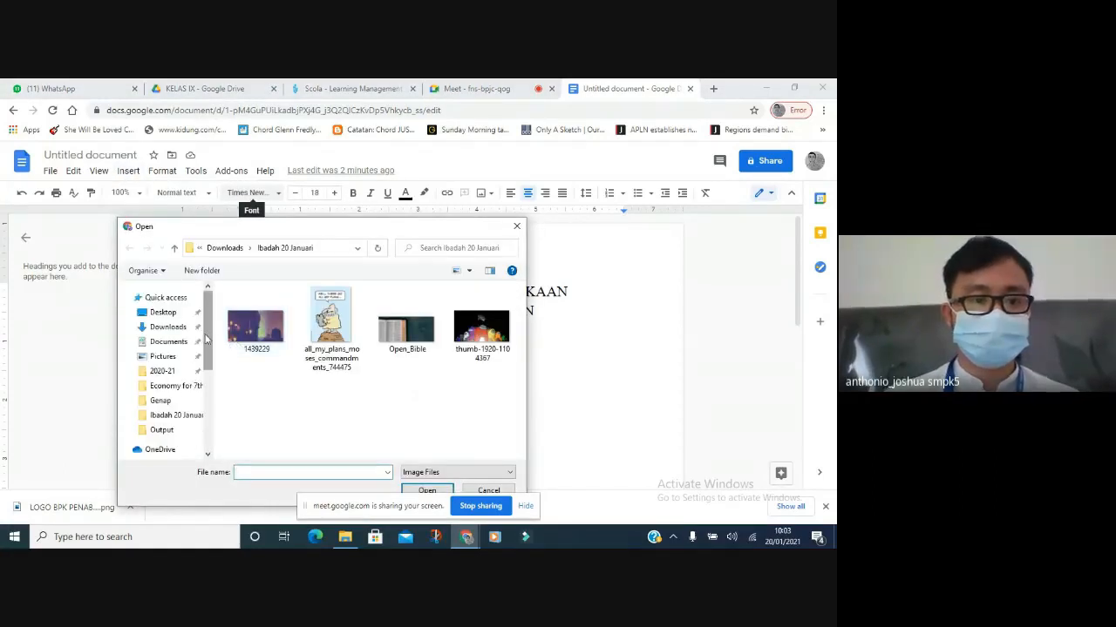
{"action": "left_click", "coordinate": [205, 328]}
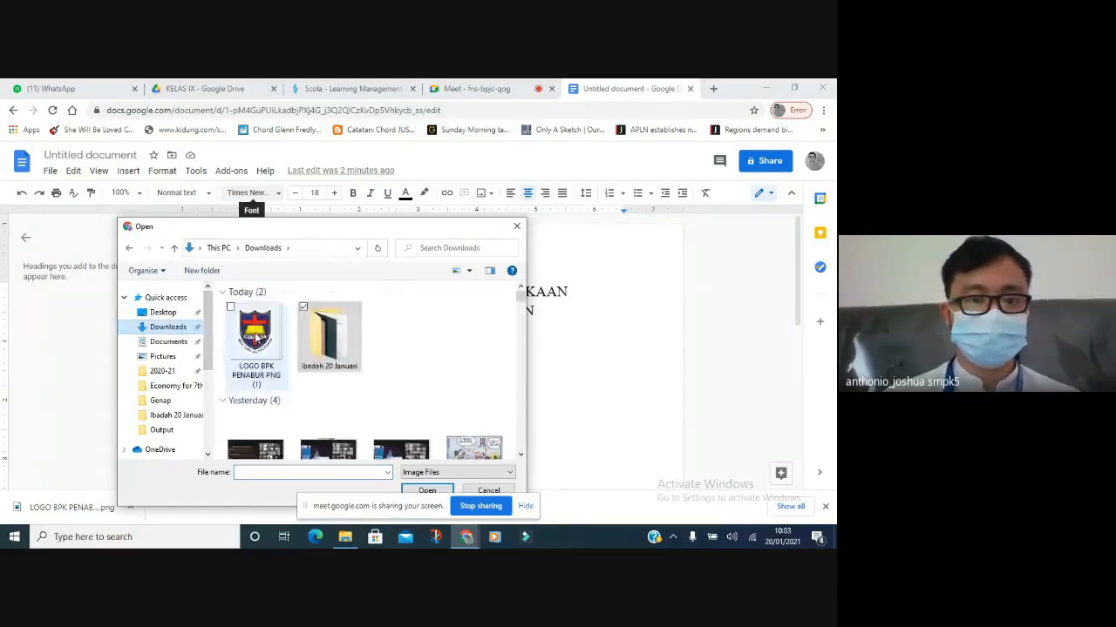
{"action": "left_click", "coordinate": [255, 335]}
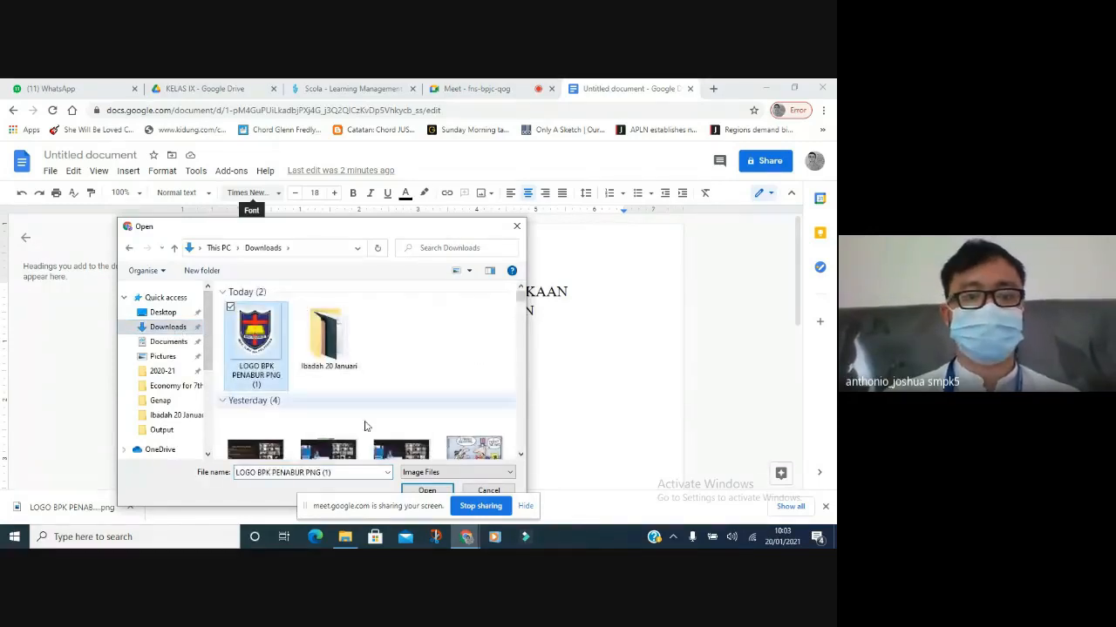
{"action": "left_click", "coordinate": [422, 491]}
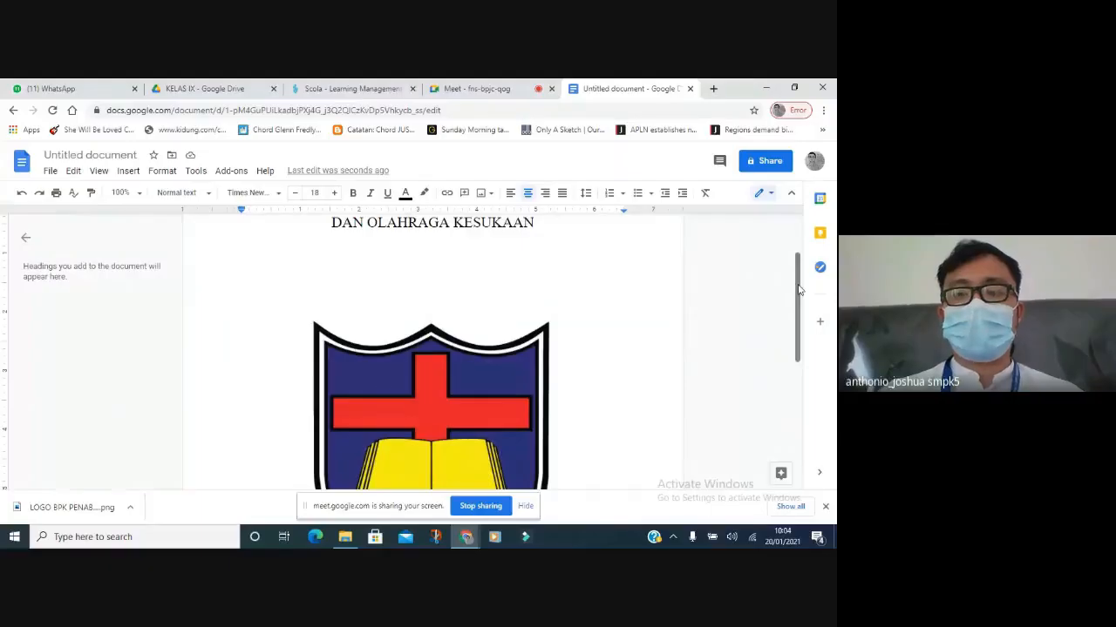
Dismiss the downloads notice and zoom the document to 50%.
{"action": "scroll", "coordinate": [799, 288], "scroll_direction": "up", "scroll_amount": 1}
{"action": "scroll", "coordinate": [799, 287], "scroll_direction": "down", "scroll_amount": 1}
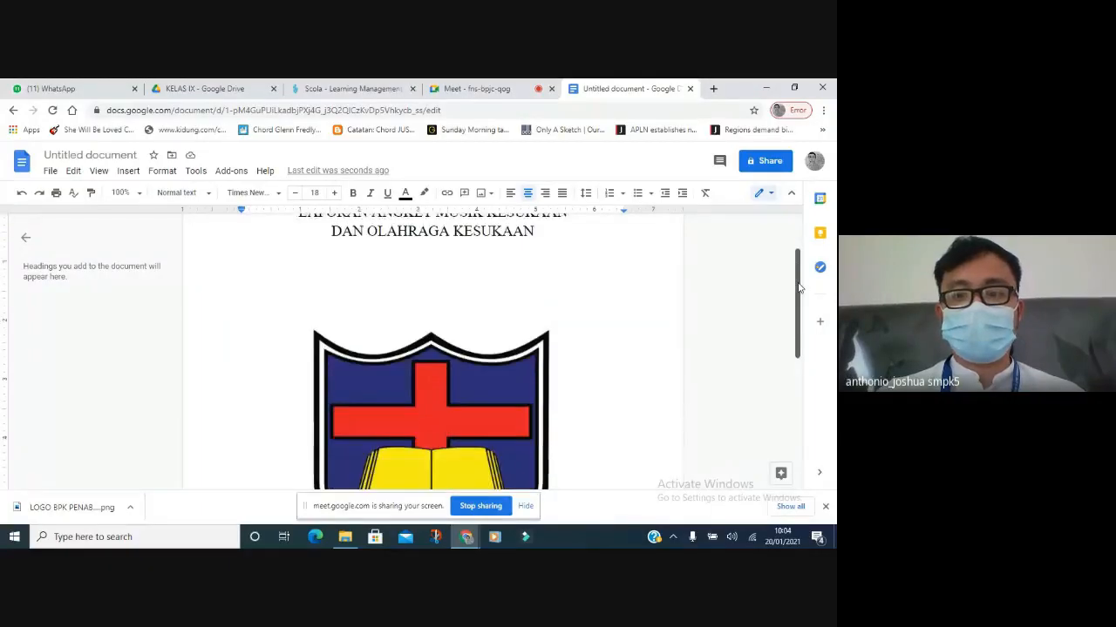
{"action": "scroll", "coordinate": [800, 288], "scroll_direction": "up", "scroll_amount": 1}
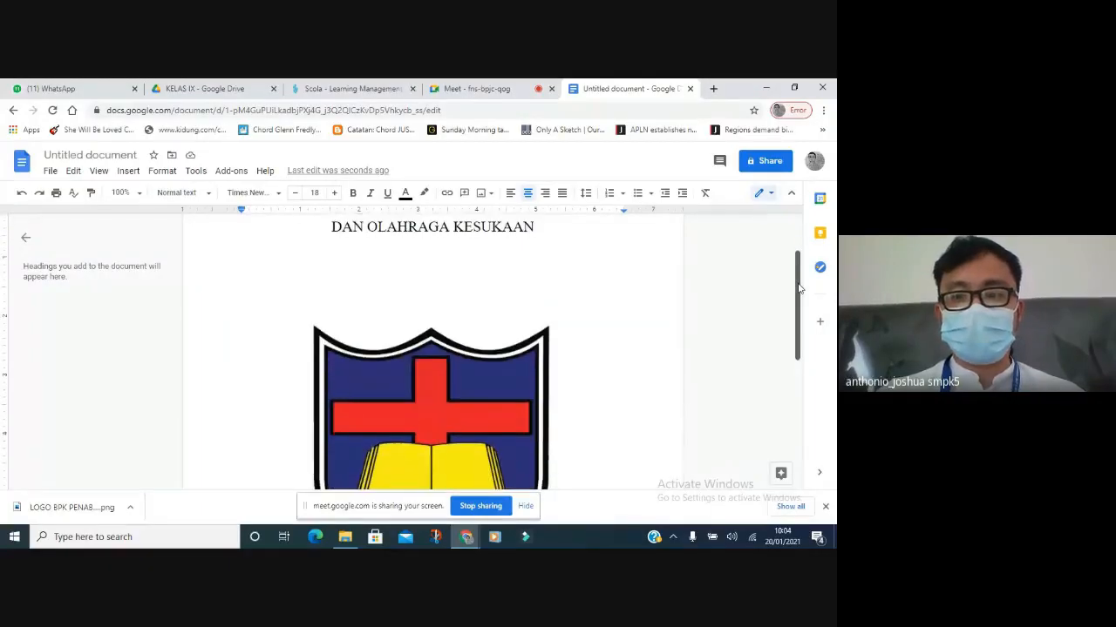
{"action": "left_click", "coordinate": [826, 507]}
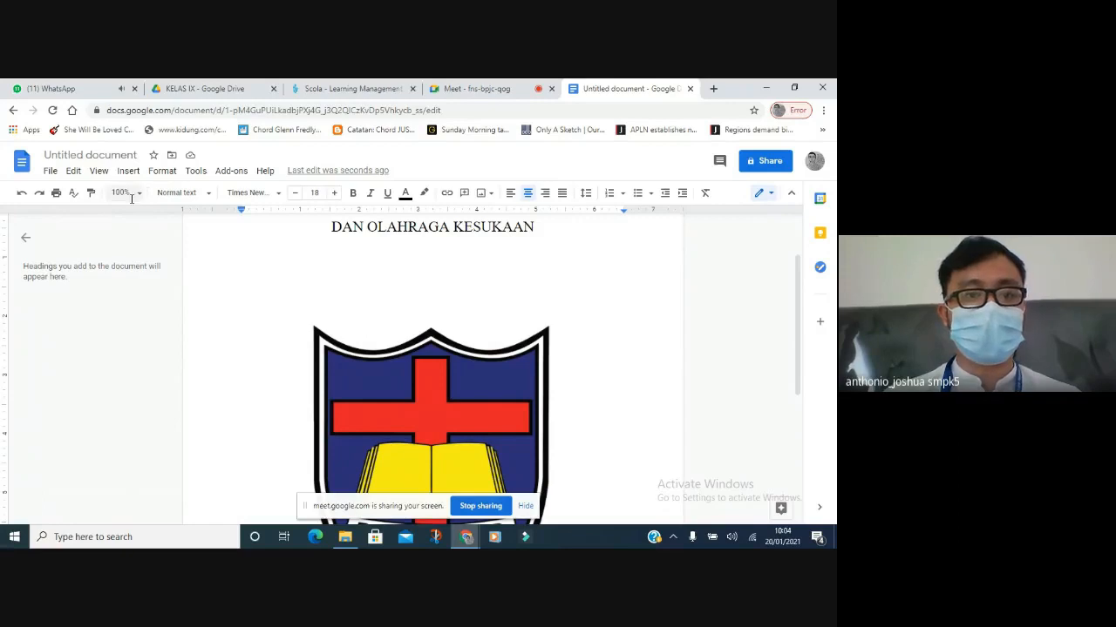
{"action": "left_click", "coordinate": [138, 198]}
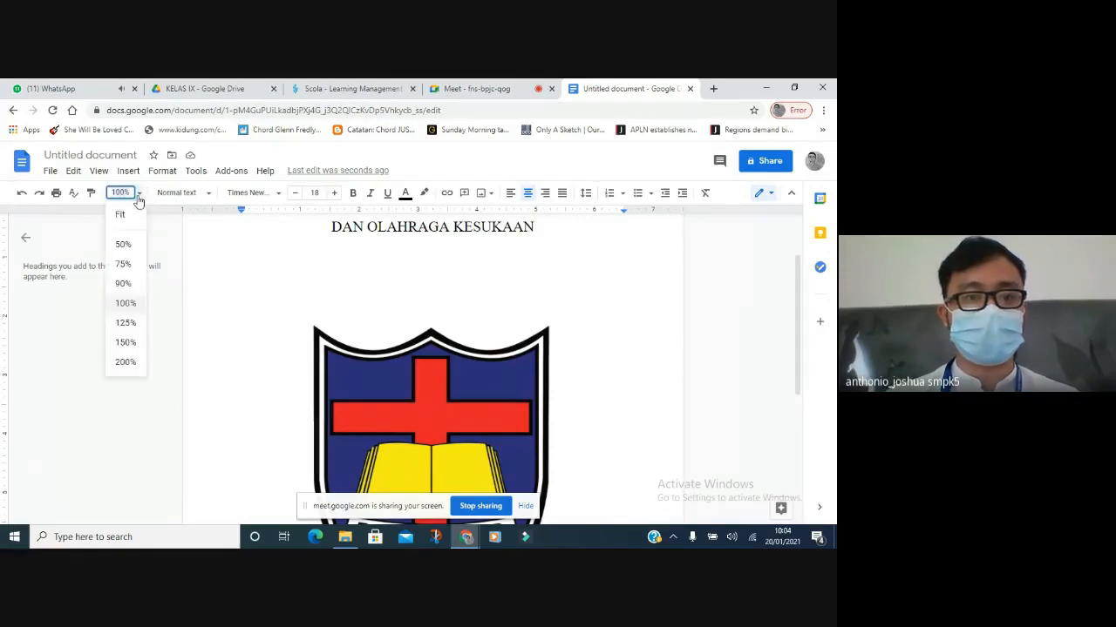
{"action": "left_click", "coordinate": [131, 245]}
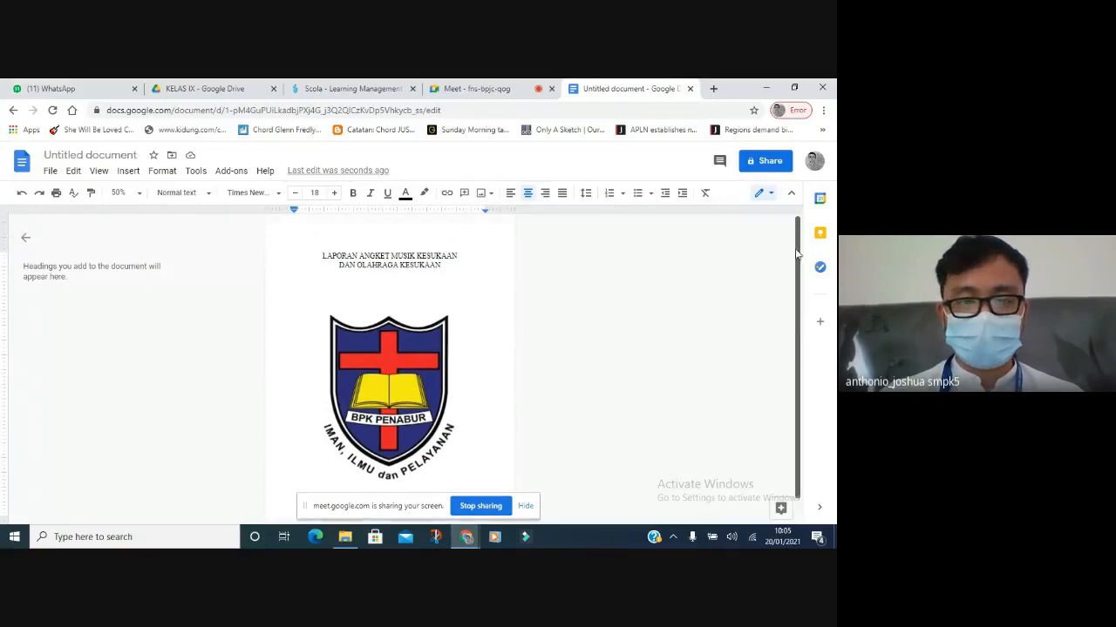
Delete the blank line above the logo and place the caret at the title's end.
{"action": "left_click", "coordinate": [390, 261]}
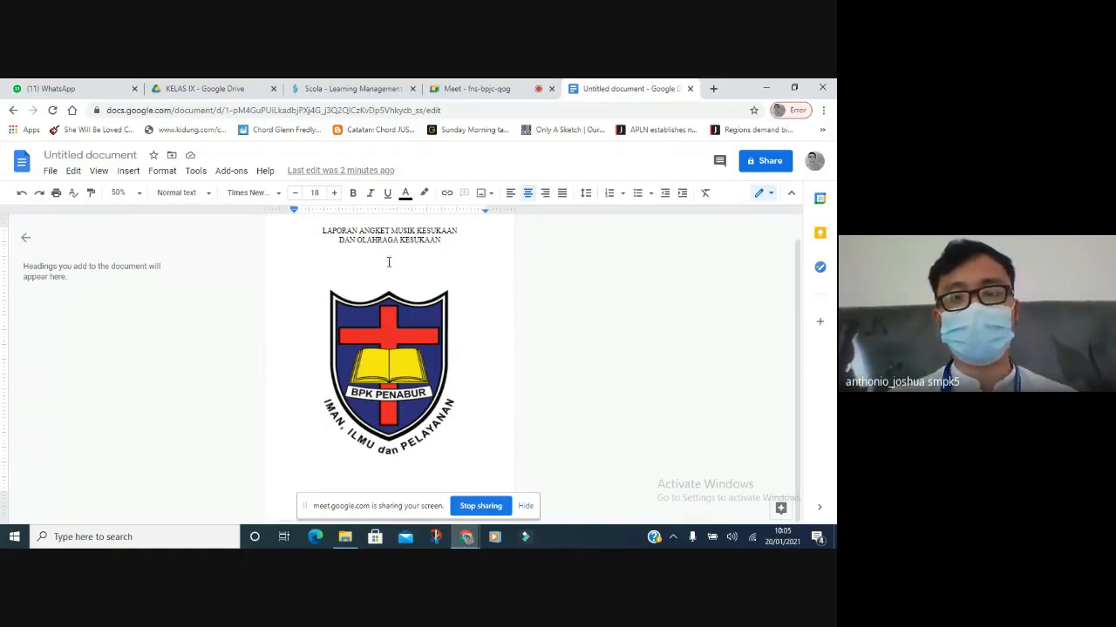
{"action": "key", "text": "BackSpace"}
{"action": "left_click", "coordinate": [442, 240]}
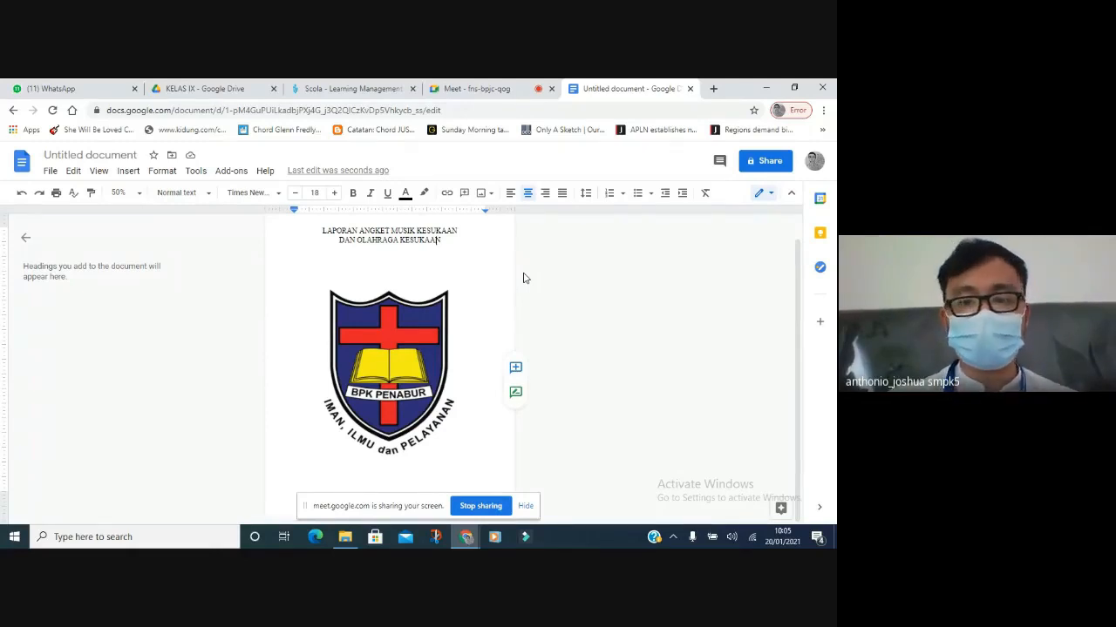
Retype letters in 'KESUKAAN' and delete the empty line between title and logo.
{"action": "key", "text": "BackSpace"}
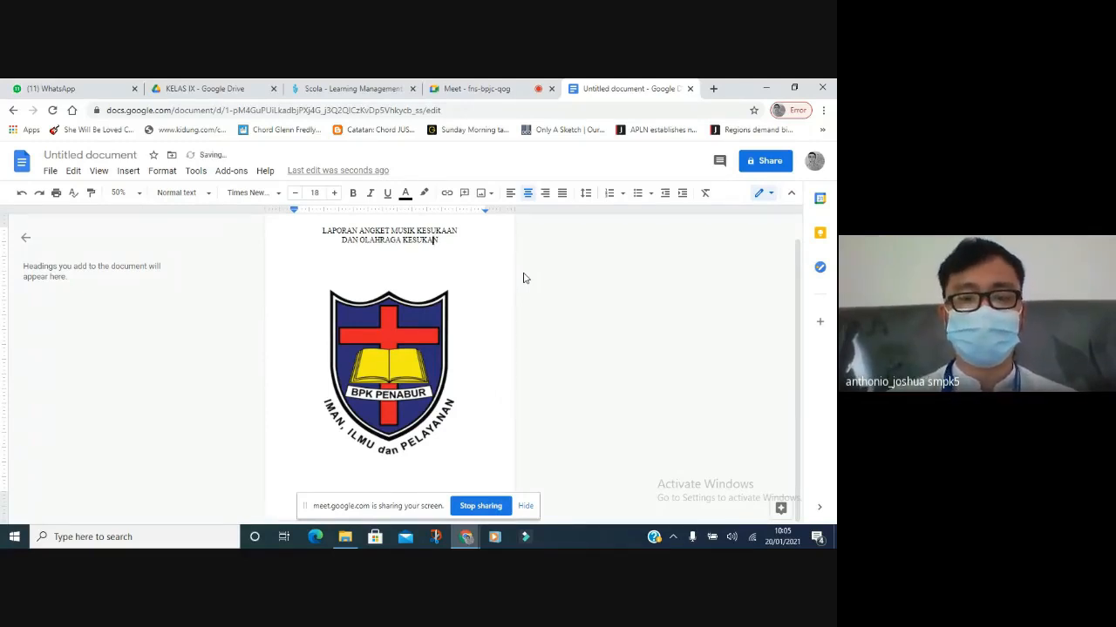
{"action": "type", "text": "A"}
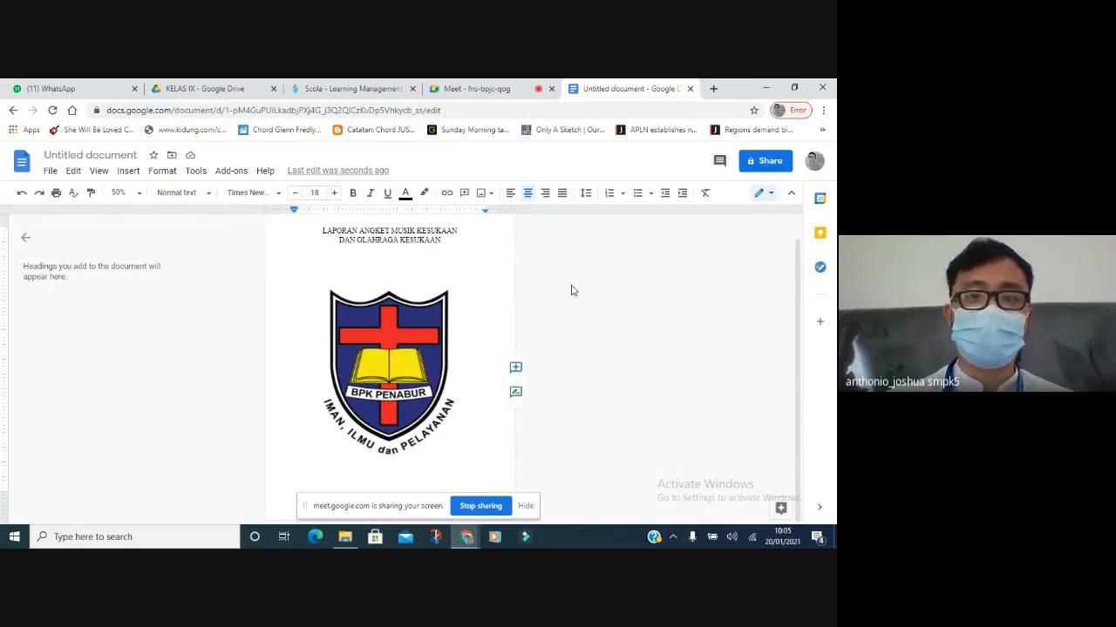
{"action": "key", "text": "BackSpace"}
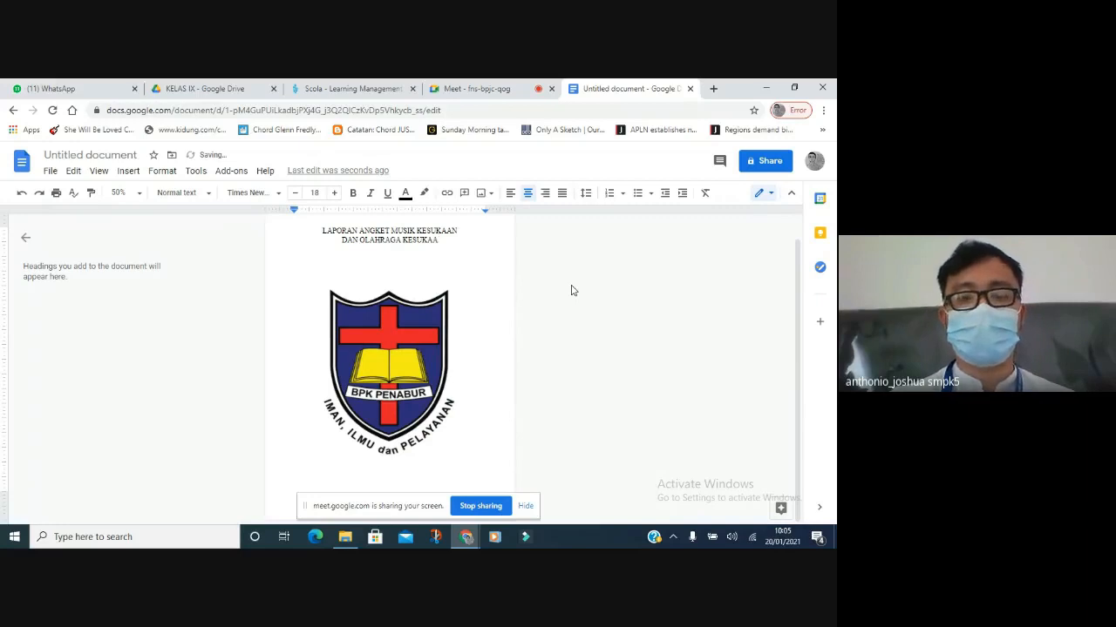
{"action": "type", "text": "N"}
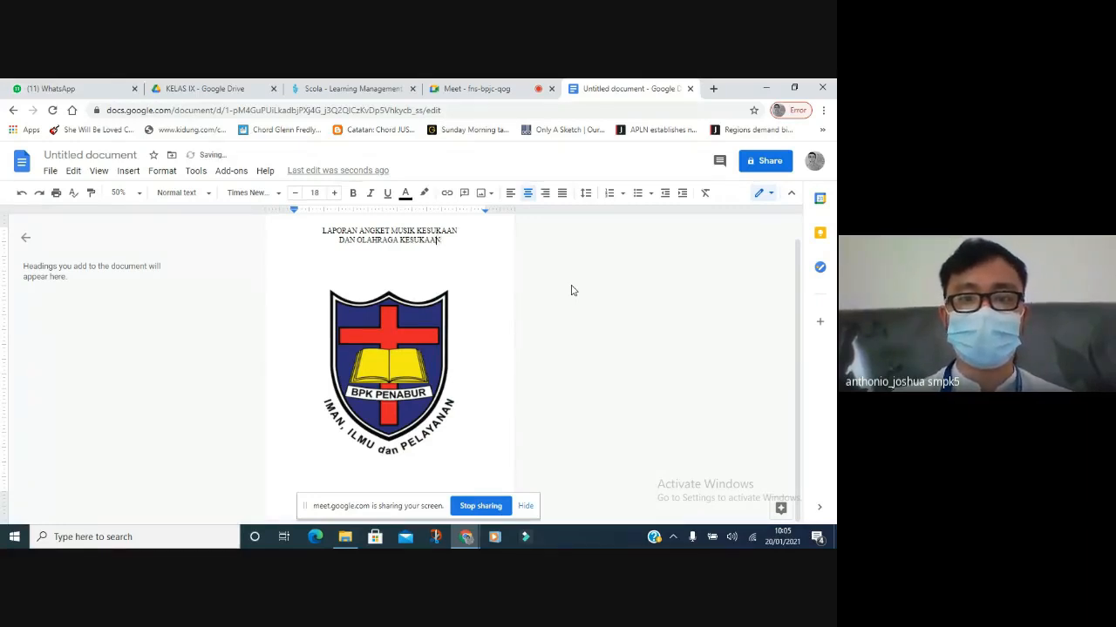
{"action": "key", "text": "BackSpace"}
{"action": "type", "text": "A"}
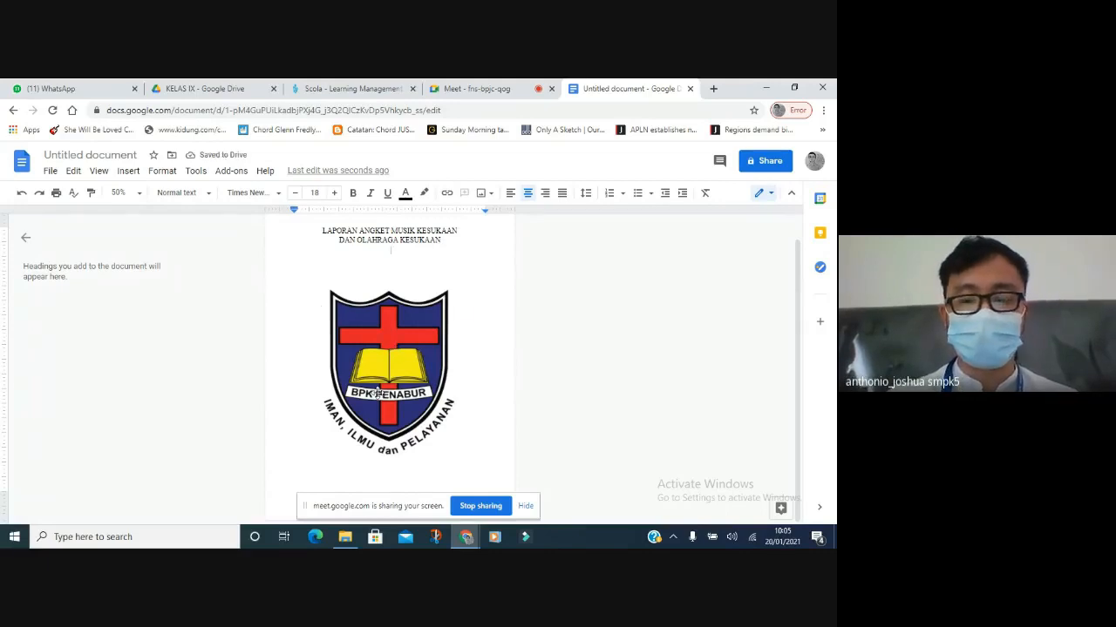
{"action": "key", "text": "BackSpace"}
{"action": "key", "text": "BackSpace"}
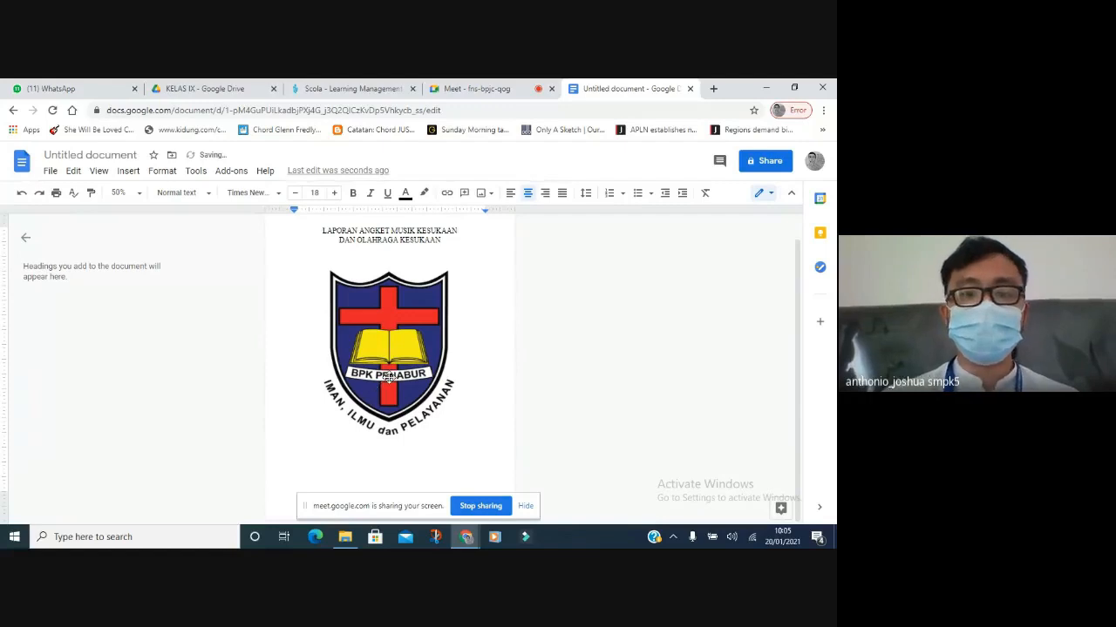
Shrink the BPK Penabur logo on the cover slightly.
{"action": "left_click", "coordinate": [390, 377]}
{"action": "left_click_drag", "start_coordinate": [485, 457], "coordinate": [448, 395]}
{"action": "left_click", "coordinate": [467, 388]}
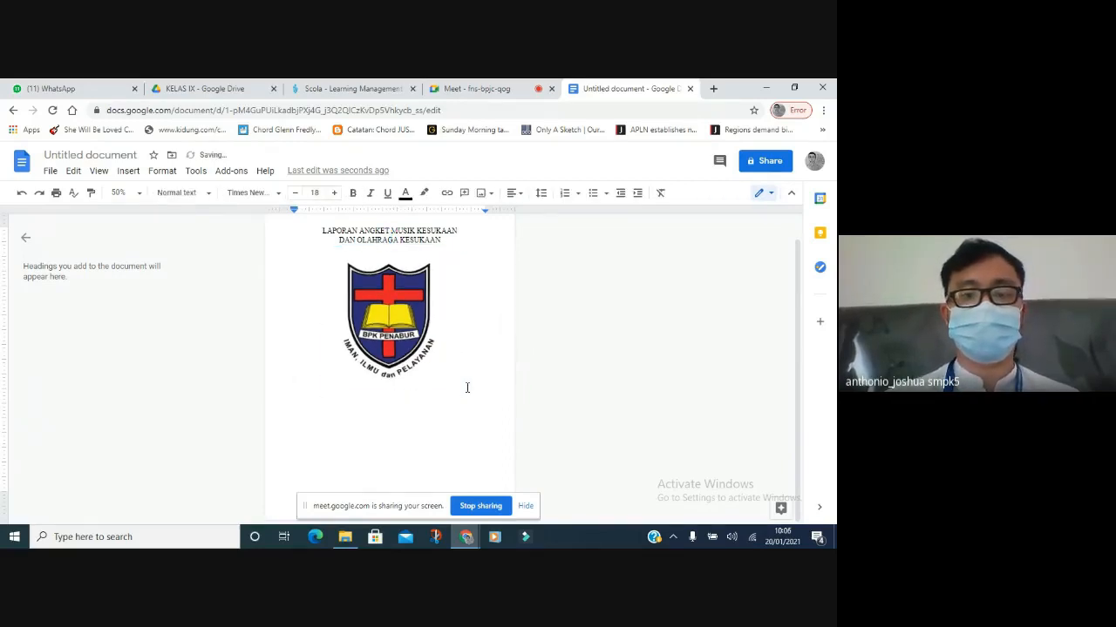
Below the logo, add centred 'disusun oleh :' followed by the author's name, class and student number.
{"action": "key", "text": "Return"}
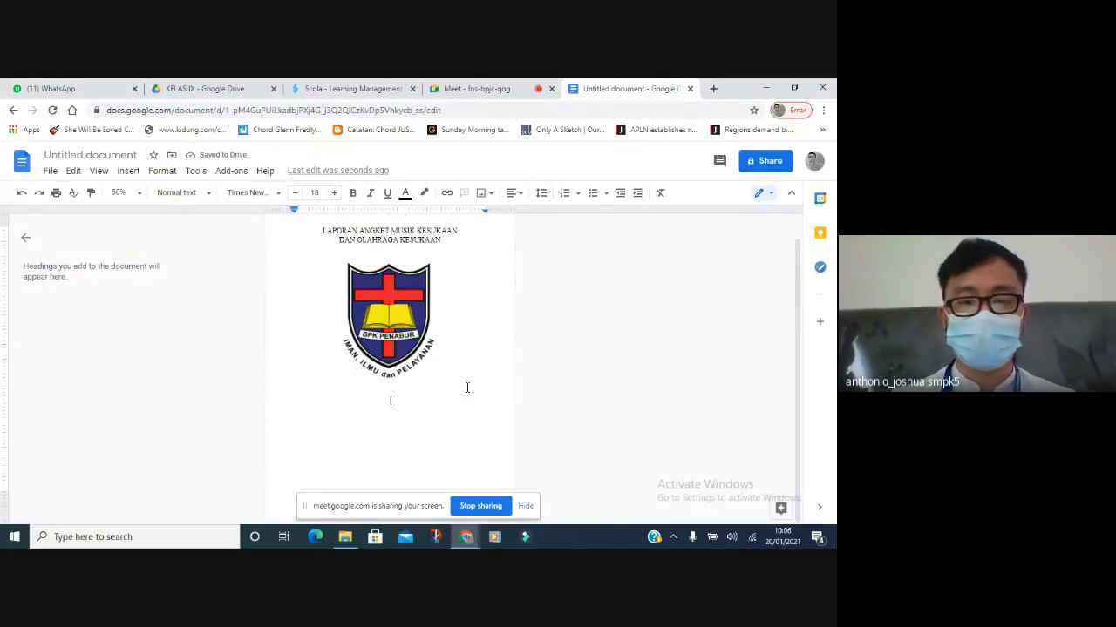
{"action": "key", "text": "Return"}
{"action": "type", "text": "disusun"}
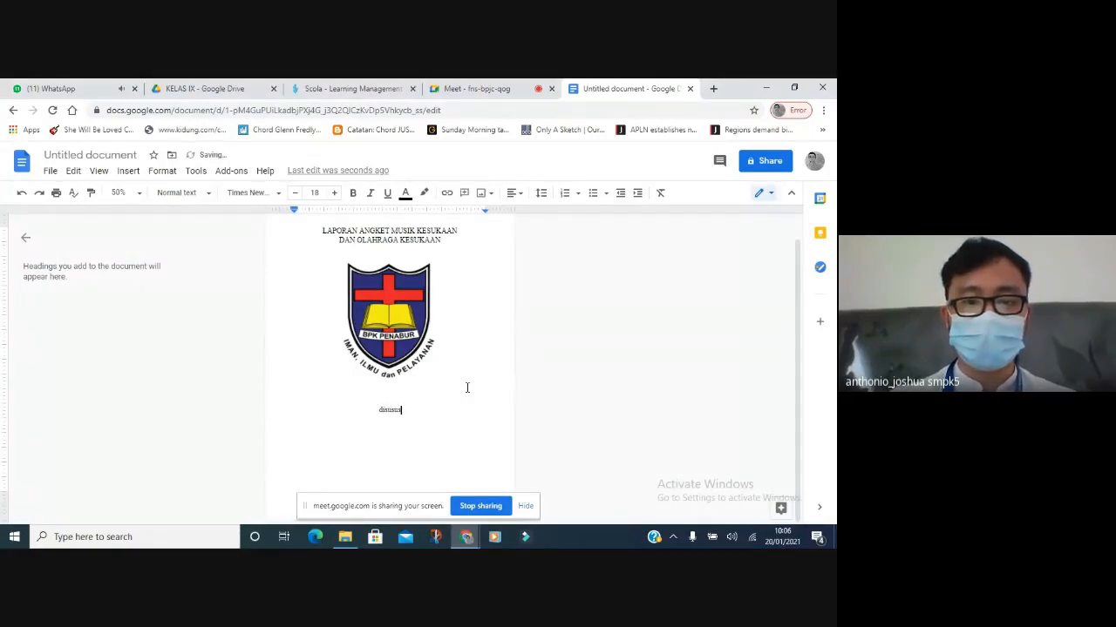
{"action": "type", "text": " o"}
{"action": "key", "text": "BackSpace"}
{"action": "key", "text": "BackSpace"}
{"action": "key", "text": "BackSpace"}
{"action": "type", "text": "n o"}
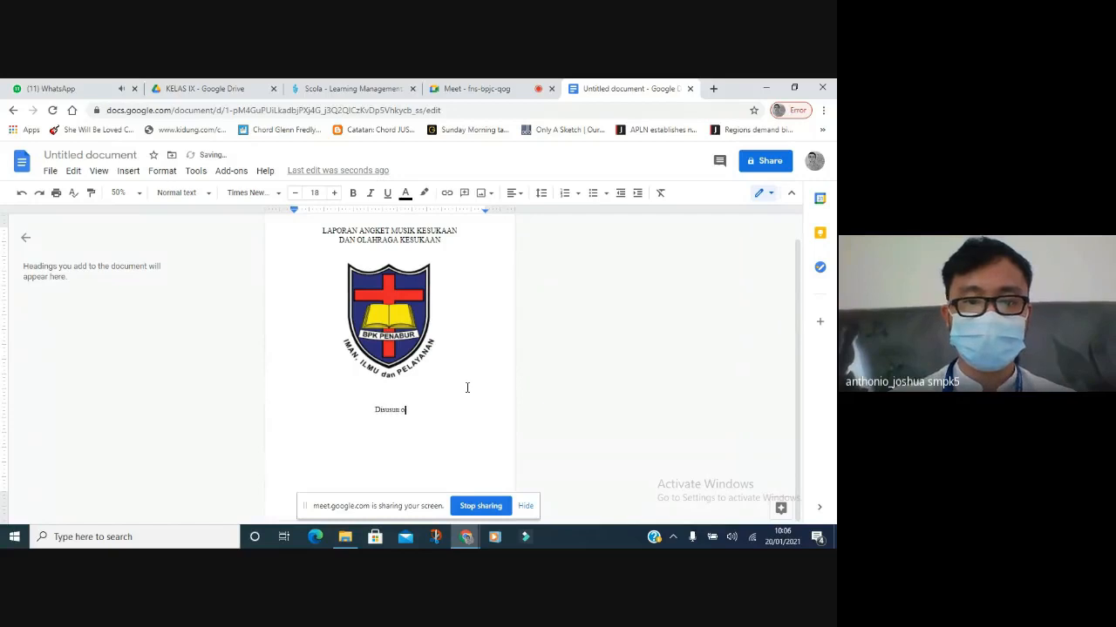
{"action": "type", "text": "leh "}
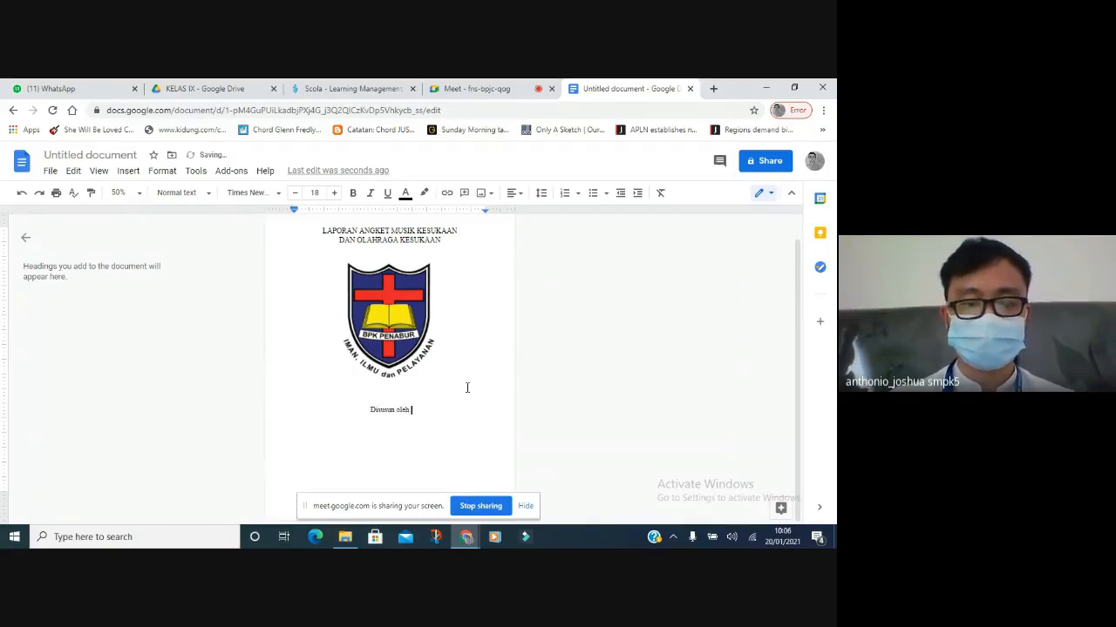
{"action": "type", "text": ":"}
{"action": "key", "text": "Left"}
{"action": "key", "text": "Left"}
{"action": "key", "text": "Left"}
{"action": "key", "text": "Left"}
{"action": "key", "text": "Left"}
{"action": "key", "text": "Left"}
{"action": "key", "text": "Left"}
{"action": "key", "text": "Left"}
{"action": "key", "text": "Left"}
{"action": "key", "text": "Left"}
{"action": "key", "text": "Left"}
{"action": "key", "text": "Left"}
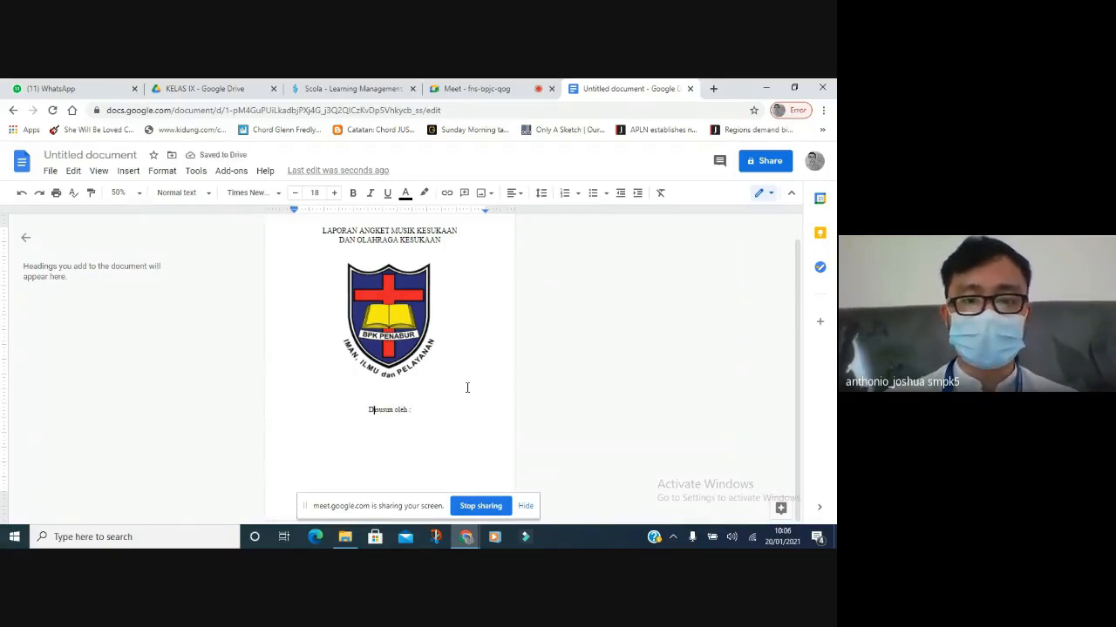
{"action": "type", "text": "D"}
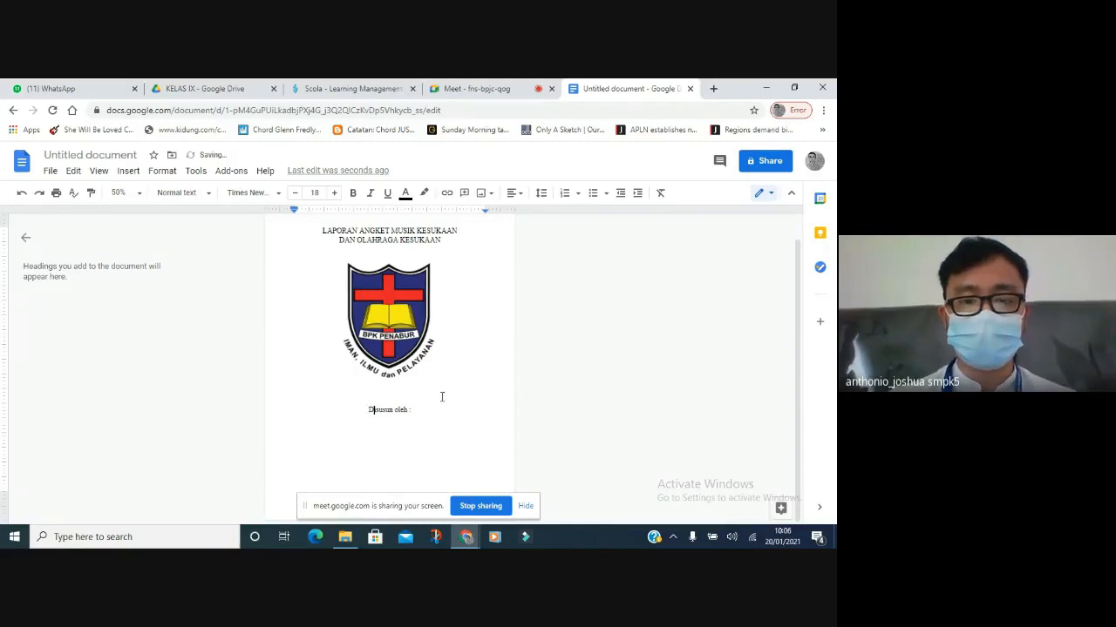
{"action": "key", "text": "BackSpace"}
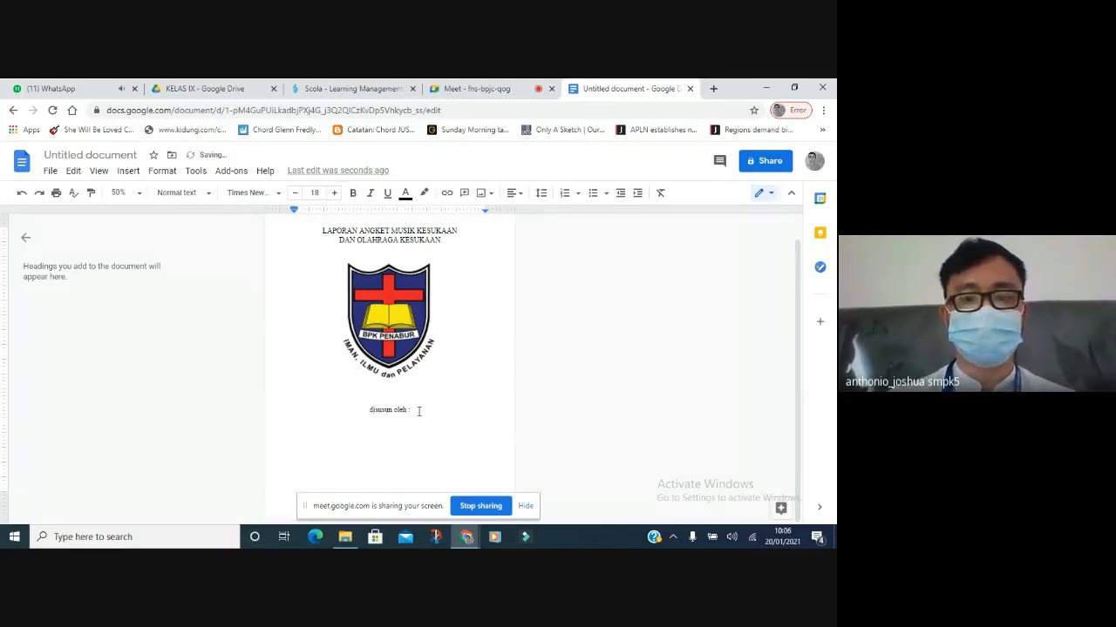
{"action": "key", "text": "Return"}
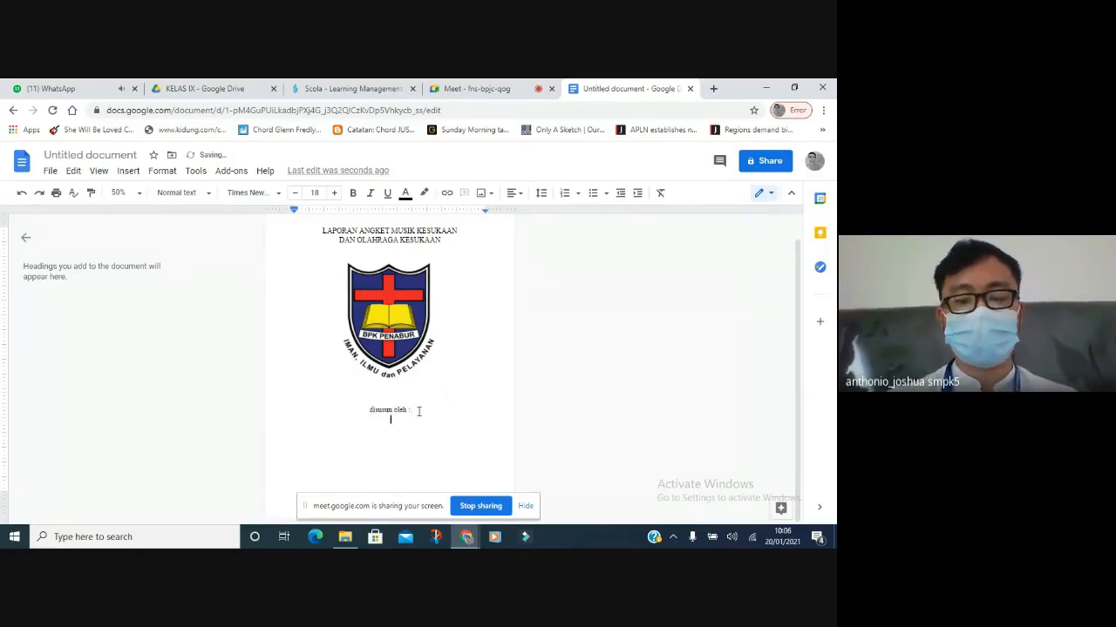
{"action": "type", "text": "Anthonio Jo"}
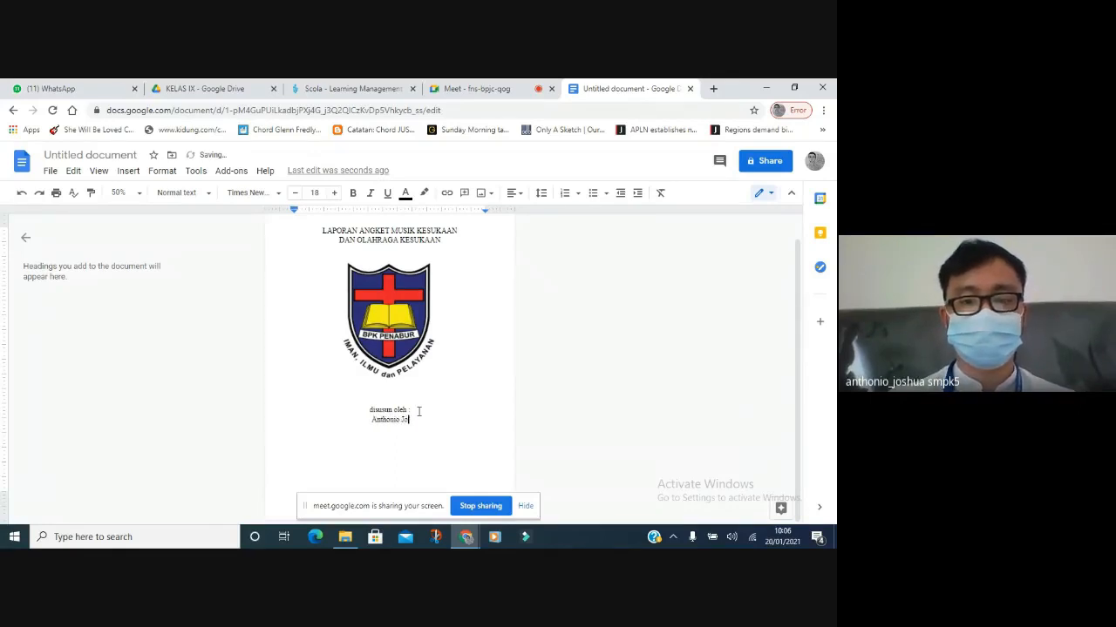
{"action": "type", "text": "shua"}
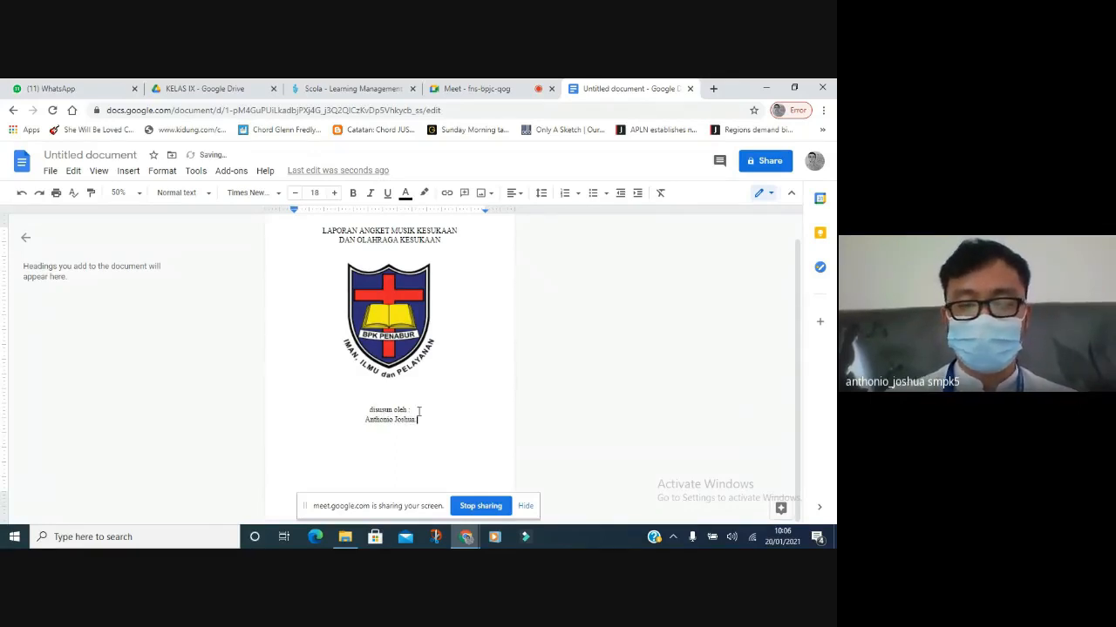
{"action": "type", "text": " / 7D"}
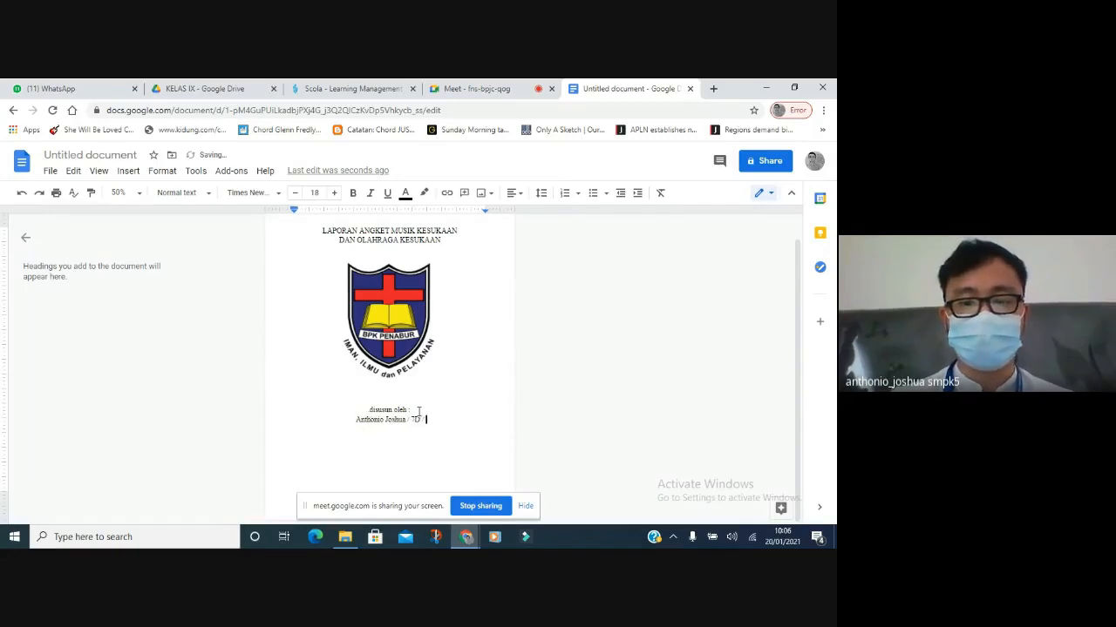
{"action": "type", "text": " / 03"}
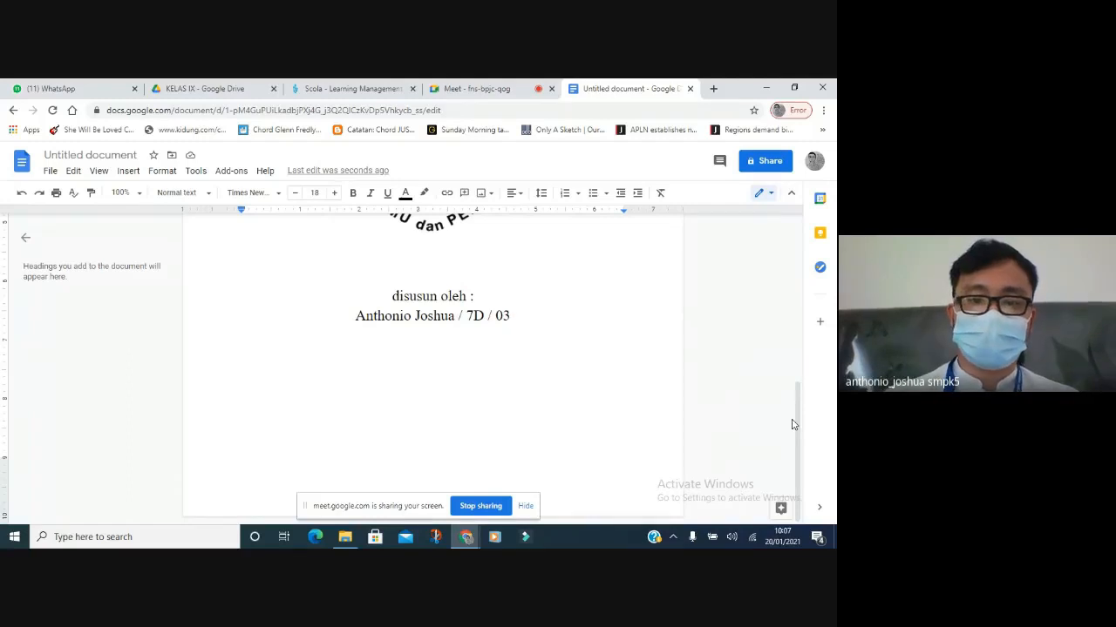
Type the school name 'SMPK 5 BPK PENABUR' with 'BANDUNG' on the line beneath.
{"action": "key", "text": "Return"}
{"action": "key", "text": "Return"}
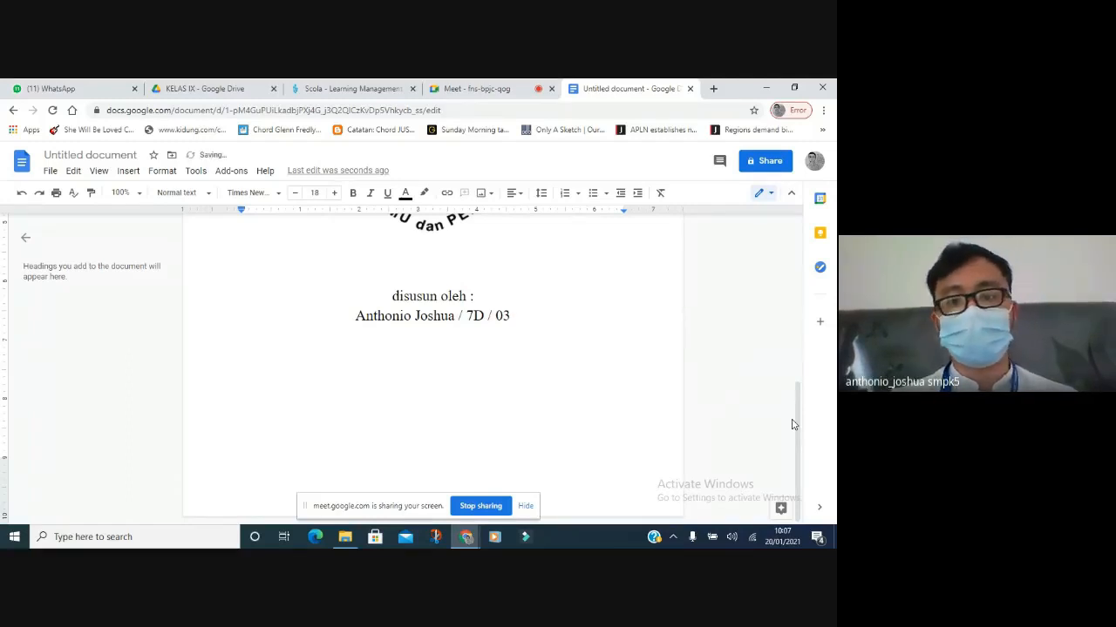
{"action": "key", "text": "Return"}
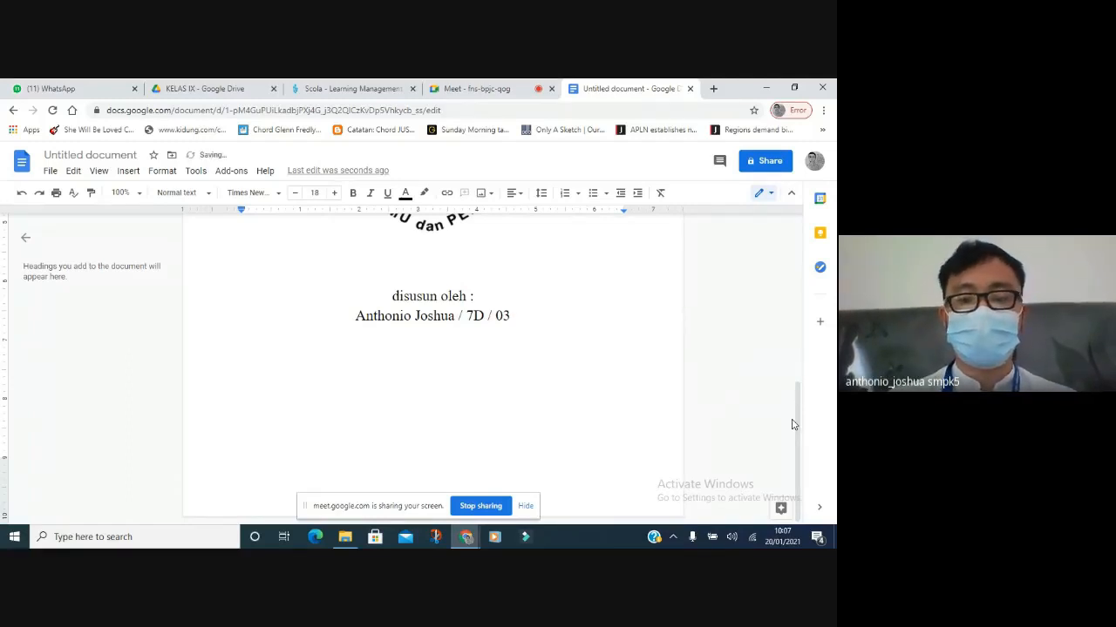
{"action": "type", "text": "SMPK "}
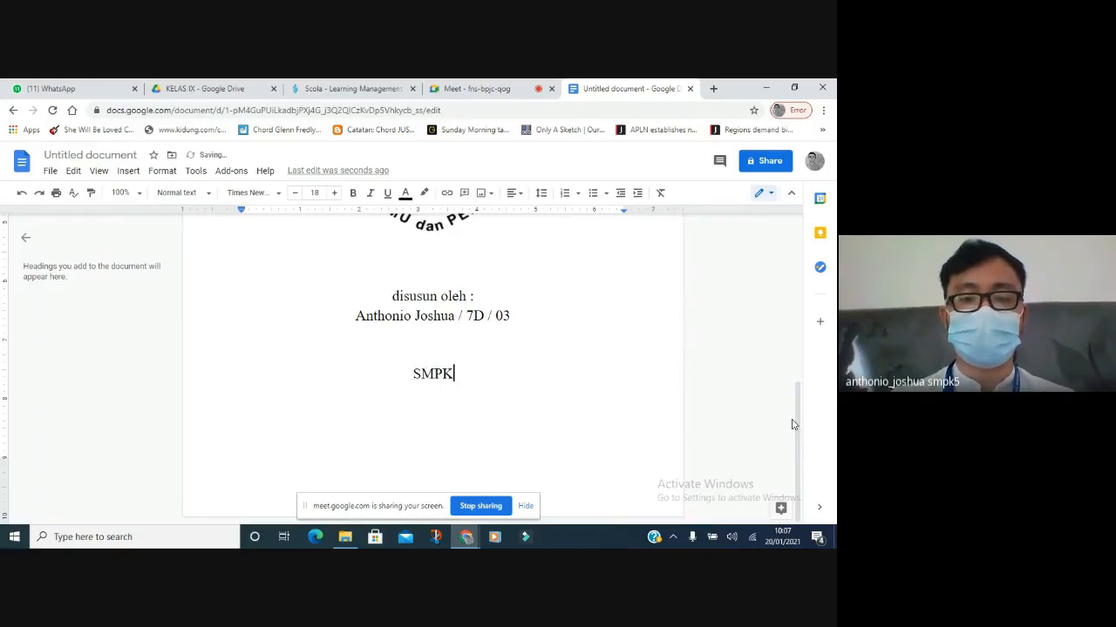
{"action": "type", "text": "5"}
{"action": "key", "text": "BackSpace"}
{"action": "key", "text": "BackSpace"}
{"action": "type", "text": "5 BP"}
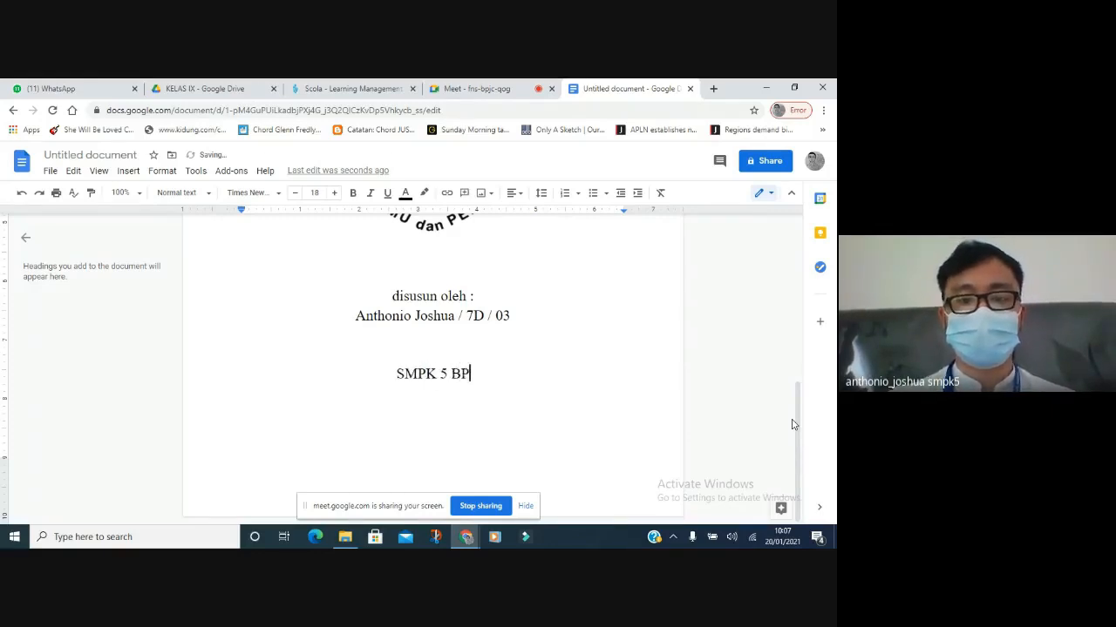
{"action": "type", "text": "K PENABUR"}
{"action": "key", "text": "Return"}
{"action": "type", "text": "B"}
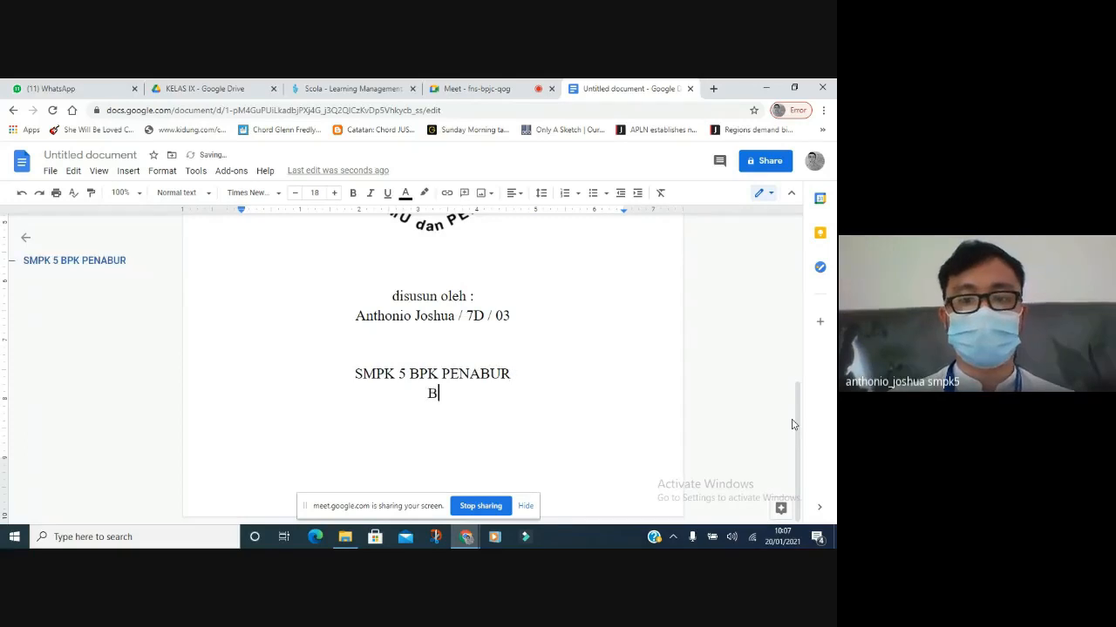
{"action": "type", "text": "ANDUNG"}
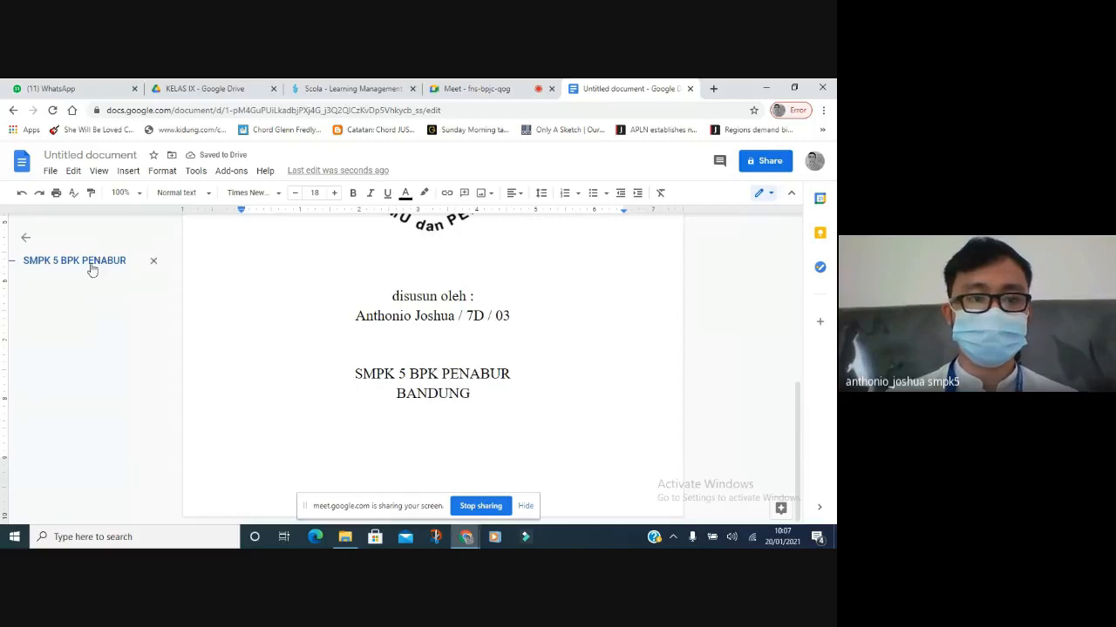
Remove the school name from the outline, adjust its spacing, and insert a page break after the cover.
{"action": "left_click", "coordinate": [154, 261]}
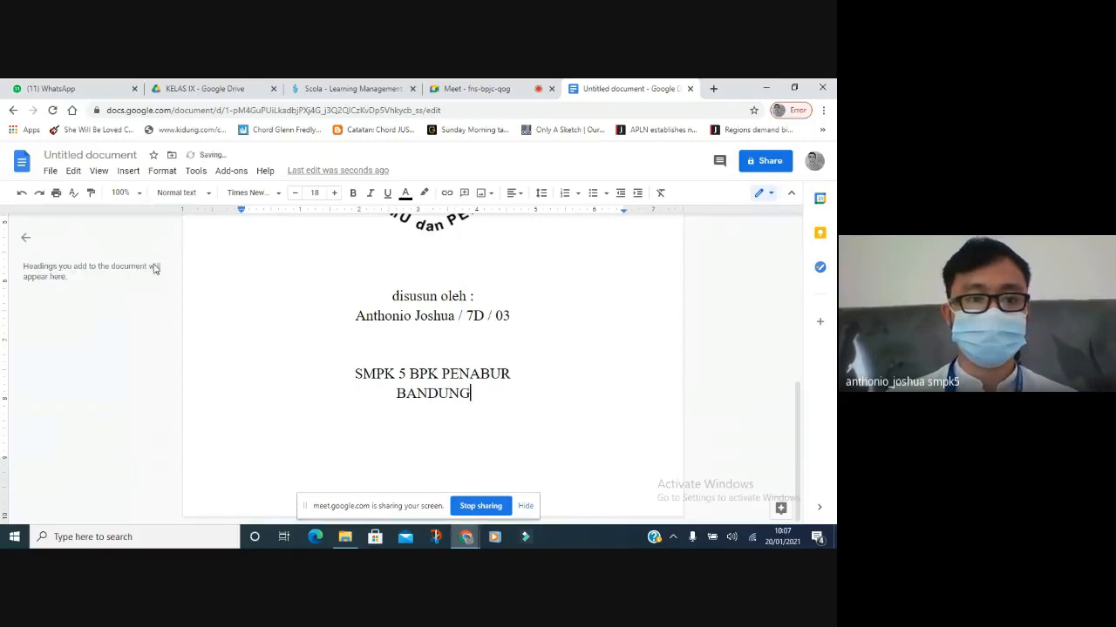
{"action": "left_click", "coordinate": [421, 350]}
{"action": "key", "text": "Return"}
{"action": "key", "text": "Return"}
{"action": "key", "text": "Return"}
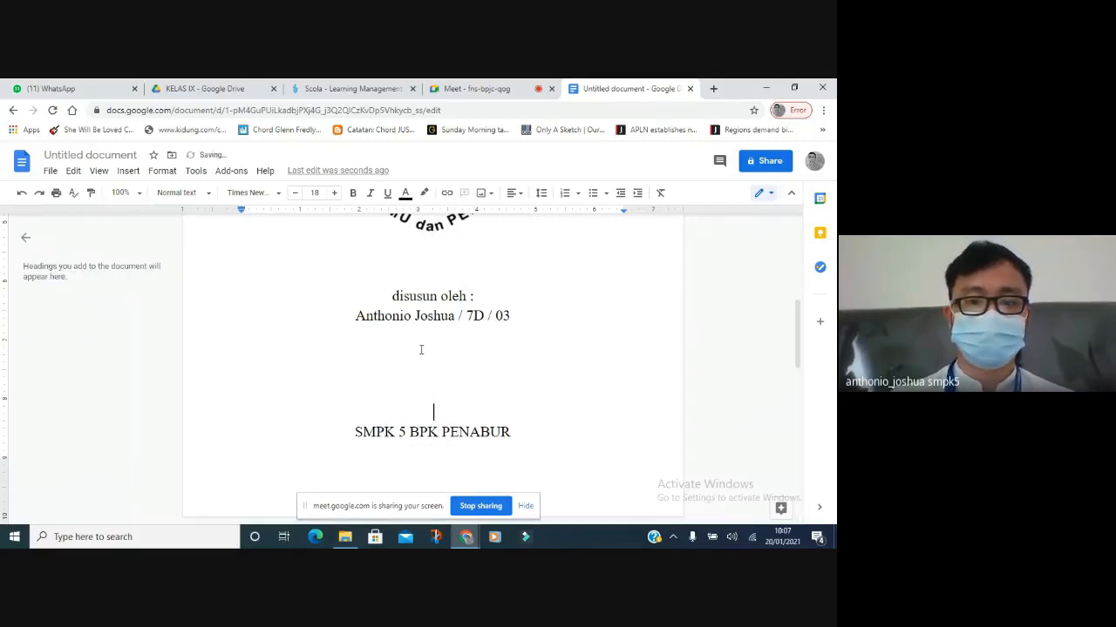
{"action": "key", "text": "BackSpace"}
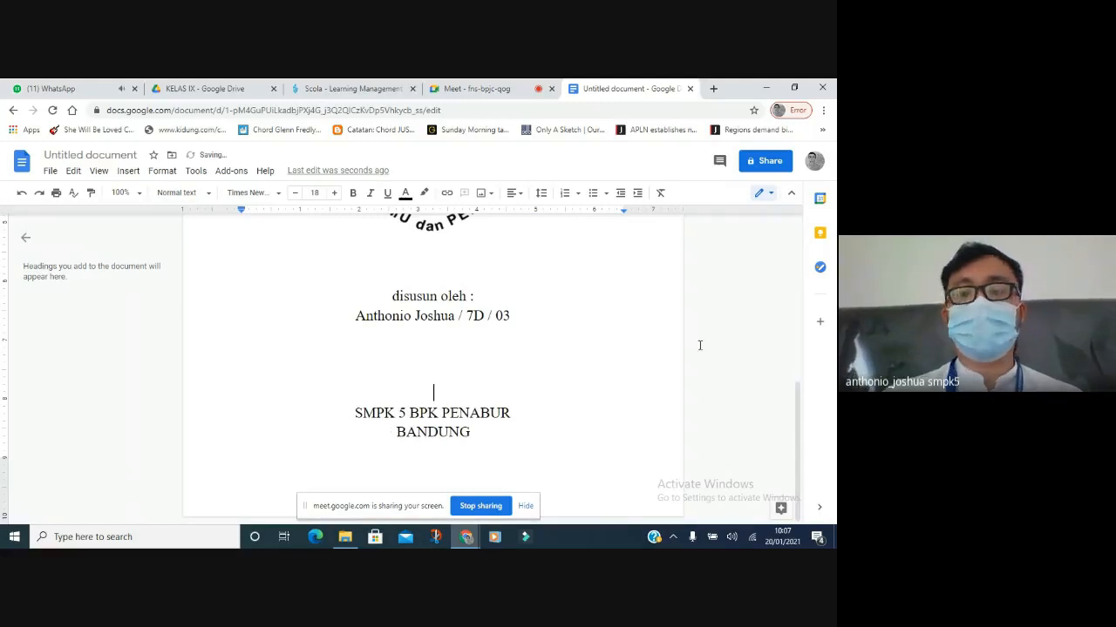
{"action": "left_click", "coordinate": [477, 436]}
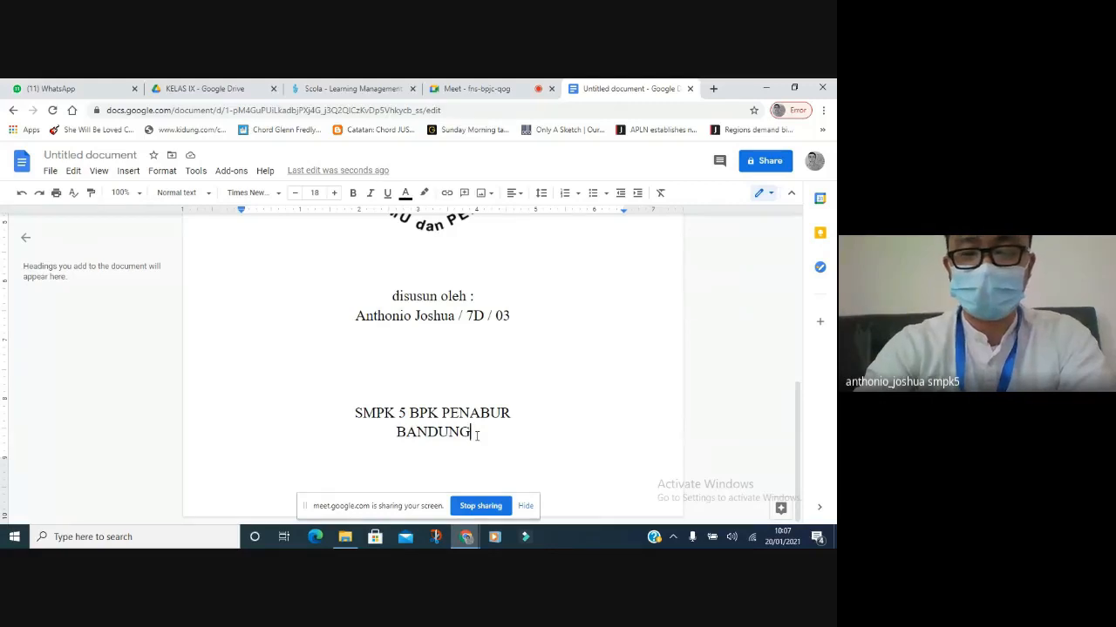
{"action": "key", "text": "ctrl+Return"}
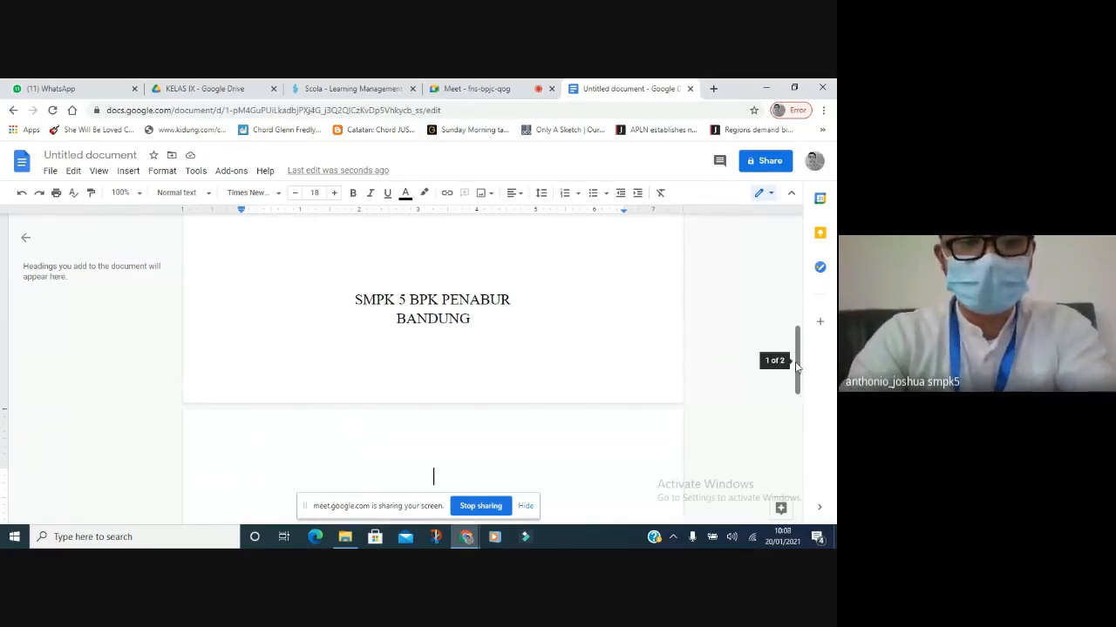
Title the second page 'DAFTAR ISI'.
{"action": "type", "text": "DAFTAR"}
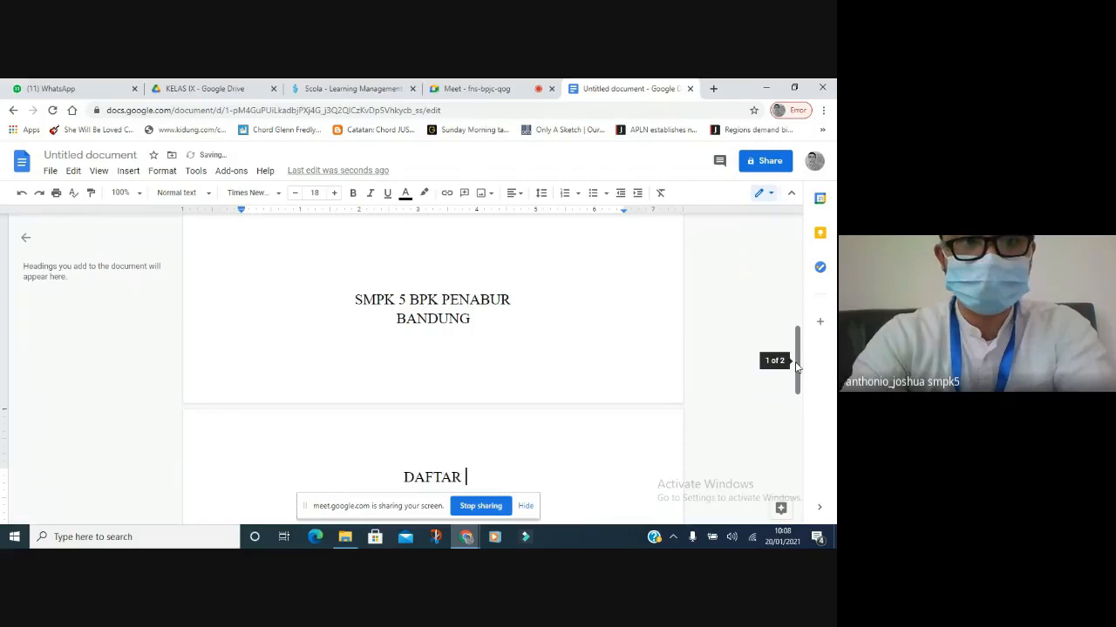
{"action": "type", "text": " ISI"}
{"action": "key", "text": "Return"}
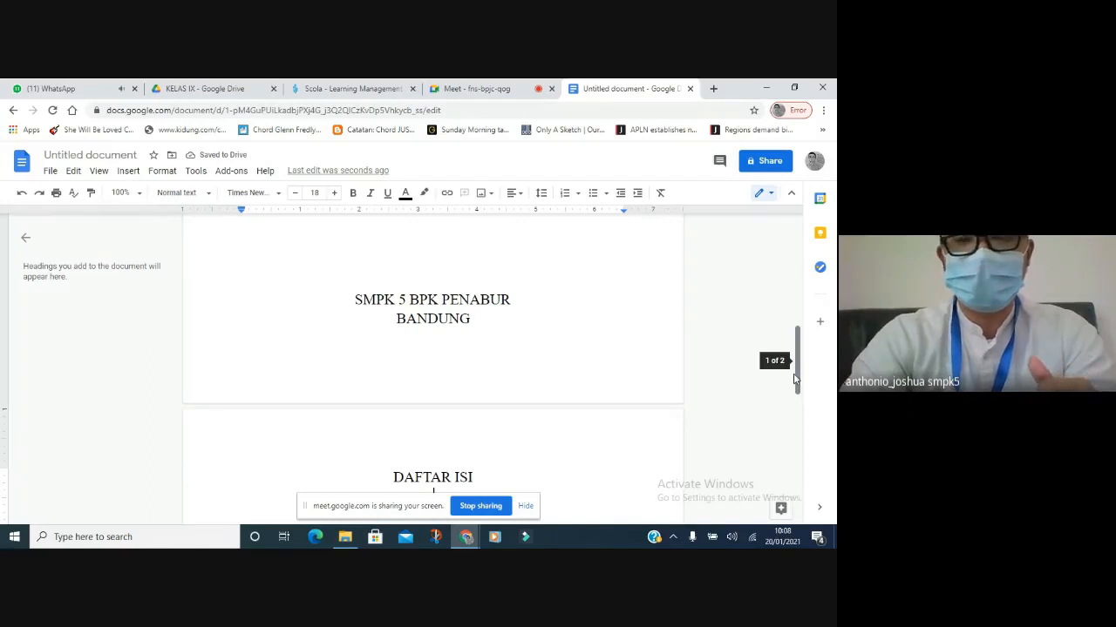
{"action": "left_click_drag", "start_coordinate": [795, 380], "coordinate": [796, 408]}
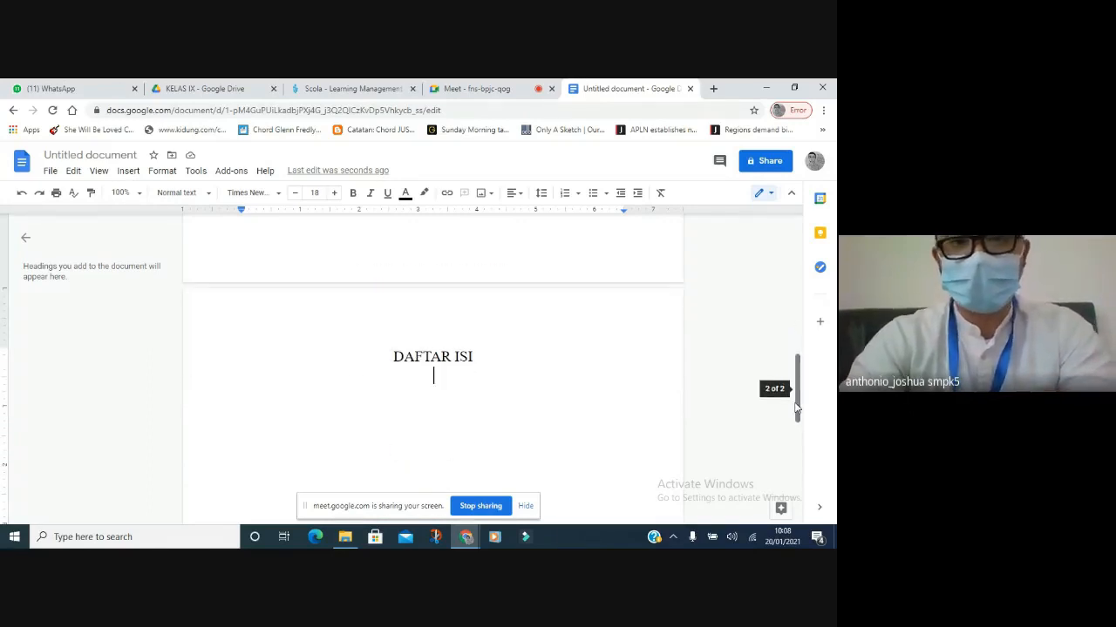
Add a page break and head the third page 'BAB I PENDAHULUAN'.
{"action": "key", "text": "ctrl+Return"}
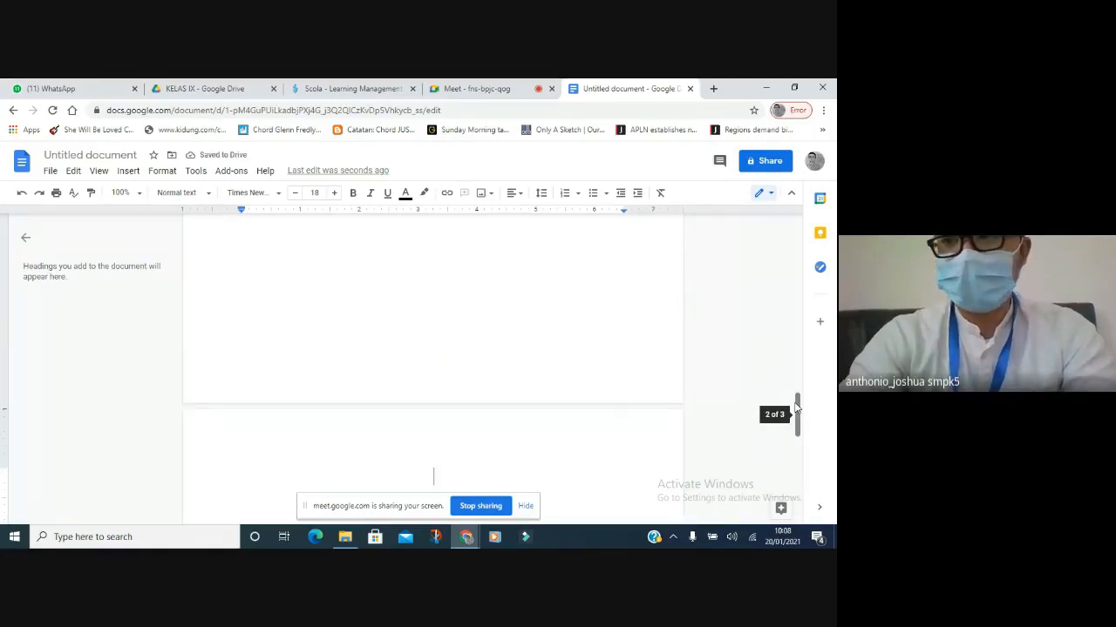
{"action": "type", "text": "BAB "}
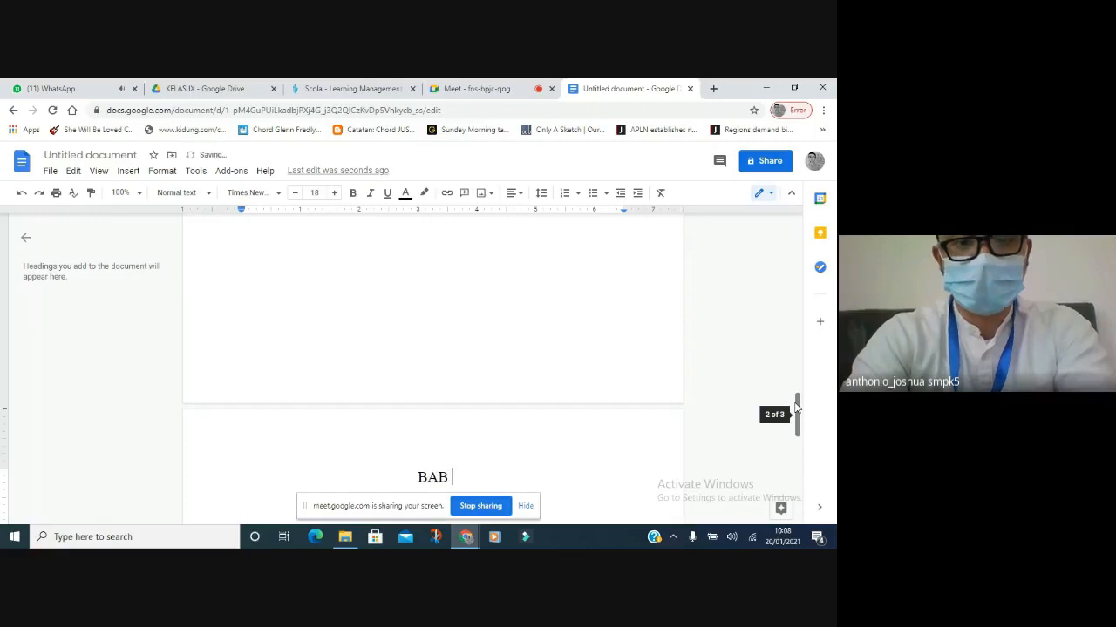
{"action": "type", "text": "i"}
{"action": "key", "text": "BackSpace"}
{"action": "type", "text": "I"}
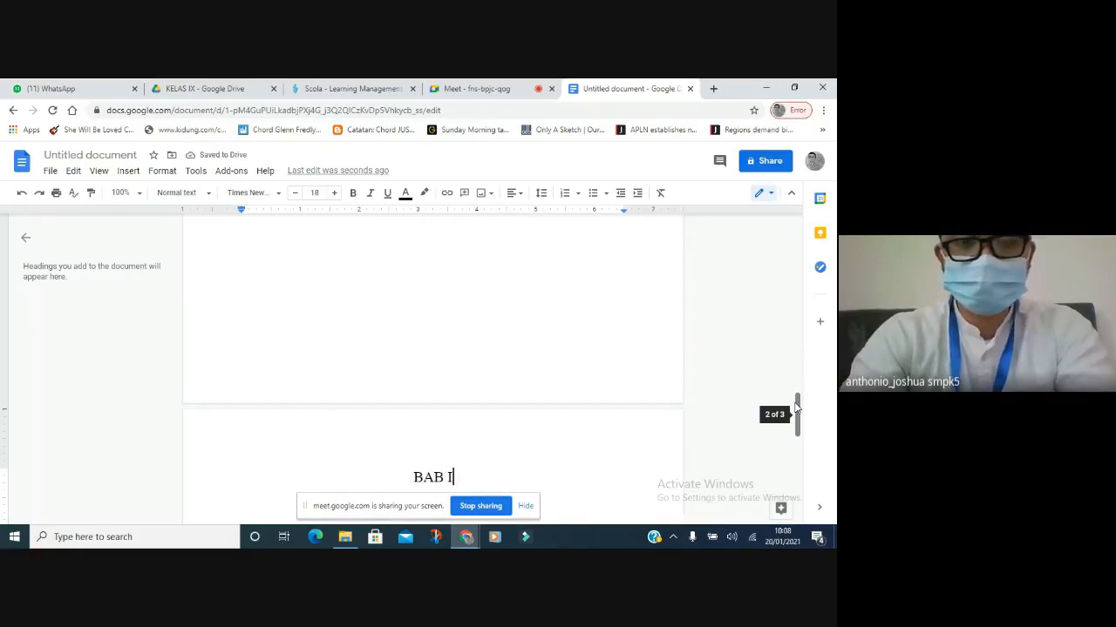
{"action": "type", "text": " PEND"}
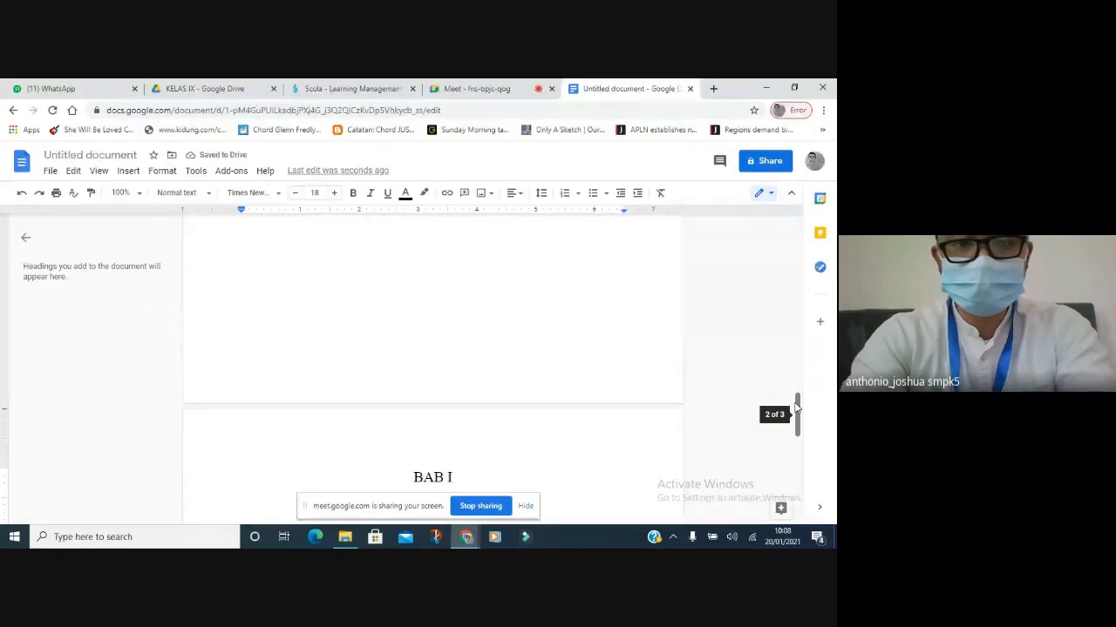
{"action": "type", "text": "AHULUAN"}
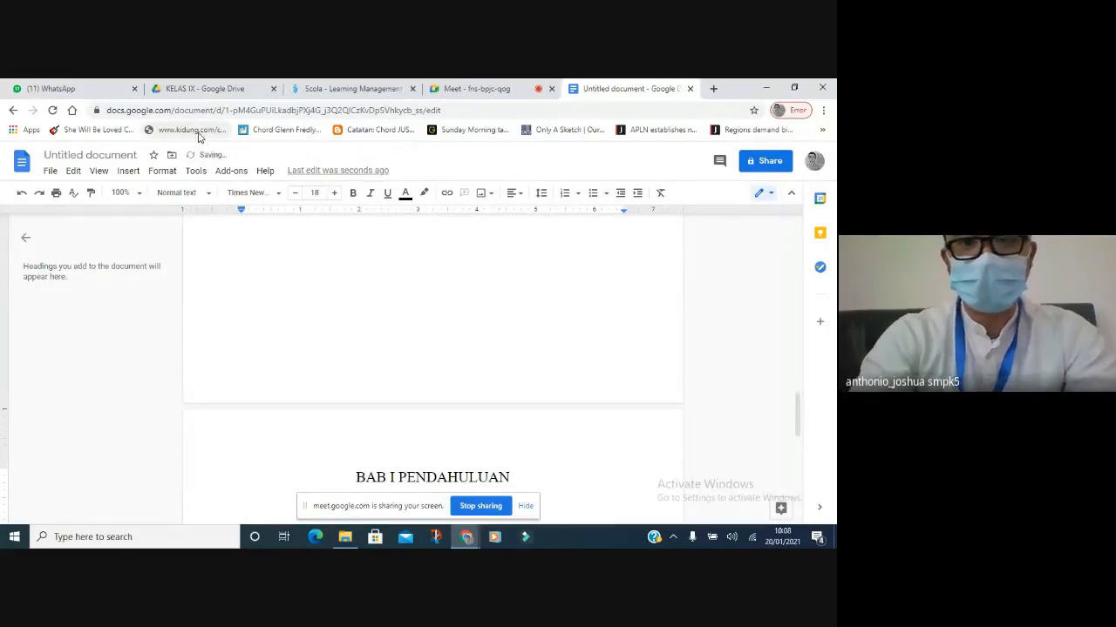
{"action": "key", "text": "Return"}
{"action": "left_click_drag", "start_coordinate": [795, 417], "coordinate": [793, 446]}
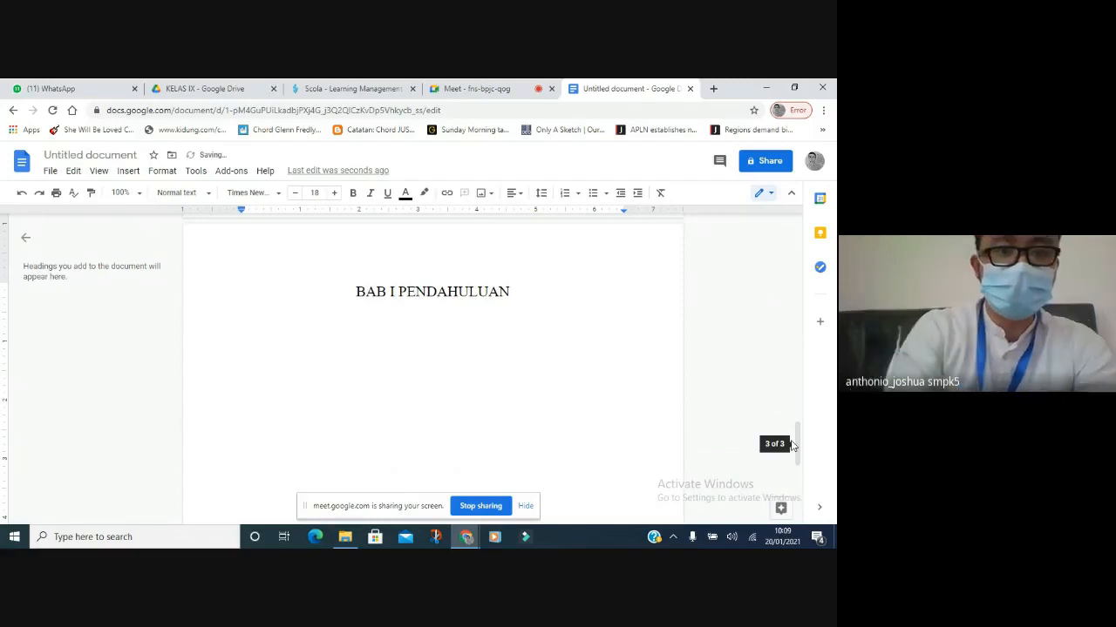
Set the body text to 12 pt and start a multilevel numbered list demoted to item 1.1.
{"action": "left_click", "coordinate": [295, 195]}
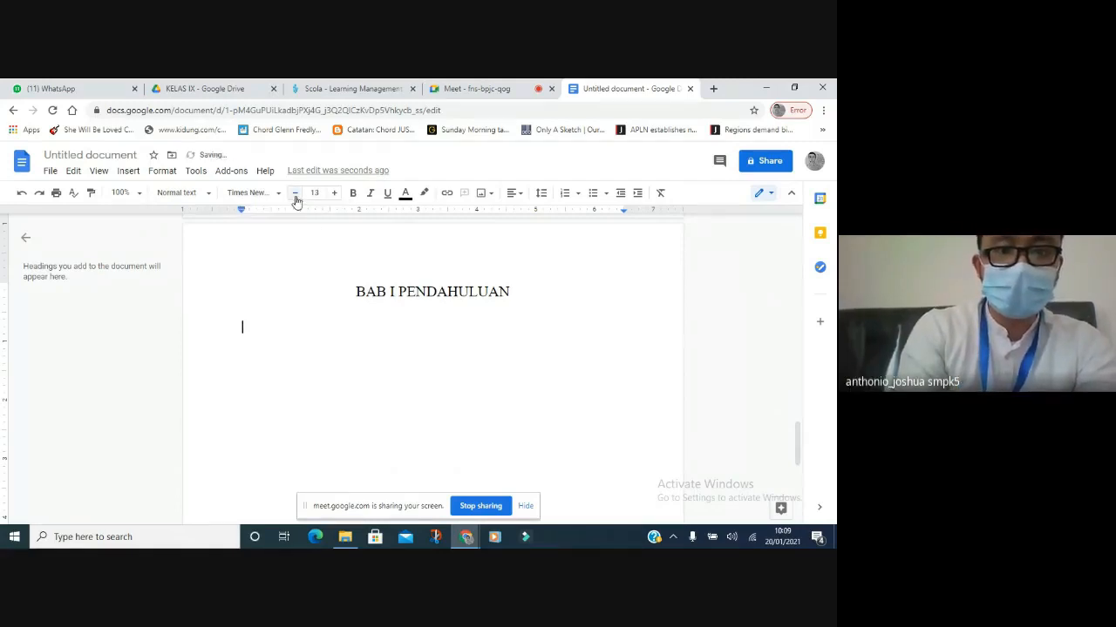
{"action": "left_click", "coordinate": [334, 193]}
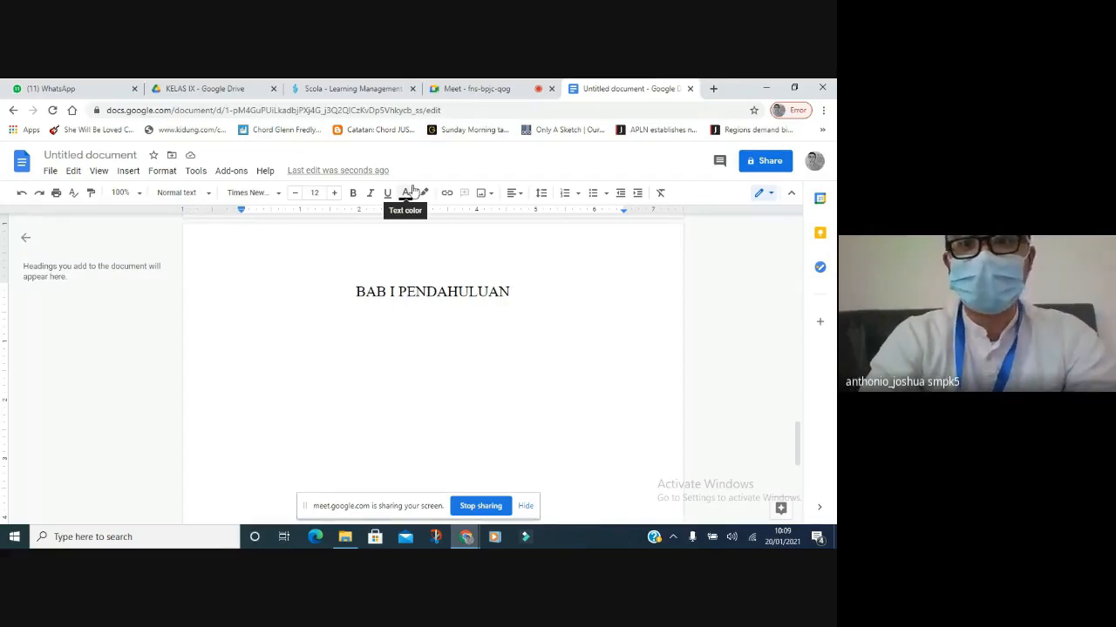
{"action": "left_click", "coordinate": [161, 172]}
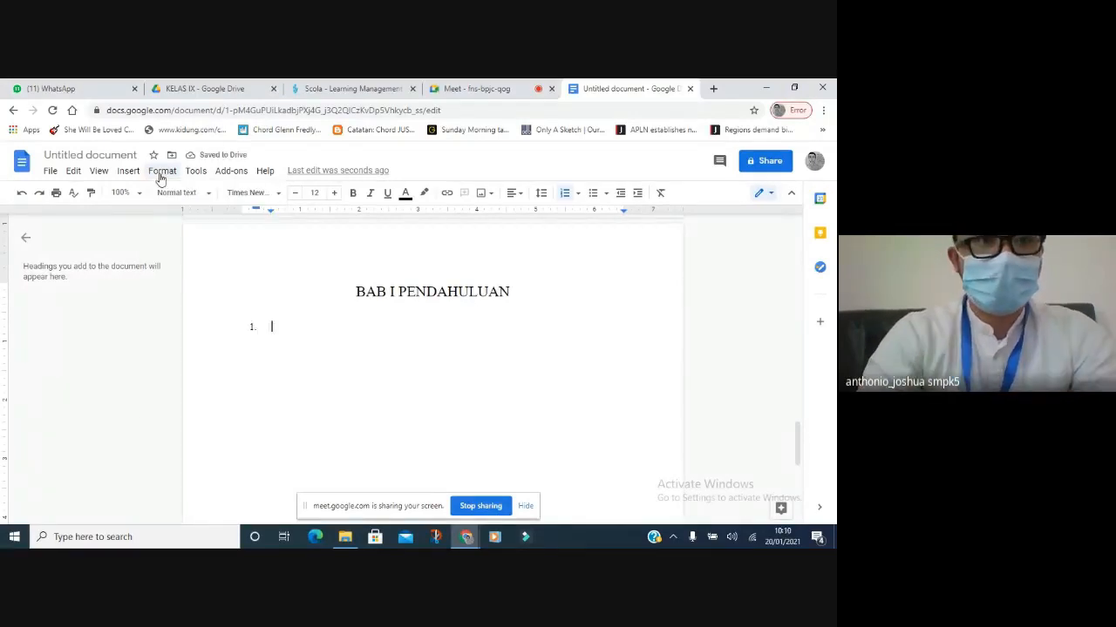
{"action": "left_click", "coordinate": [161, 174]}
{"action": "mouse_move", "coordinate": [199, 291]}
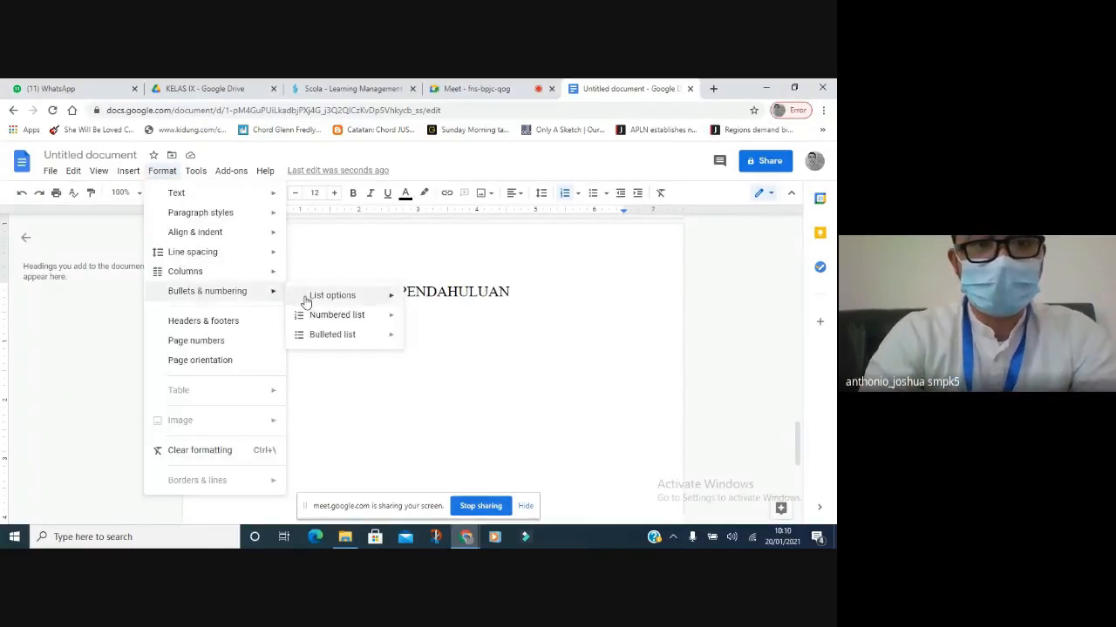
{"action": "mouse_move", "coordinate": [336, 315]}
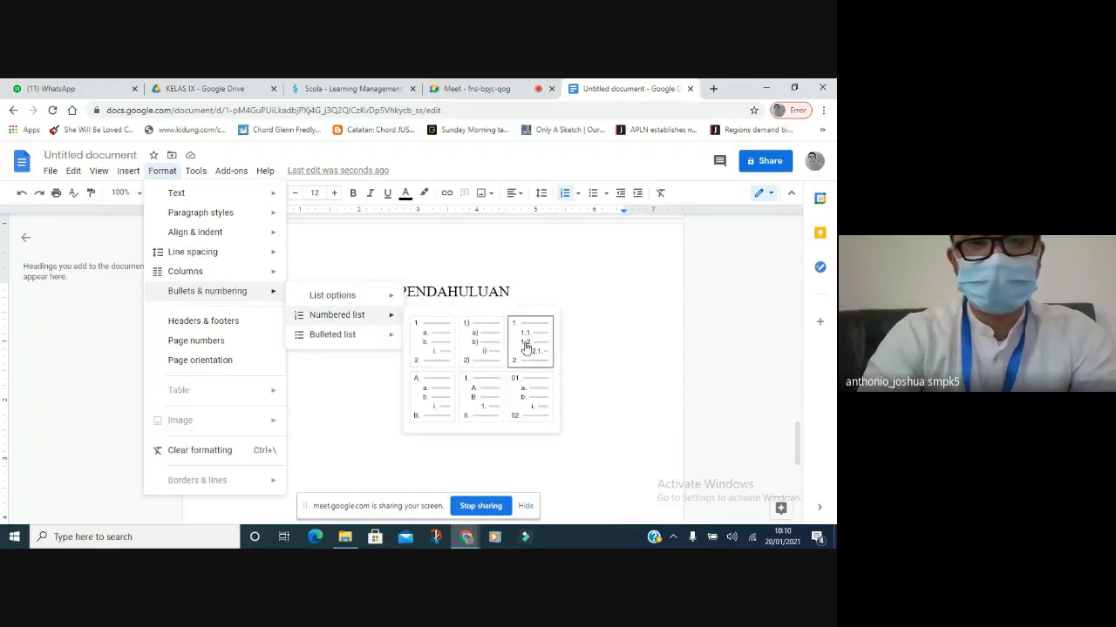
{"action": "left_click", "coordinate": [580, 346]}
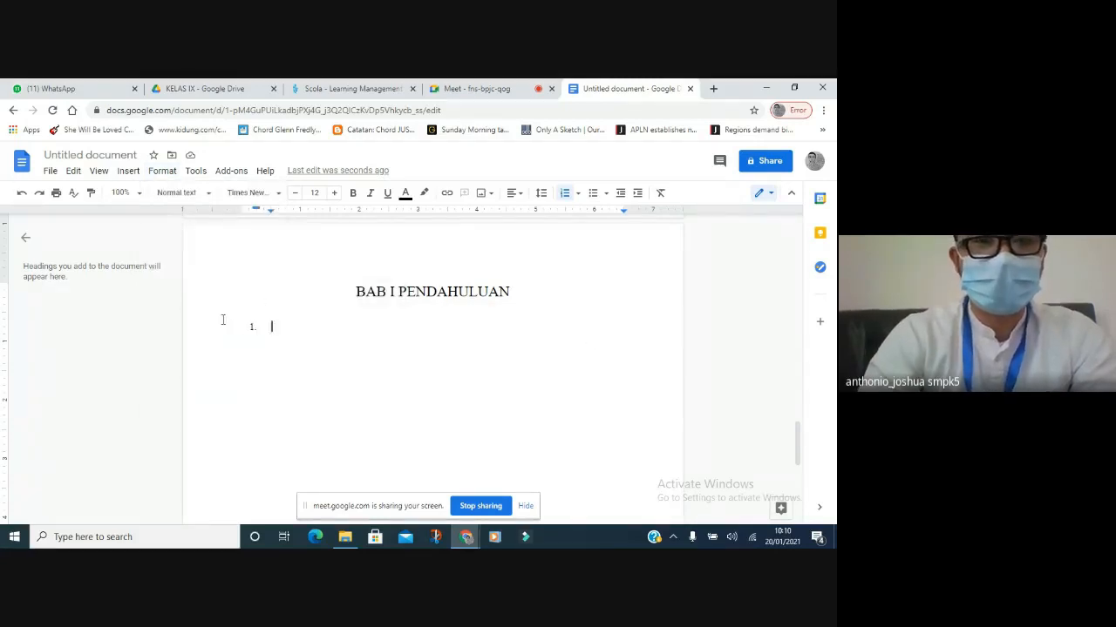
{"action": "key", "text": "Tab"}
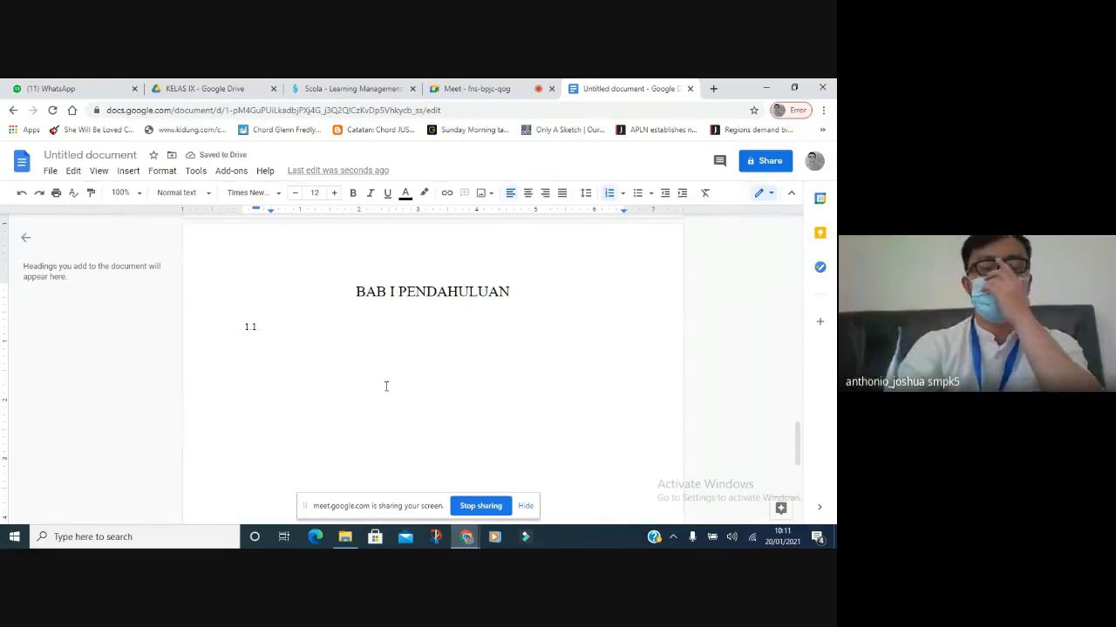
Give the list item's numbering a .1 suffix through Edit prefix and suffix.
{"action": "left_click", "coordinate": [250, 328]}
{"action": "right_click", "coordinate": [250, 328]}
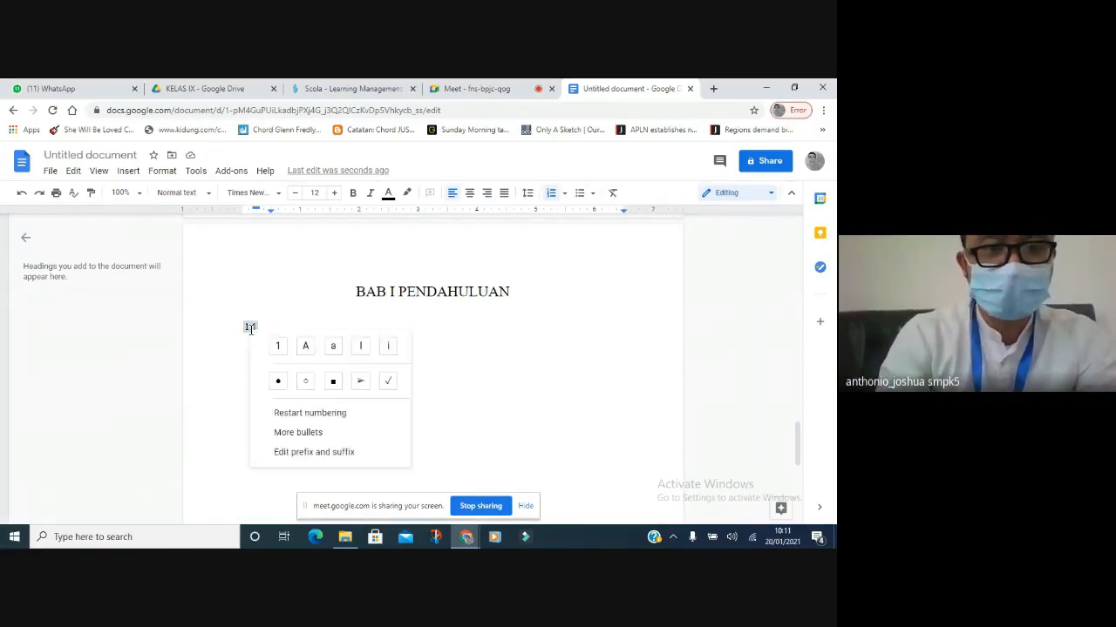
{"action": "left_click", "coordinate": [311, 453]}
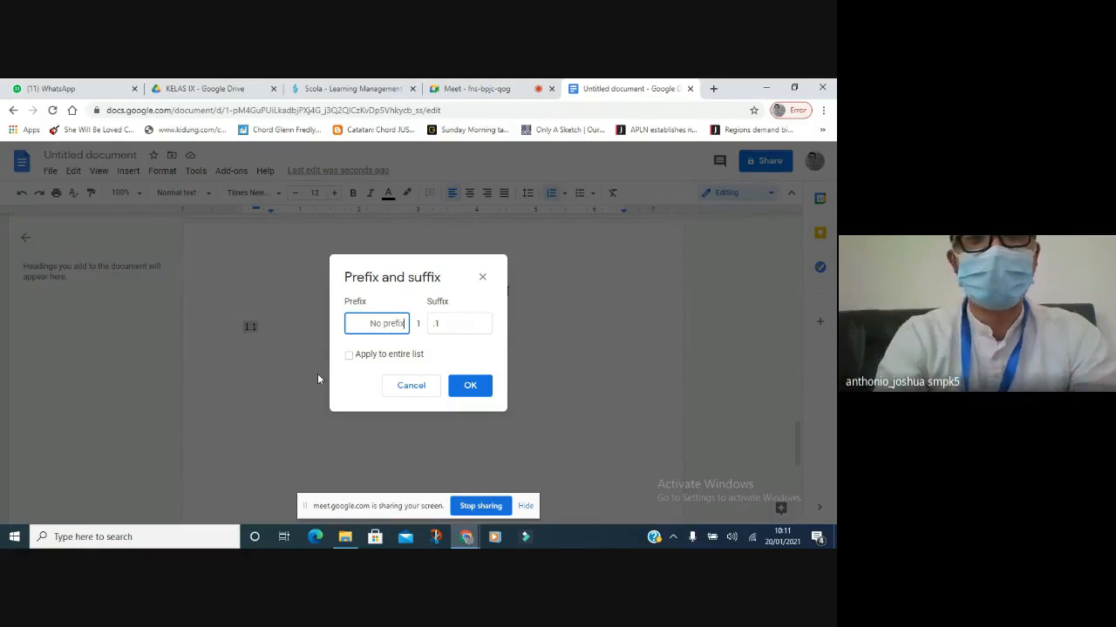
{"action": "left_click", "coordinate": [450, 324]}
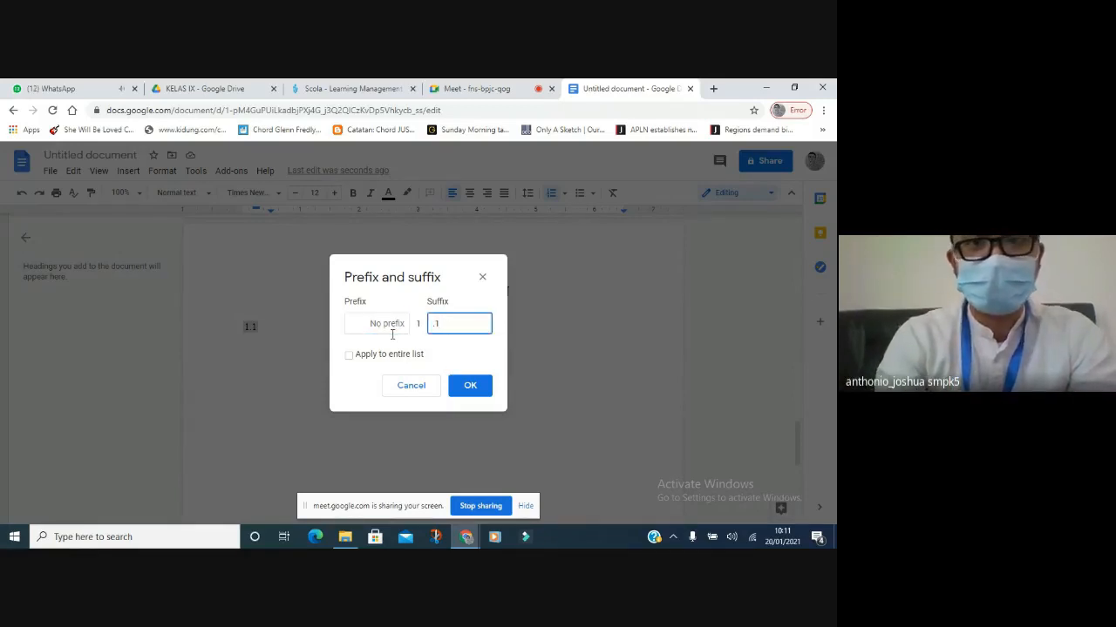
{"action": "key", "text": "Return"}
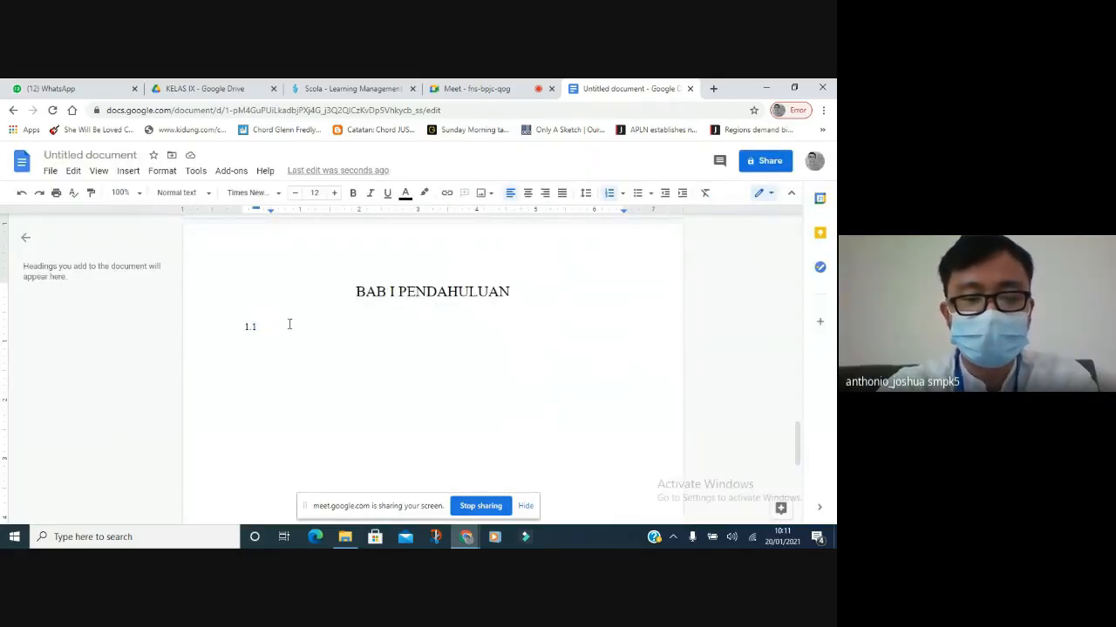
Type 'Tujuan Angket' as the 1.1 item and make it bold.
{"action": "type", "text": "Tujuan "}
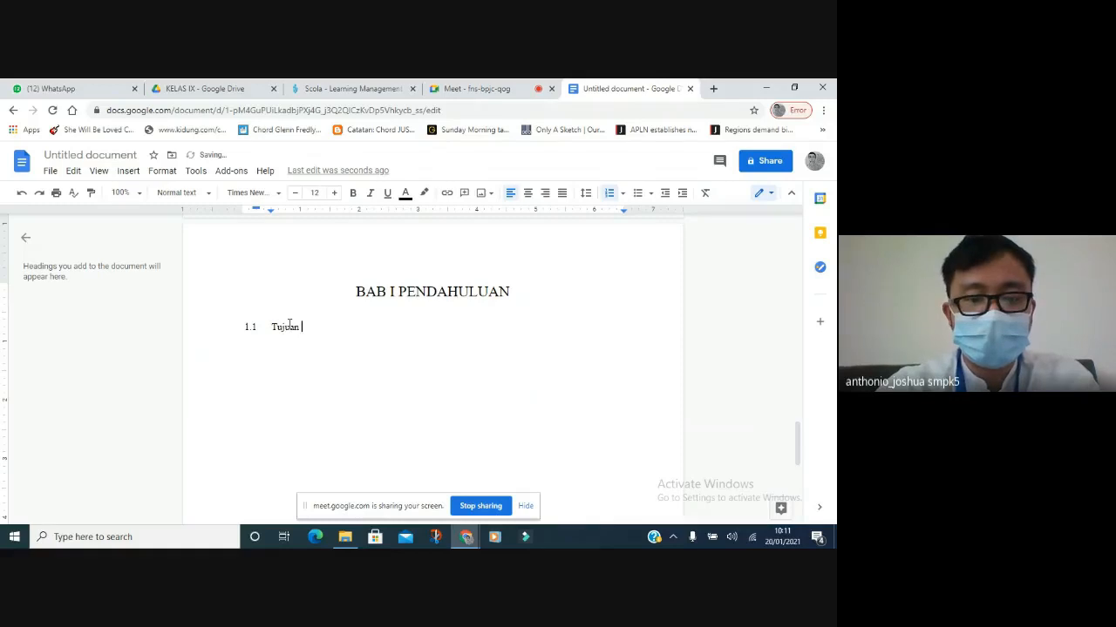
{"action": "type", "text": "Angk"}
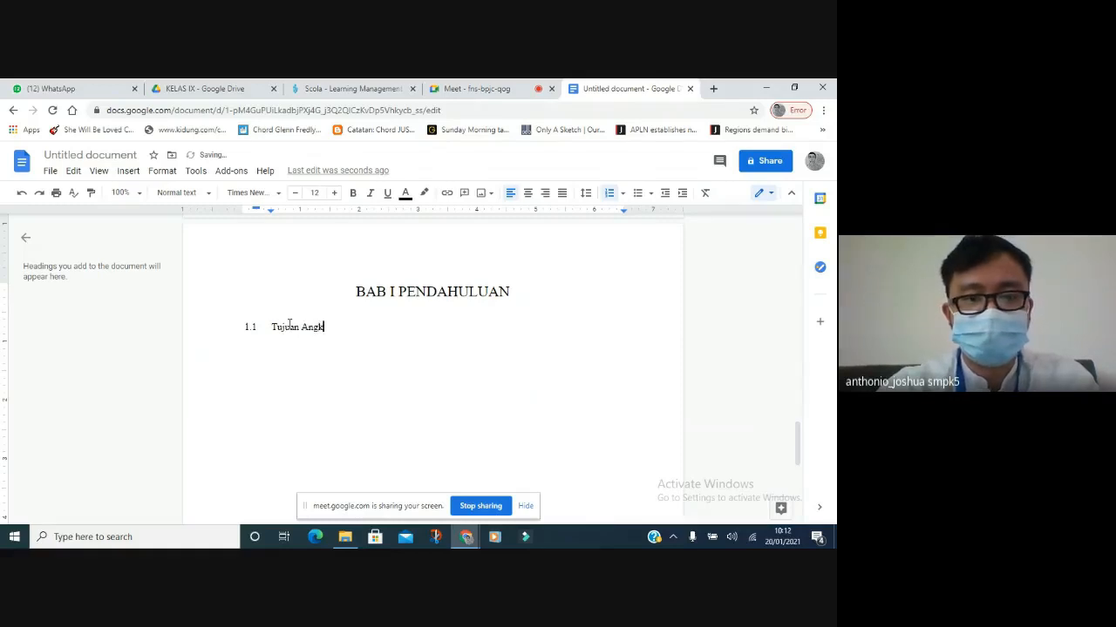
{"action": "type", "text": "et"}
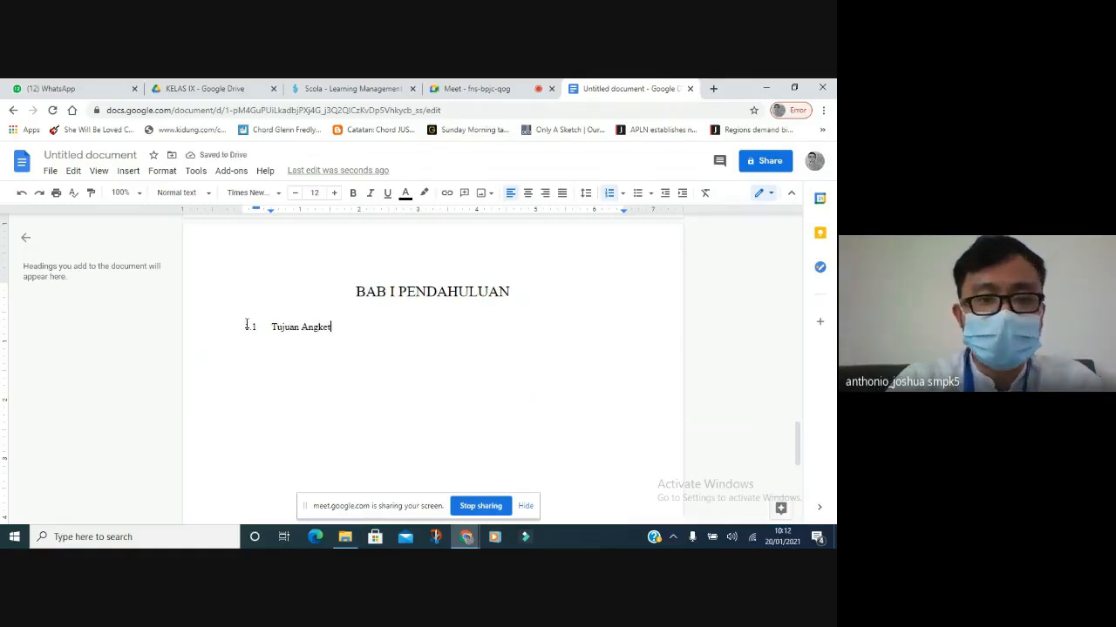
{"action": "left_click", "coordinate": [211, 330]}
{"action": "left_click", "coordinate": [350, 311]}
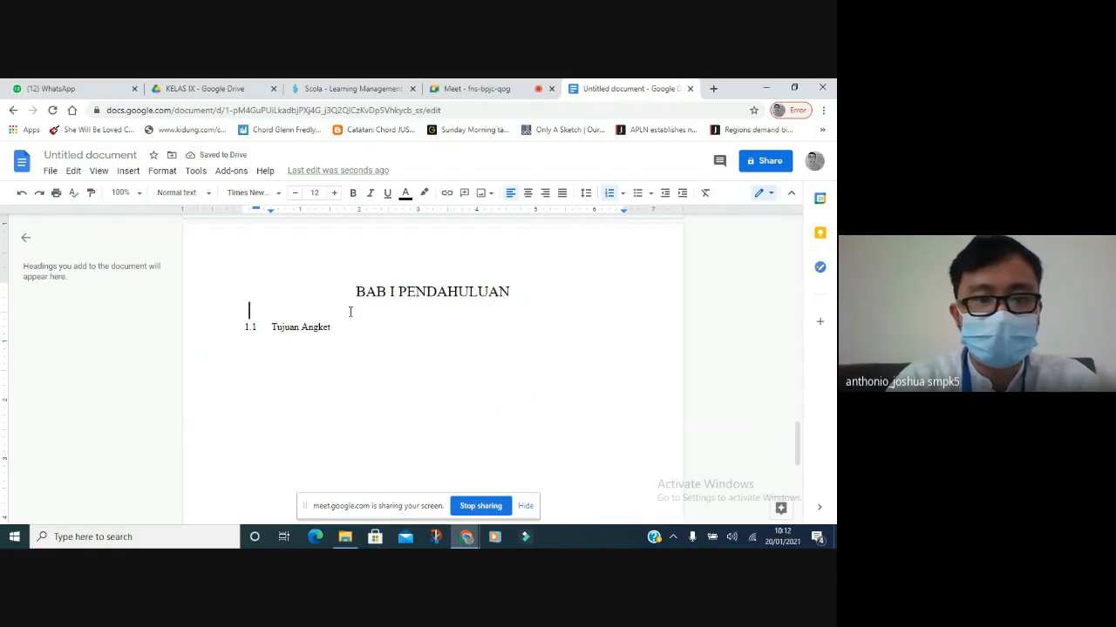
{"action": "triple_click", "coordinate": [343, 328]}
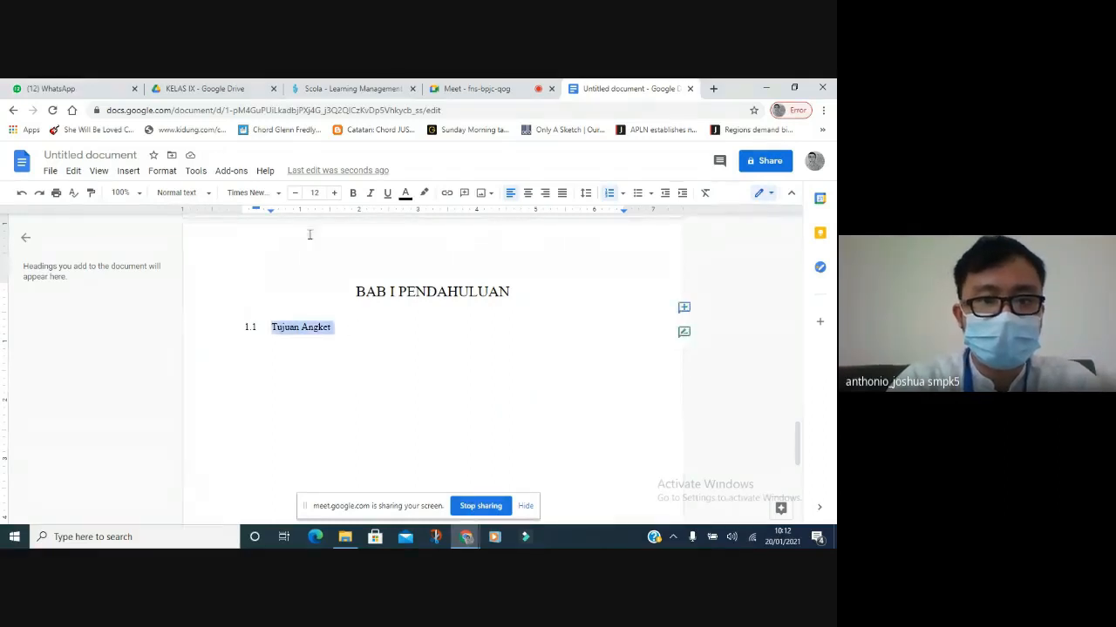
{"action": "left_click", "coordinate": [352, 193]}
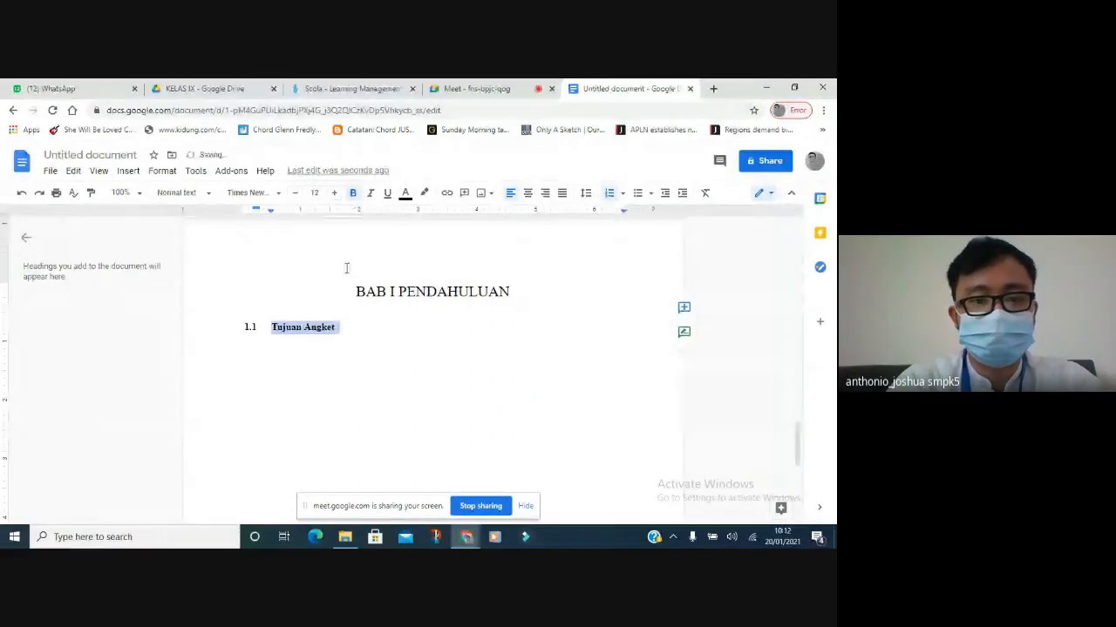
{"action": "left_click", "coordinate": [348, 327]}
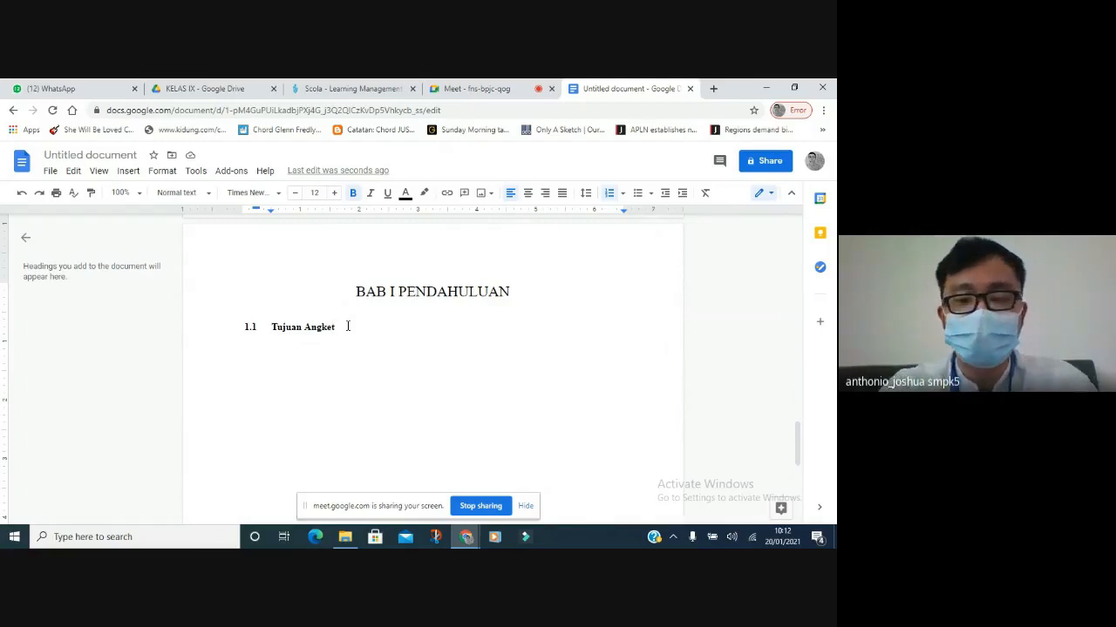
Add a new list item with numbering prefix '1.' and no suffix so it reads 1.2.
{"action": "key", "text": "Return"}
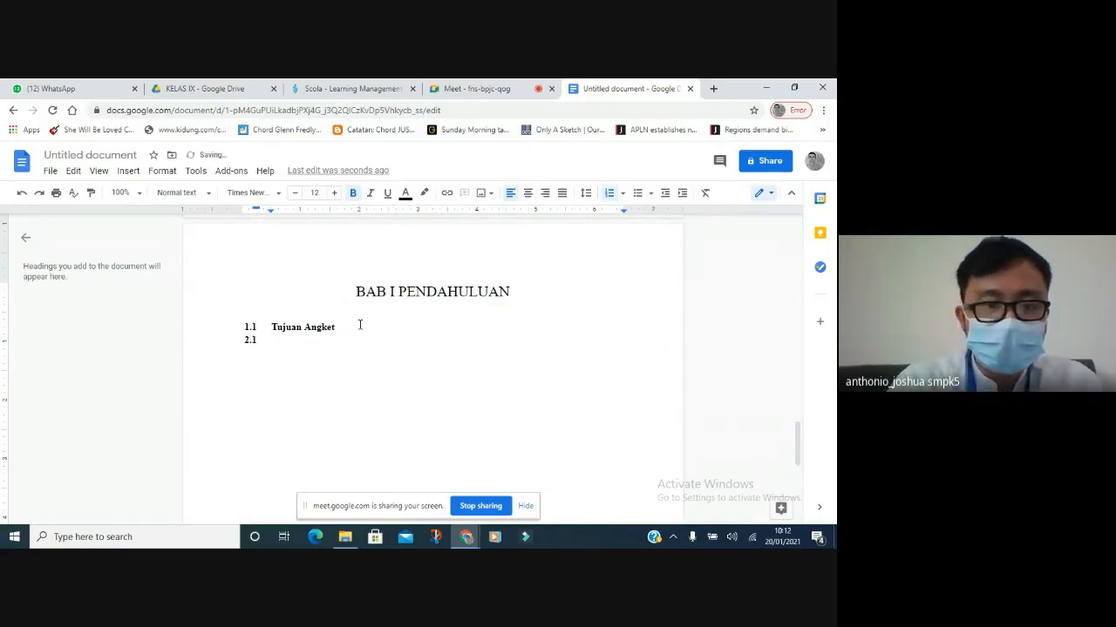
{"action": "left_click", "coordinate": [251, 340]}
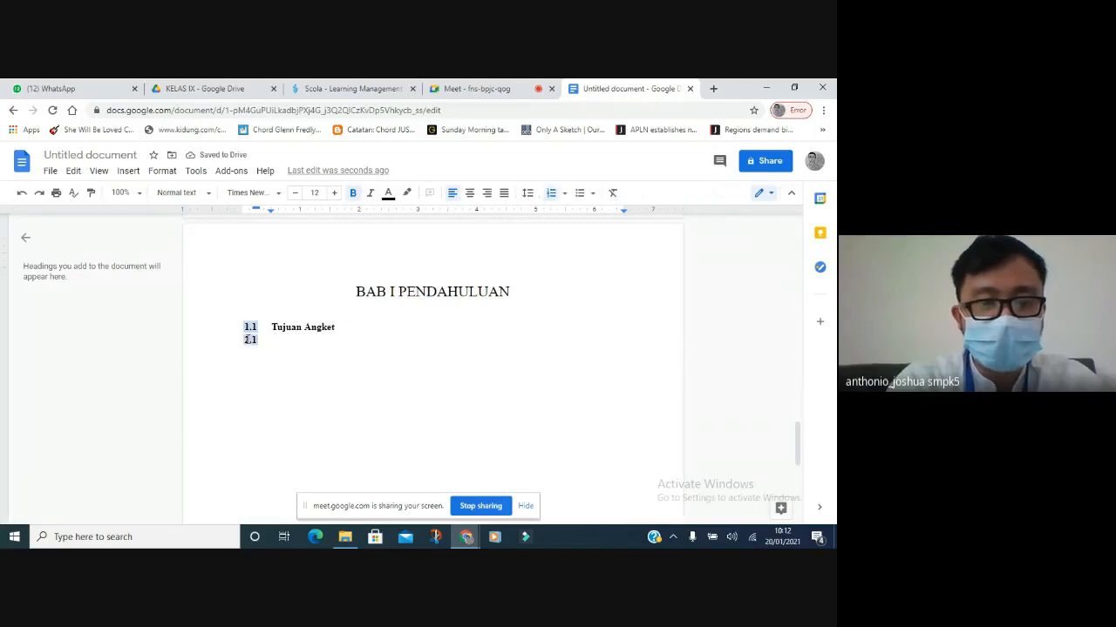
{"action": "right_click", "coordinate": [248, 339]}
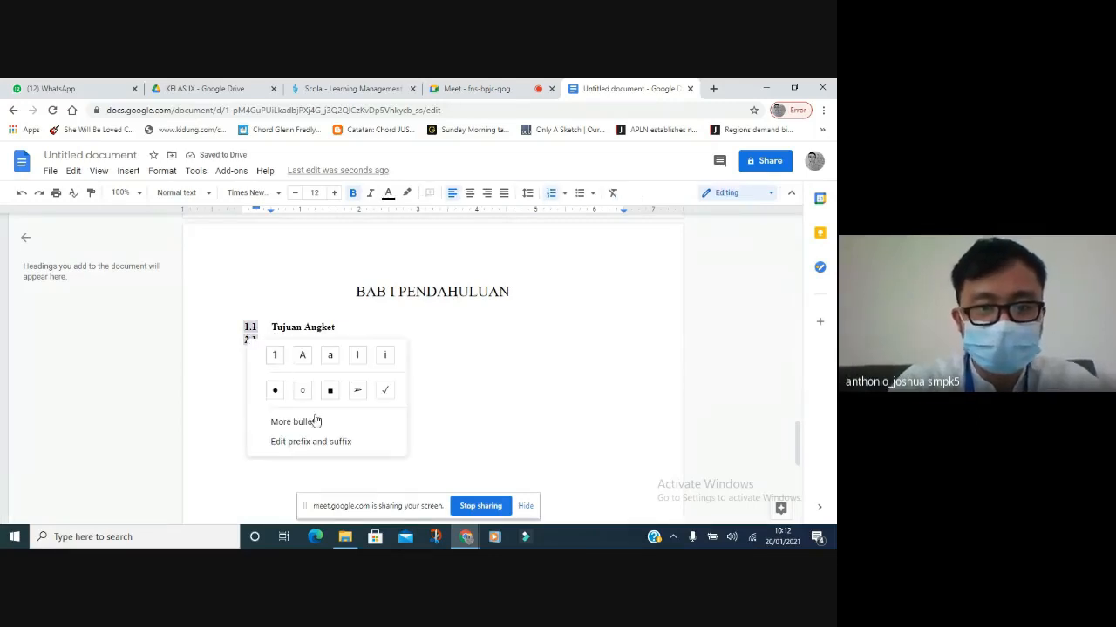
{"action": "left_click", "coordinate": [321, 442]}
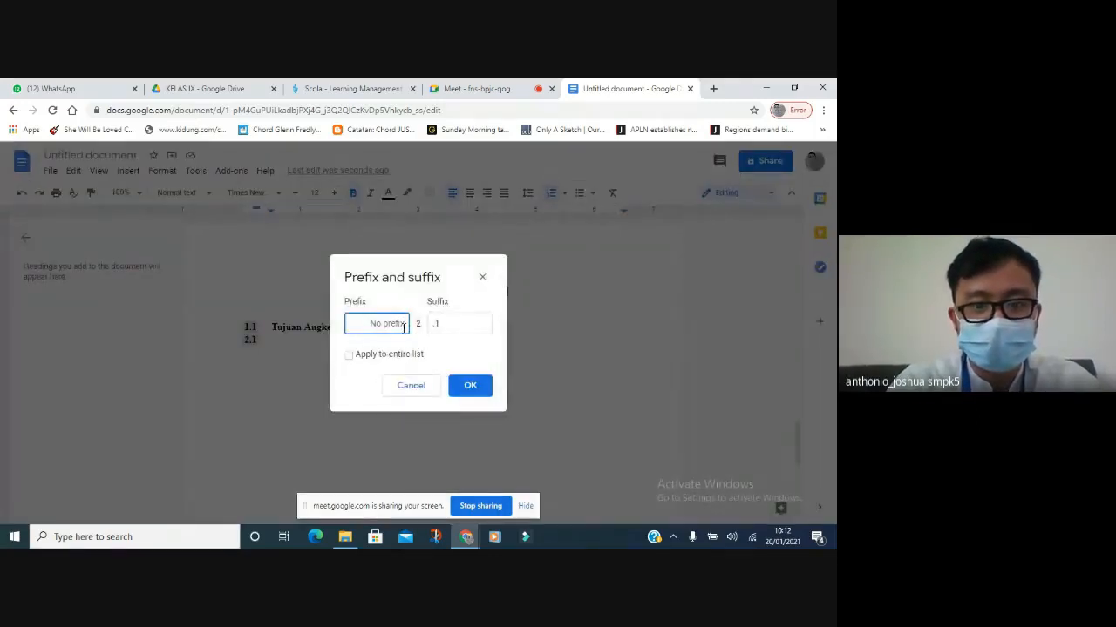
{"action": "type", "text": "1"}
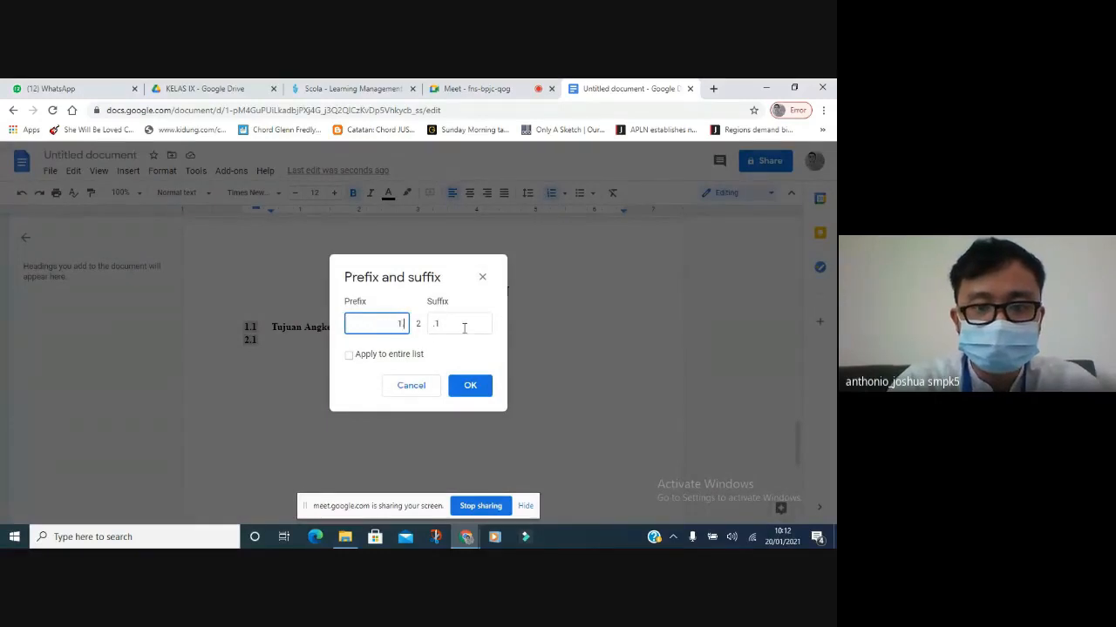
{"action": "left_click", "coordinate": [463, 326]}
{"action": "key", "text": "BackSpace"}
{"action": "key", "text": "BackSpace"}
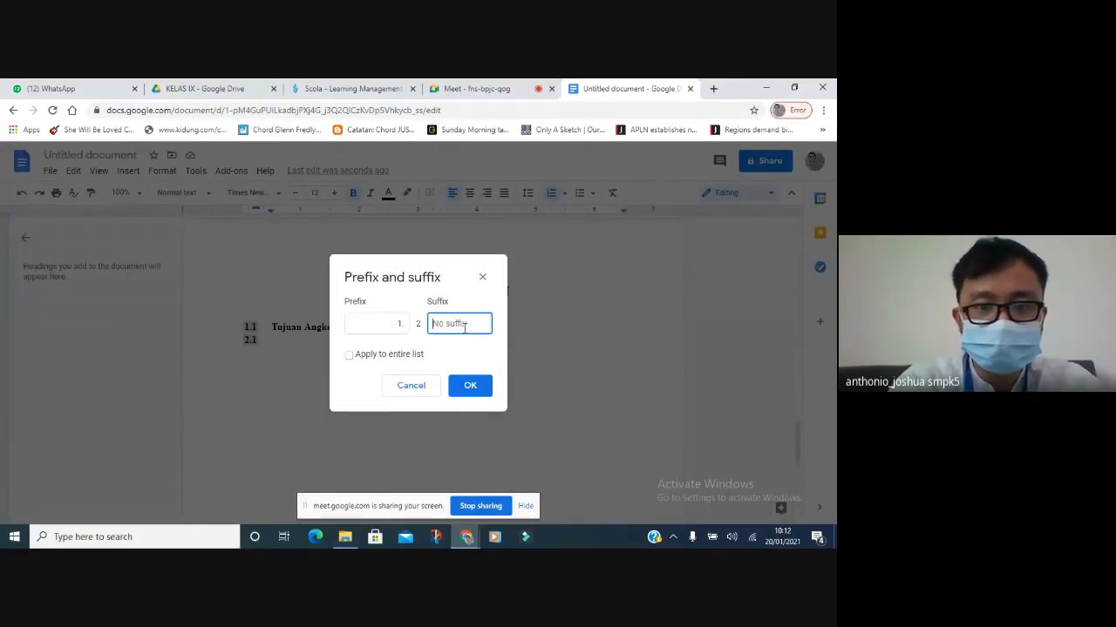
{"action": "left_click", "coordinate": [469, 386]}
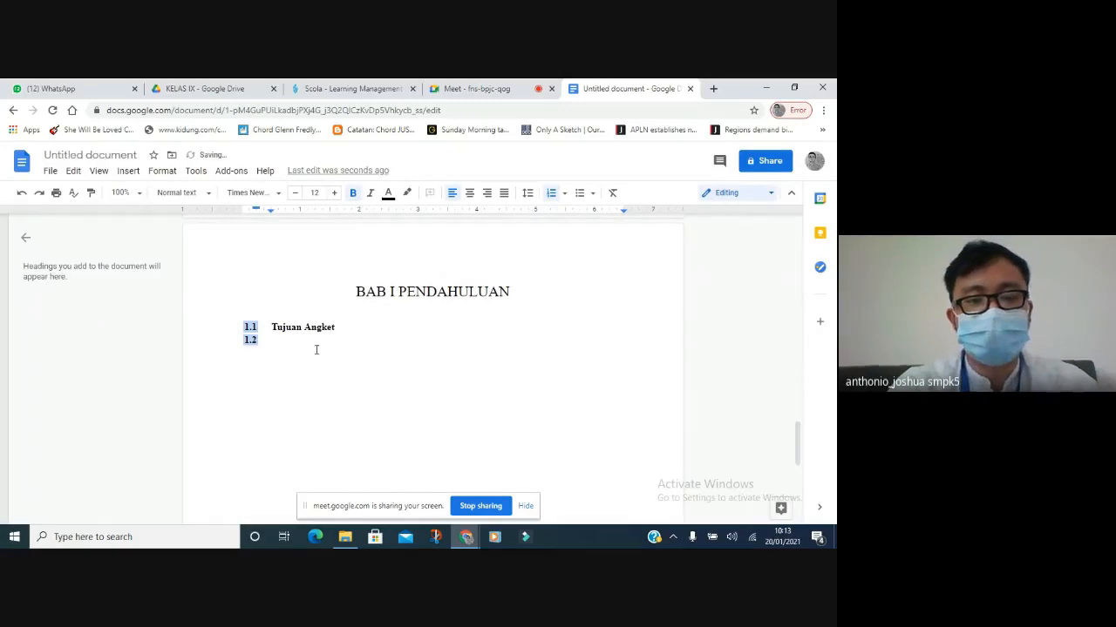
Type 'Rumusan Masalah' as item 1.2 and insert an unnumbered blank line above it.
{"action": "left_click", "coordinate": [278, 340]}
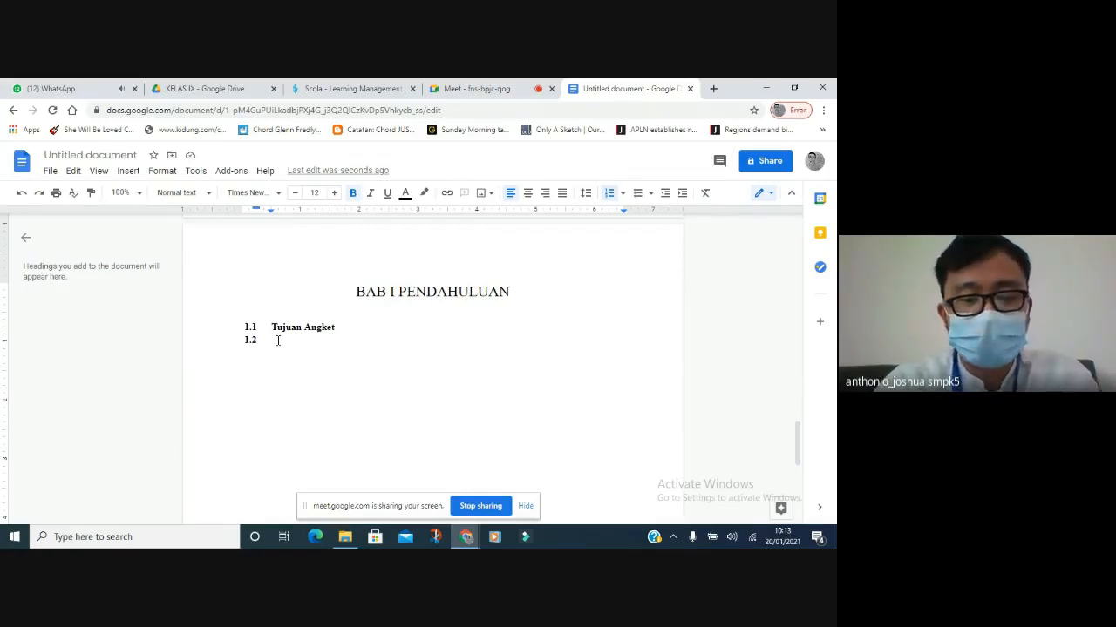
{"action": "type", "text": "Rumus"}
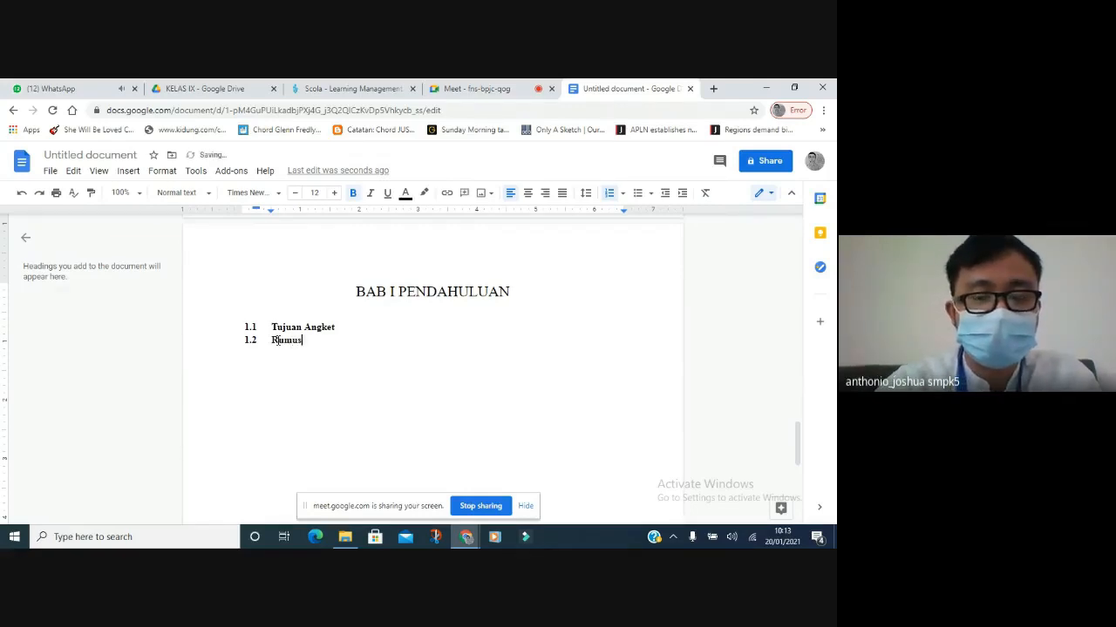
{"action": "type", "text": "an Masalah"}
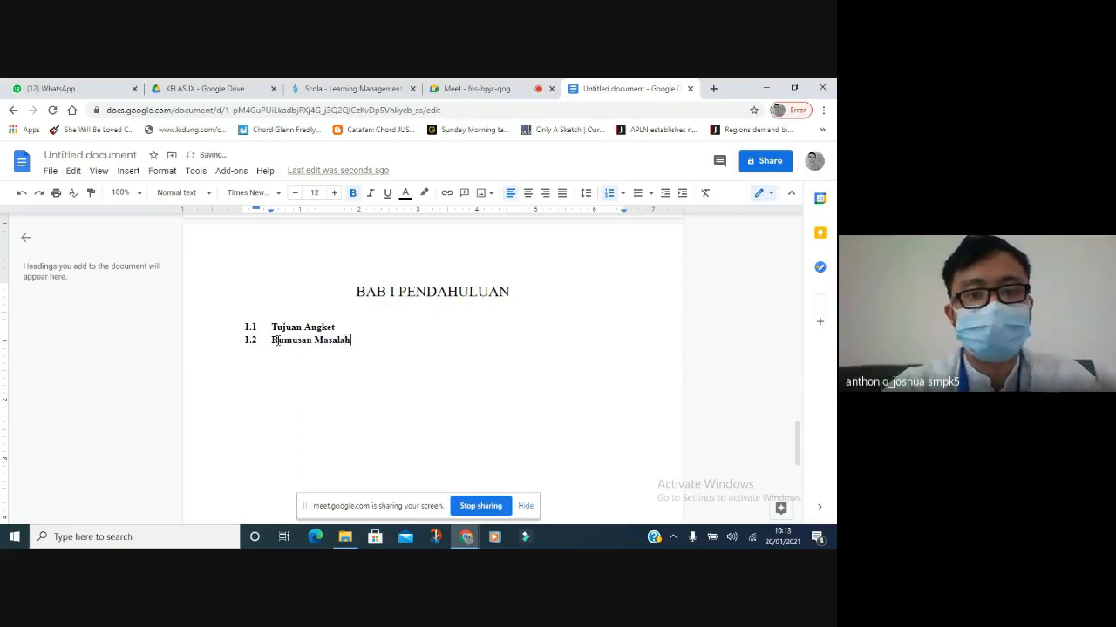
{"action": "key", "text": "Up"}
{"action": "key", "text": "Return"}
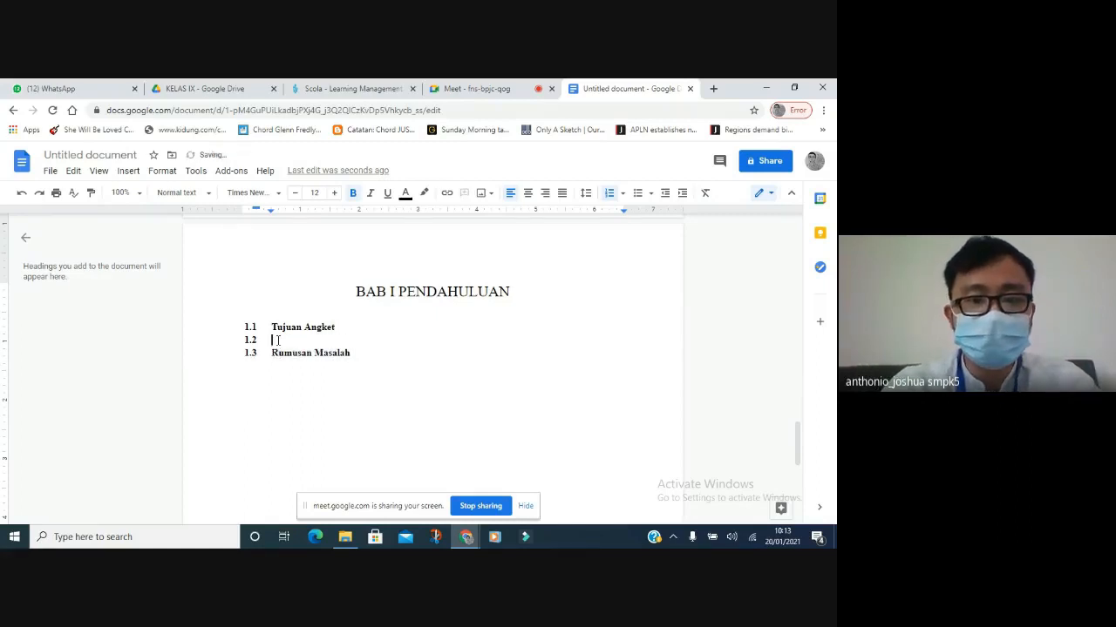
{"action": "key", "text": "BackSpace"}
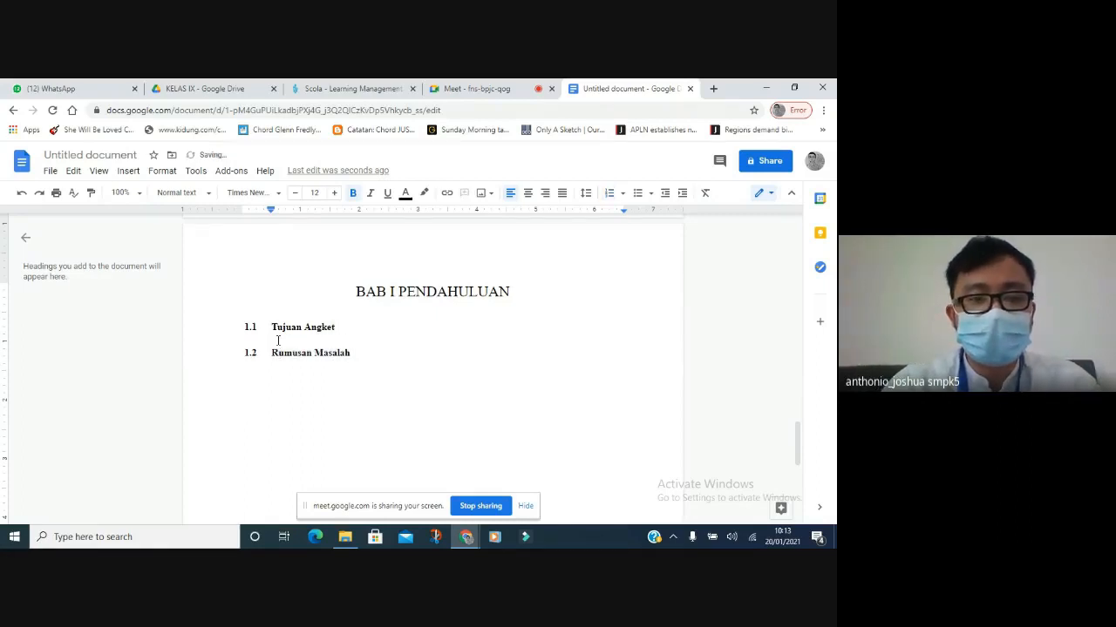
{"action": "key", "text": "Down"}
{"action": "key", "text": "Down"}
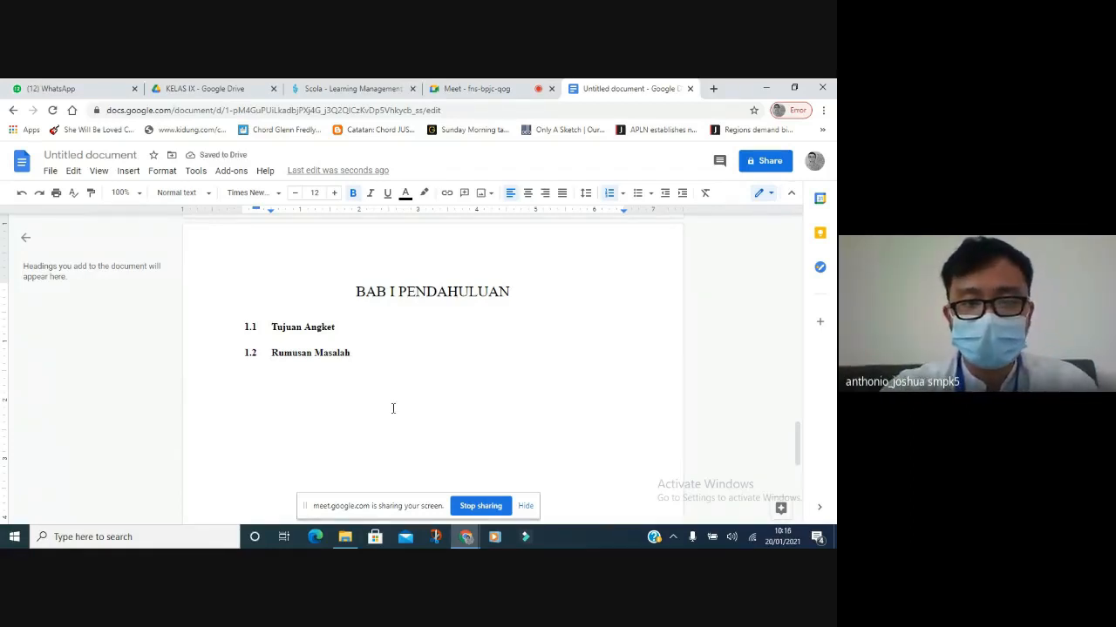
On a new page, type the centred 18 pt heading 'BAB II PENGOLAHAN DATA'.
{"action": "key", "text": "ctrl+Return"}
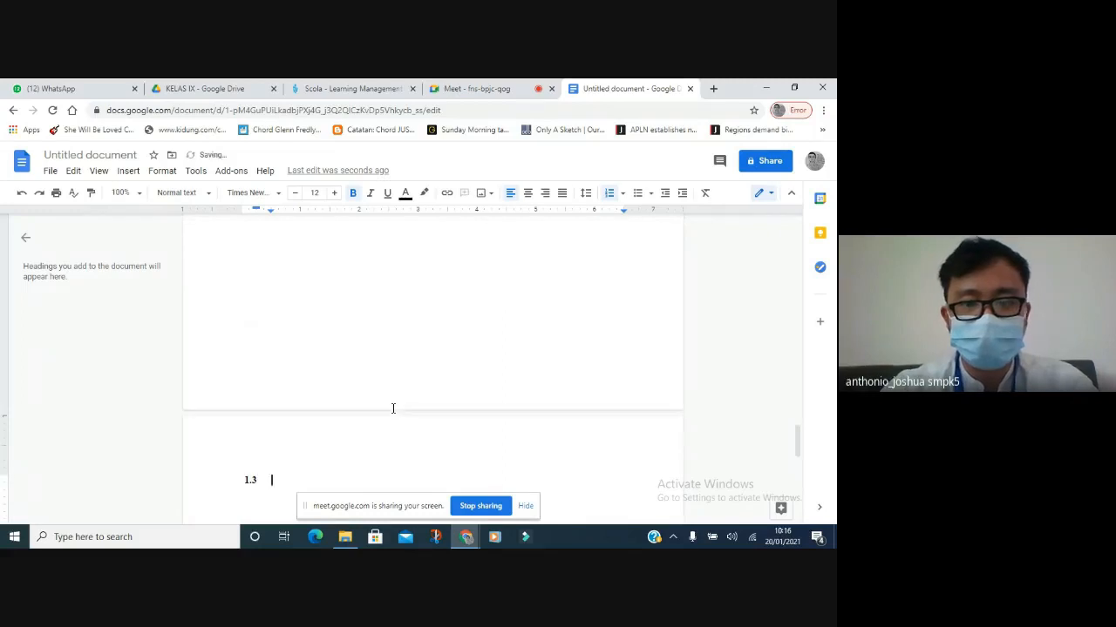
{"action": "key", "text": "BackSpace"}
{"action": "key", "text": "BackSpace"}
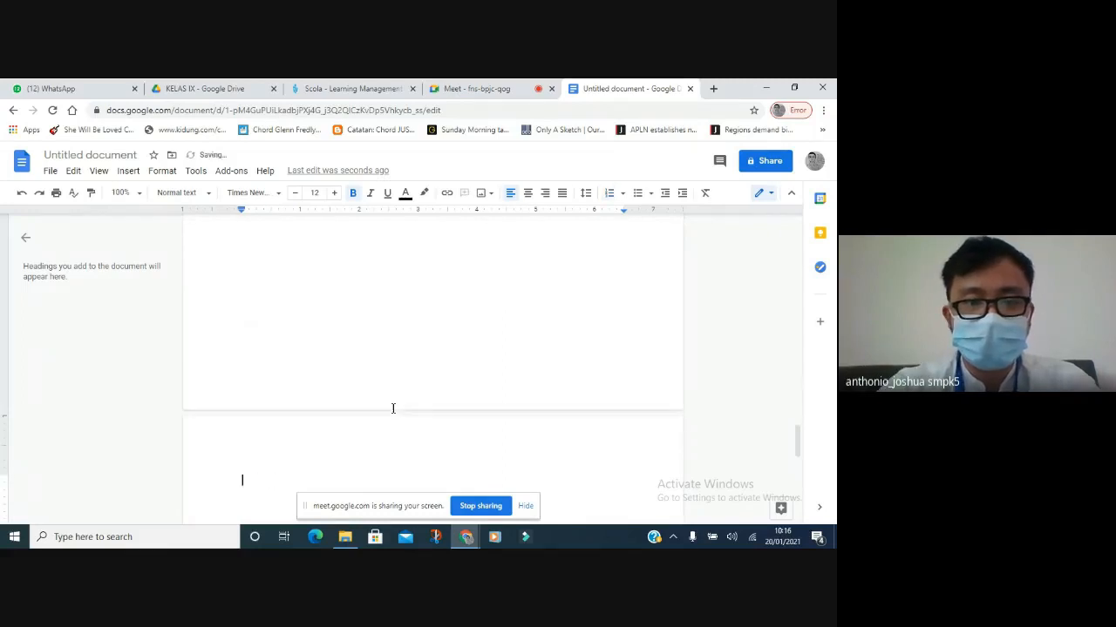
{"action": "left_click", "coordinate": [527, 194]}
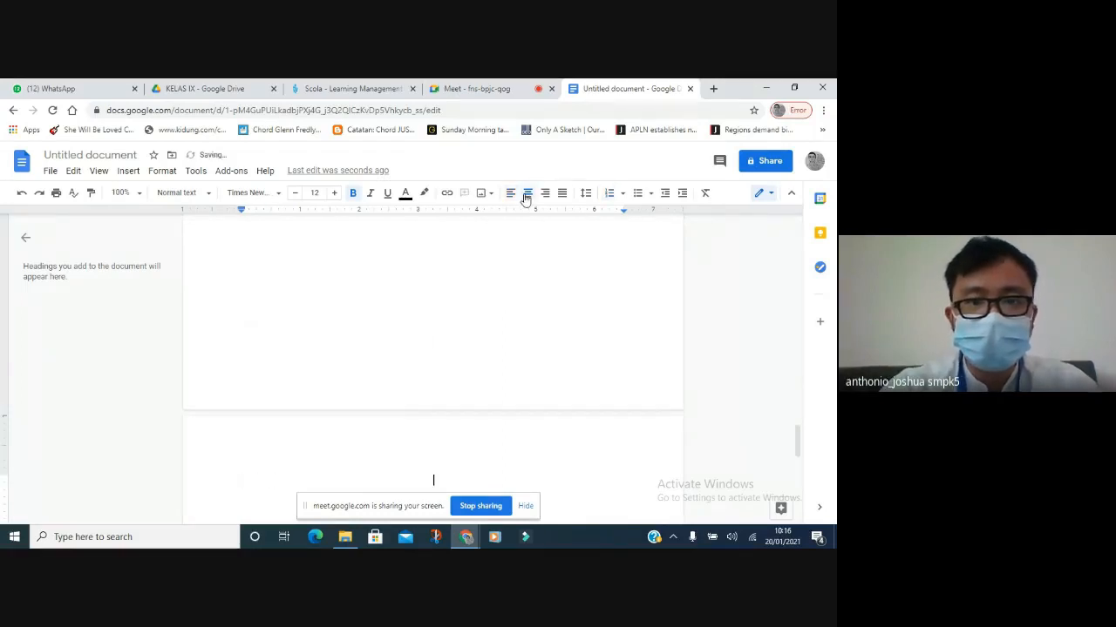
{"action": "left_click", "coordinate": [338, 194]}
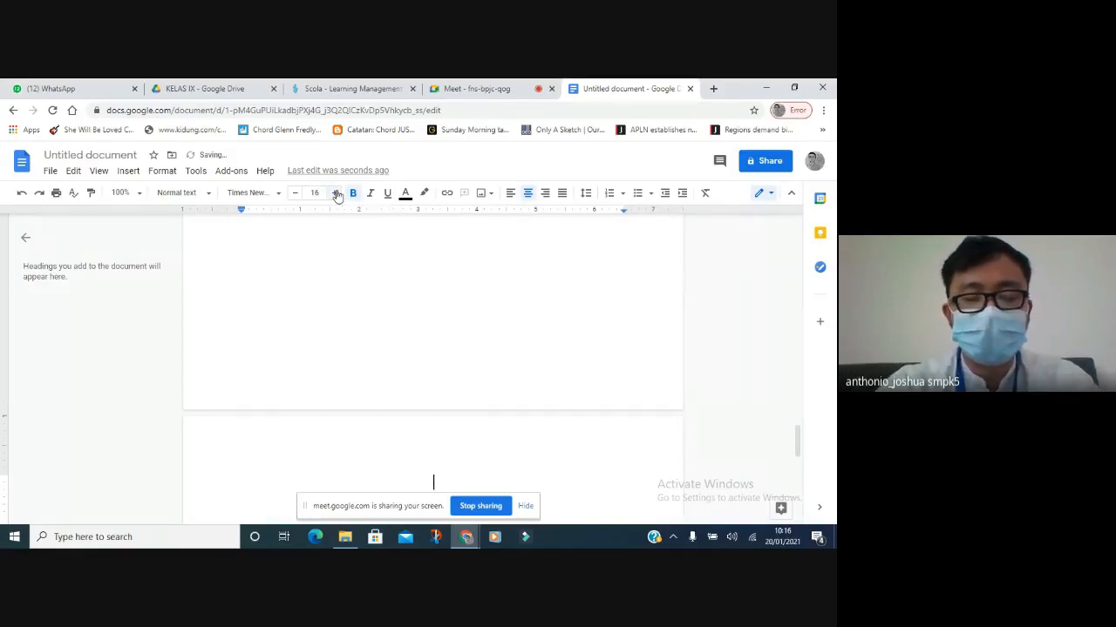
{"action": "type", "text": "BAB II"}
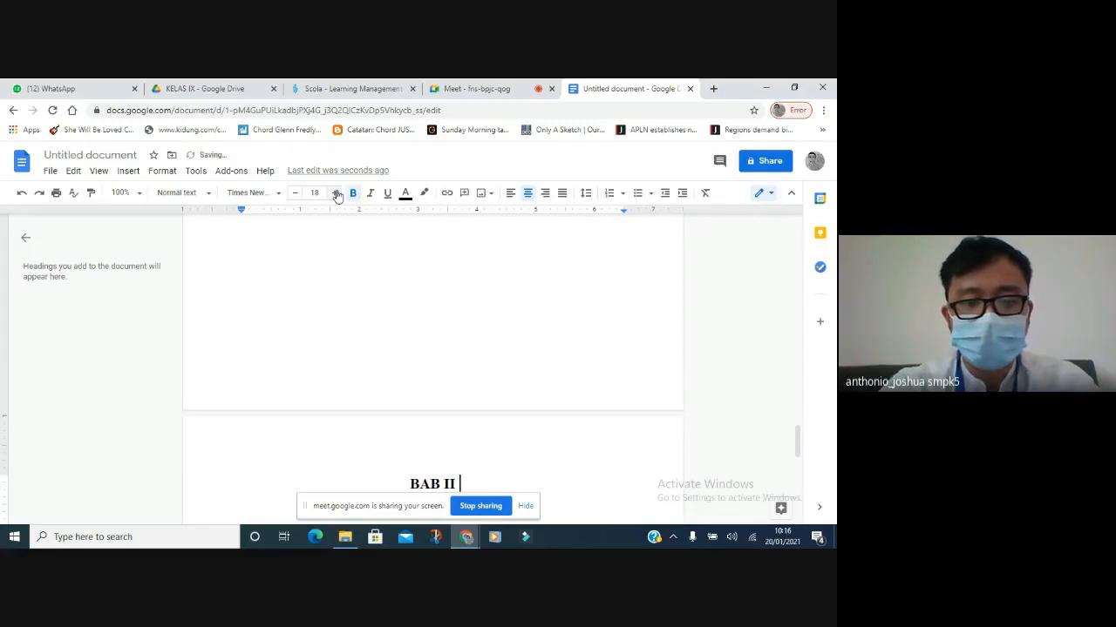
{"action": "type", "text": " PENGOLAHAN DA"}
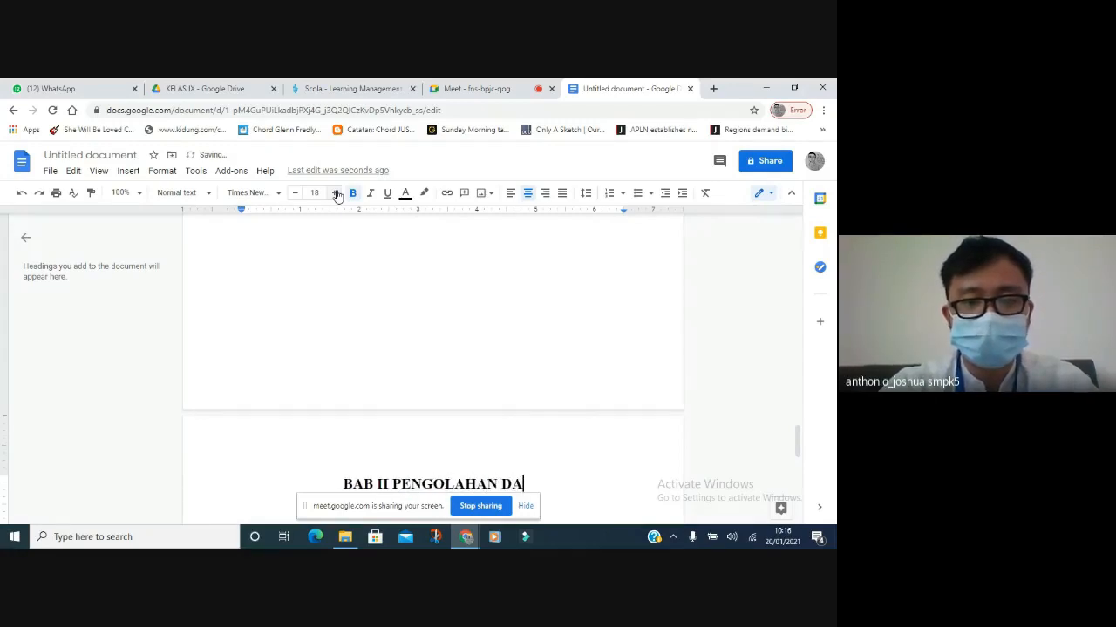
{"action": "type", "text": "TA"}
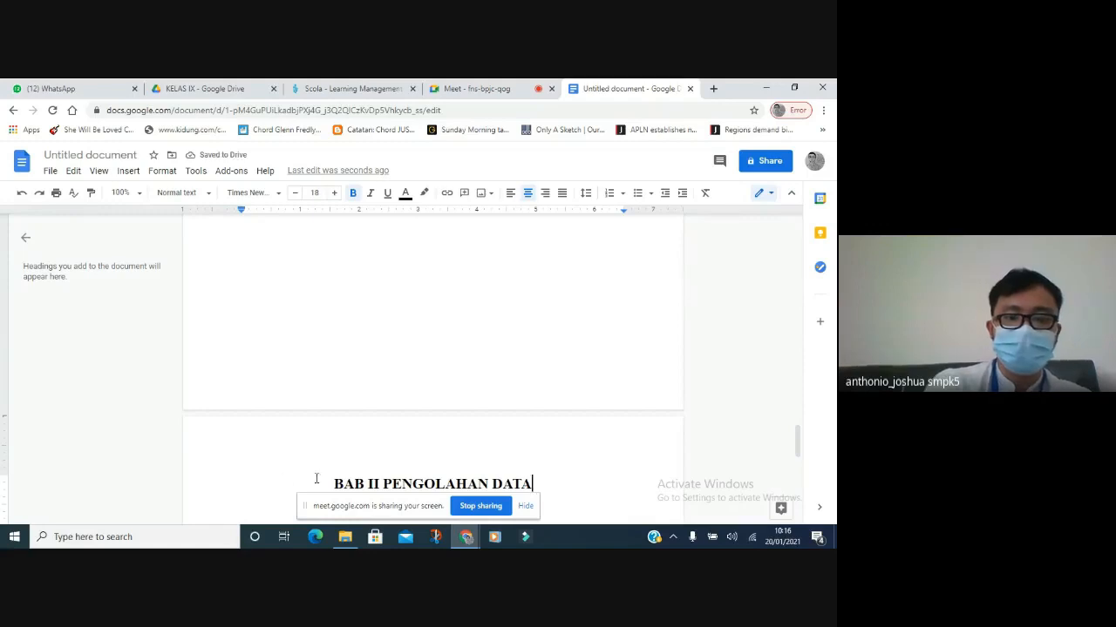
Unbold the BAB II heading and remove it from the document outline.
{"action": "left_click_drag", "start_coordinate": [333, 484], "coordinate": [529, 483]}
{"action": "key", "text": "ctrl+b"}
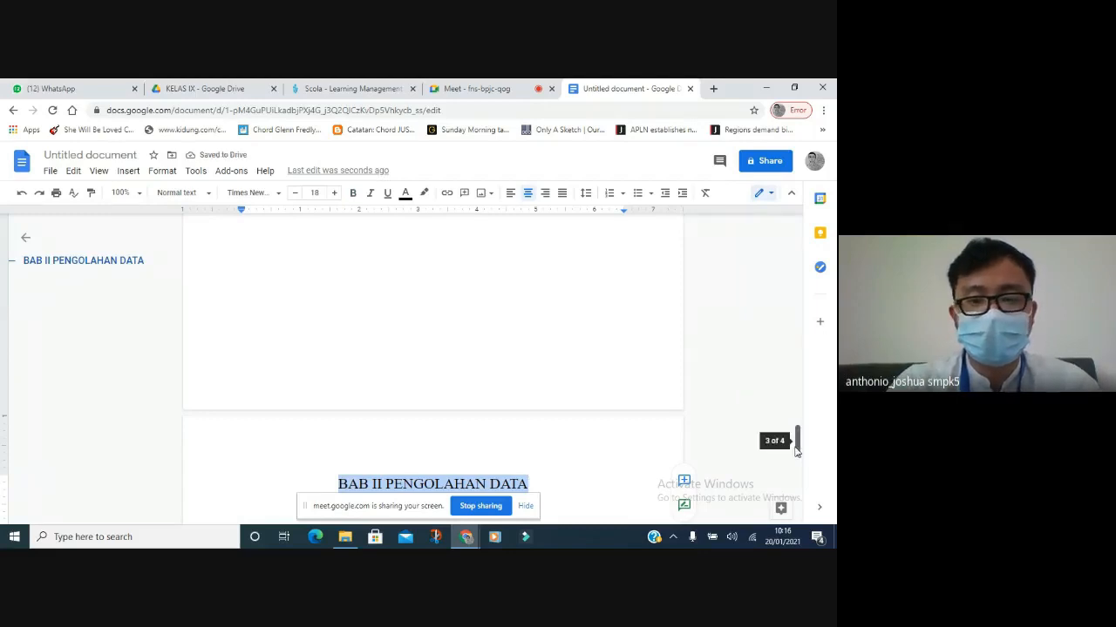
{"action": "mouse_move", "coordinate": [795, 449]}
{"action": "left_mouse_down"}
{"action": "mouse_move", "coordinate": [797, 428]}
{"action": "mouse_move", "coordinate": [793, 456]}
{"action": "left_mouse_up"}
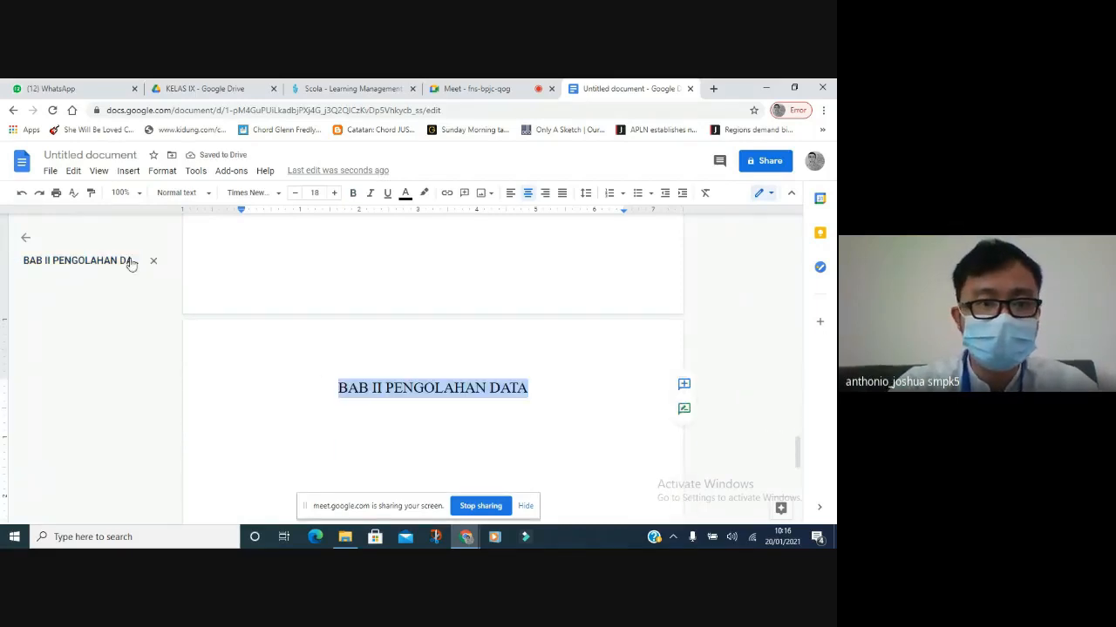
{"action": "left_click", "coordinate": [151, 262]}
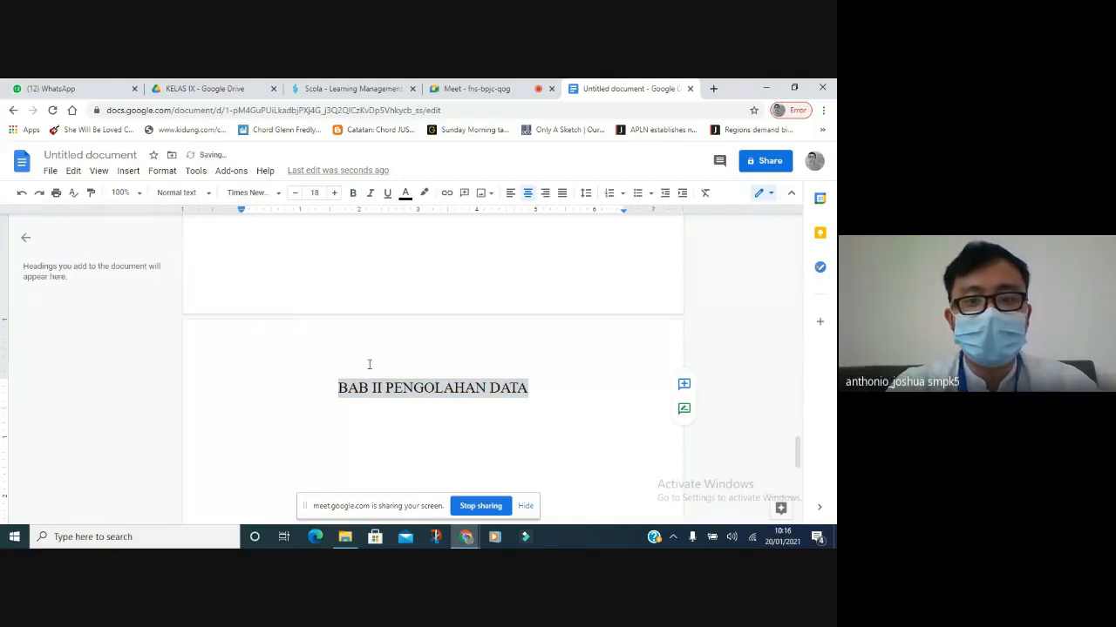
{"action": "left_click", "coordinate": [391, 392]}
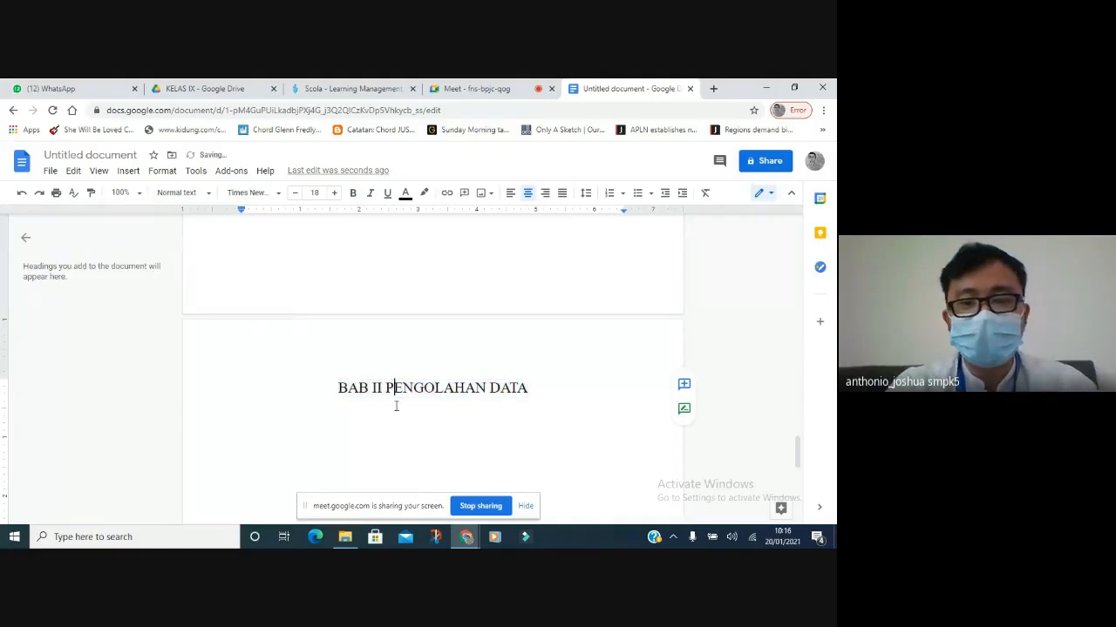
{"action": "left_click", "coordinate": [536, 393]}
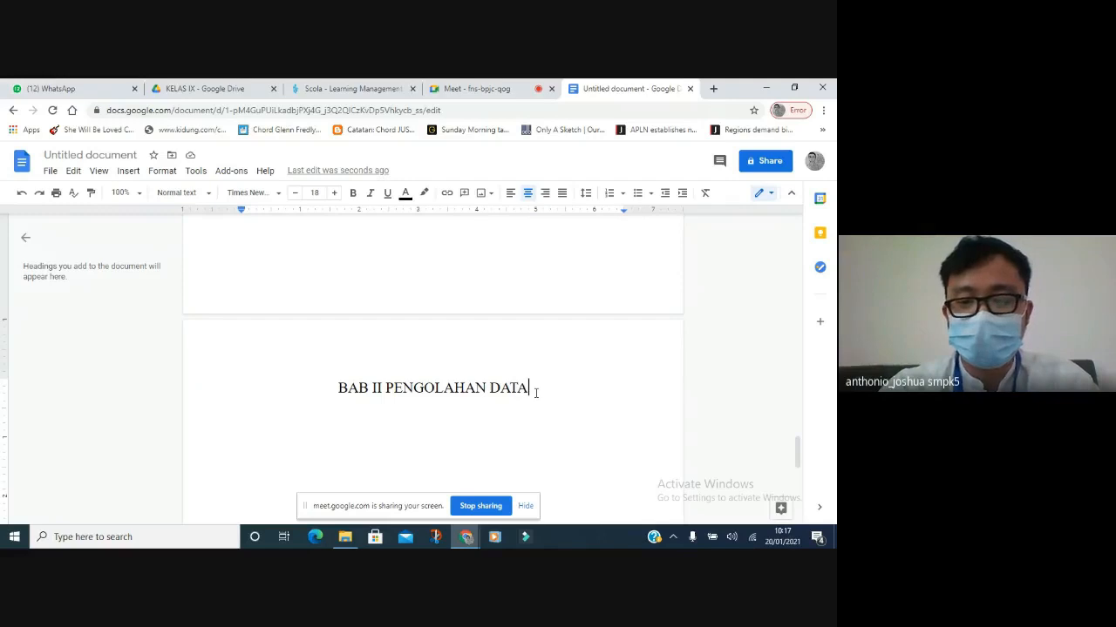
Start a left-aligned, indented 12 pt paragraph saying the author made a Google Form for the class.
{"action": "key", "text": "Return"}
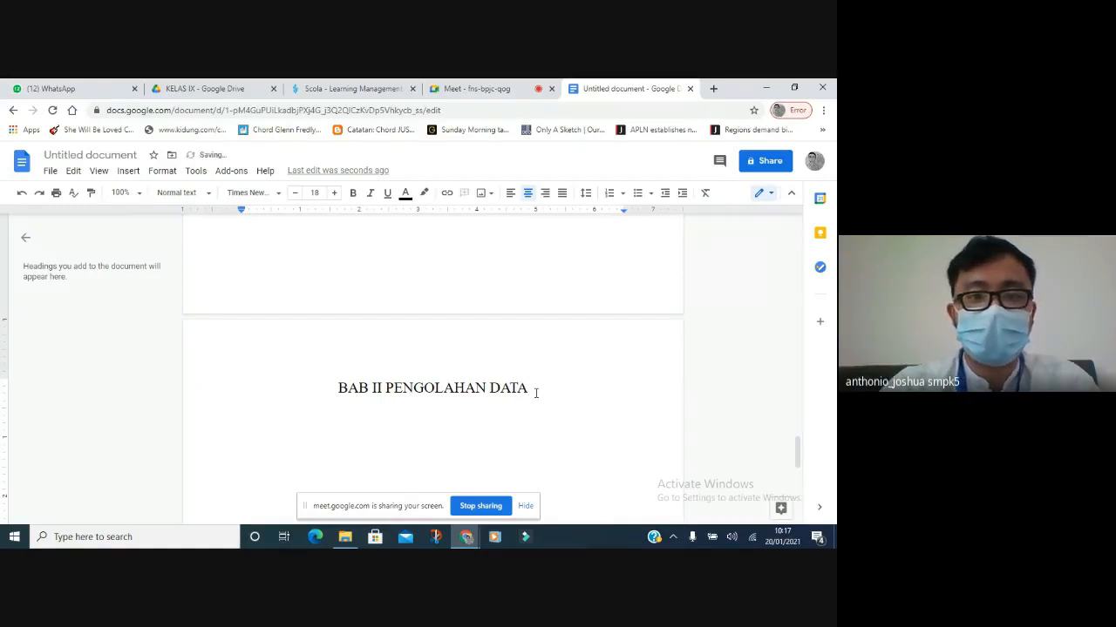
{"action": "key", "text": "ctrl+shift+l"}
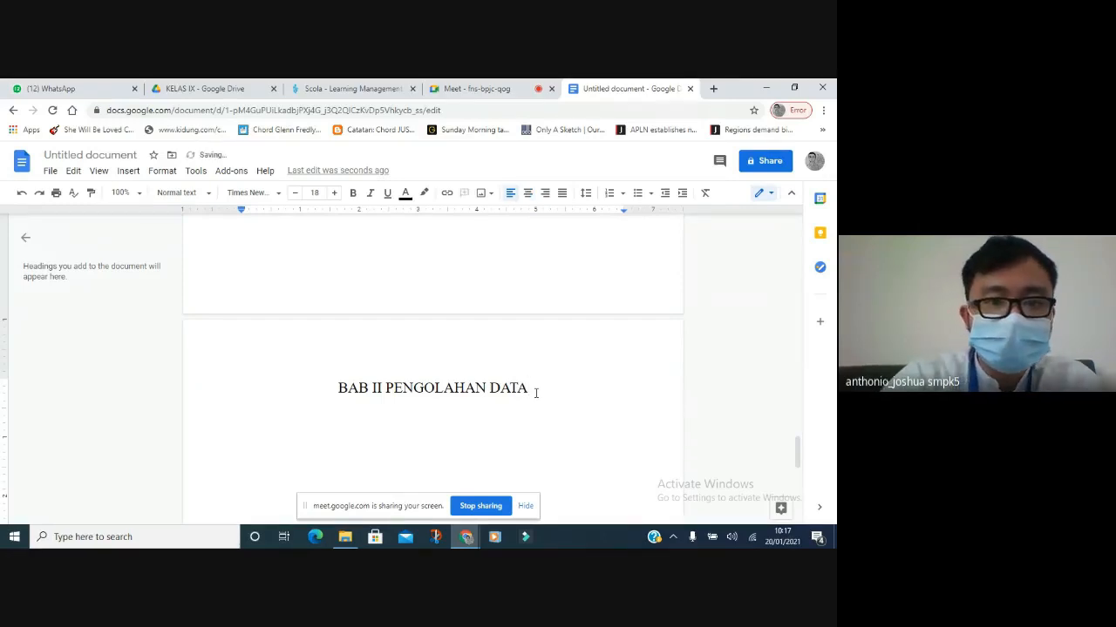
{"action": "left_click", "coordinate": [295, 193]}
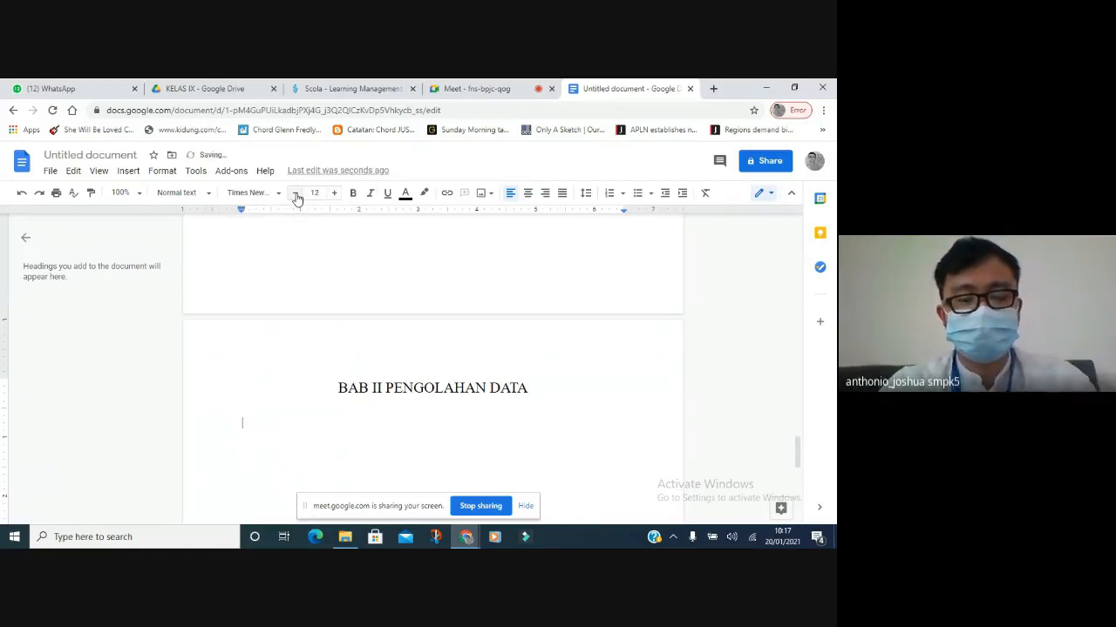
{"action": "key", "text": "Tab"}
{"action": "type", "text": "Un"}
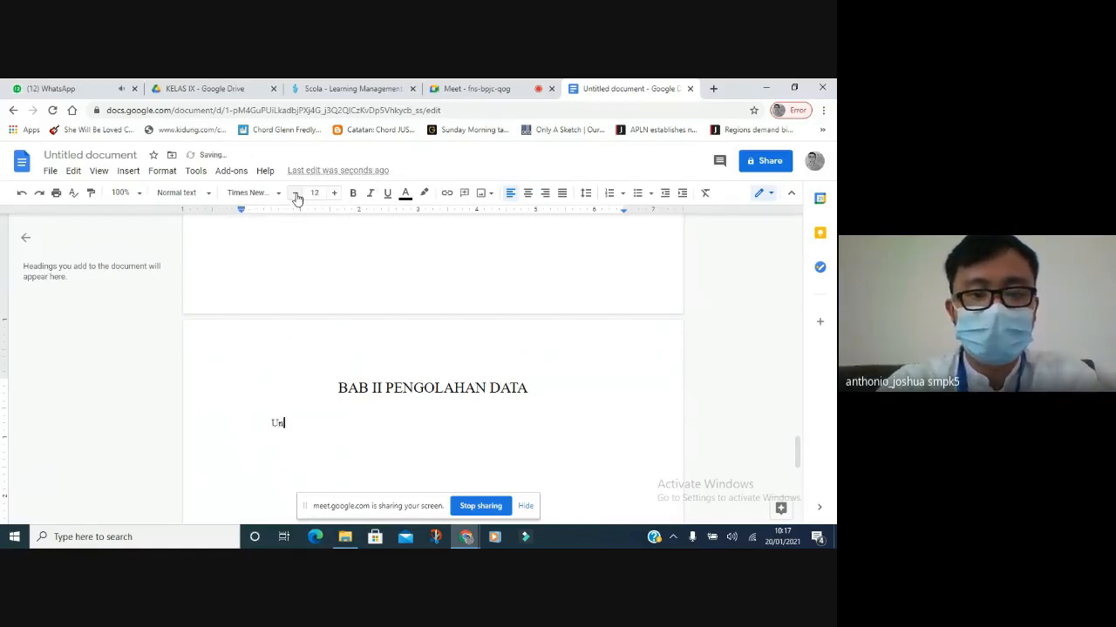
{"action": "type", "text": "tuk mengetahui "}
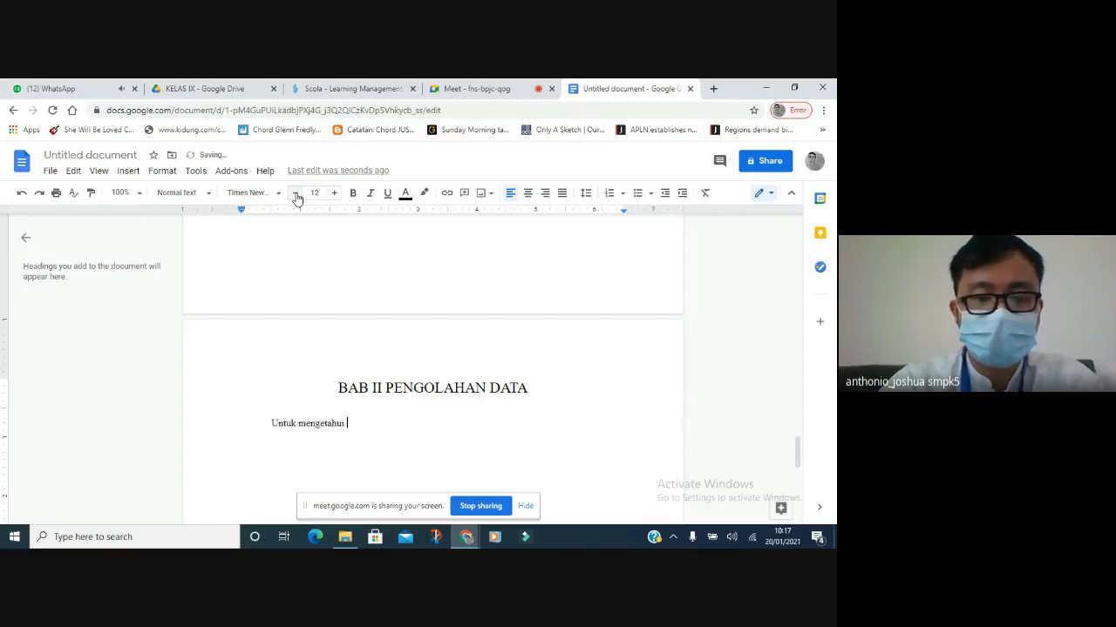
{"action": "type", "text": "musik kesuk"}
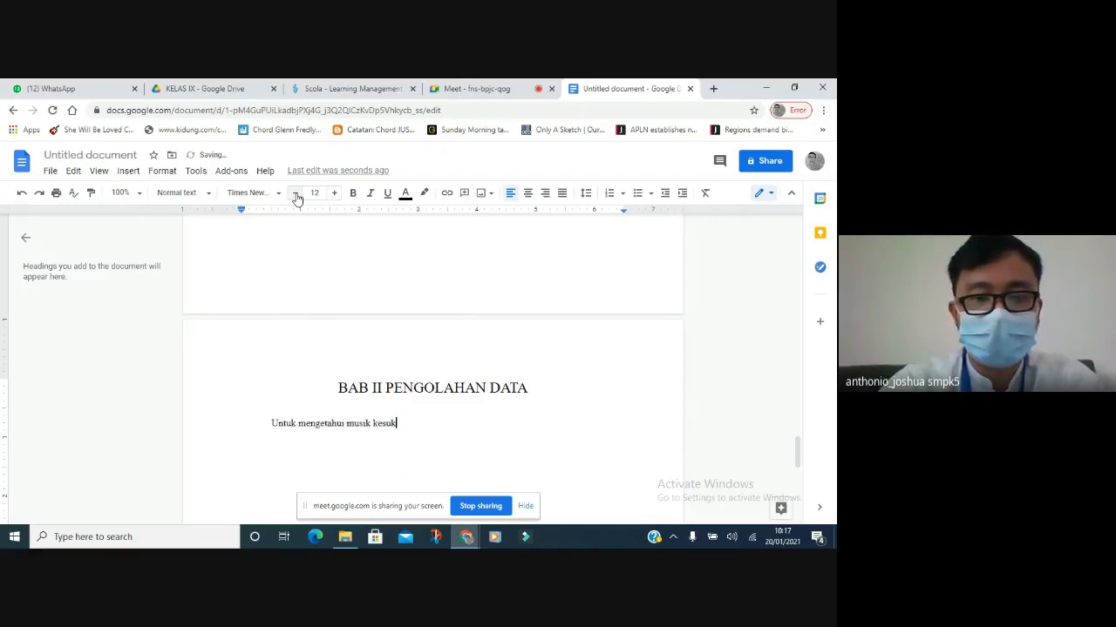
{"action": "type", "text": "aan murid-"}
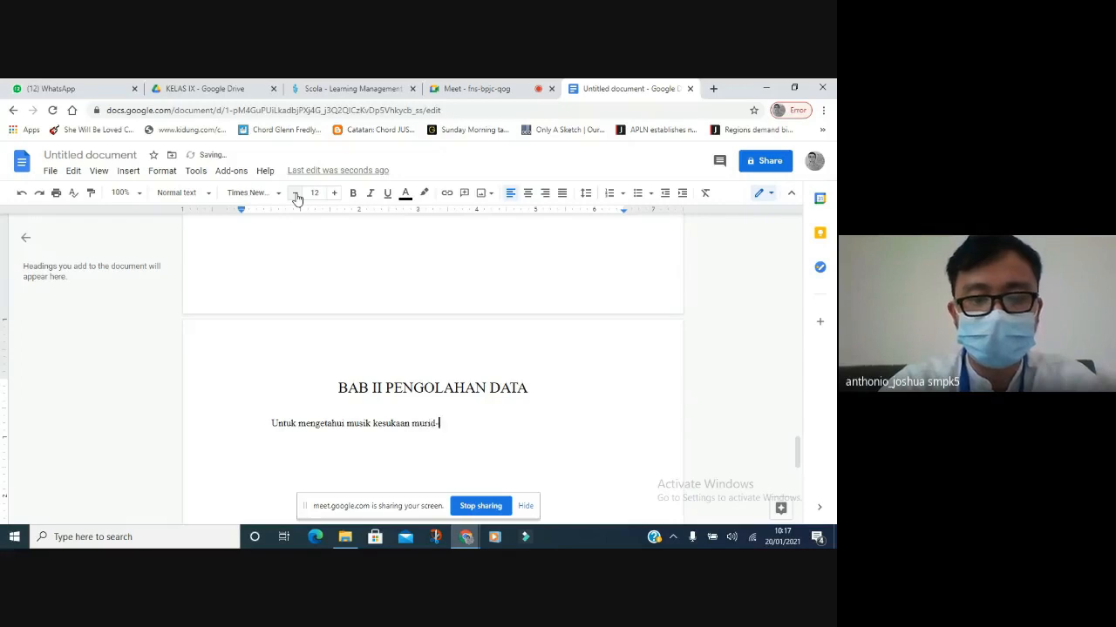
{"action": "type", "text": "murid 8D"}
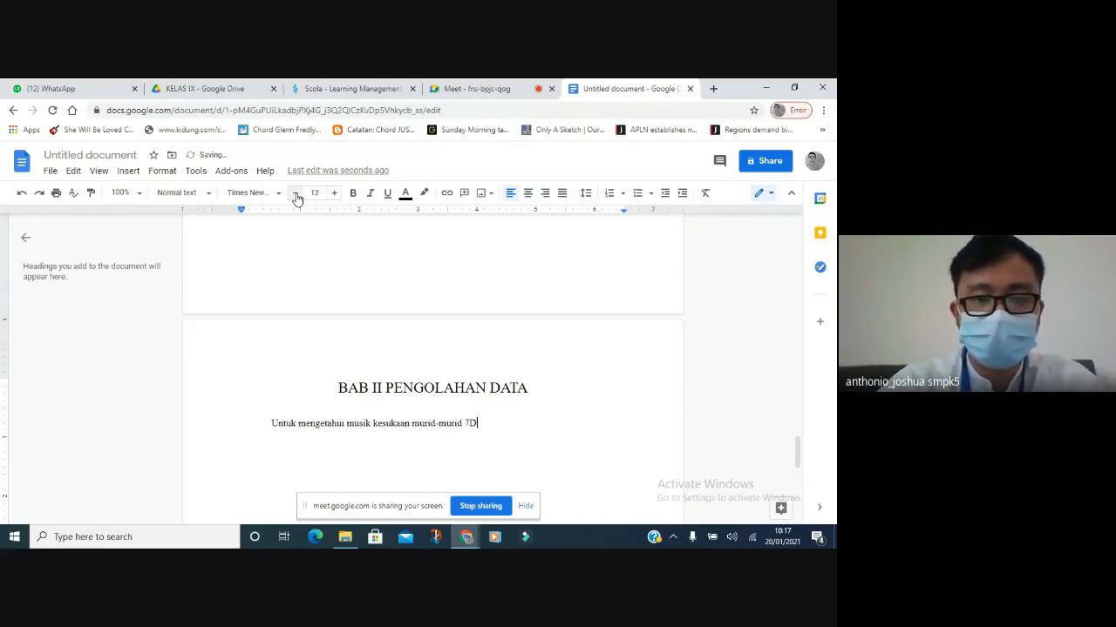
{"action": "type", "text": ", Penulis "}
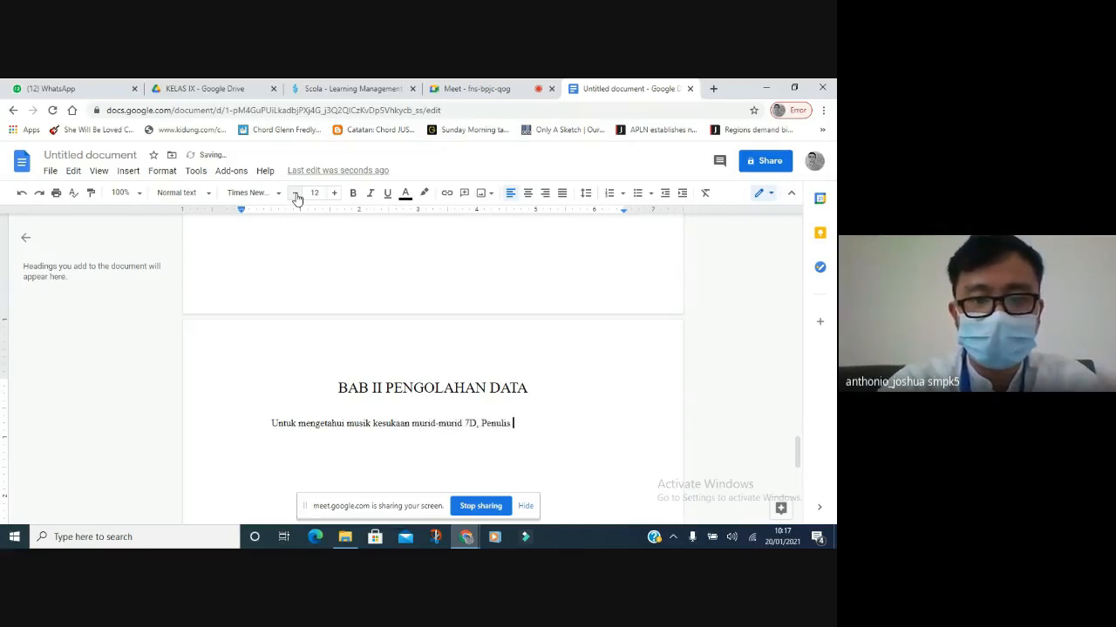
{"action": "type", "text": "membuat sebuah Google Form"}
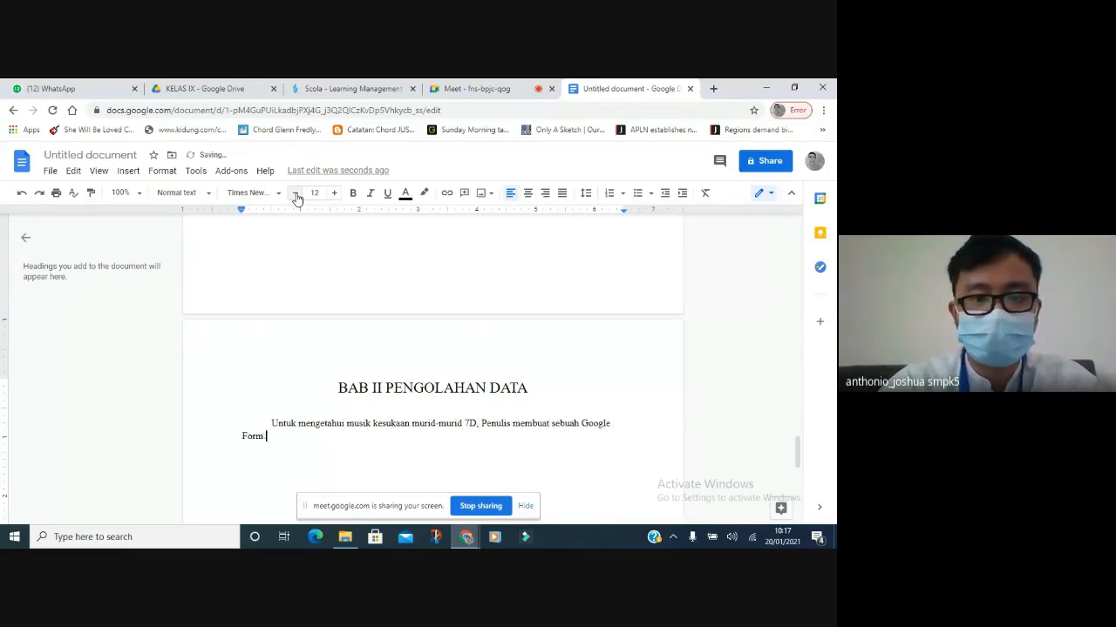
{"action": "key", "text": "BackSpace"}
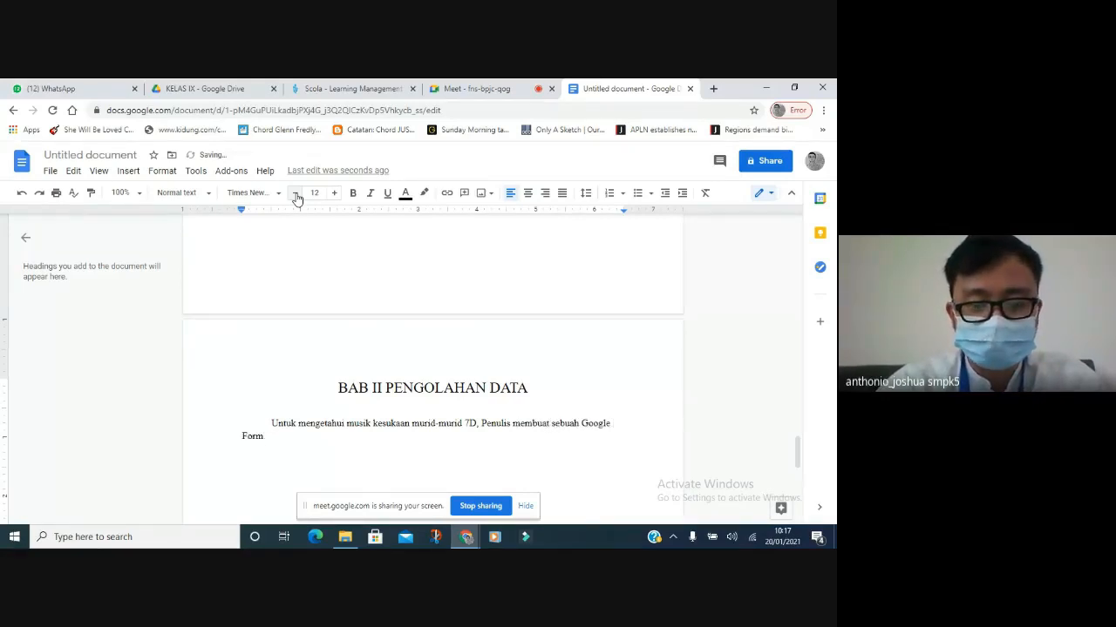
{"action": "type", "text": "pada tanggal "}
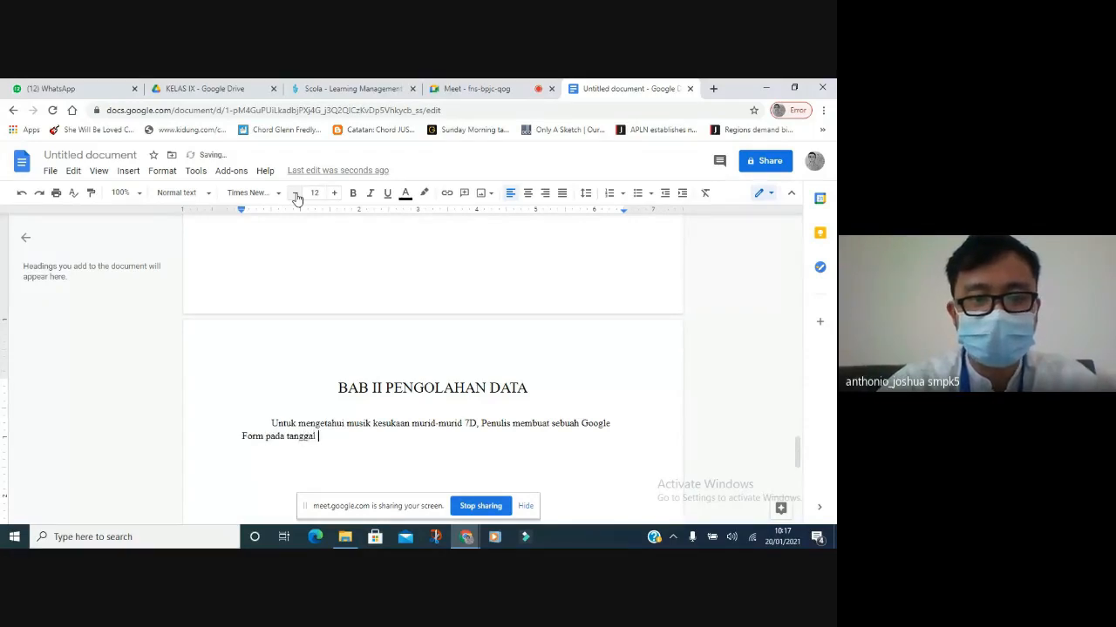
{"action": "type", "text": ".."}
Add the sentence that the questionnaire was distributed and filled in on a date still to be given.
{"action": "key", "text": "Return"}
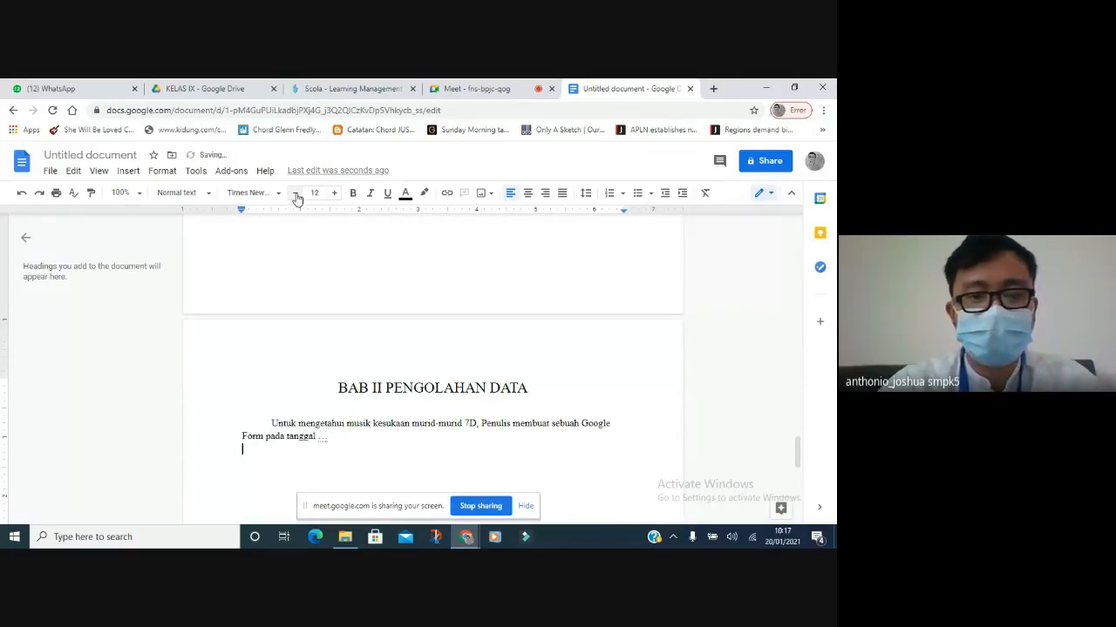
{"action": "key", "text": "BackSpace"}
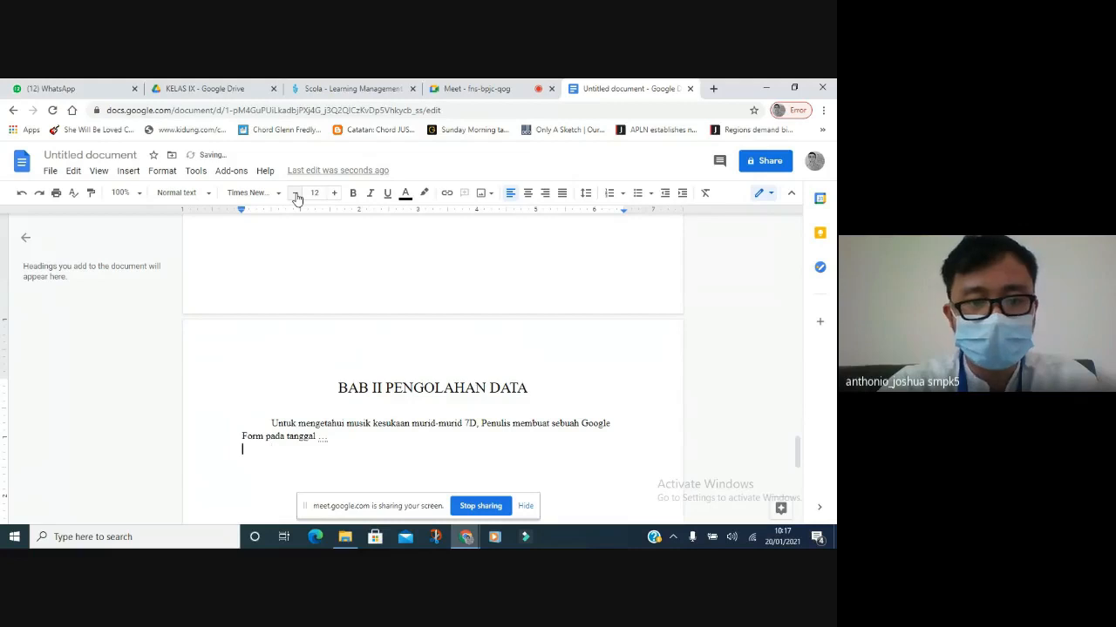
{"action": "key", "text": "BackSpace"}
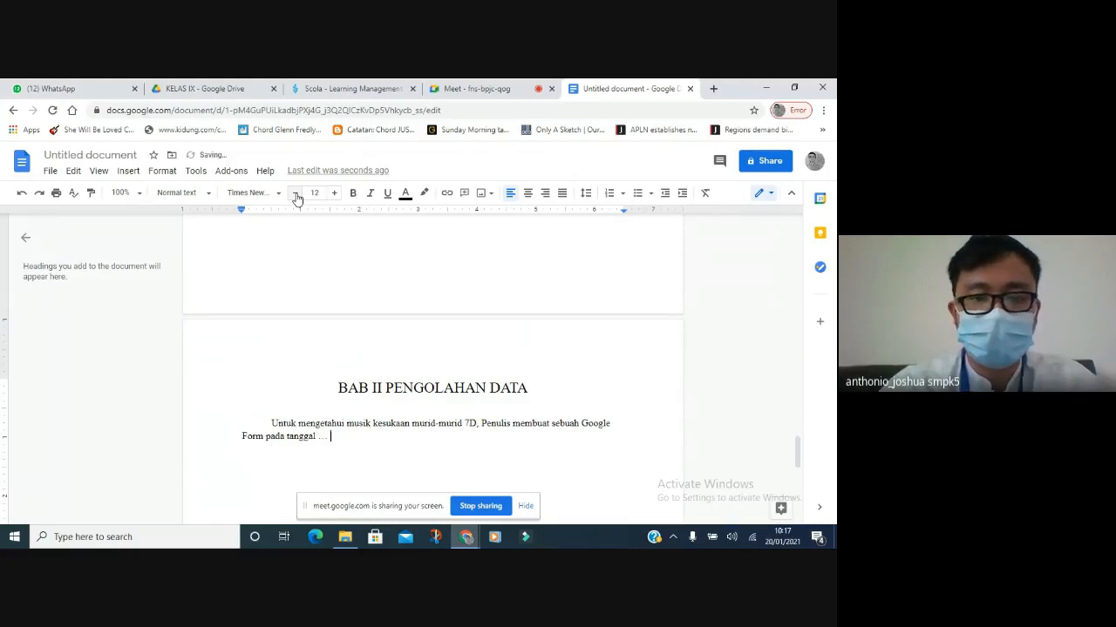
{"action": "type", "text": "Hasil"}
{"action": "key", "text": "BackSpace"}
{"action": "key", "text": "BackSpace"}
{"action": "key", "text": "BackSpace"}
{"action": "key", "text": "BackSpace"}
{"action": "key", "text": "BackSpace"}
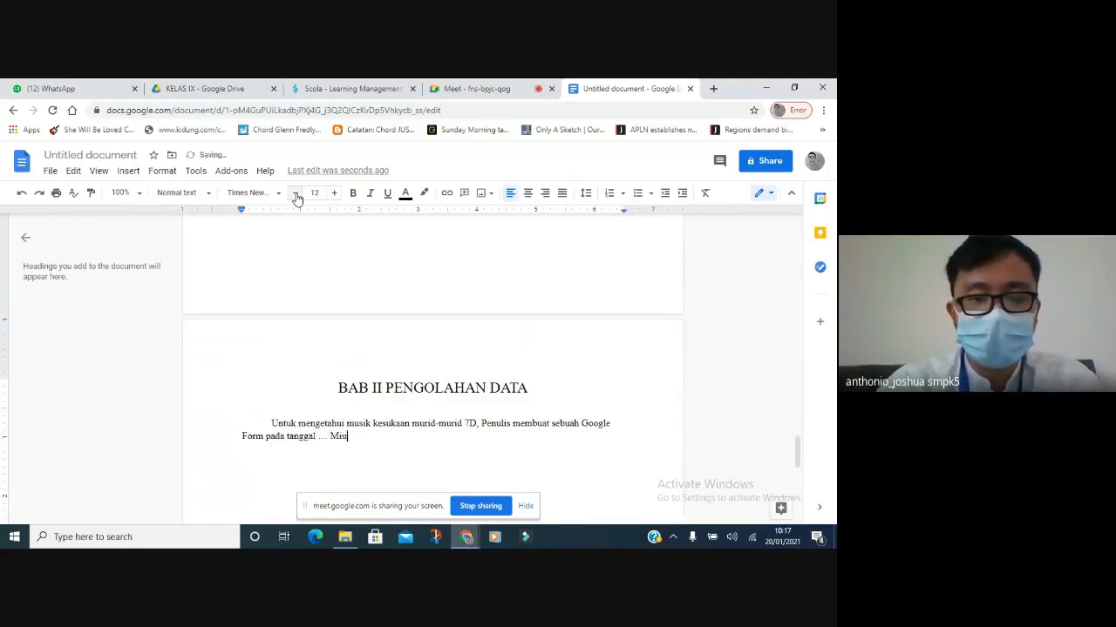
{"action": "type", "text": "Angket terse"}
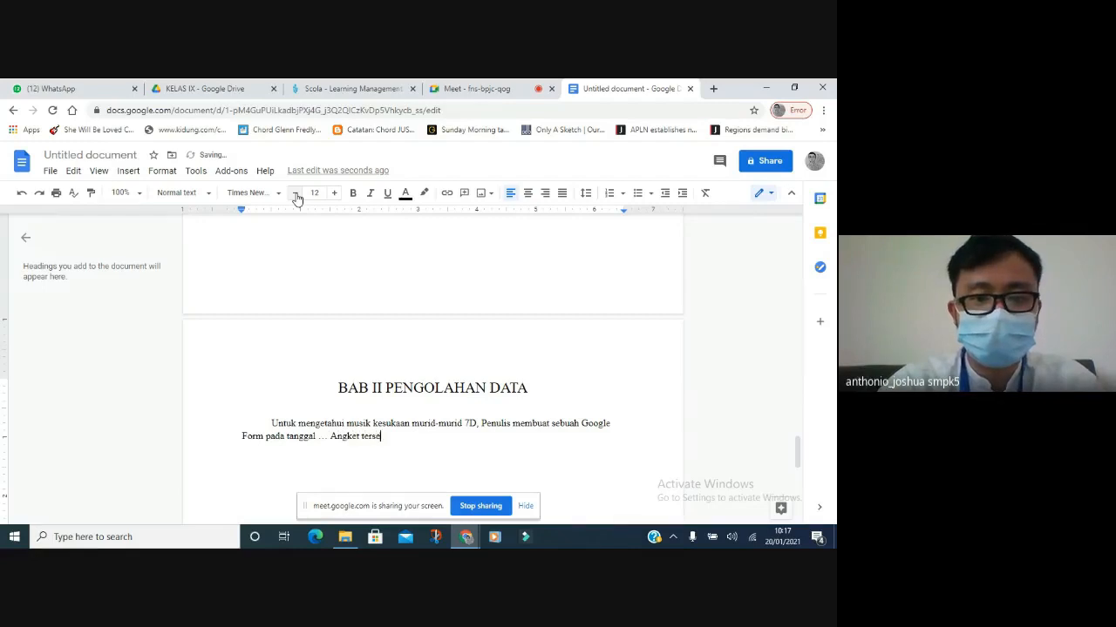
{"action": "type", "text": "but sudah disebar"}
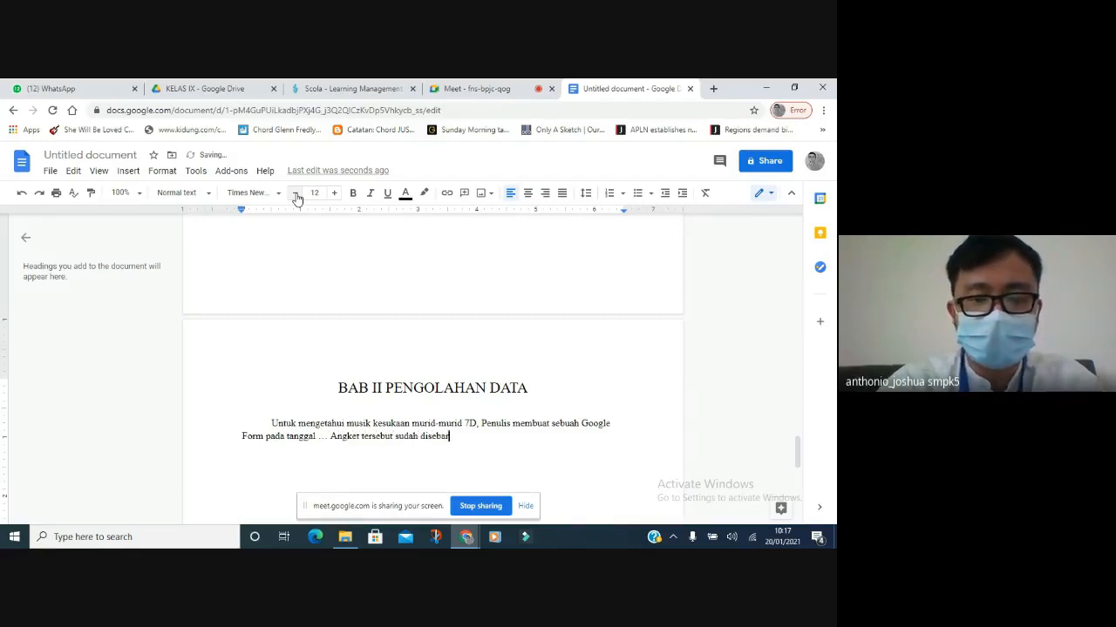
{"action": "type", "text": "kan dan diisi "}
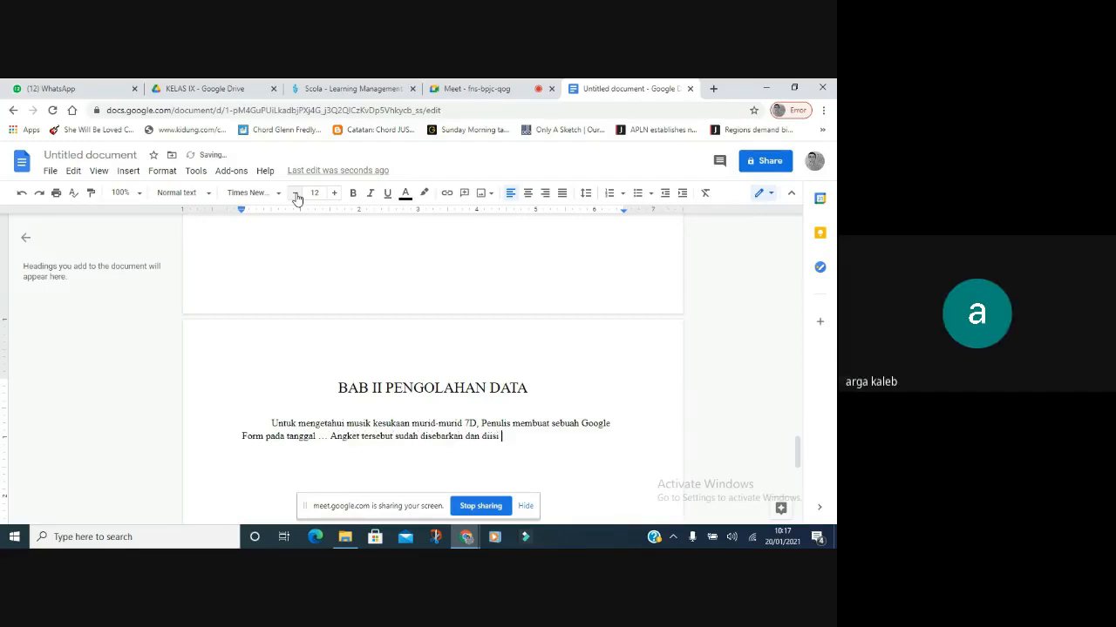
{"action": "type", "text": "pada tang"}
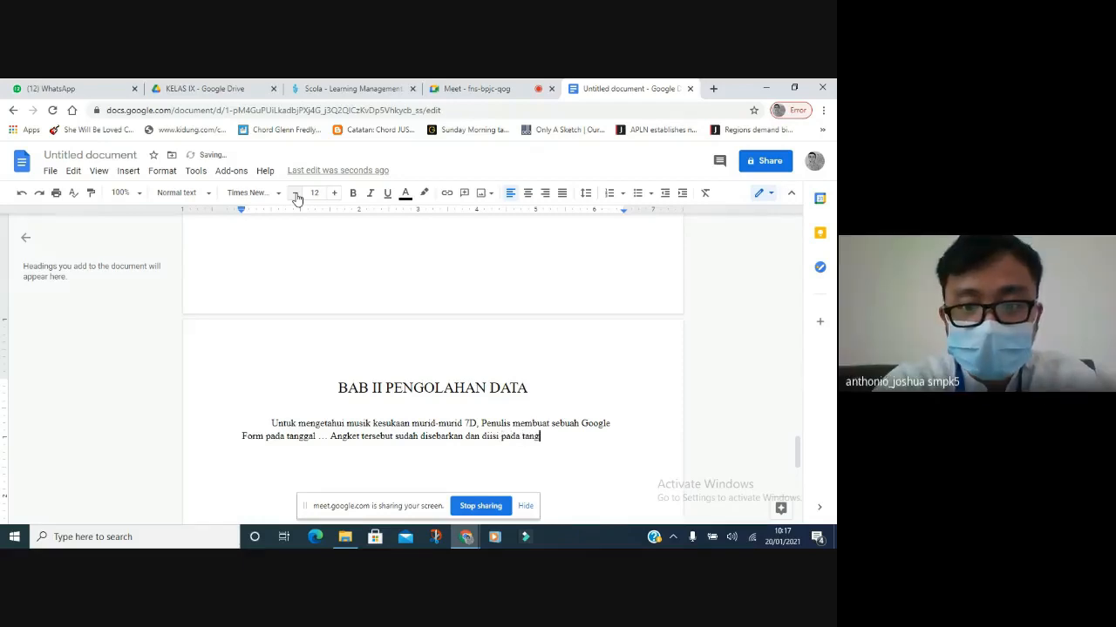
{"action": "type", "text": "aggal ..."}
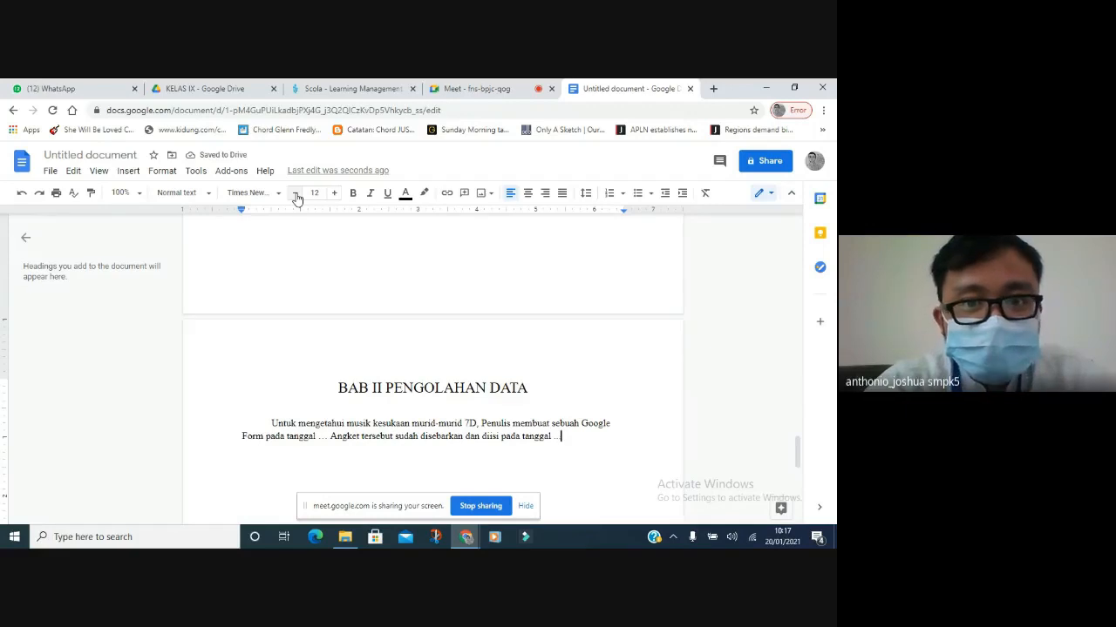
{"action": "left_click", "coordinate": [483, 87]}
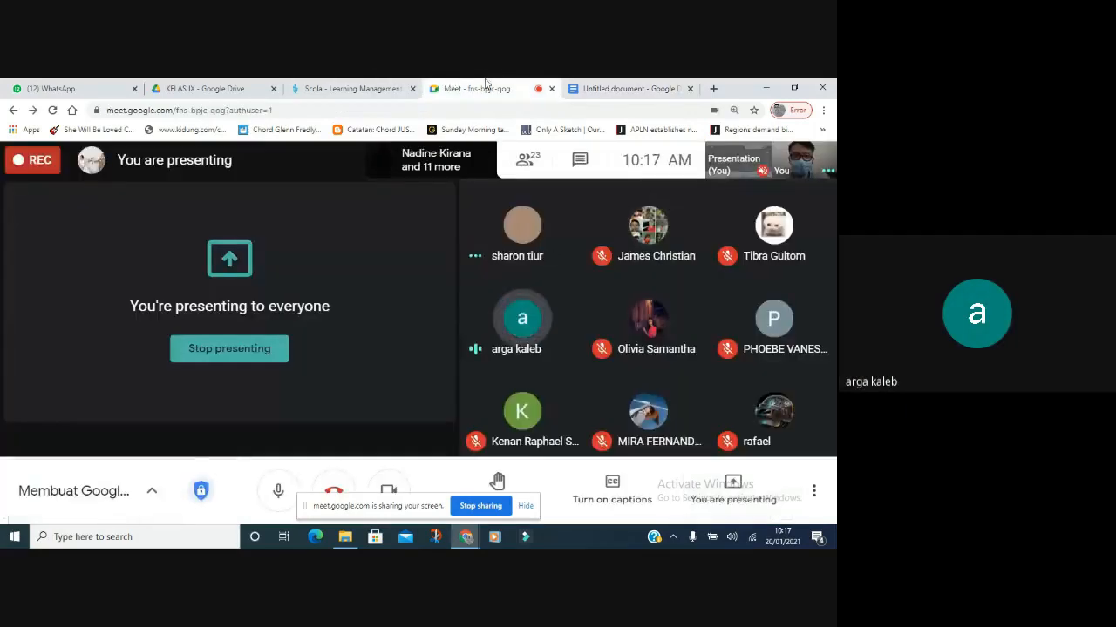
{"action": "left_click", "coordinate": [589, 86]}
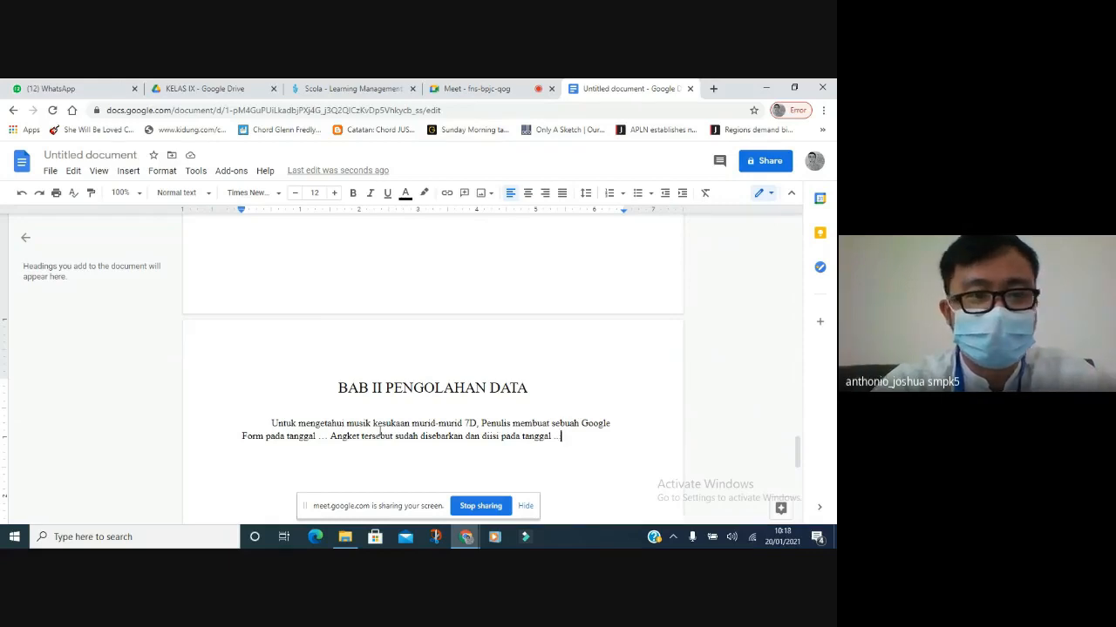
Rename the document 'LAPORAN ANGKET MUSIK KESUKAAN' and end the paragraph with 'Hasil dari pengisian angket tersebut dapat dilihat pada grafik berikut ini.'.
{"action": "left_click", "coordinate": [87, 154]}
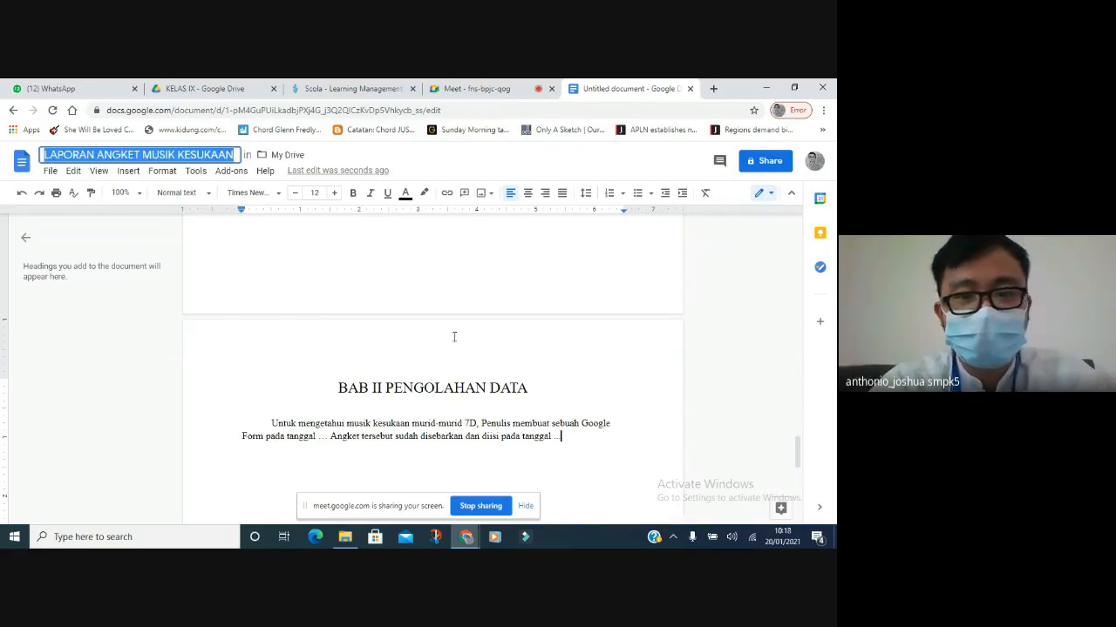
{"action": "left_click", "coordinate": [575, 435]}
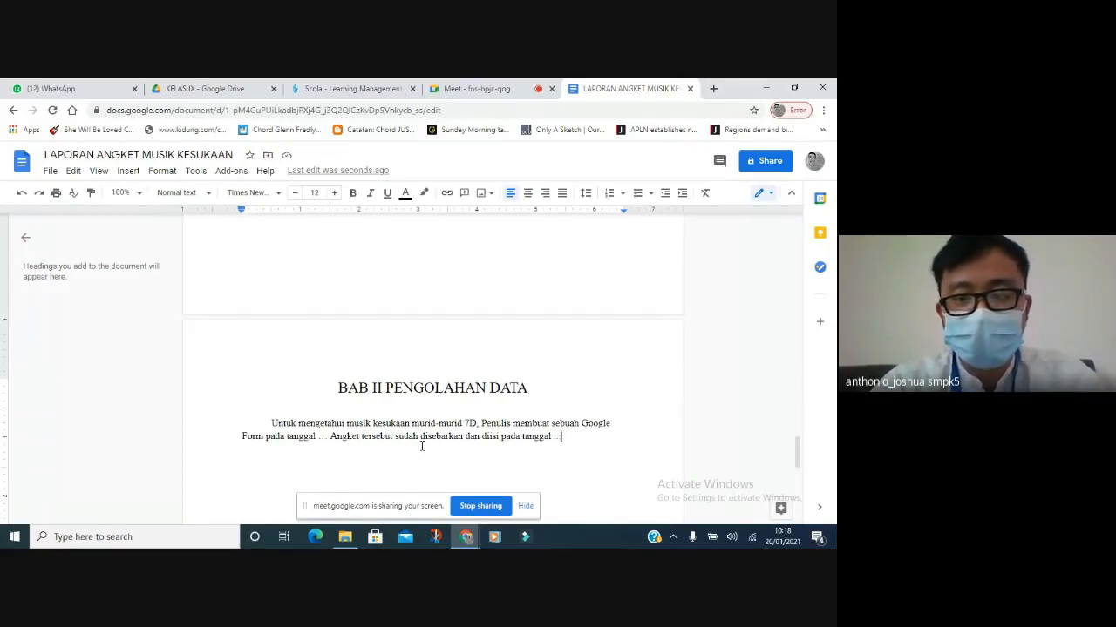
{"action": "type", "text": "Has"}
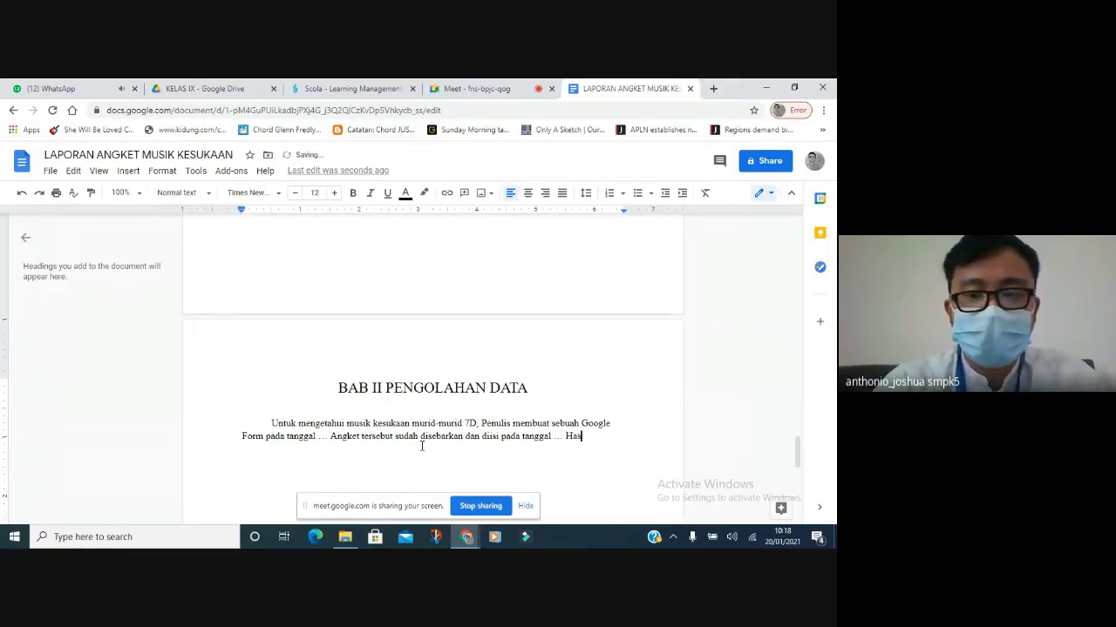
{"action": "type", "text": "il dari pengisi"}
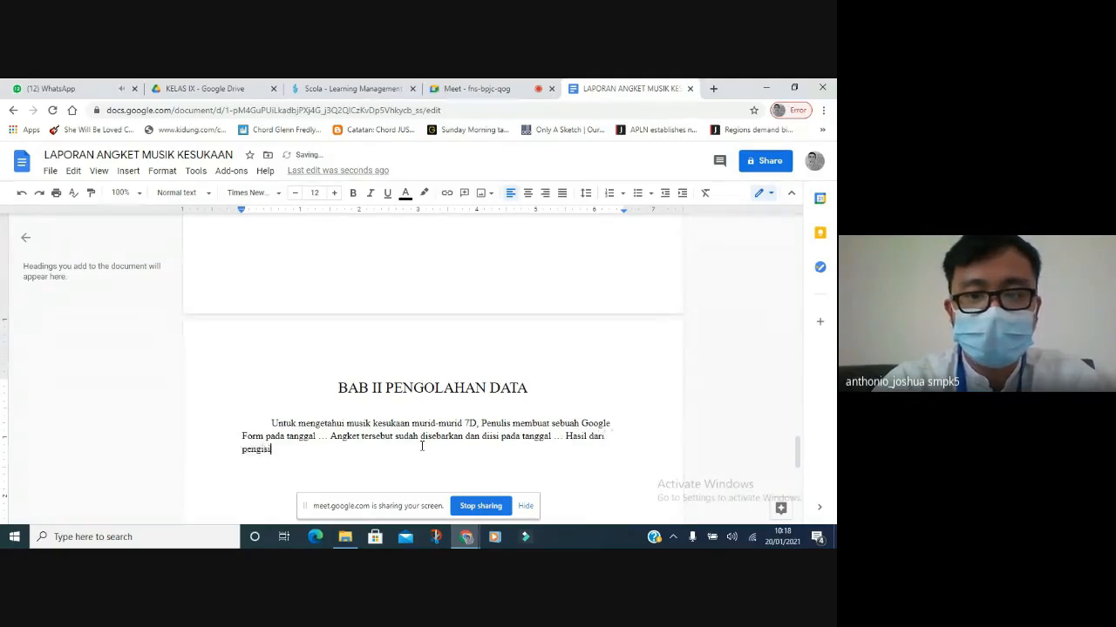
{"action": "type", "text": "an angket"}
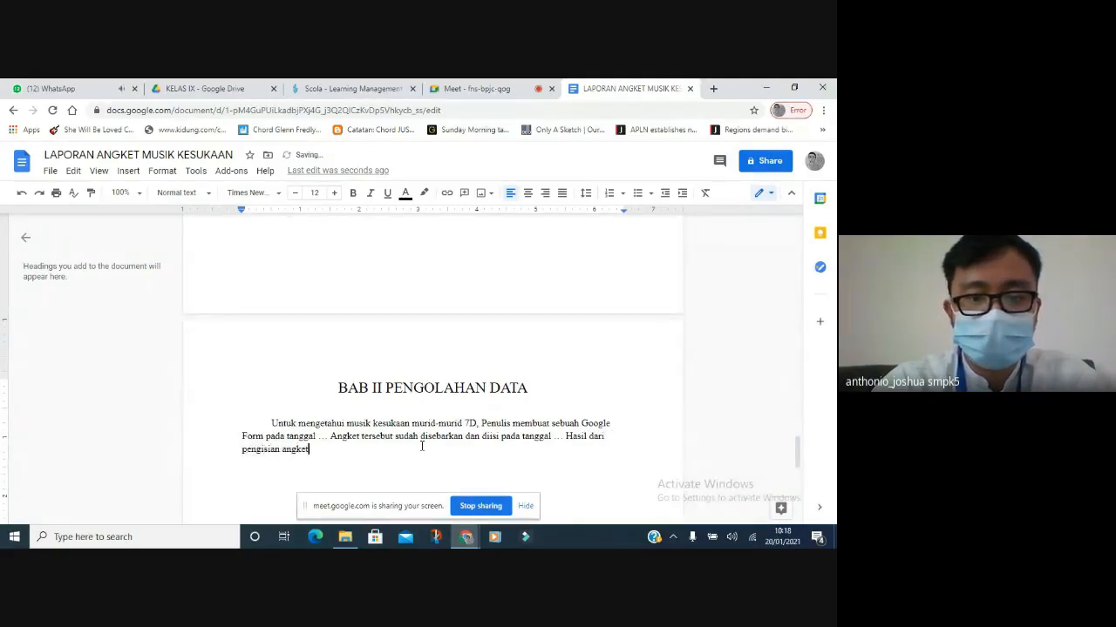
{"action": "type", "text": " tersebut dap"}
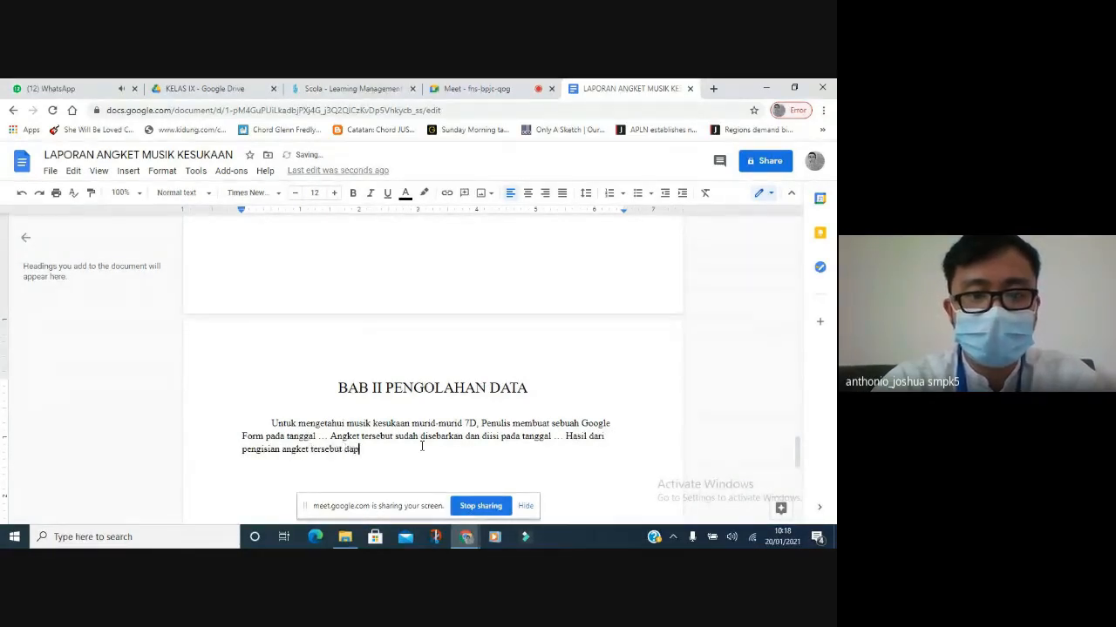
{"action": "type", "text": "at dilihat pada "}
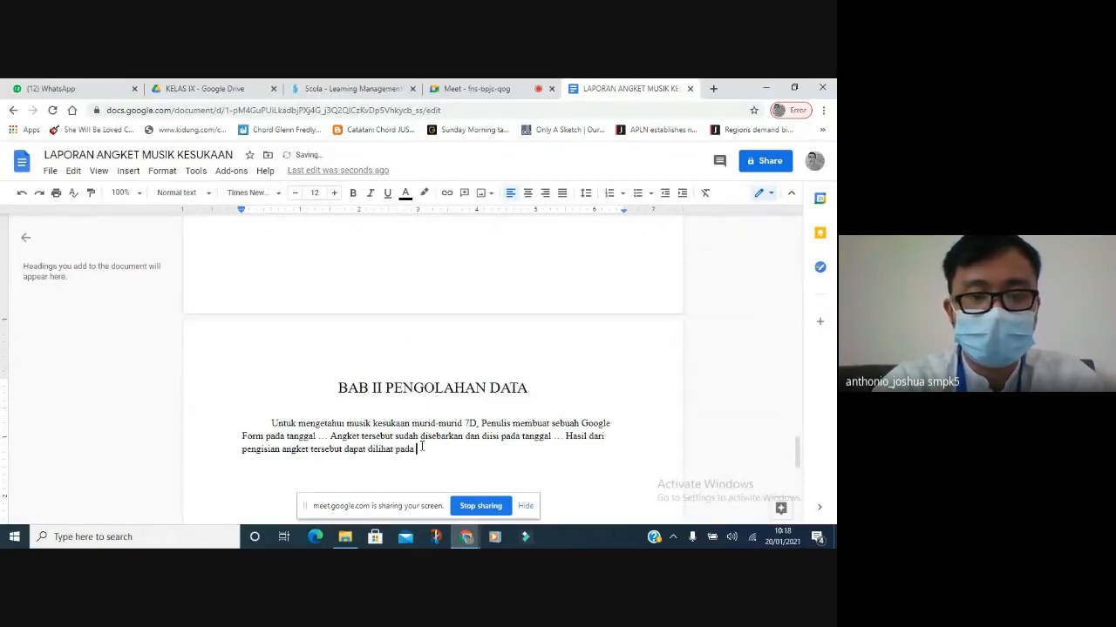
{"action": "type", "text": "grafik"}
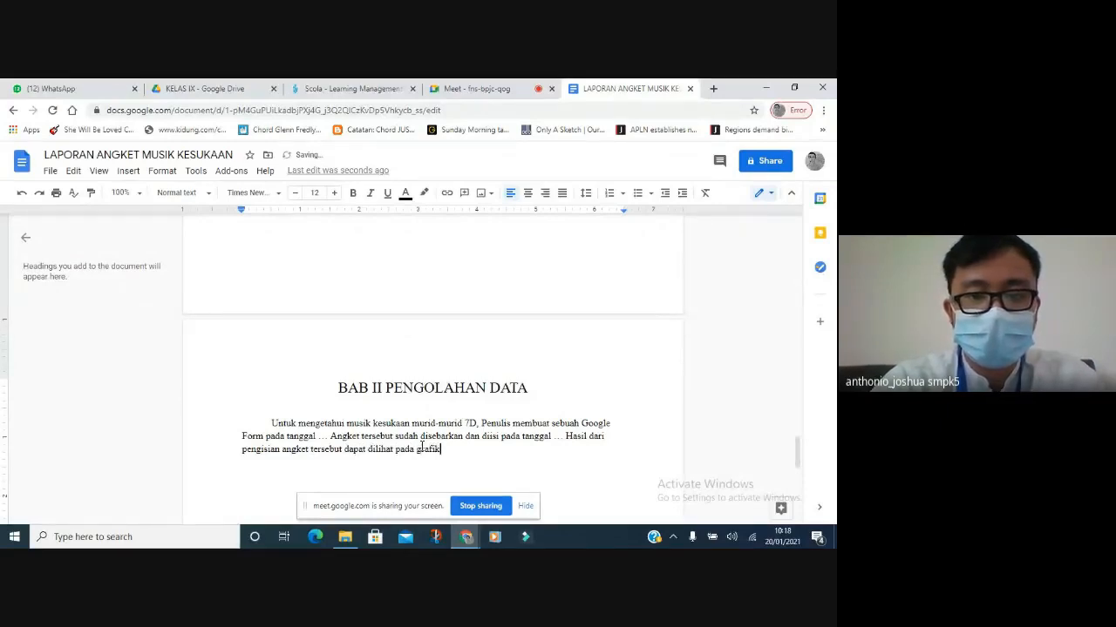
{"action": "type", "text": " berikut ini."}
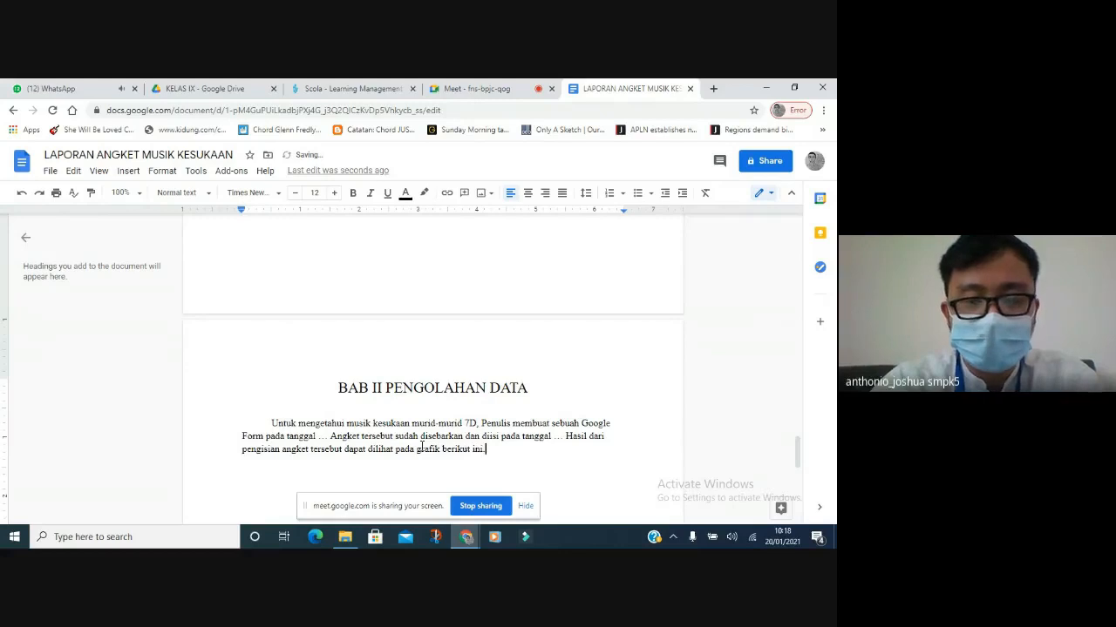
{"action": "key", "text": "Return"}
{"action": "key", "text": "Return"}
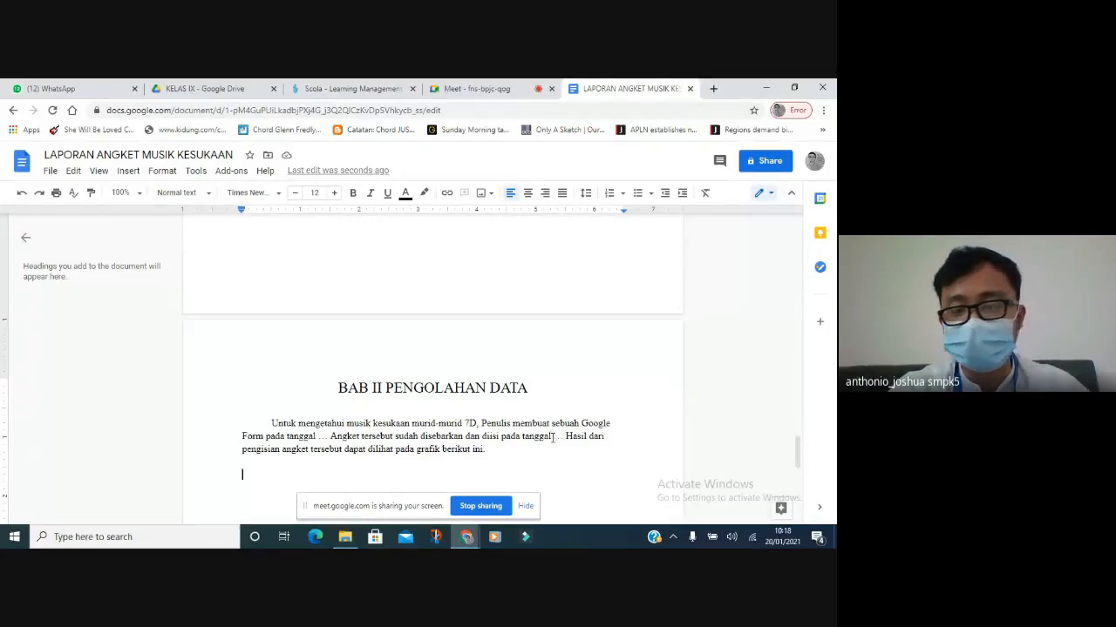
On a new page, add the centred heading 'BAB III KESIMPULAN & SARAN' with left-aligned blank lines beneath.
{"action": "scroll", "coordinate": [539, 302], "scroll_direction": "down", "scroll_amount": 2}
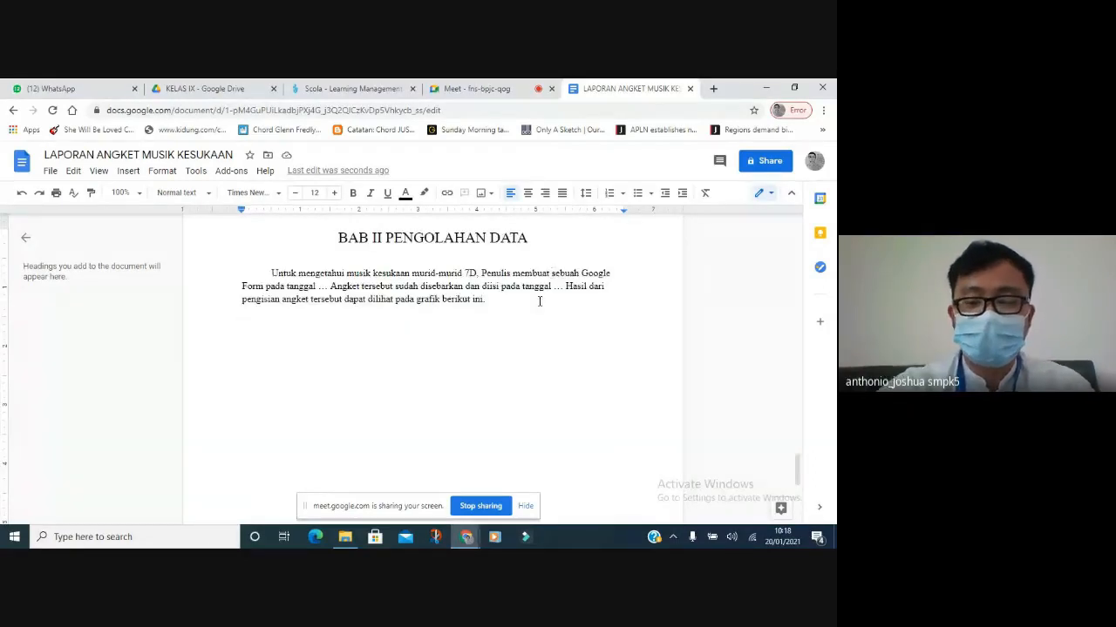
{"action": "key", "text": "ctrl+Return"}
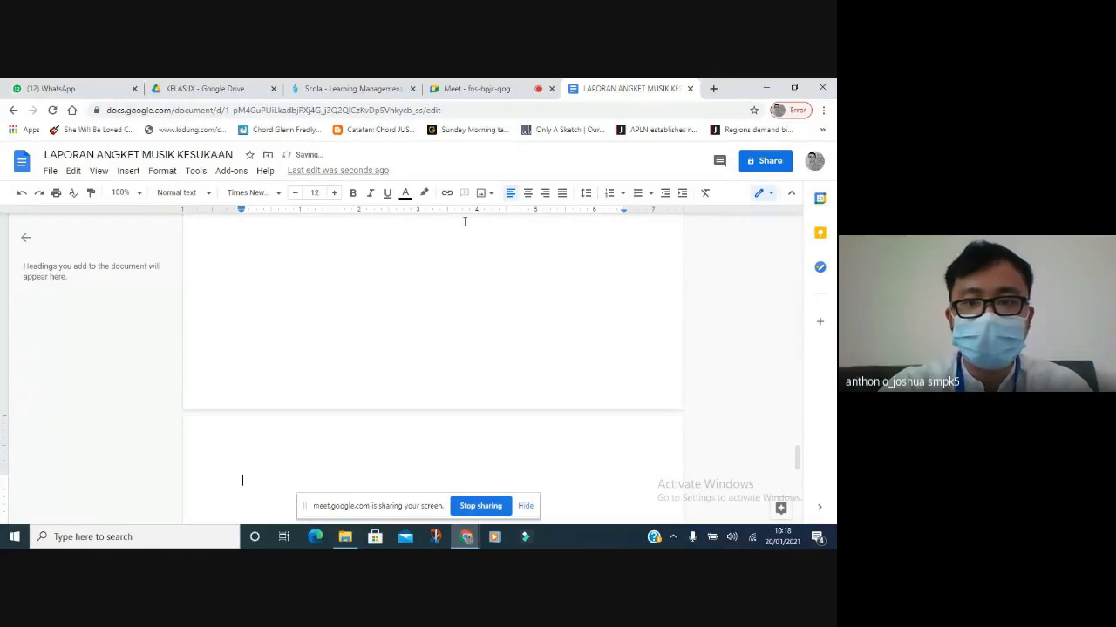
{"action": "left_click", "coordinate": [527, 193]}
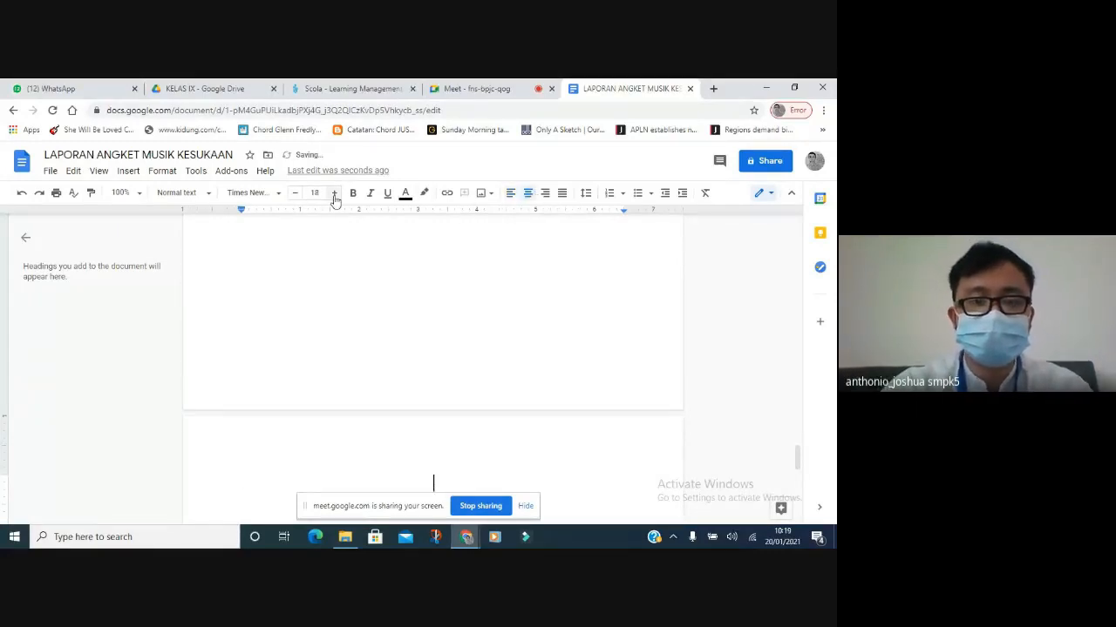
{"action": "type", "text": "Bab"}
{"action": "key", "text": "BackSpace"}
{"action": "key", "text": "BackSpace"}
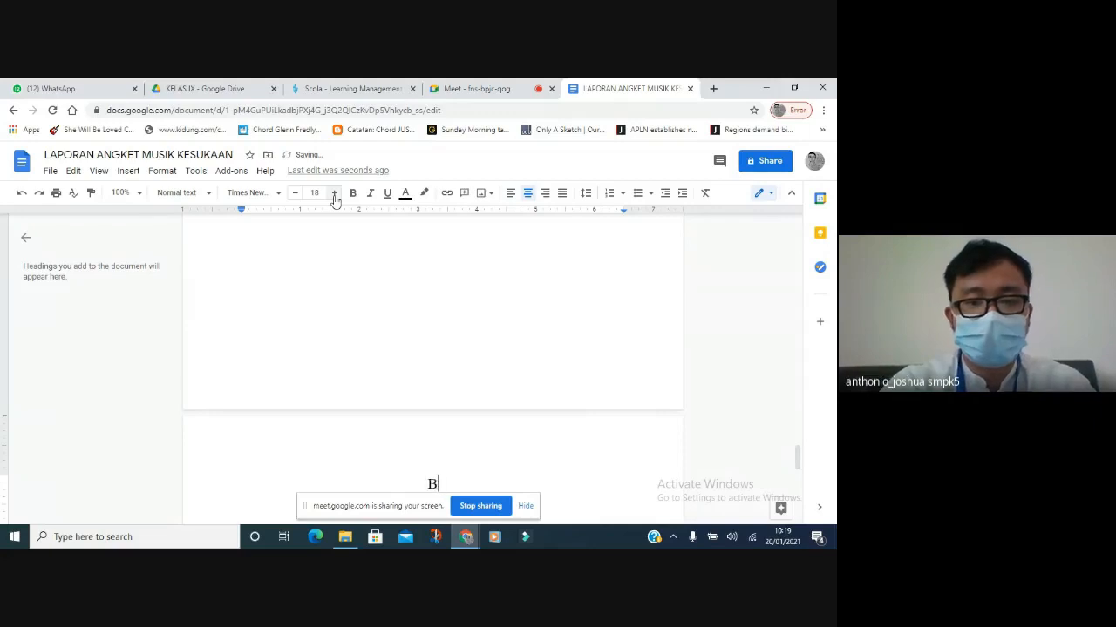
{"action": "type", "text": "AB III KESIMPULAN"}
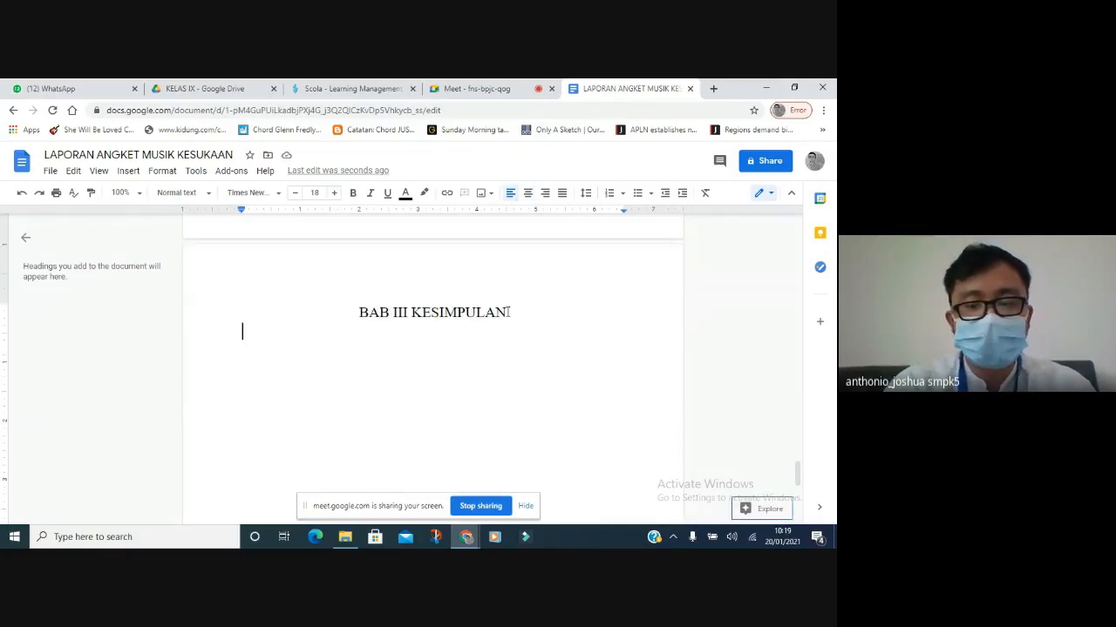
{"action": "left_click", "coordinate": [509, 312]}
{"action": "type", "text": "&"}
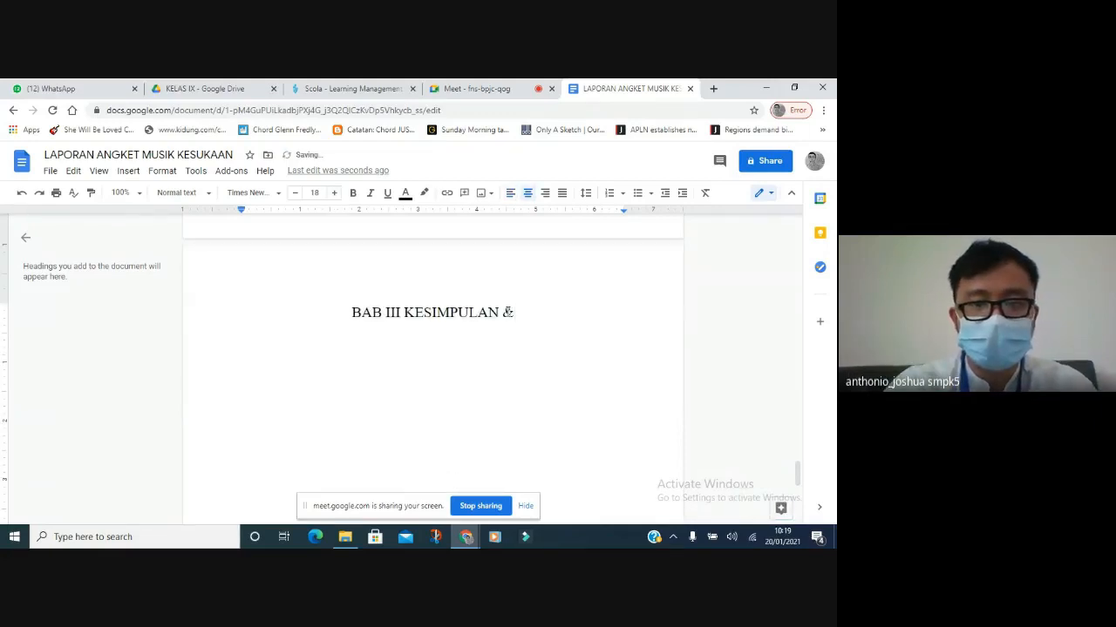
{"action": "type", "text": " SARAN"}
{"action": "key", "text": "Return"}
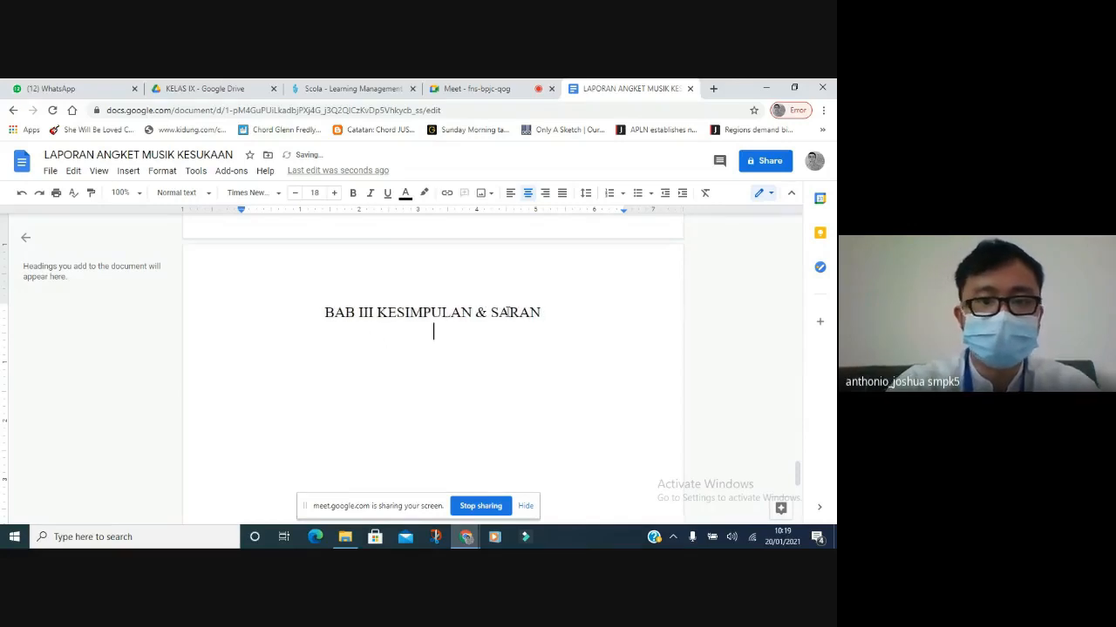
{"action": "key", "text": "ctrl+shift+l"}
{"action": "key", "text": "Return"}
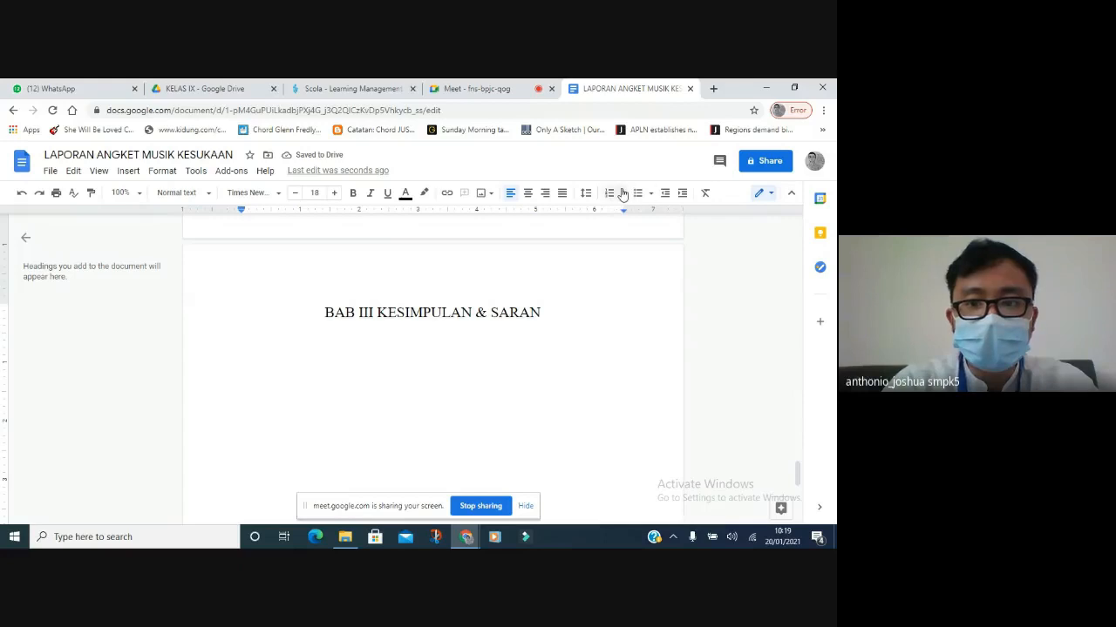
Start a 1. 1.1 multilevel numbered list under BAB III, with the number at size 12.
{"action": "left_click", "coordinate": [161, 171]}
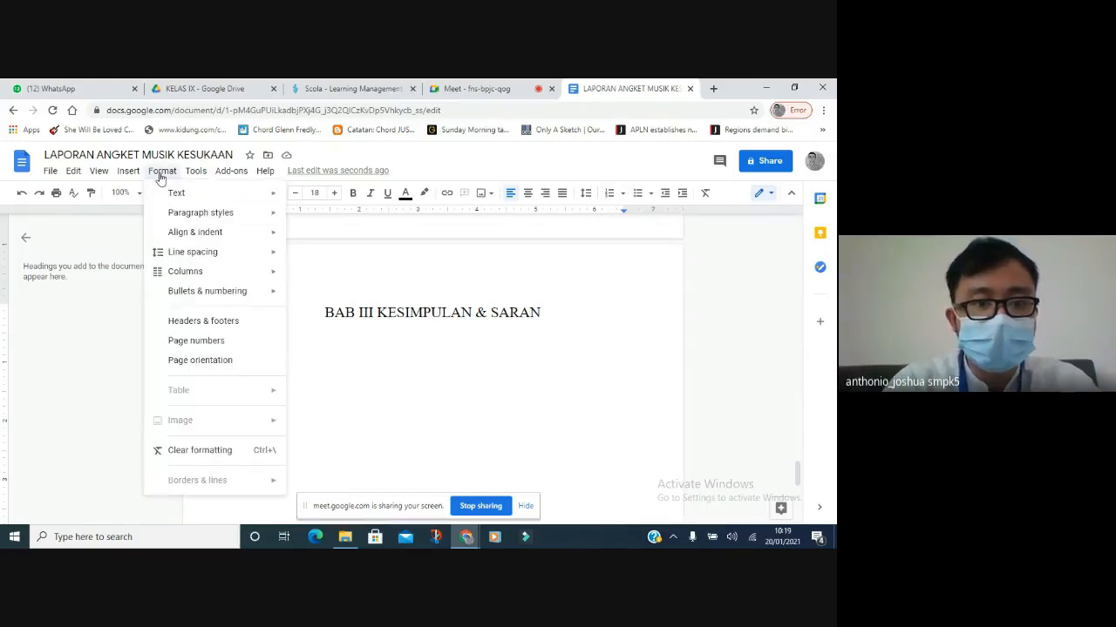
{"action": "mouse_move", "coordinate": [219, 295]}
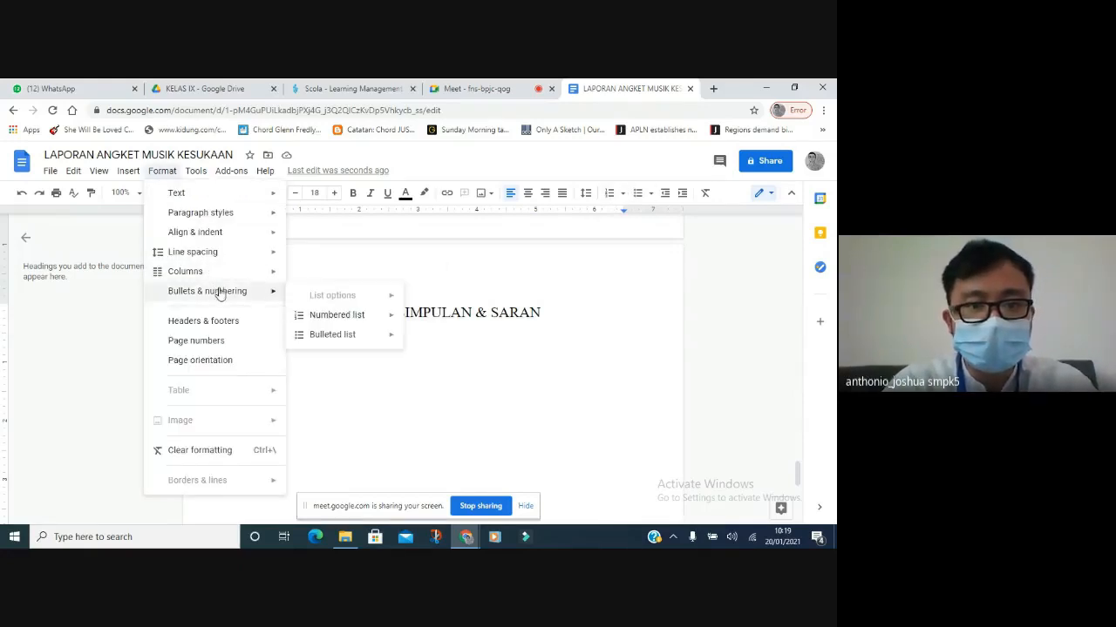
{"action": "mouse_move", "coordinate": [380, 320]}
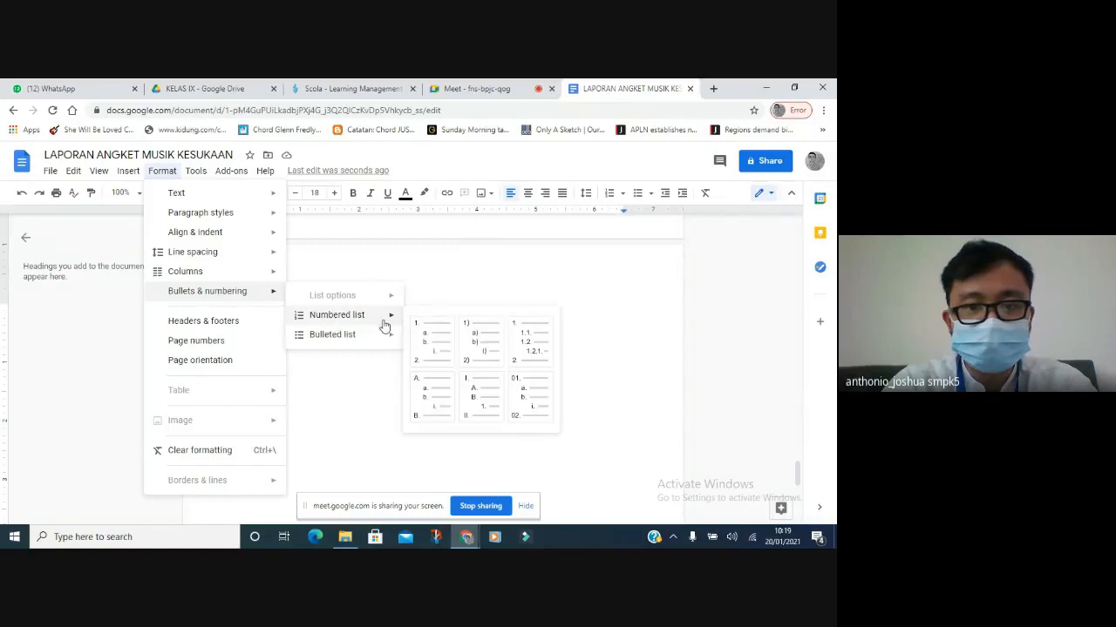
{"action": "left_click", "coordinate": [520, 349]}
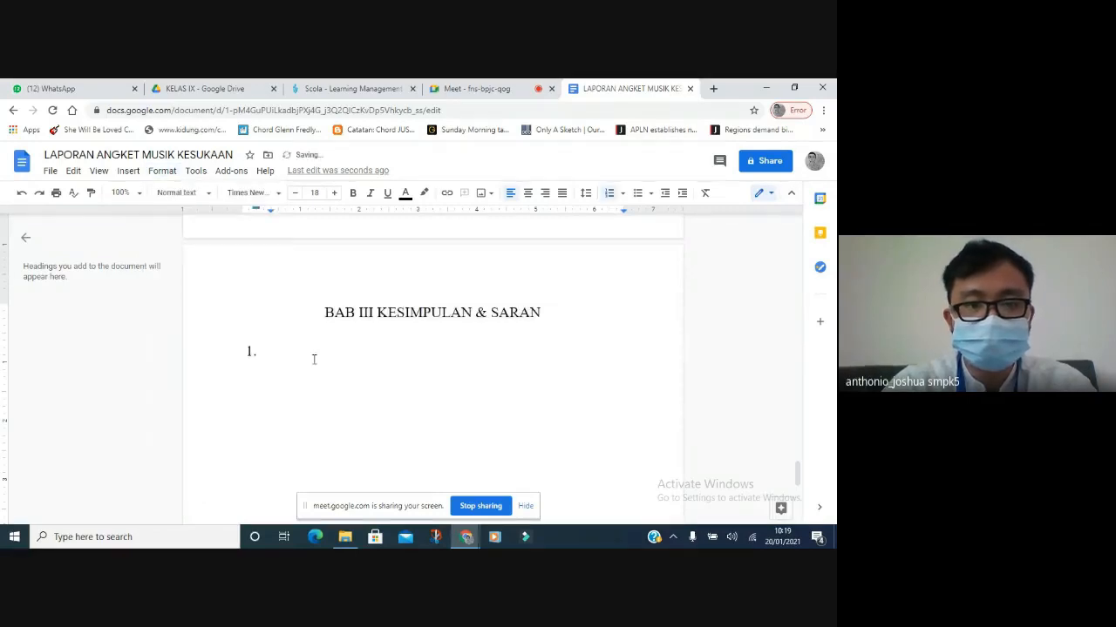
{"action": "left_click", "coordinate": [250, 352]}
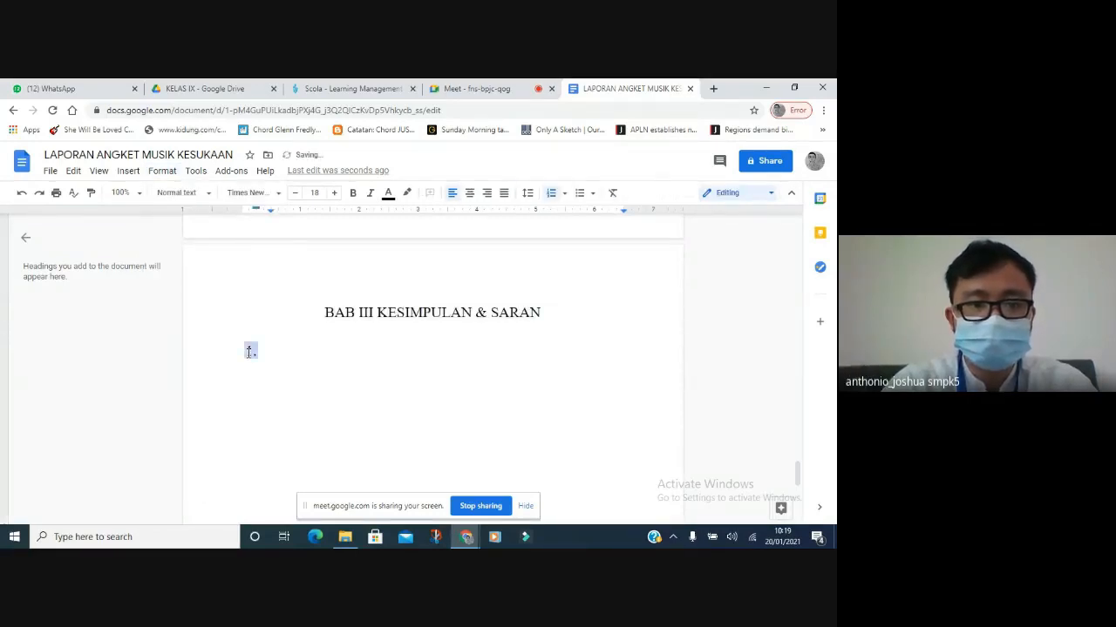
{"action": "left_click", "coordinate": [293, 193]}
{"action": "left_click", "coordinate": [294, 193]}
{"action": "left_click", "coordinate": [294, 193]}
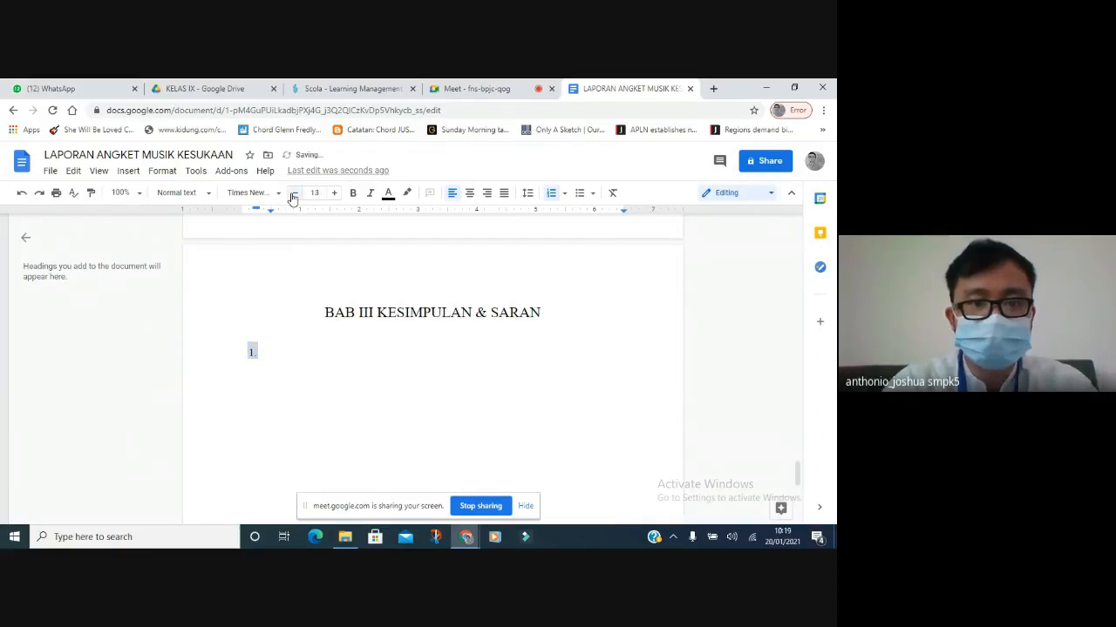
{"action": "left_click", "coordinate": [294, 193]}
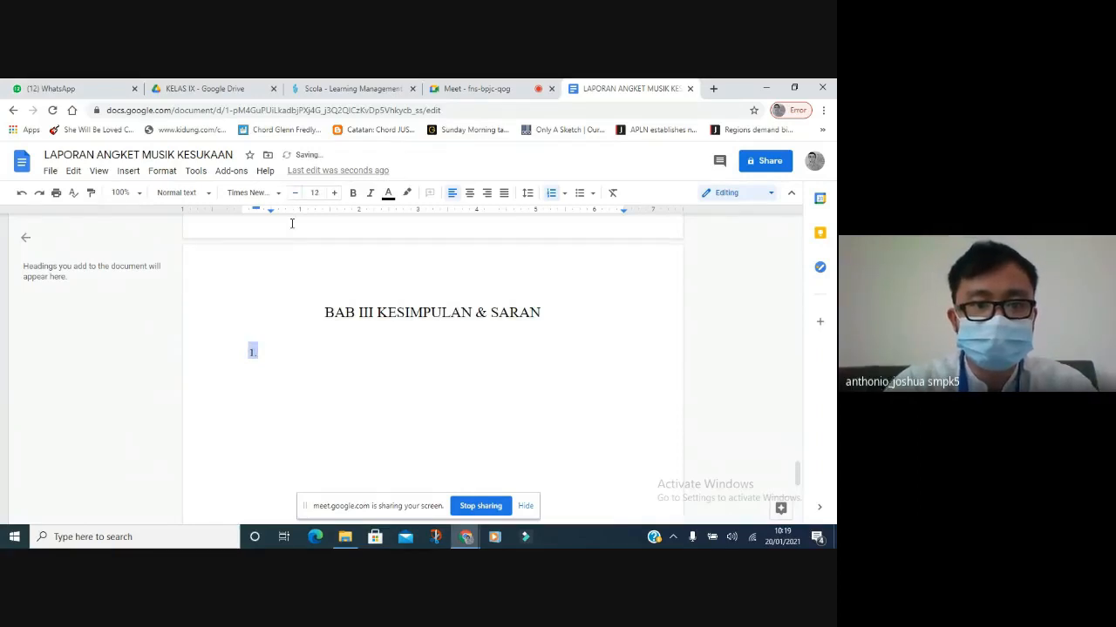
Set the list number's prefix to 3 so the item is numbered 3.1.
{"action": "right_click", "coordinate": [251, 350]}
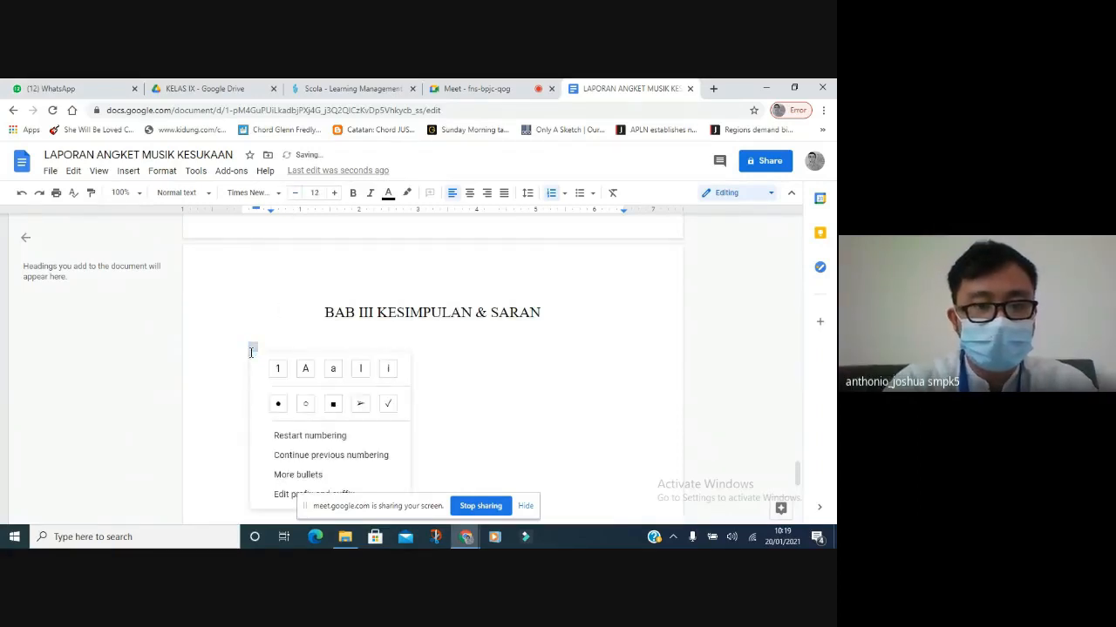
{"action": "left_click", "coordinate": [286, 494]}
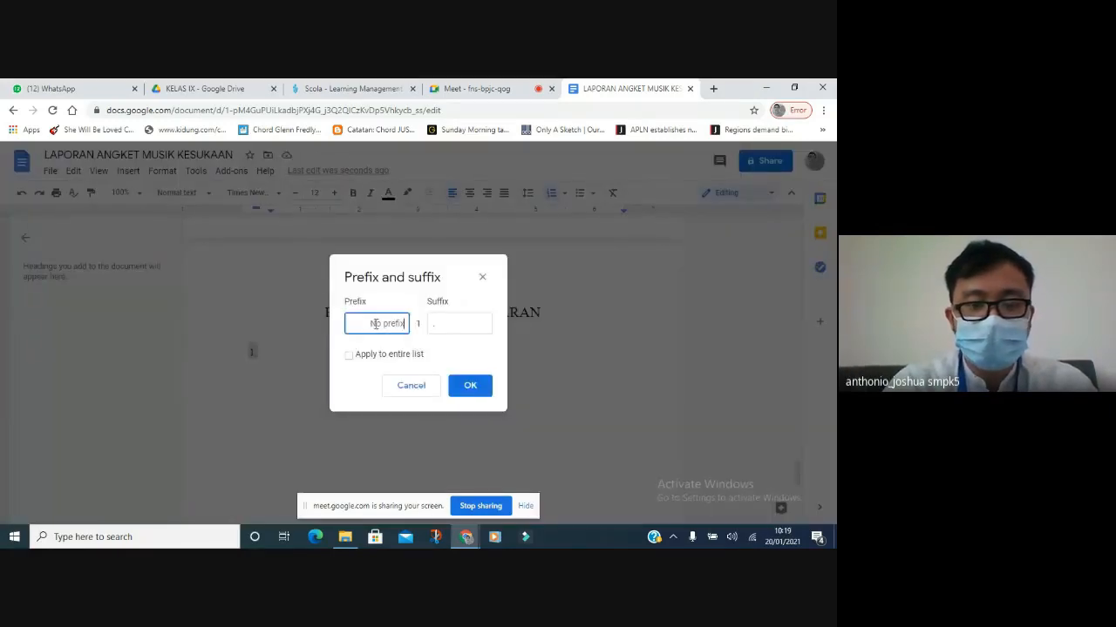
{"action": "type", "text": "3."}
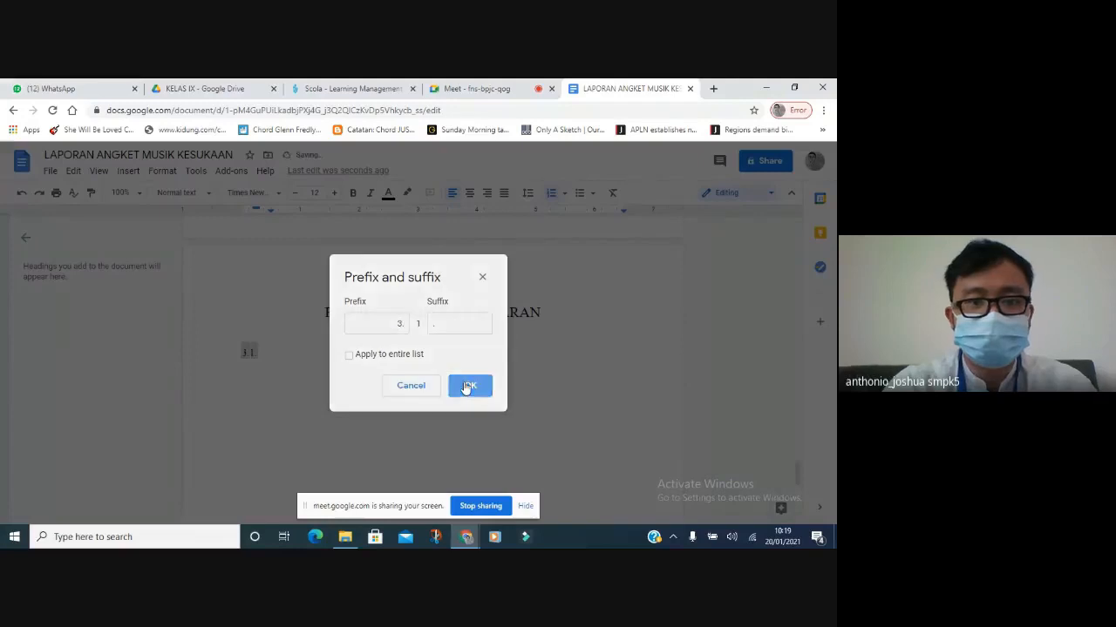
{"action": "left_click", "coordinate": [464, 388]}
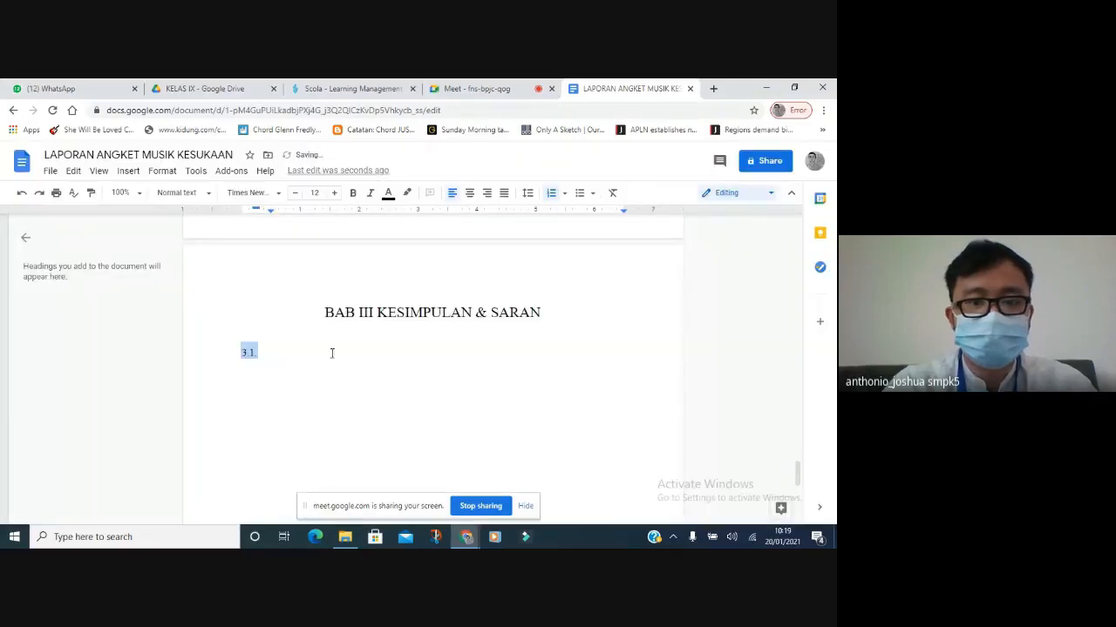
Type a bold 'Kesimpulan' for item 3.1 and add 'Saran' as item 3.2.
{"action": "type", "text": "Kesimpulan"}
{"action": "key", "text": "shift+Home"}
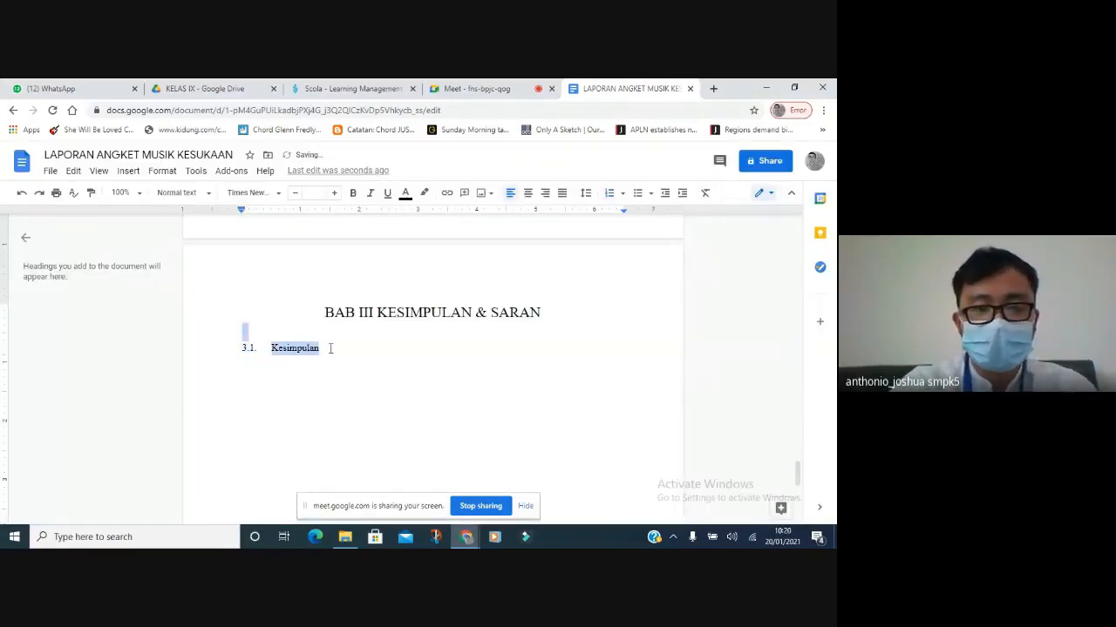
{"action": "key", "text": "ctrl+b"}
{"action": "key", "text": "End"}
{"action": "key", "text": "Return"}
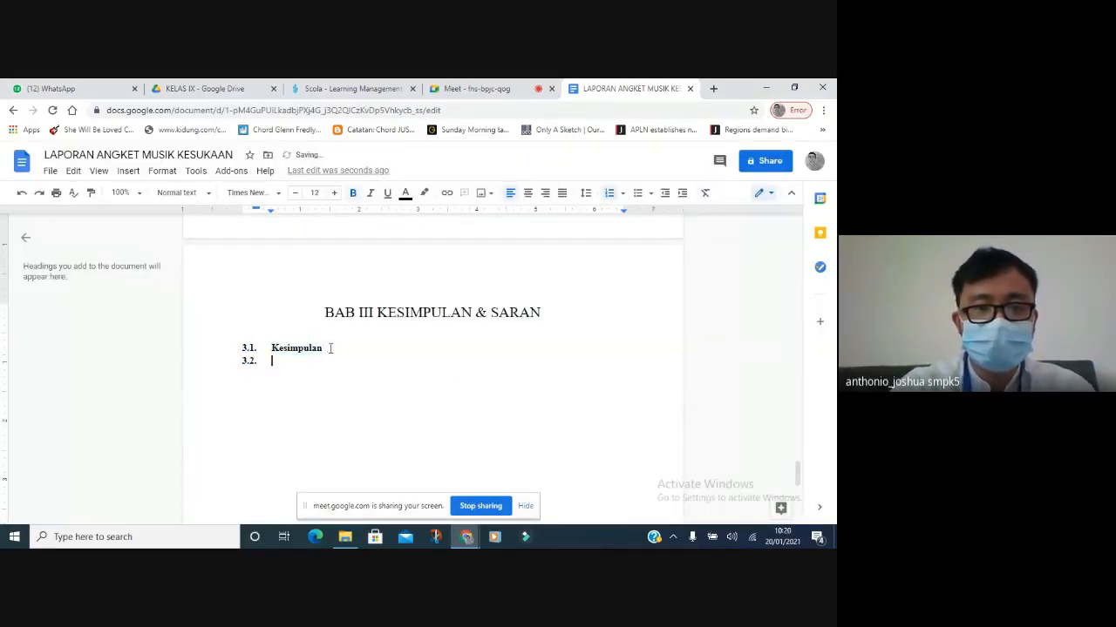
{"action": "type", "text": "Saran"}
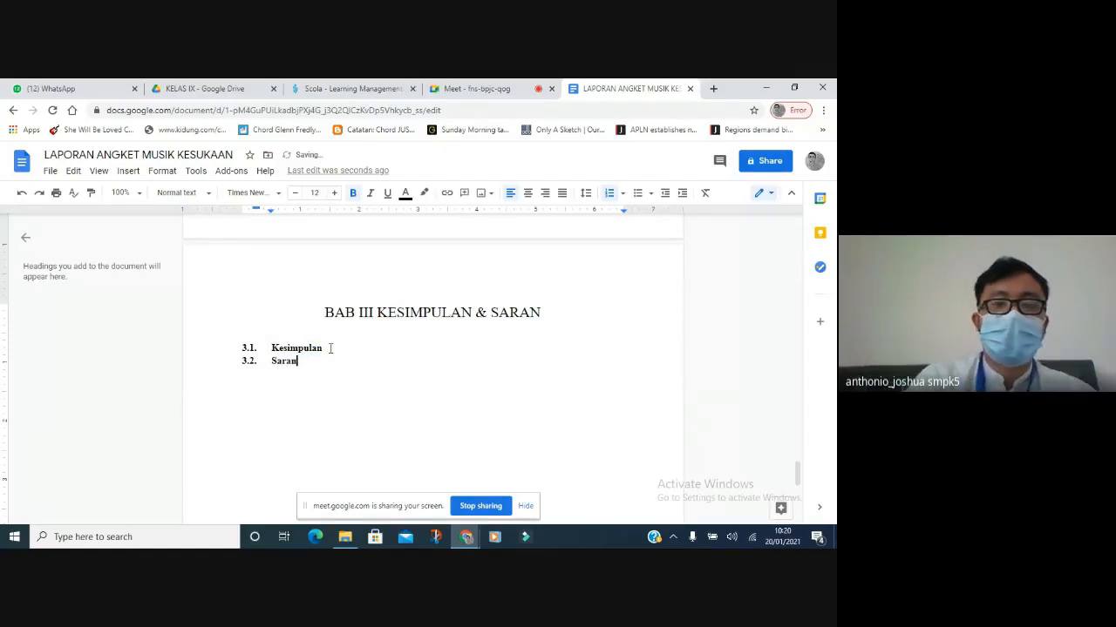
Insert an unnumbered blank line between Kesimpulan and Saran.
{"action": "key", "text": "Return"}
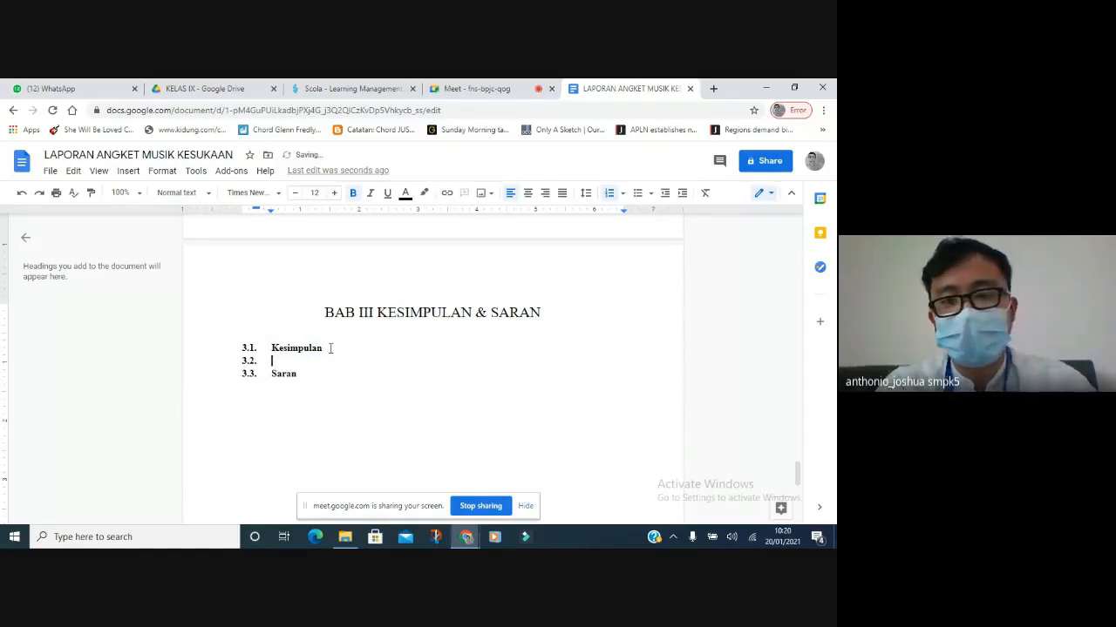
{"action": "key", "text": "BackSpace"}
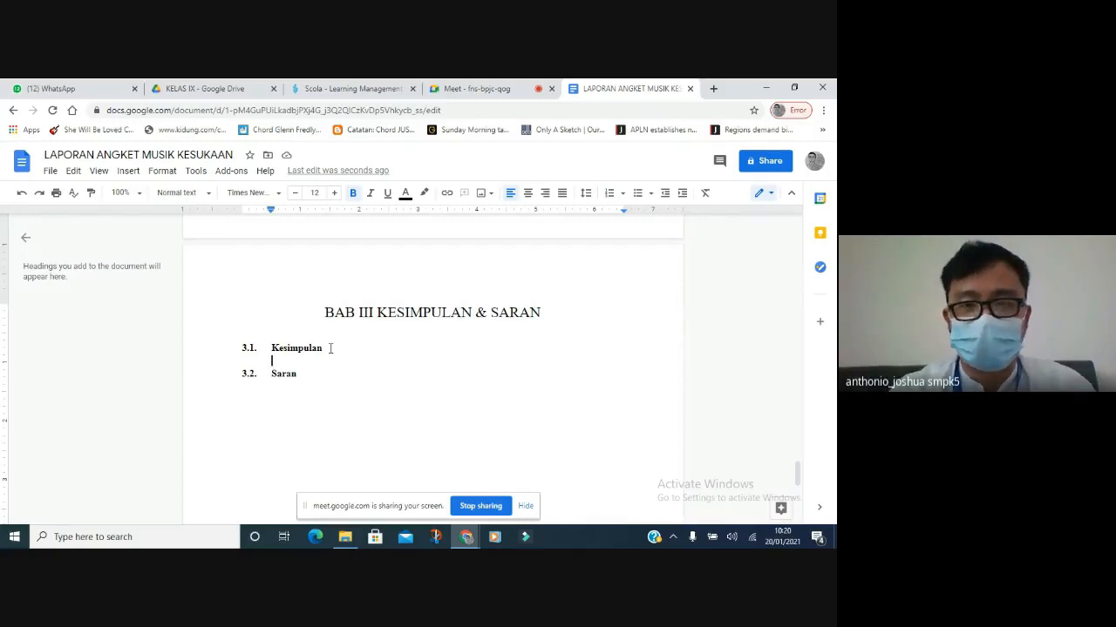
{"action": "left_click", "coordinate": [285, 391]}
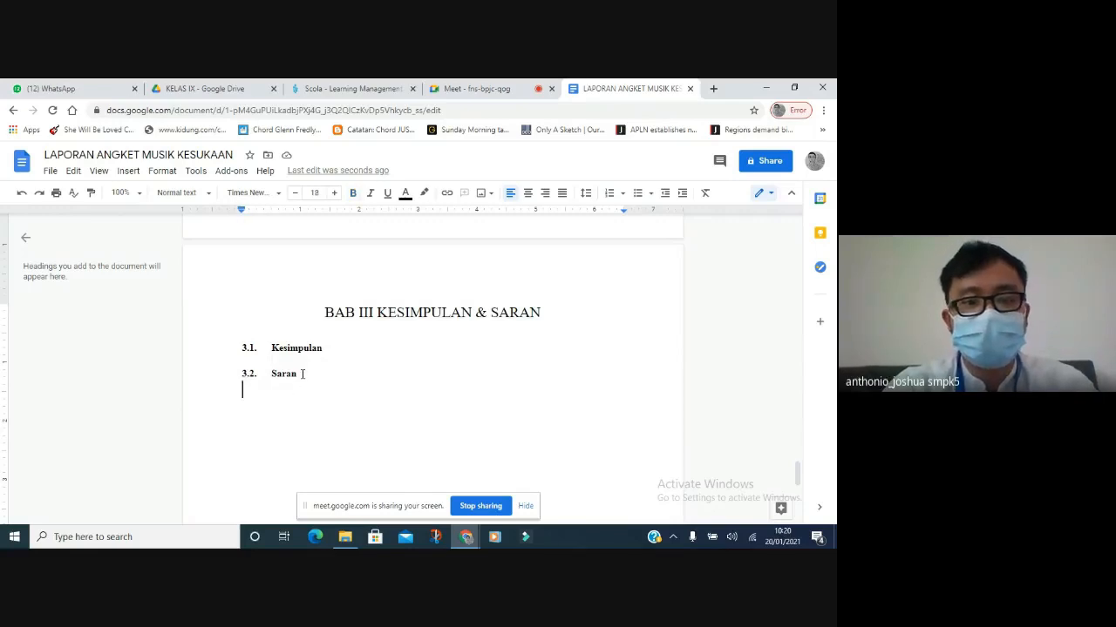
{"action": "left_click", "coordinate": [305, 374]}
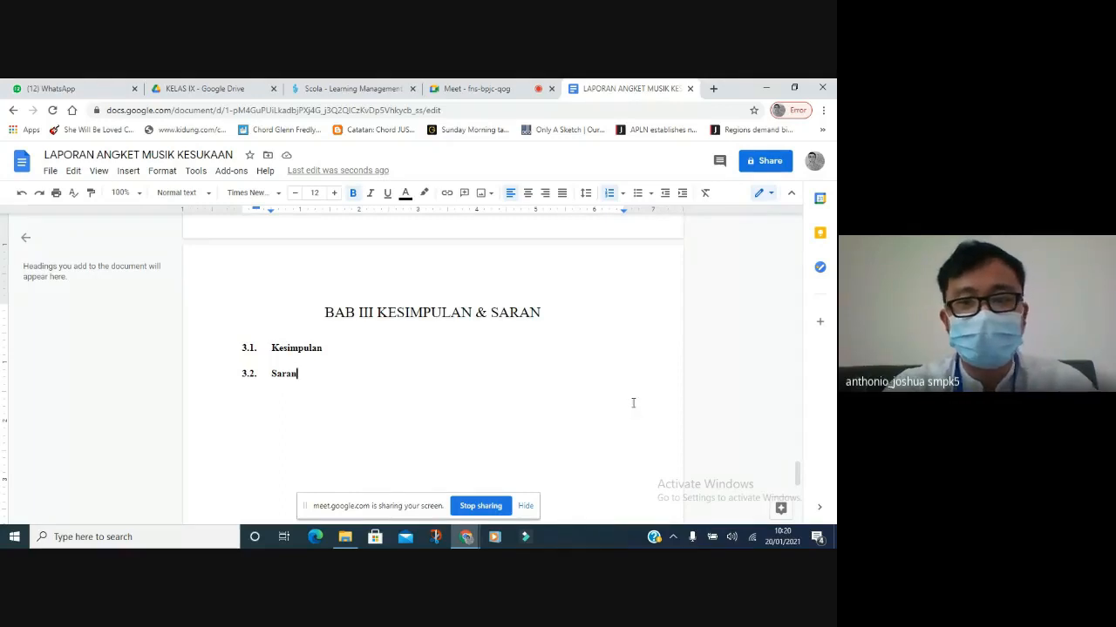
{"action": "left_click_drag", "start_coordinate": [797, 471], "coordinate": [460, 135]}
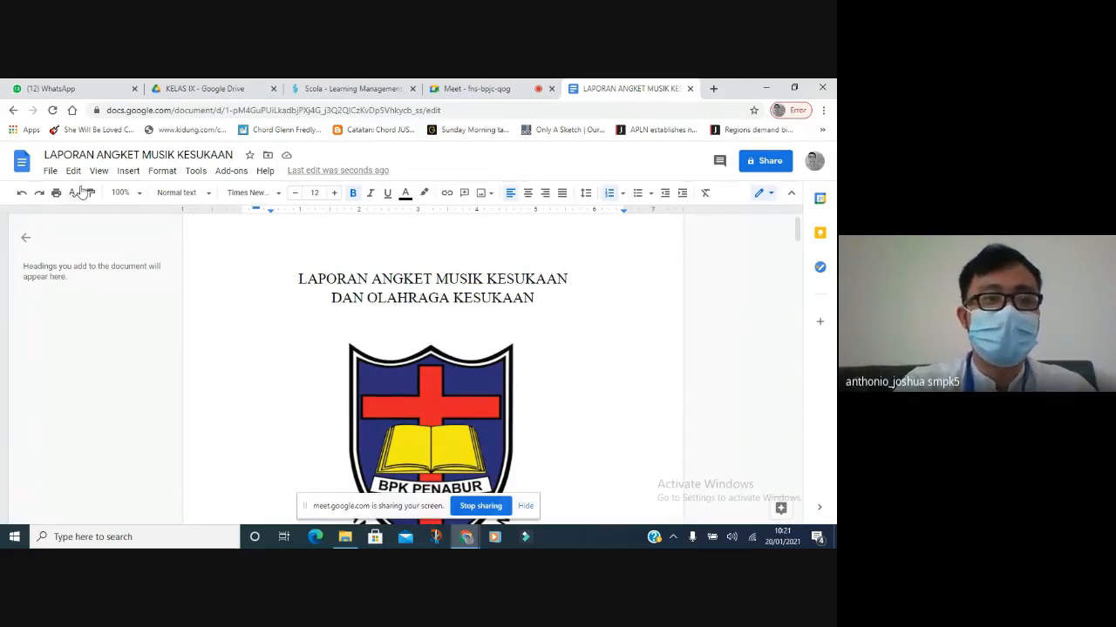
Change the Left margin in Page setup to 1.5 inches for the whole document.
{"action": "left_click", "coordinate": [54, 174]}
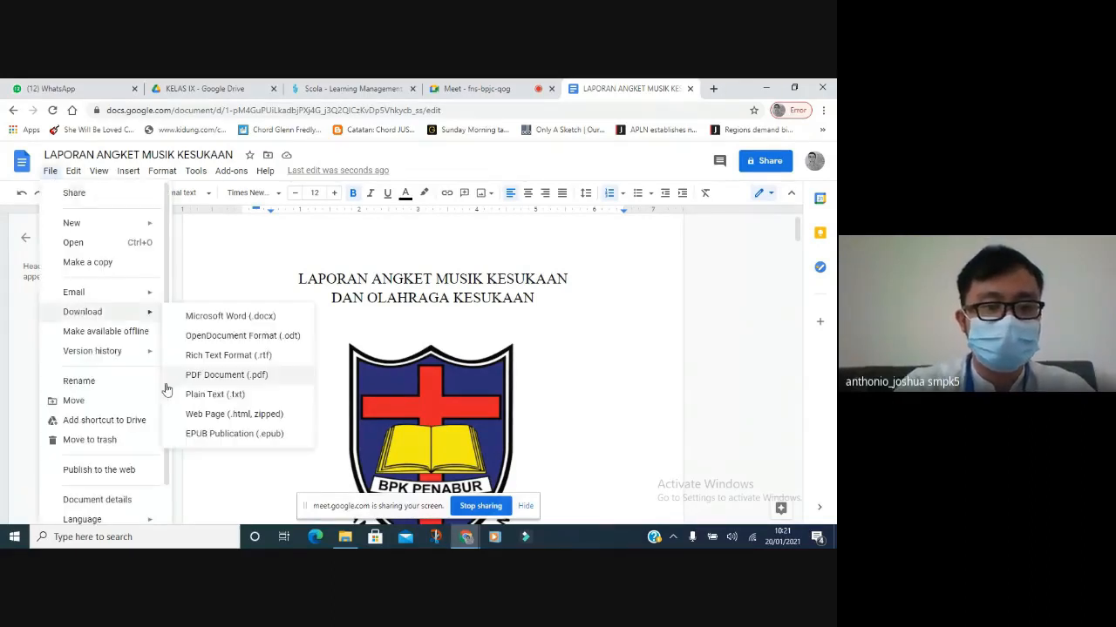
{"action": "scroll", "coordinate": [166, 466], "scroll_direction": "down", "scroll_amount": 1}
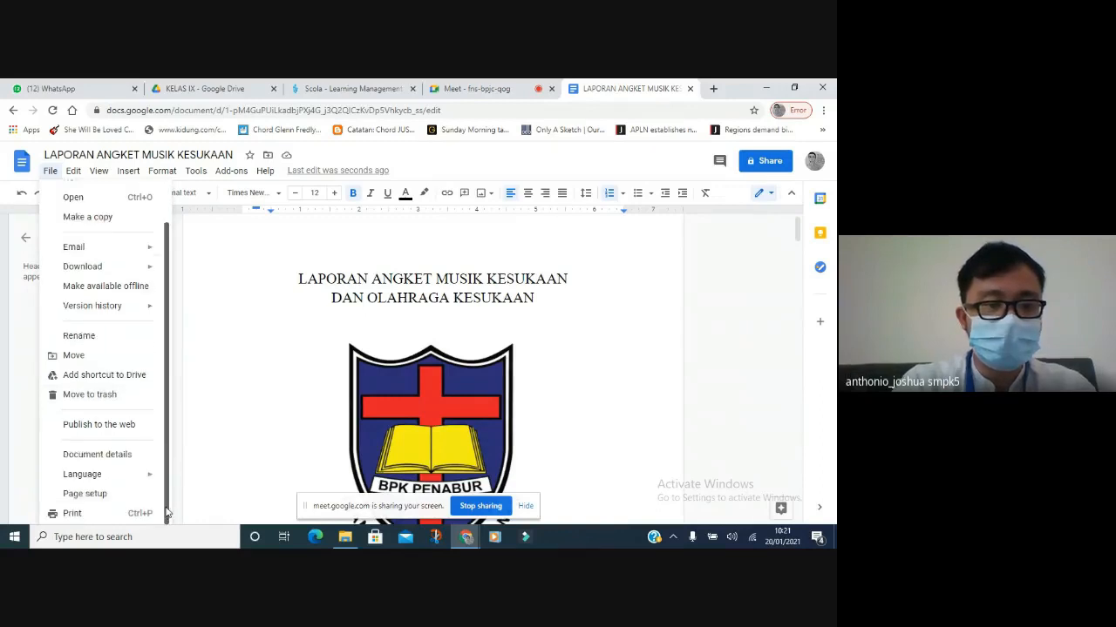
{"action": "left_click", "coordinate": [100, 494]}
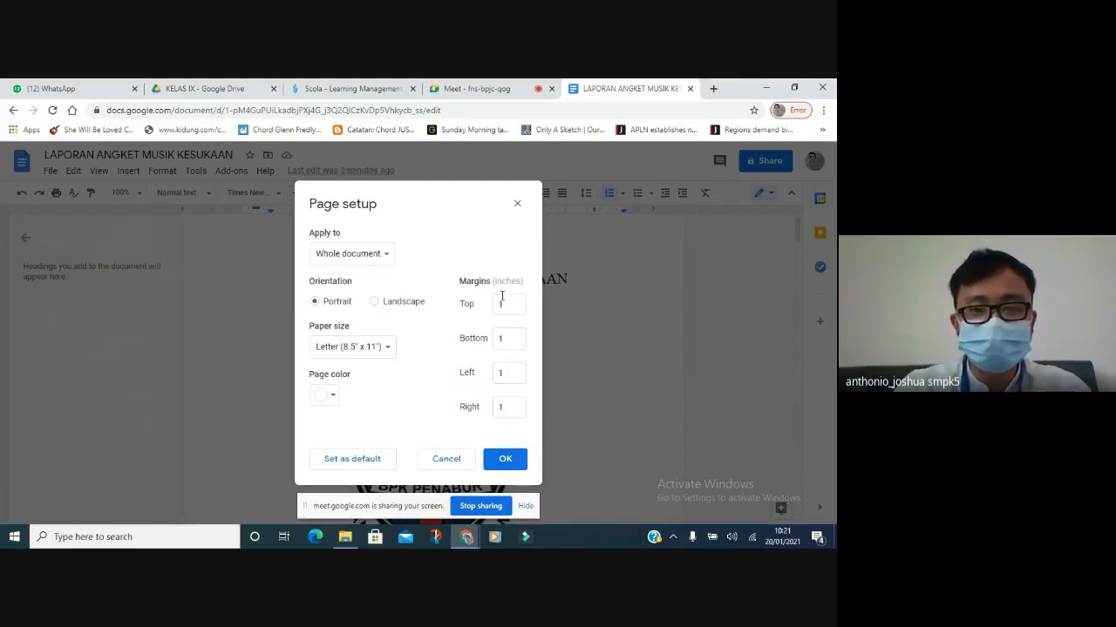
{"action": "left_click", "coordinate": [501, 301]}
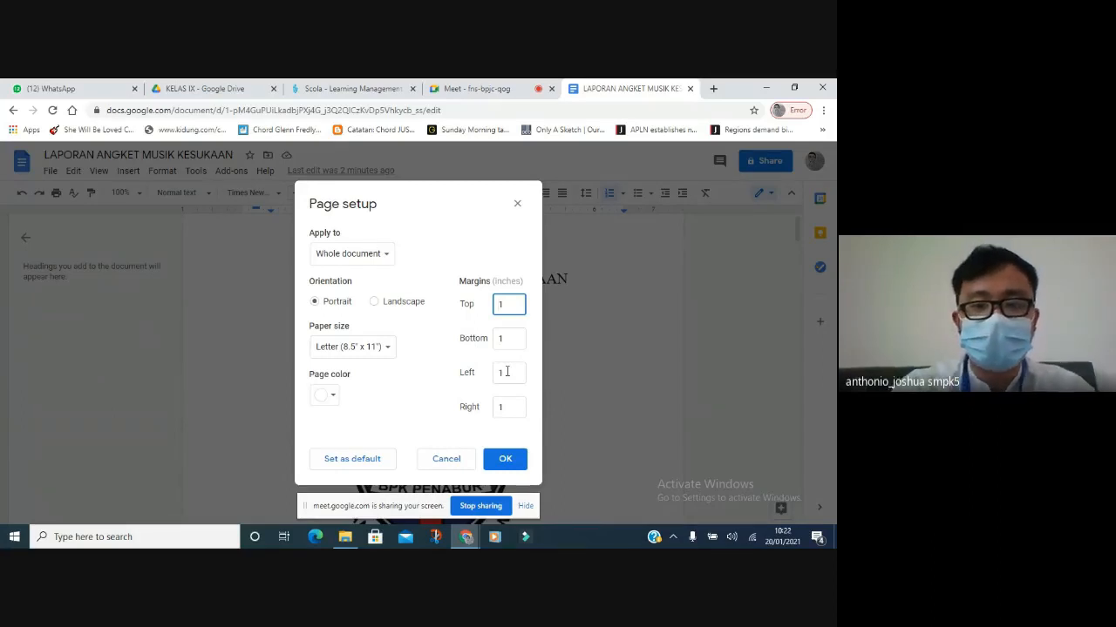
{"action": "left_click", "coordinate": [507, 372]}
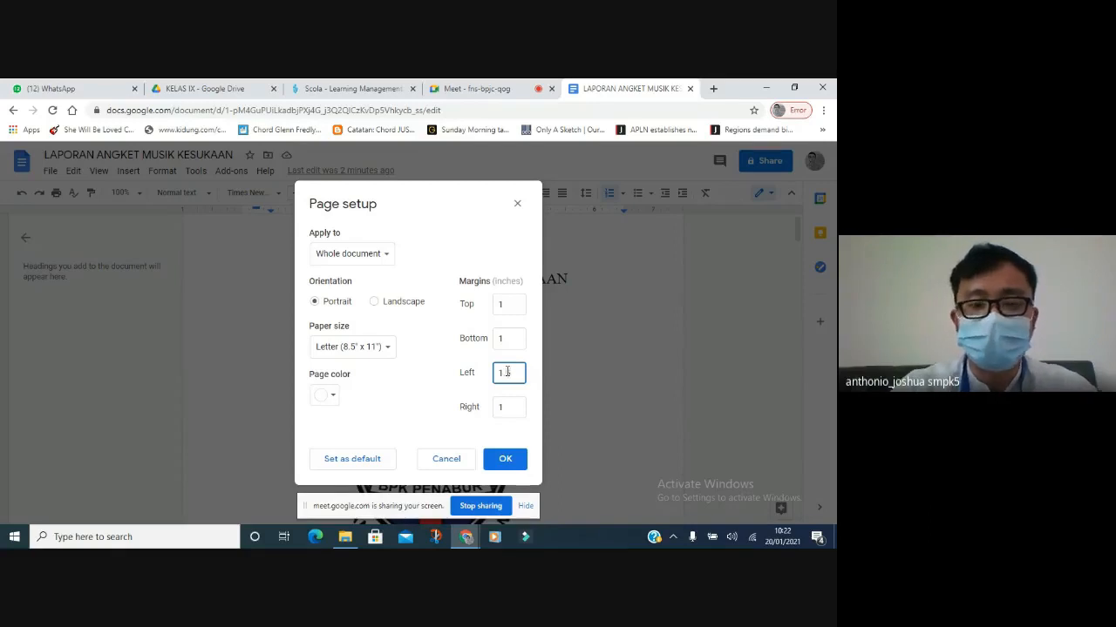
{"action": "type", "text": ".5"}
{"action": "left_click", "coordinate": [510, 462]}
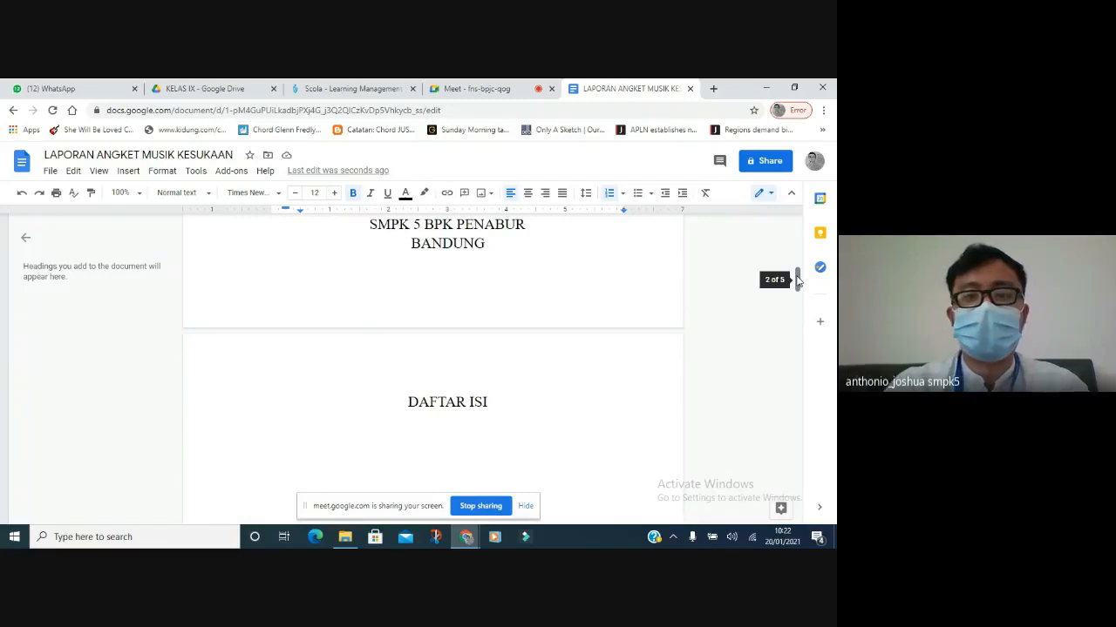
Insert bottom-right page numbers on all pages and bring up the footer's Options menu.
{"action": "left_click_drag", "start_coordinate": [796, 279], "coordinate": [797, 229]}
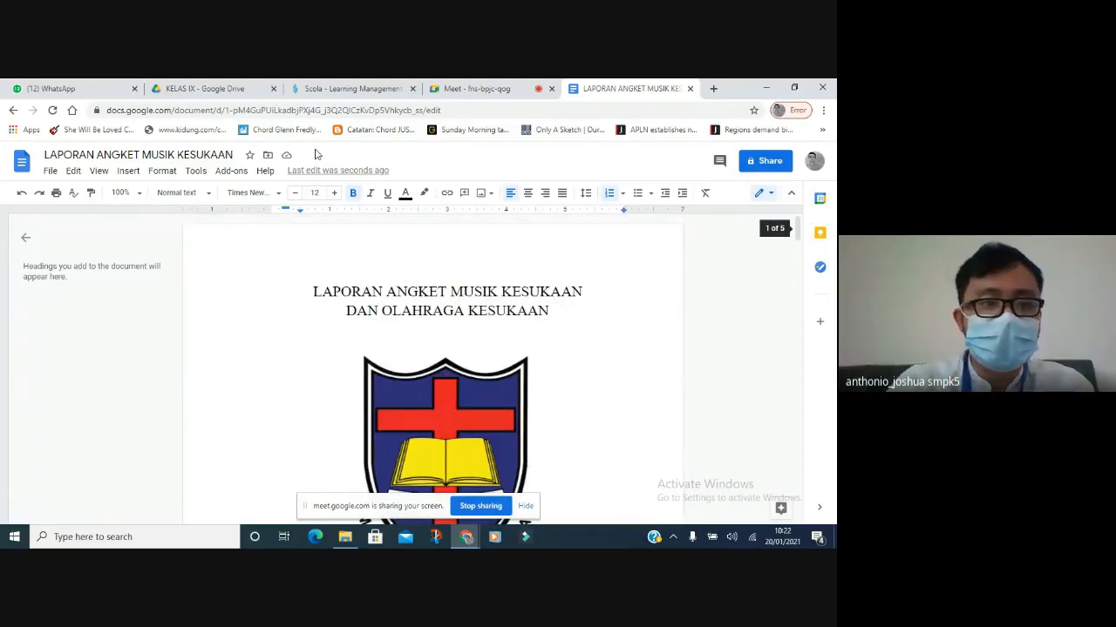
{"action": "left_click", "coordinate": [128, 170]}
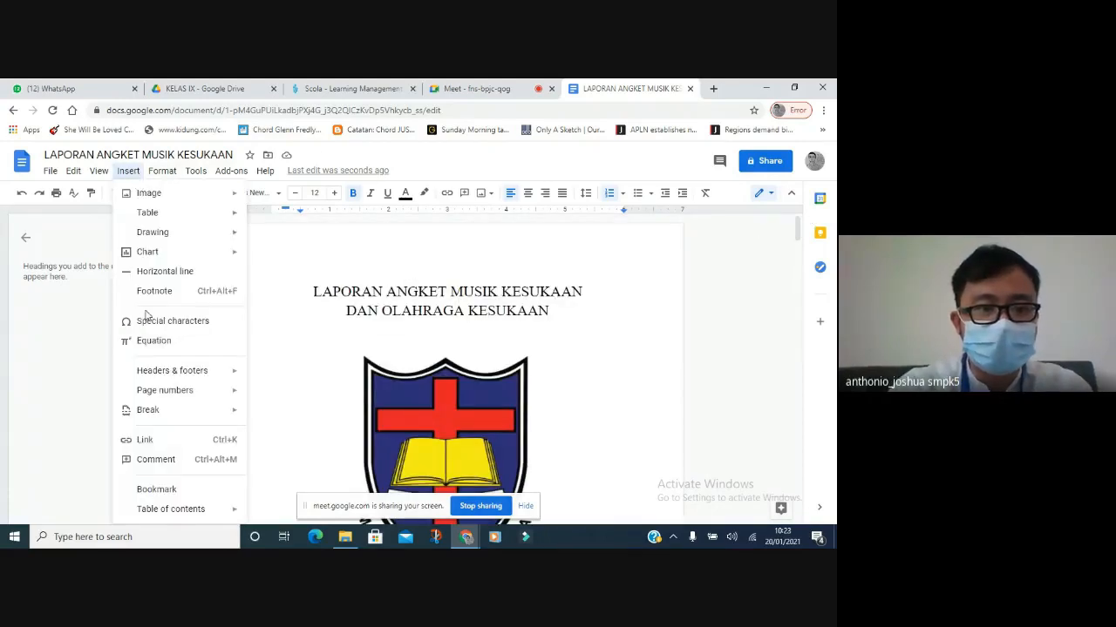
{"action": "mouse_move", "coordinate": [161, 397]}
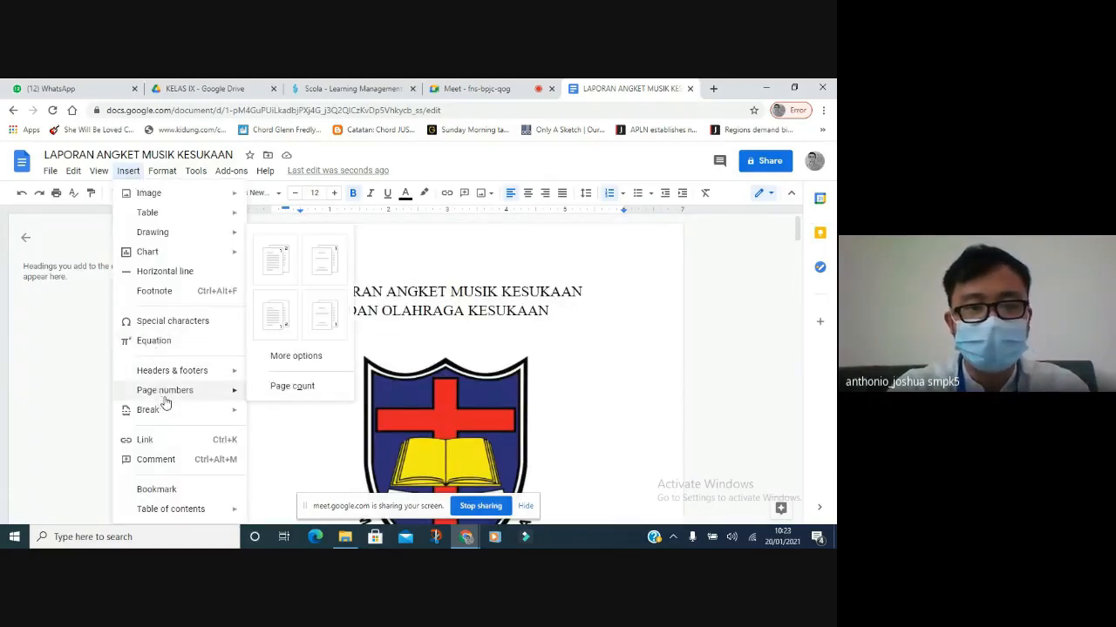
{"action": "left_click", "coordinate": [284, 331]}
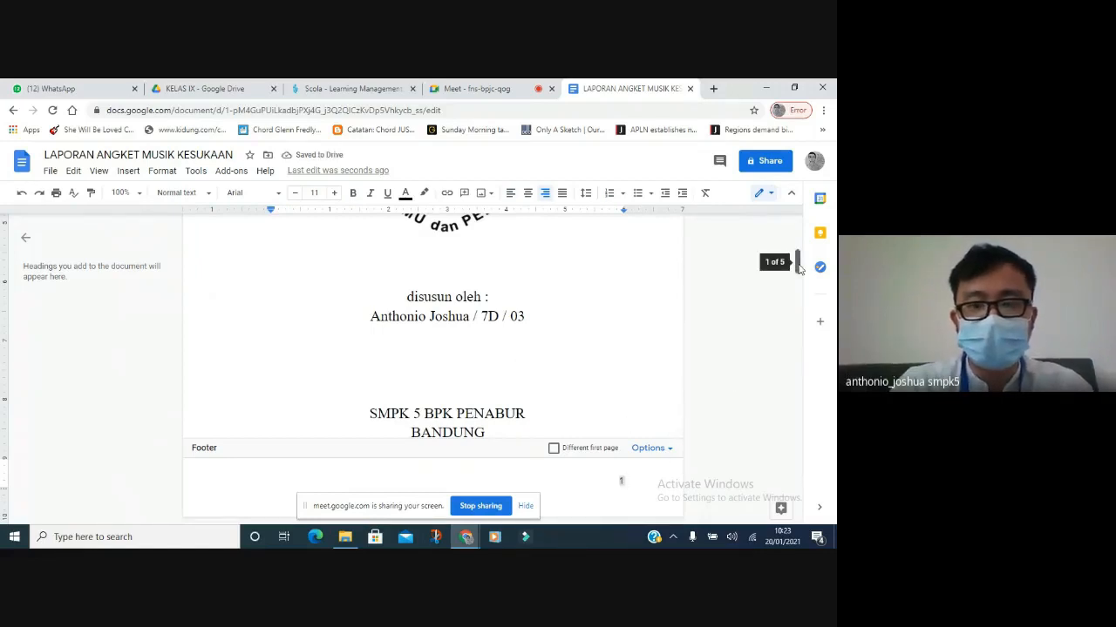
{"action": "left_click_drag", "start_coordinate": [799, 268], "coordinate": [795, 397]}
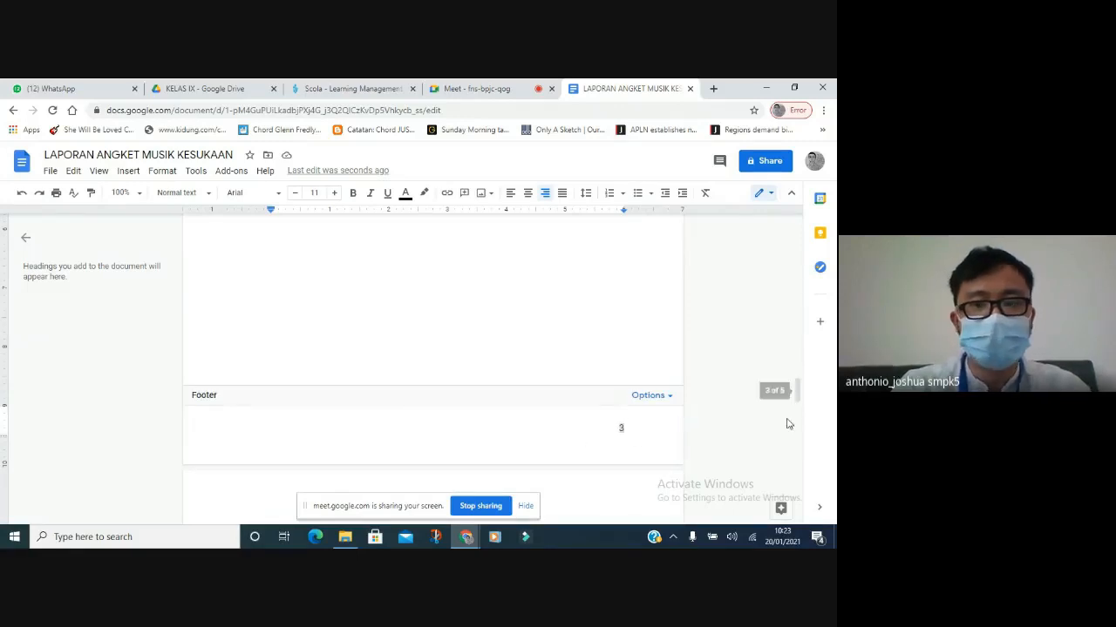
{"action": "left_click", "coordinate": [660, 397]}
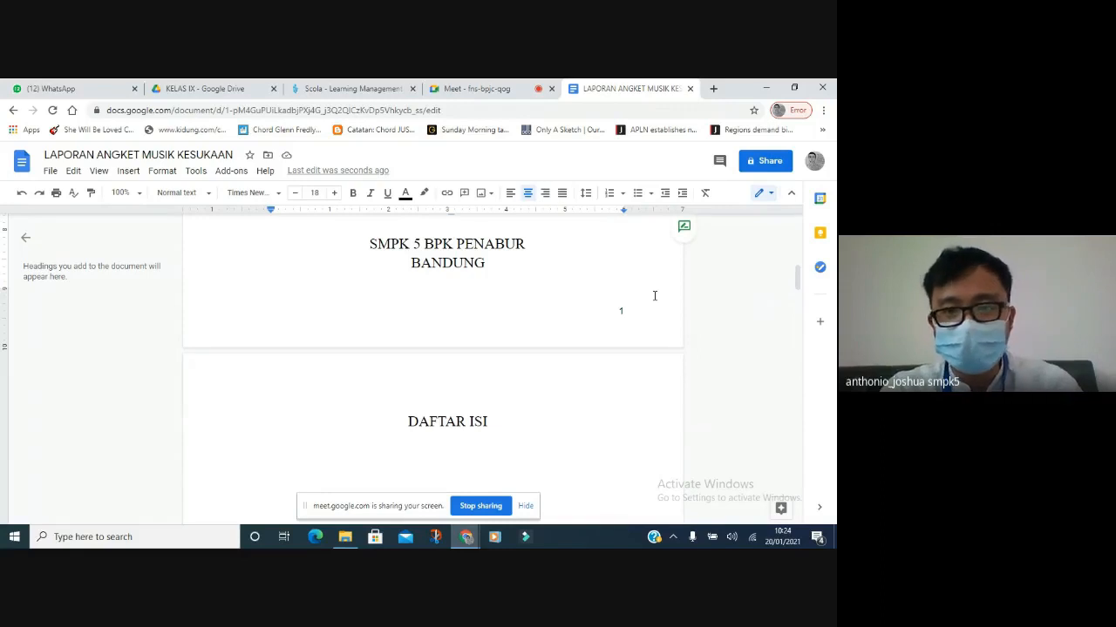
Insert a next-page section break on the line just below the DAFTAR ISI heading.
{"action": "key", "text": "ctrl+z"}
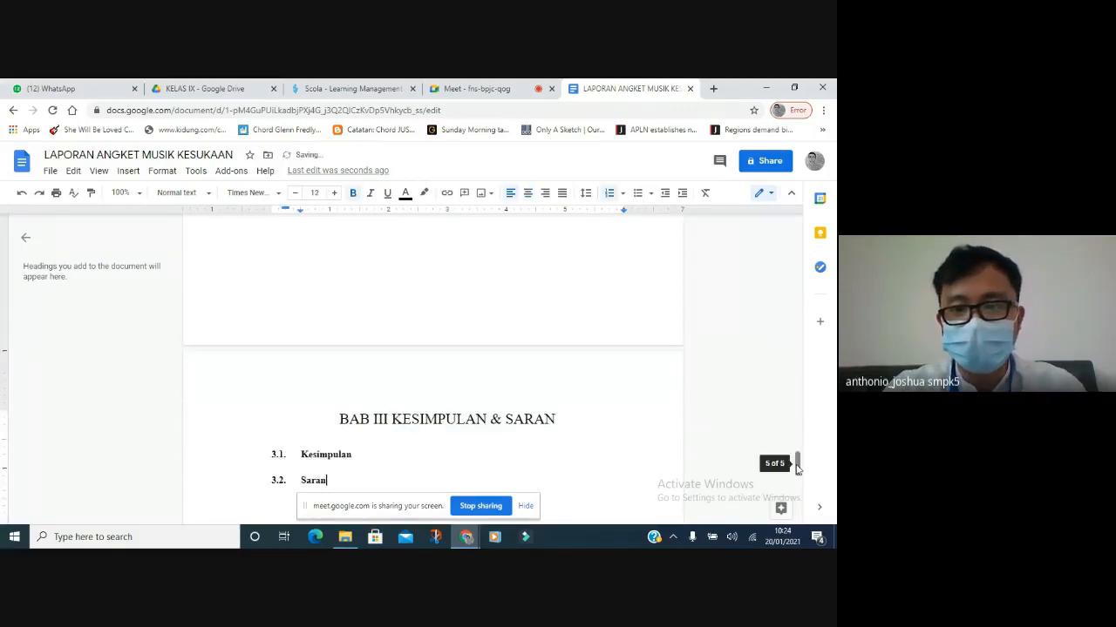
{"action": "left_click_drag", "start_coordinate": [797, 468], "coordinate": [797, 293]}
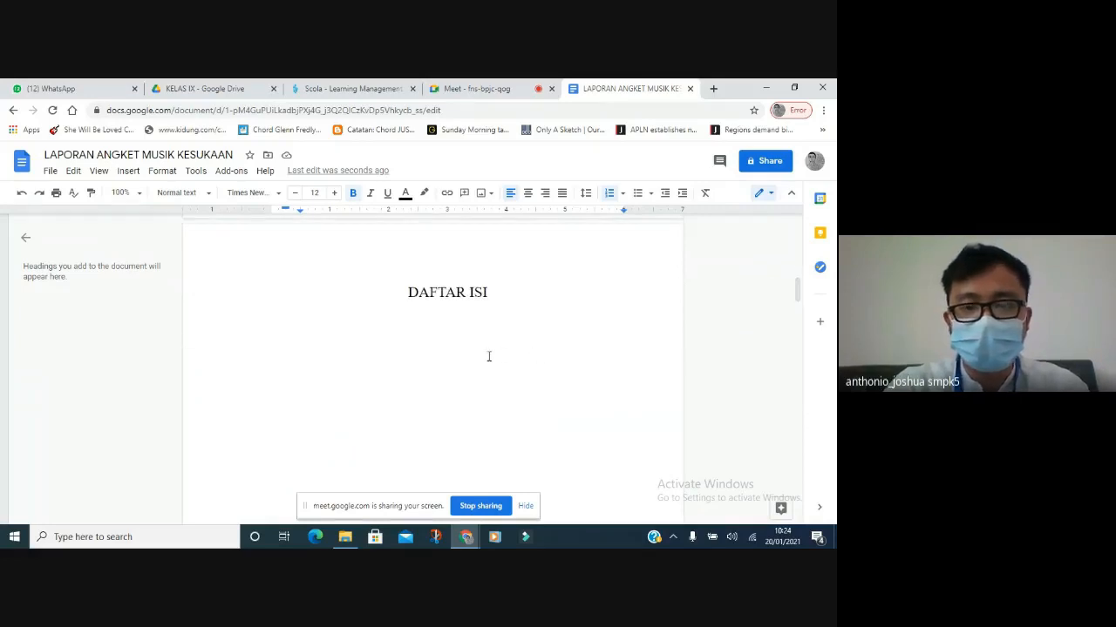
{"action": "left_click", "coordinate": [489, 356]}
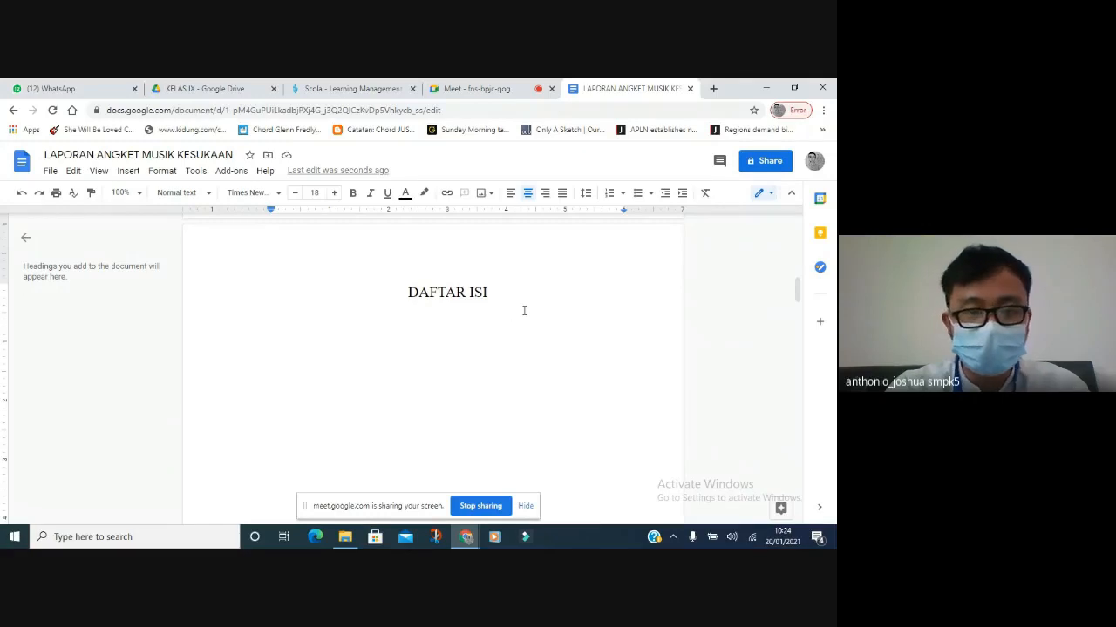
{"action": "left_click", "coordinate": [128, 172]}
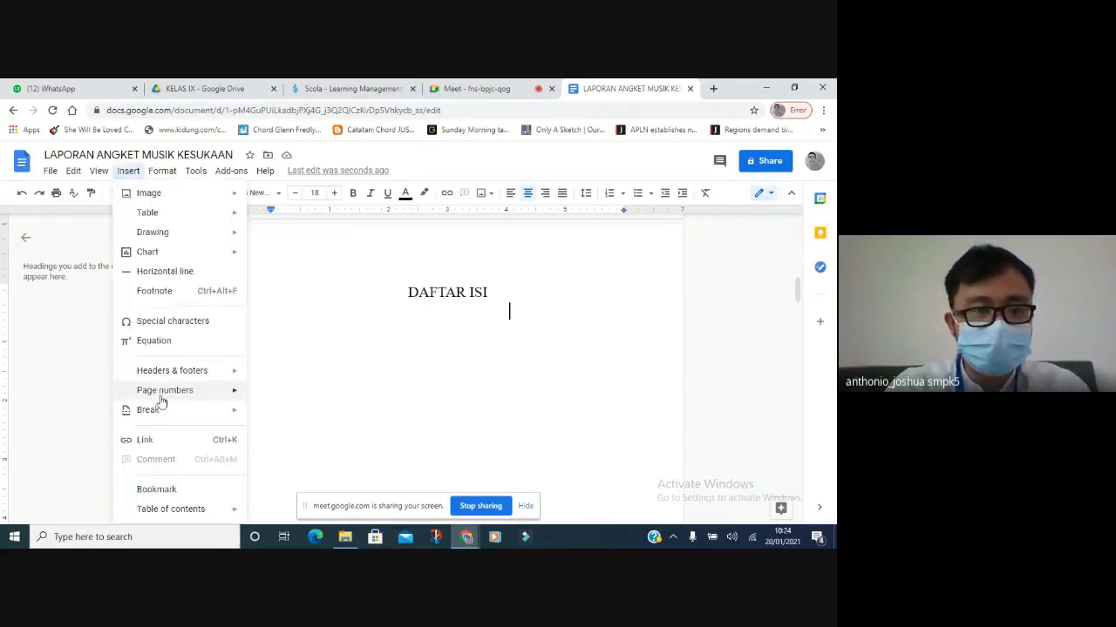
{"action": "mouse_move", "coordinate": [180, 419]}
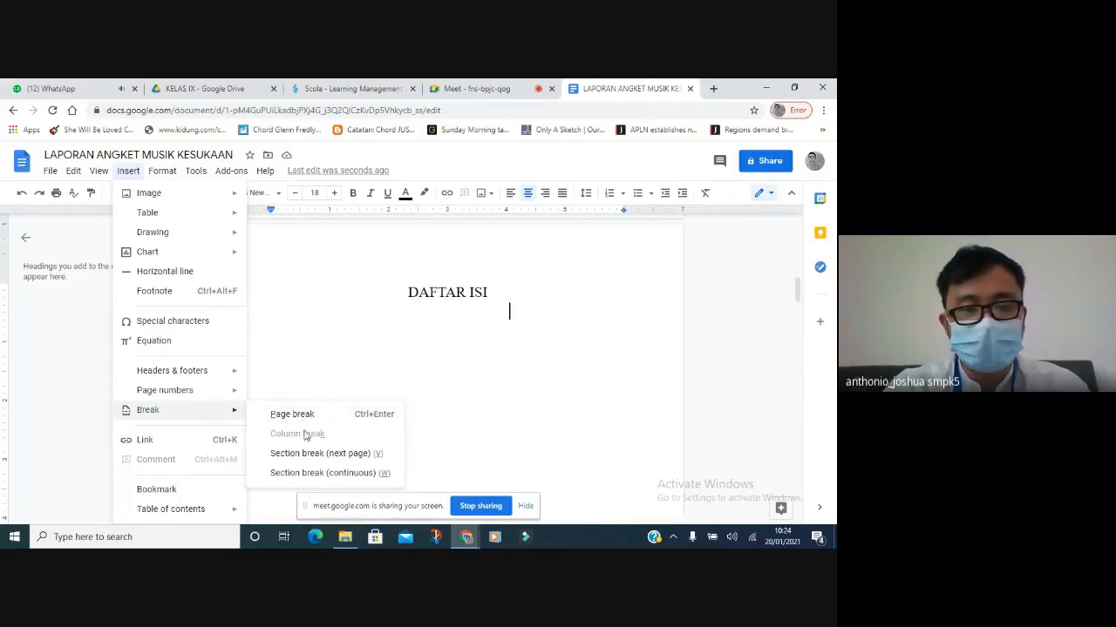
{"action": "left_click", "coordinate": [318, 455]}
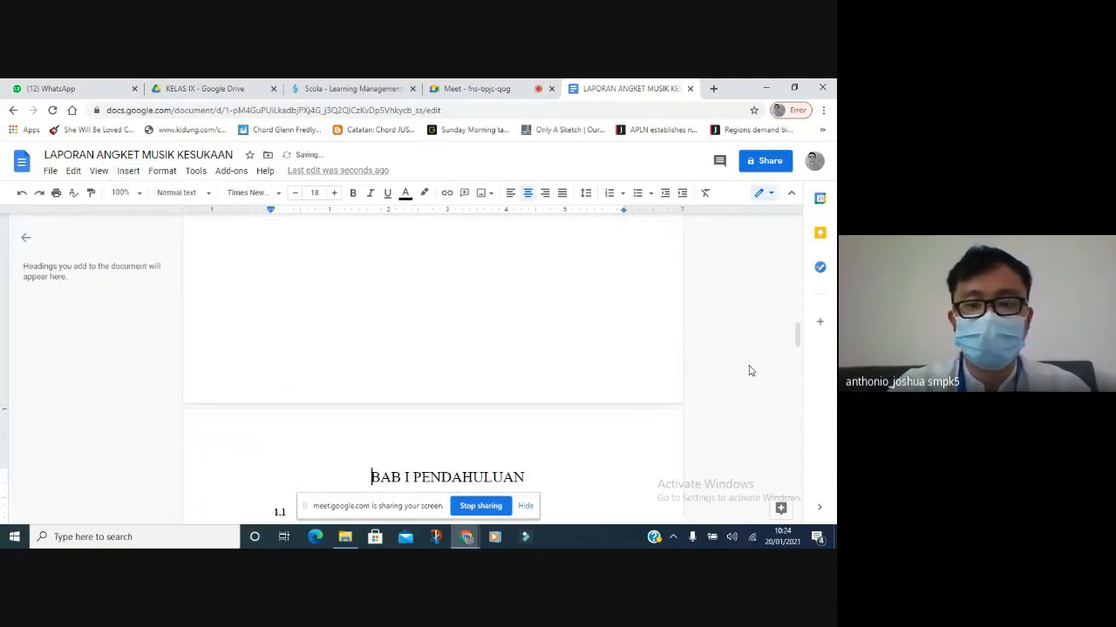
{"action": "left_click_drag", "start_coordinate": [797, 338], "coordinate": [794, 262]}
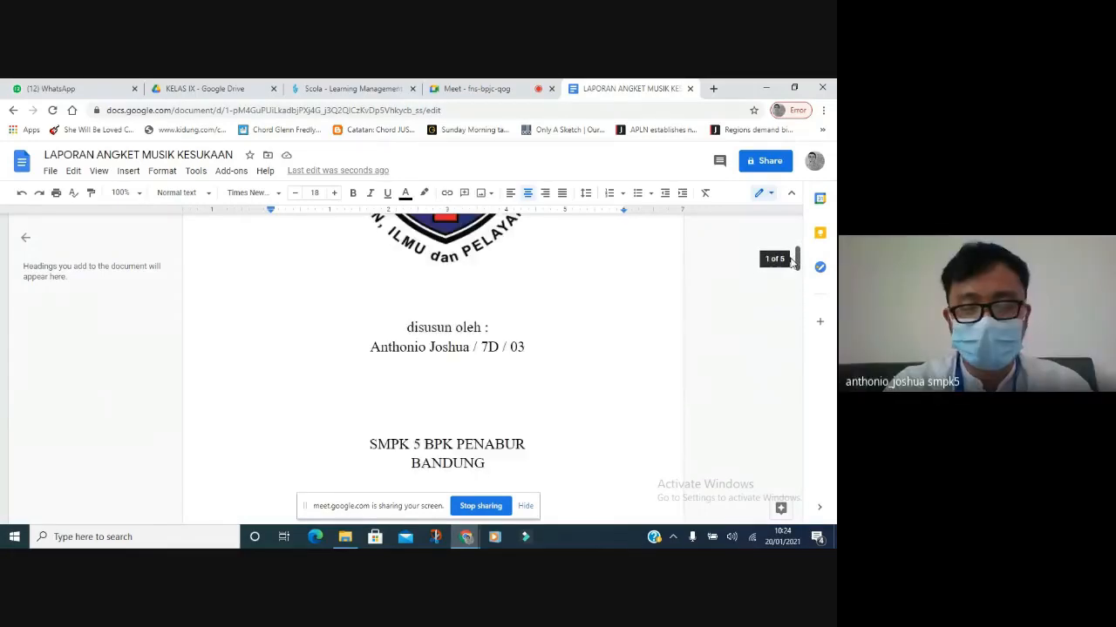
{"action": "left_click_drag", "start_coordinate": [794, 258], "coordinate": [794, 294]}
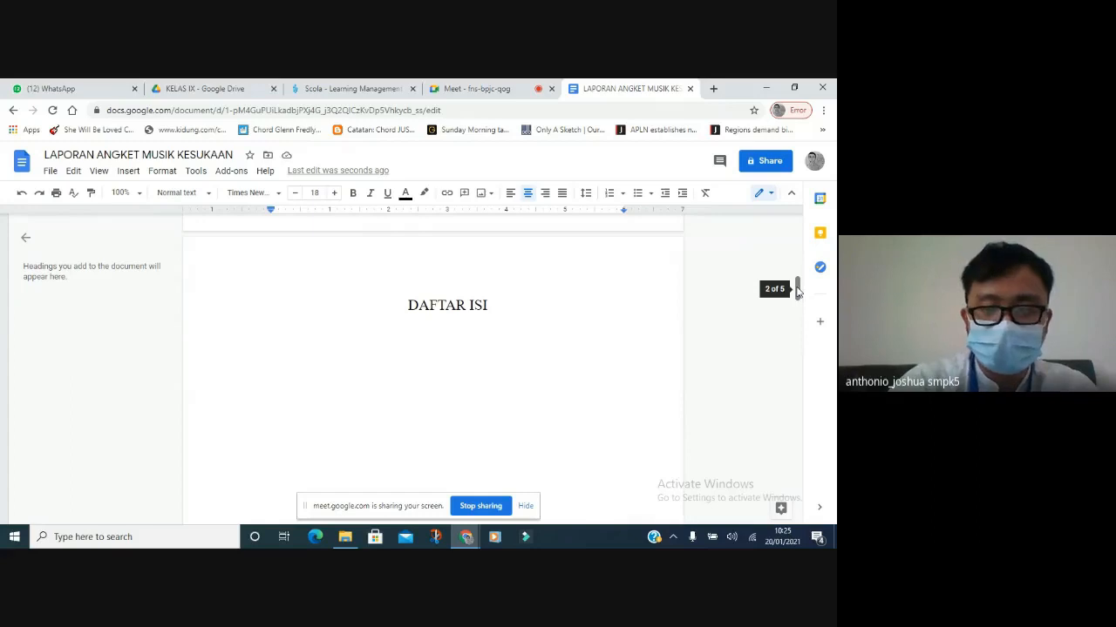
Add footer page numbers and give the cover page a Different first page footer.
{"action": "left_click_drag", "start_coordinate": [797, 290], "coordinate": [795, 342]}
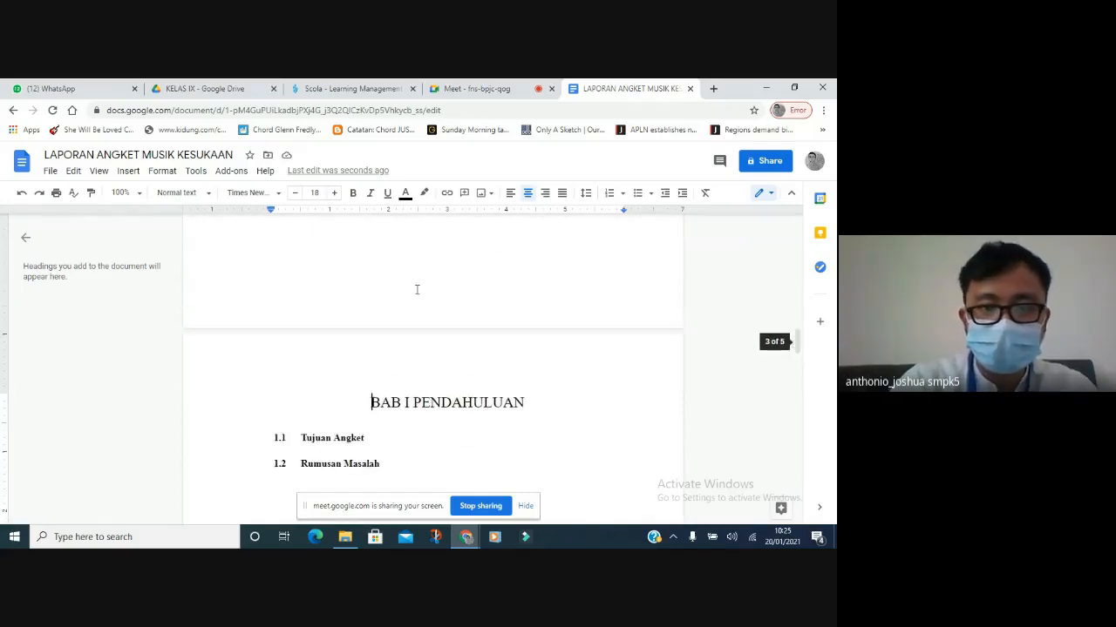
{"action": "left_click", "coordinate": [125, 175]}
{"action": "mouse_move", "coordinate": [175, 396]}
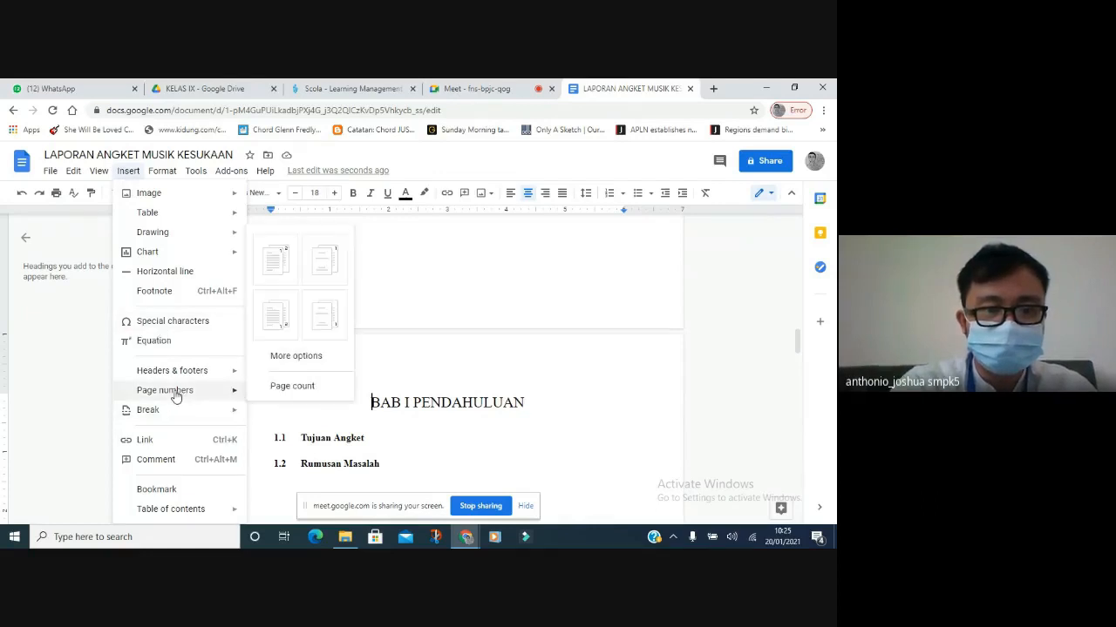
{"action": "left_click", "coordinate": [281, 327]}
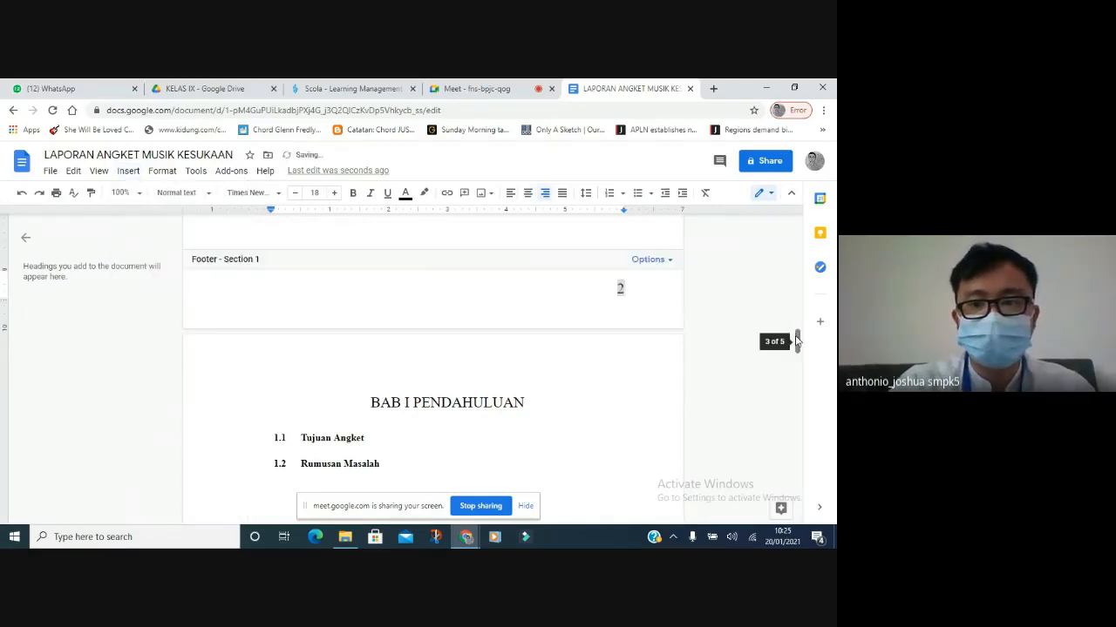
{"action": "left_click_drag", "start_coordinate": [797, 341], "coordinate": [790, 281]}
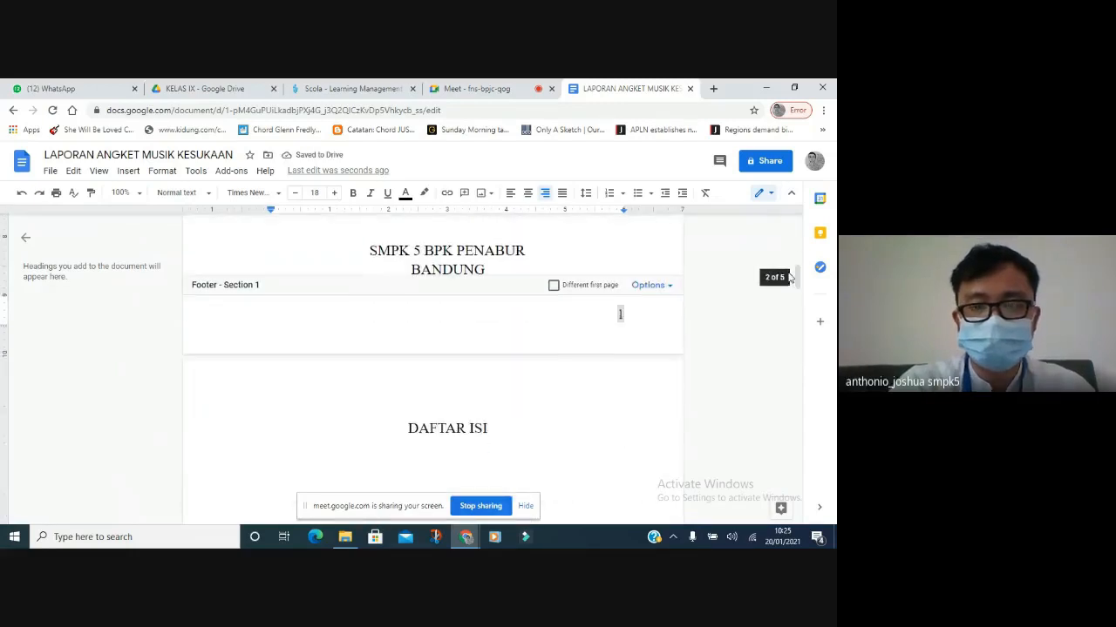
{"action": "left_click", "coordinate": [554, 287]}
Unlink Section 2's footer from the previous section, then go to page 2's footer.
{"action": "left_click_drag", "start_coordinate": [794, 277], "coordinate": [795, 395]}
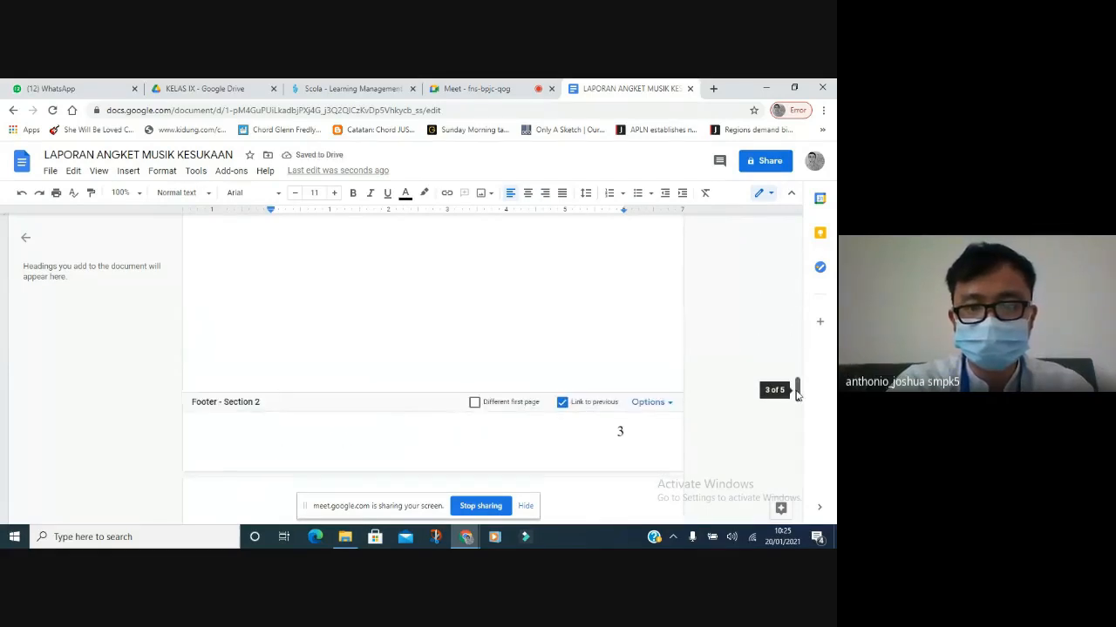
{"action": "left_click", "coordinate": [562, 402]}
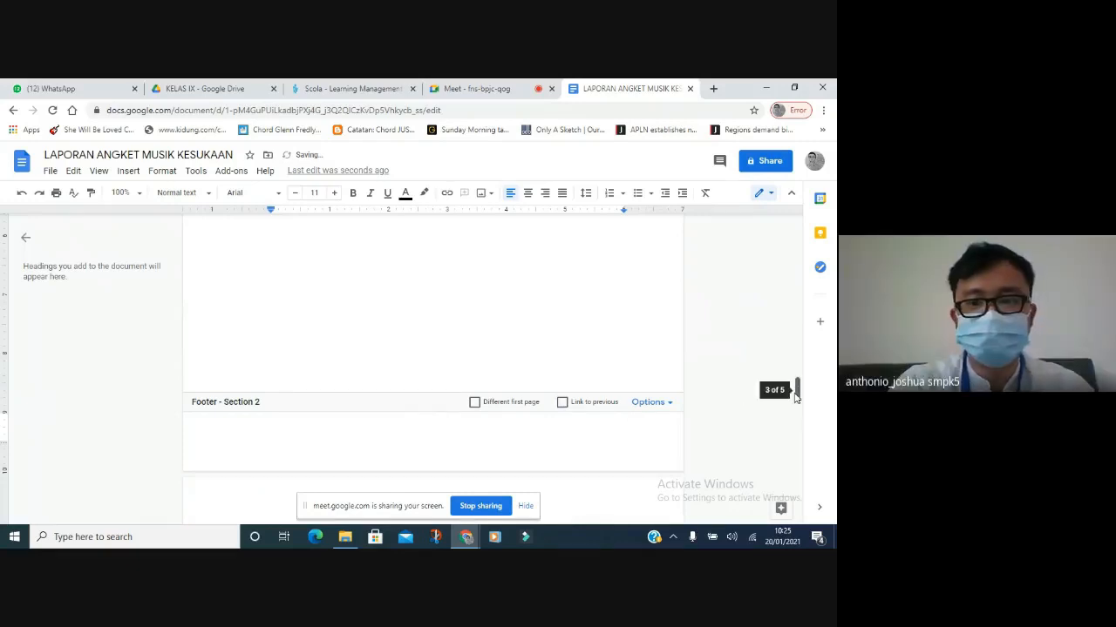
{"action": "left_click_drag", "start_coordinate": [795, 396], "coordinate": [795, 324]}
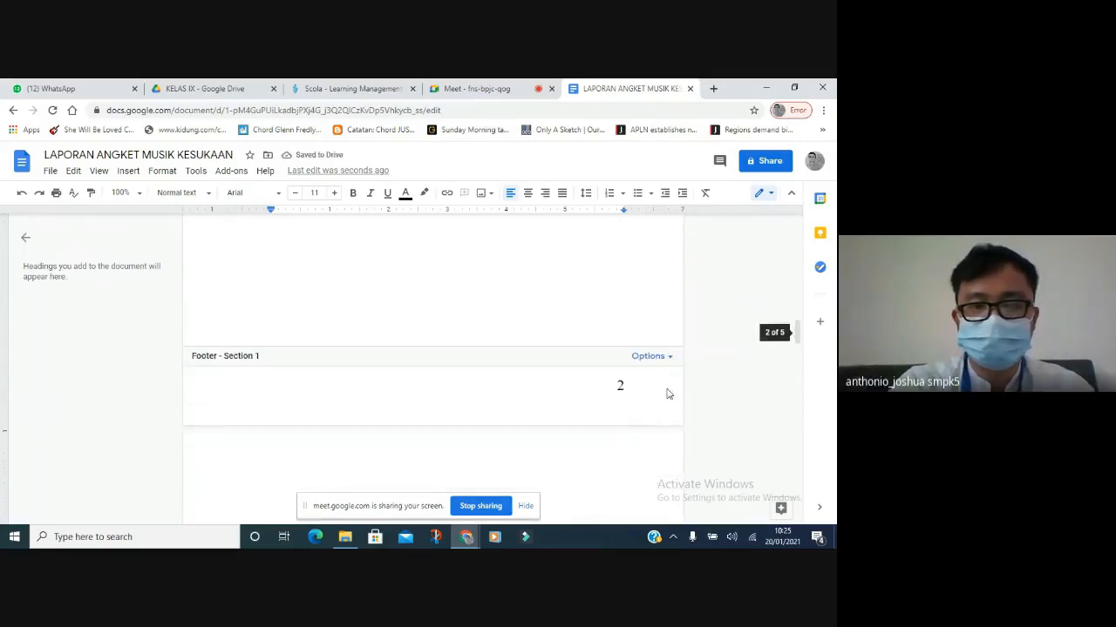
{"action": "left_click", "coordinate": [622, 385]}
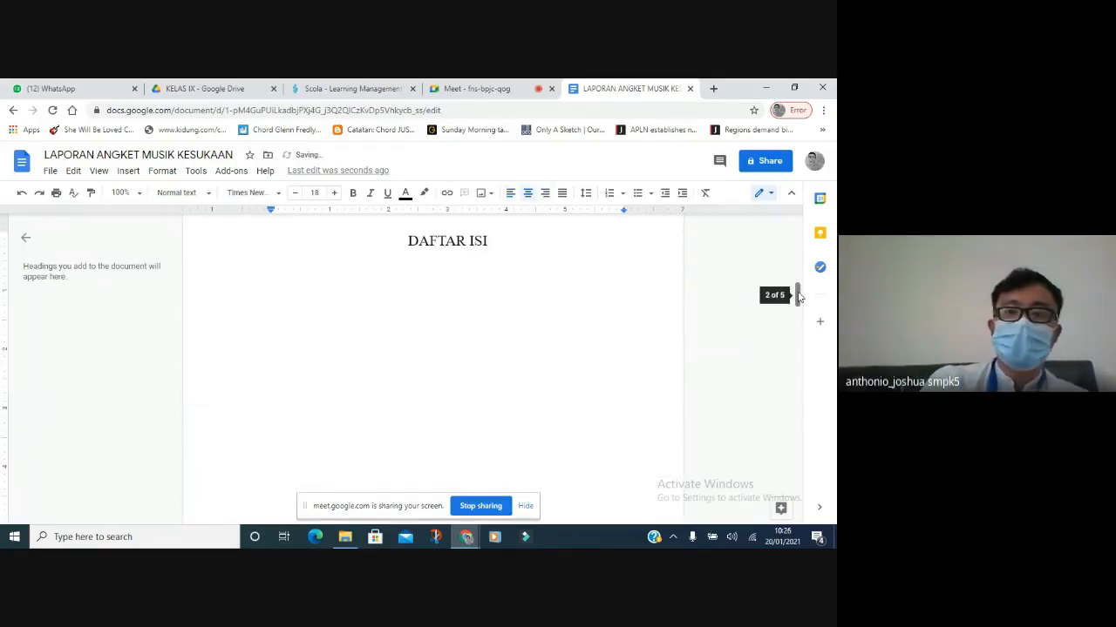
{"action": "mouse_move", "coordinate": [798, 299]}
{"action": "left_mouse_down"}
{"action": "mouse_move", "coordinate": [797, 236]}
{"action": "mouse_move", "coordinate": [796, 289]}
{"action": "left_mouse_up"}
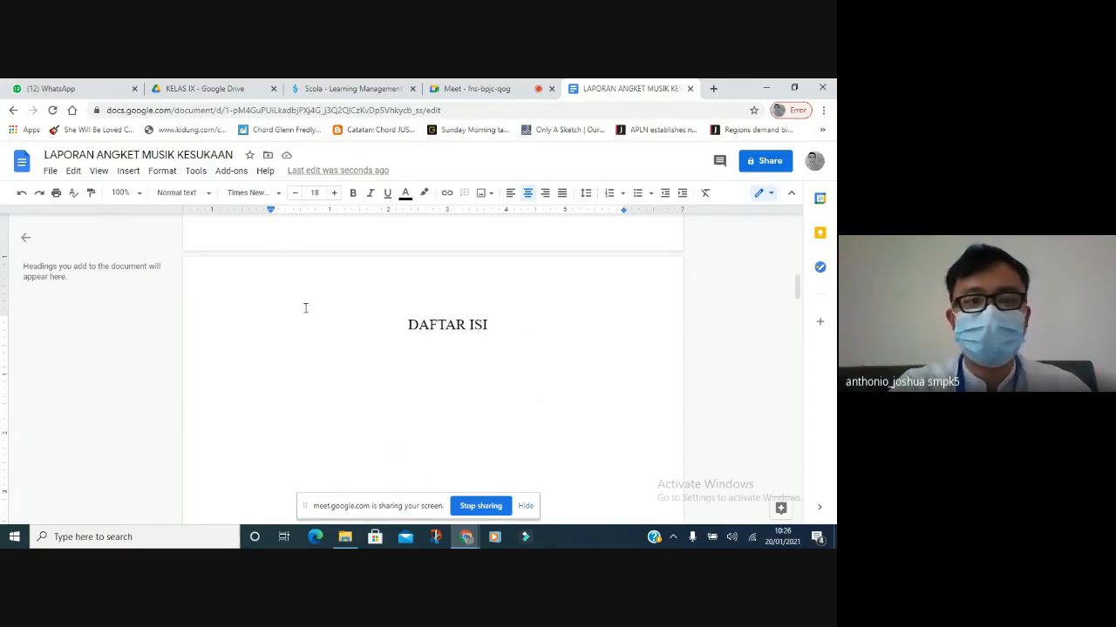
Insert a next-page section break and delete the empty line above BAB I PENDAHULUAN.
{"action": "left_click", "coordinate": [124, 171]}
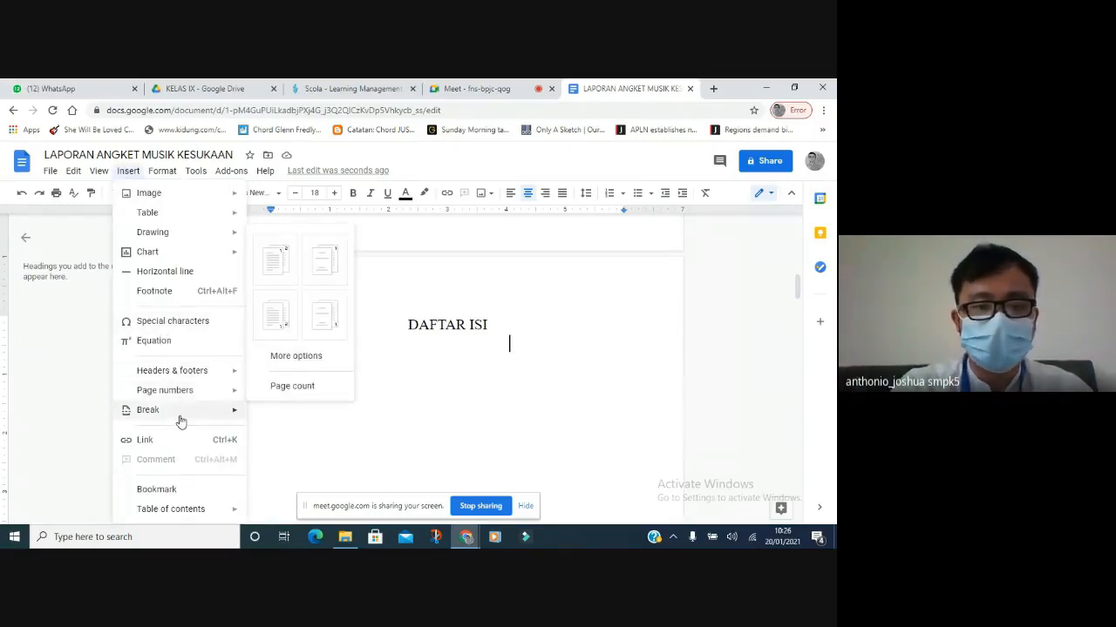
{"action": "mouse_move", "coordinate": [178, 412]}
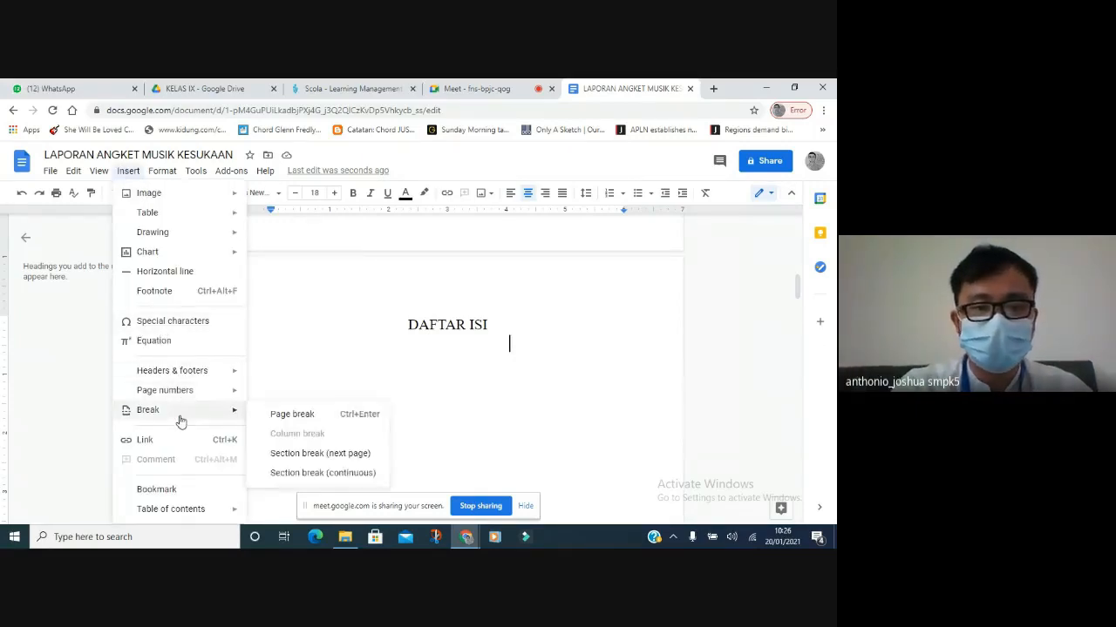
{"action": "left_click", "coordinate": [303, 460]}
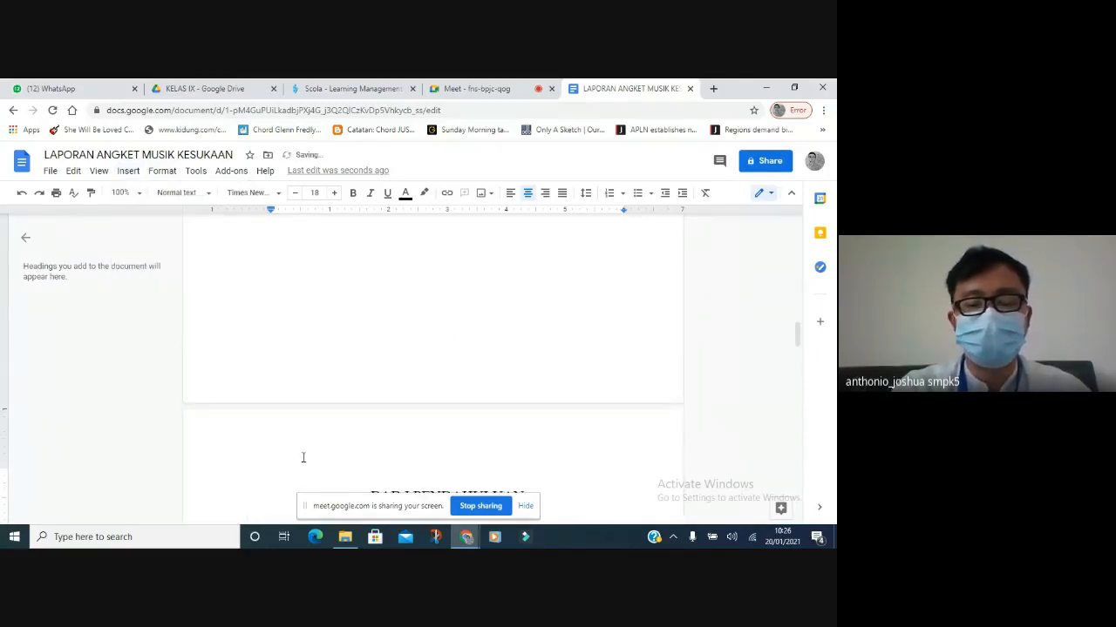
{"action": "key", "text": "Delete"}
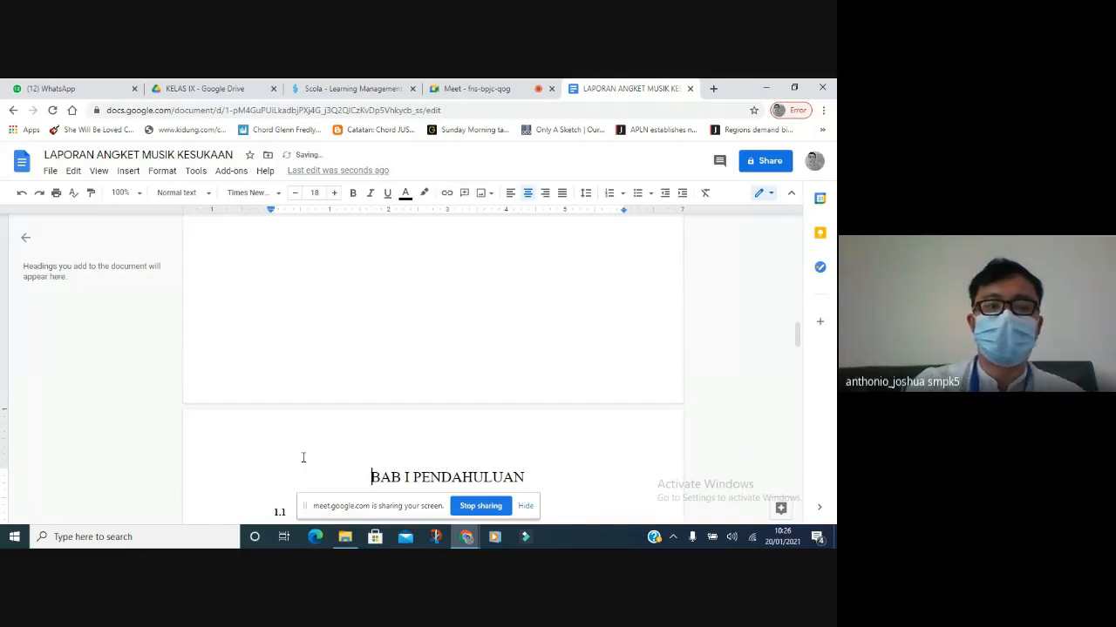
Add footer page numbers and tick Different first page so the cover stays unnumbered.
{"action": "left_click", "coordinate": [129, 171]}
{"action": "mouse_move", "coordinate": [174, 392]}
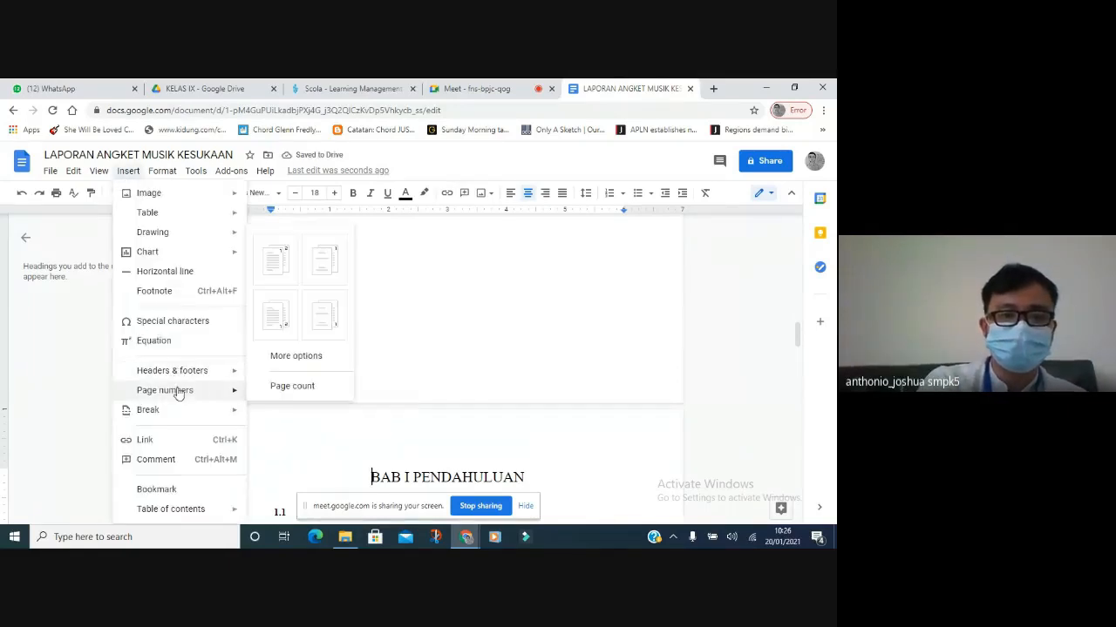
{"action": "left_click", "coordinate": [276, 314]}
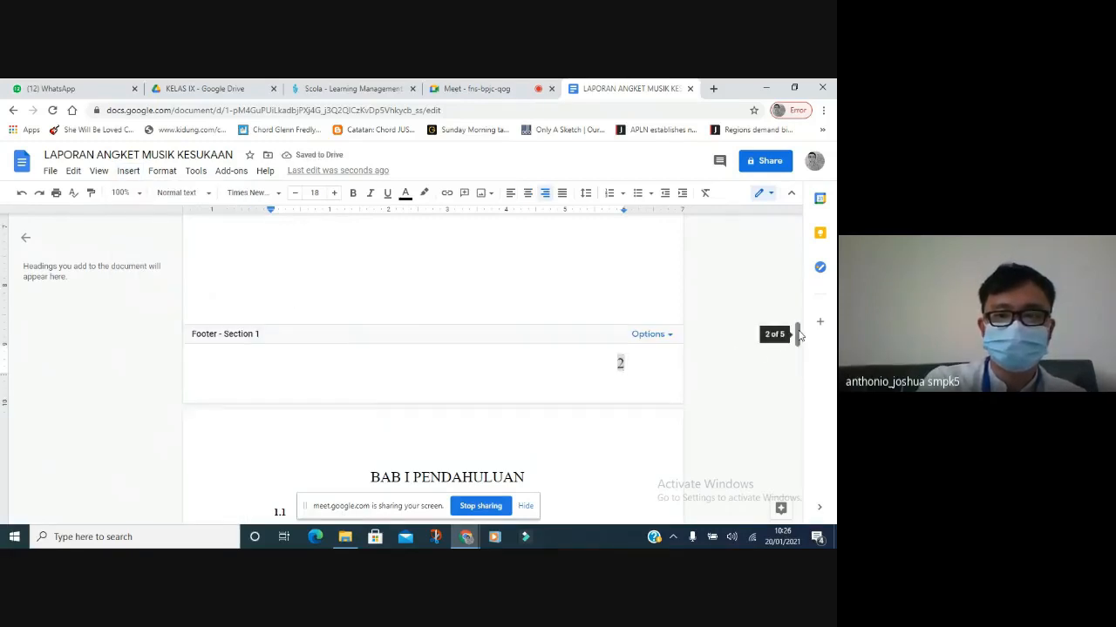
{"action": "left_click_drag", "start_coordinate": [796, 334], "coordinate": [796, 263]}
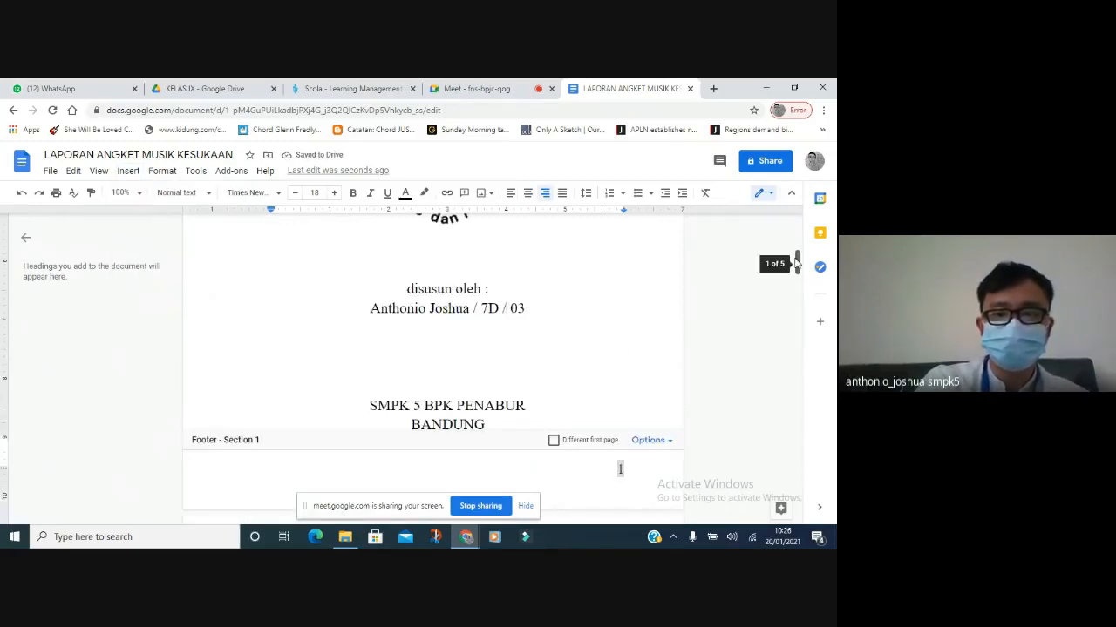
{"action": "left_click", "coordinate": [554, 443]}
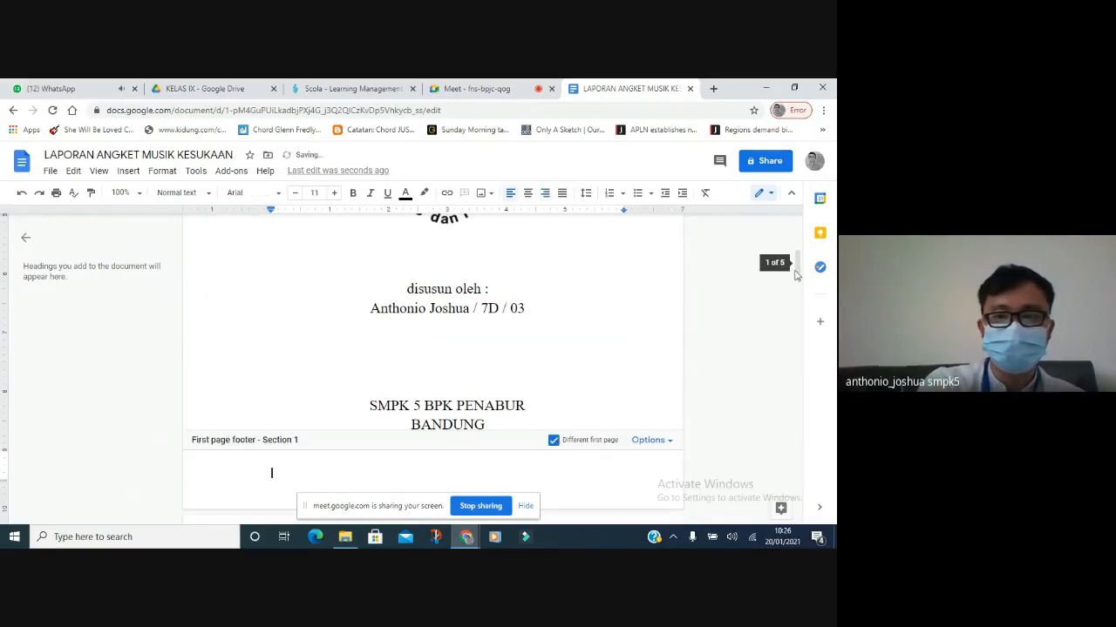
{"action": "left_click_drag", "start_coordinate": [796, 268], "coordinate": [794, 344]}
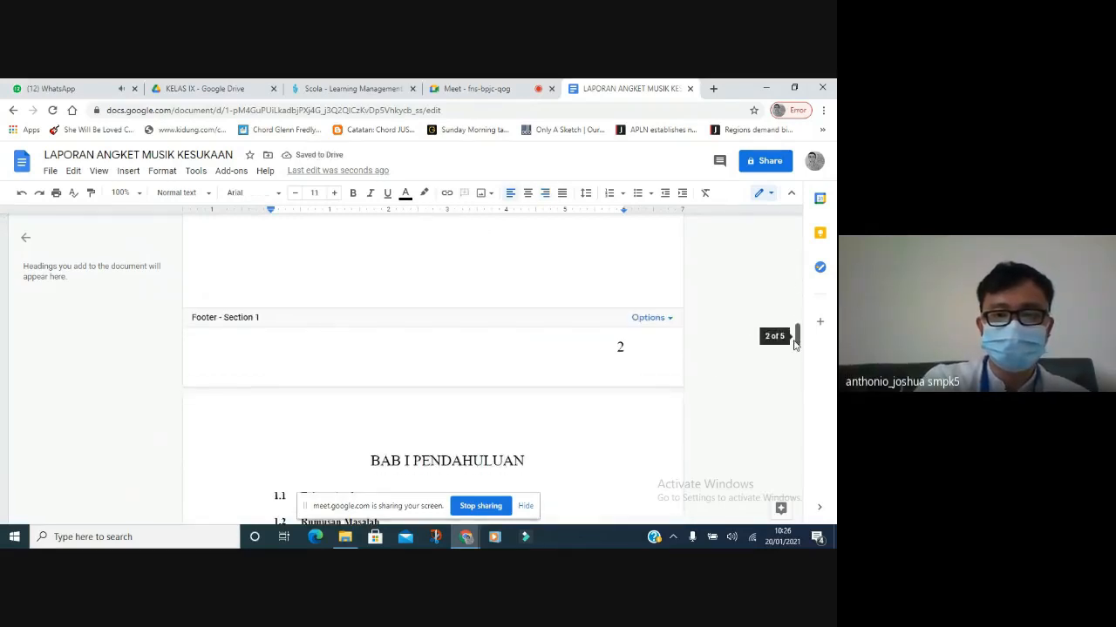
Set section 1's page numbering Start at value to 0, then return to the page body.
{"action": "left_click", "coordinate": [649, 327]}
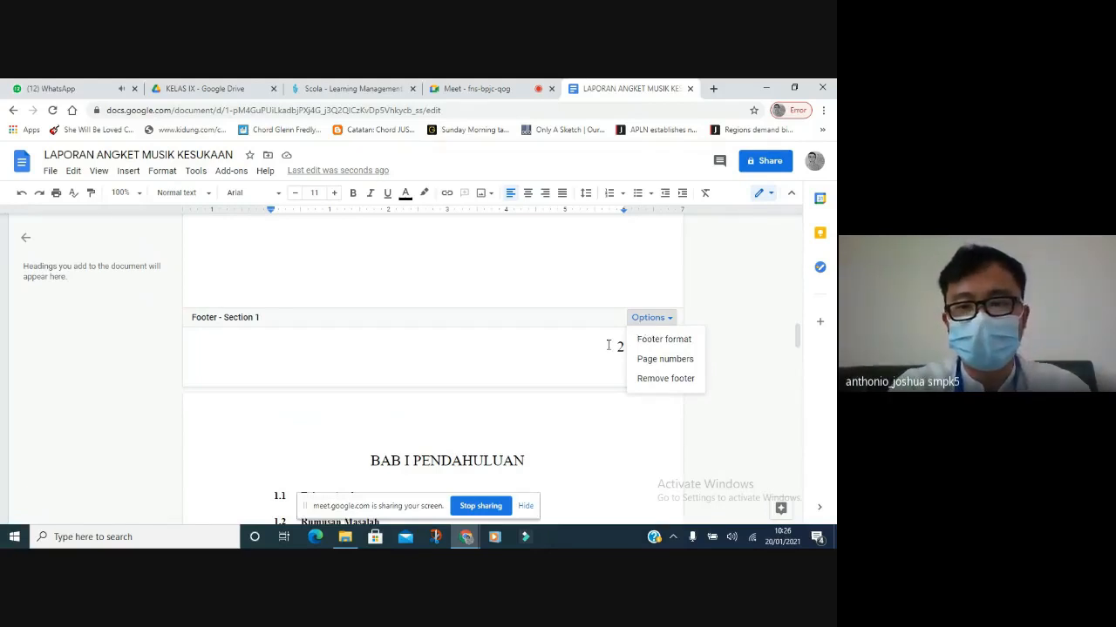
{"action": "left_click", "coordinate": [642, 364]}
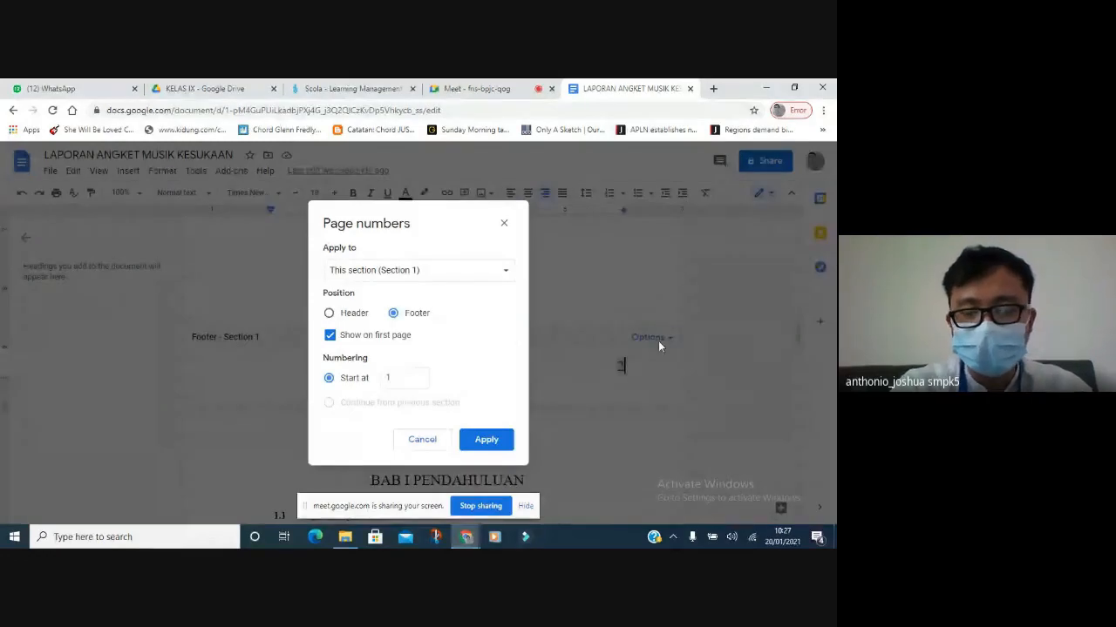
{"action": "left_click", "coordinate": [388, 380]}
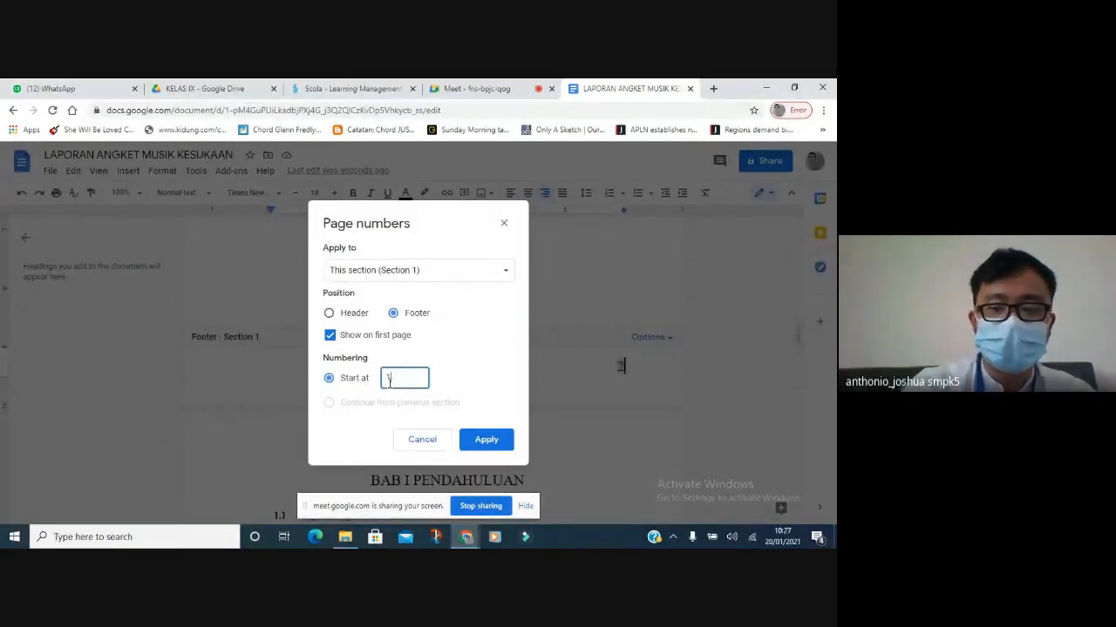
{"action": "type", "text": "0"}
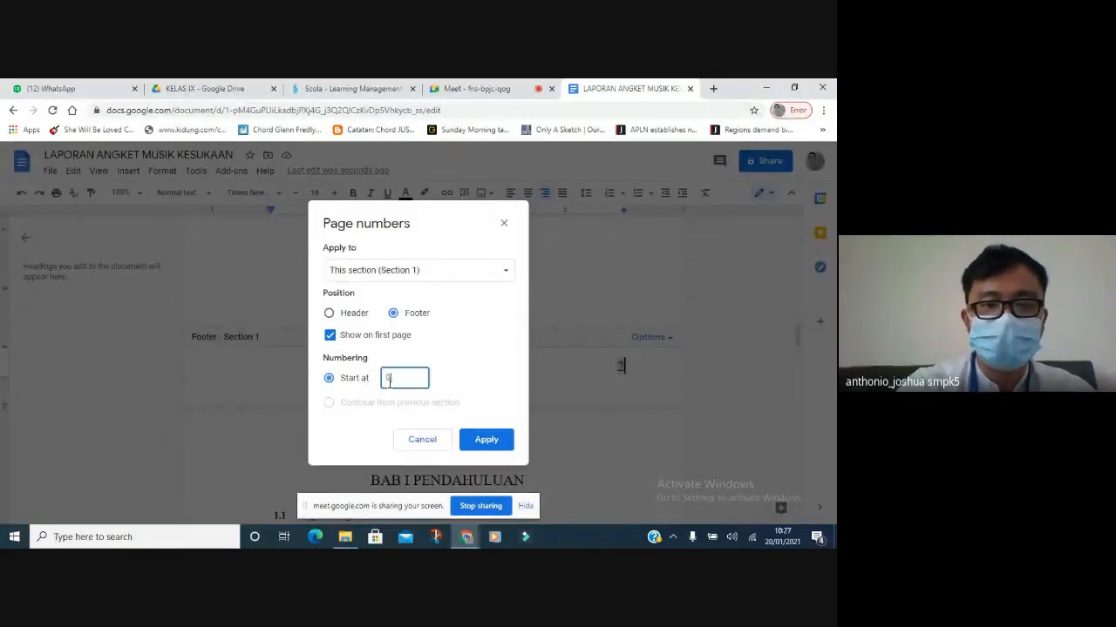
{"action": "left_click", "coordinate": [487, 440]}
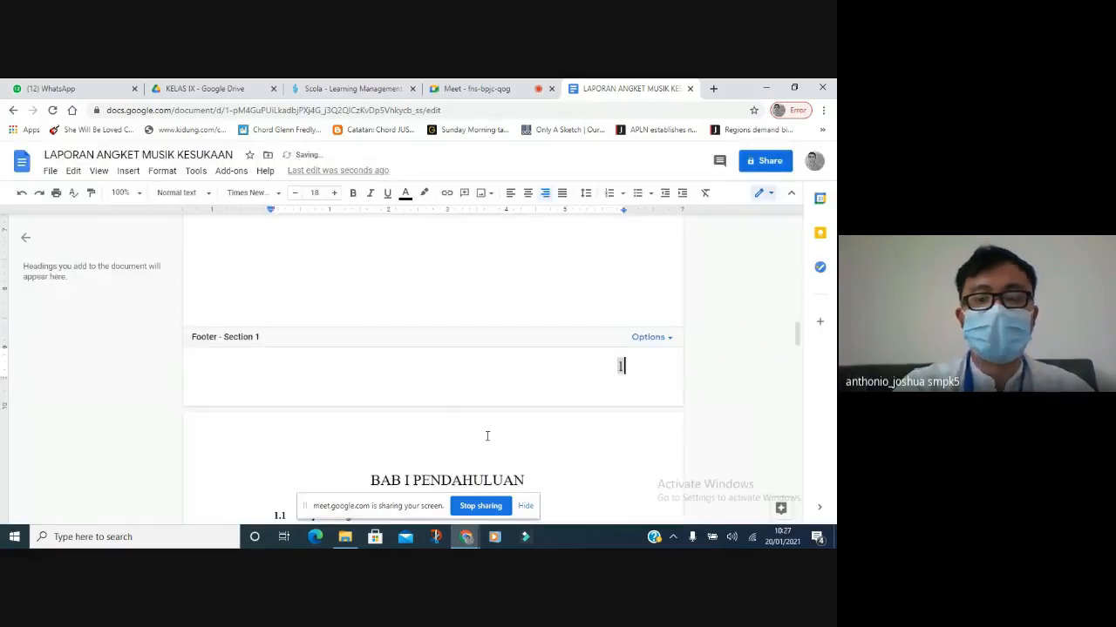
{"action": "double_click", "coordinate": [523, 308]}
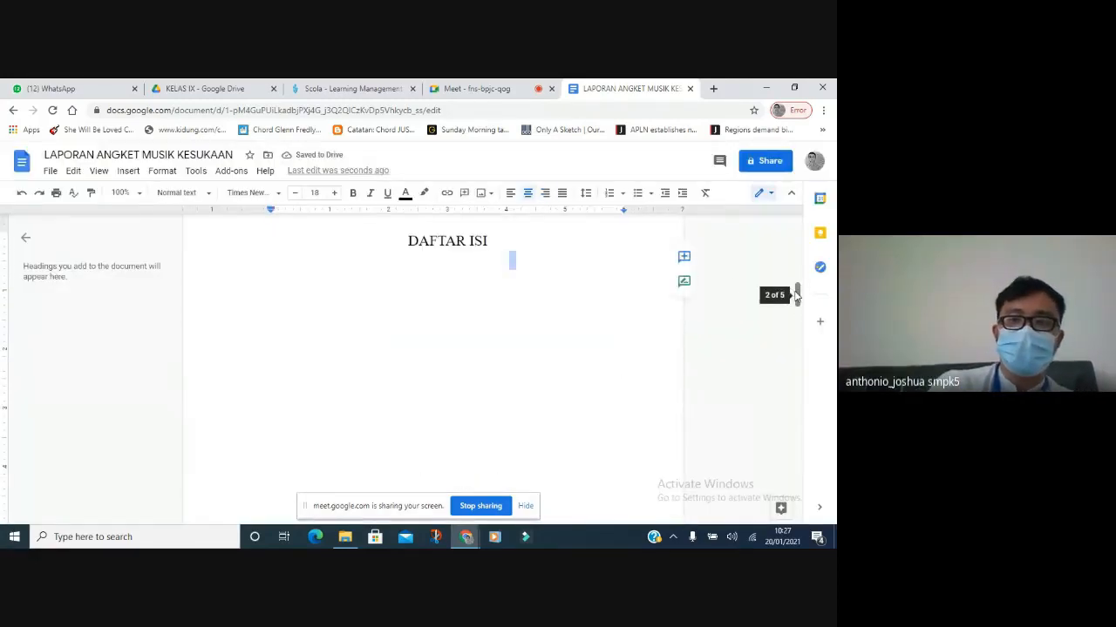
{"action": "left_click_drag", "start_coordinate": [796, 296], "coordinate": [786, 514]}
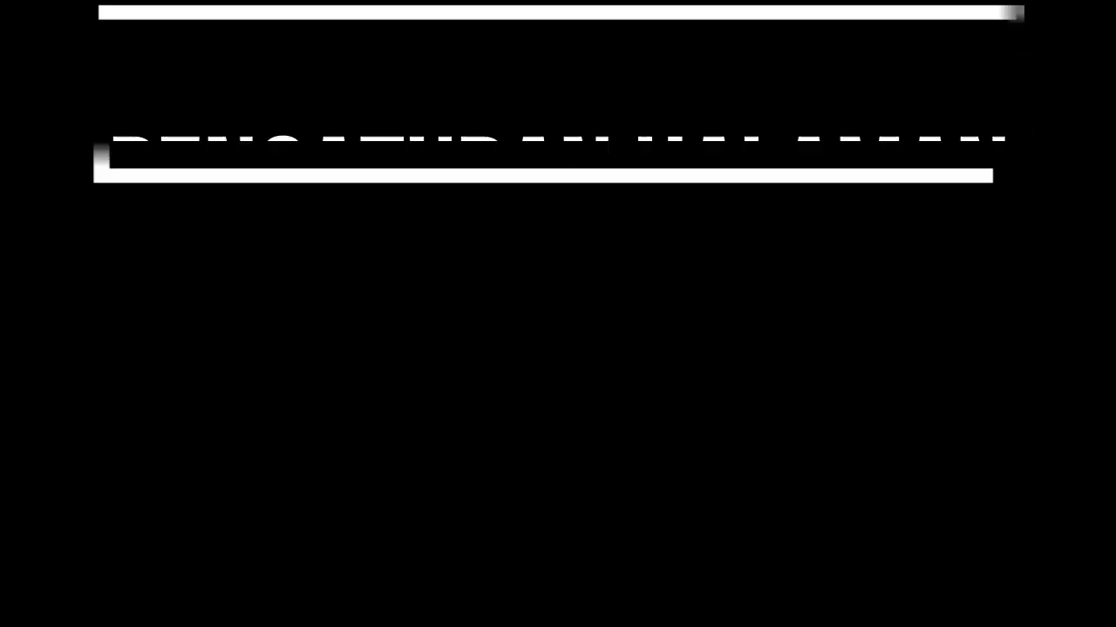
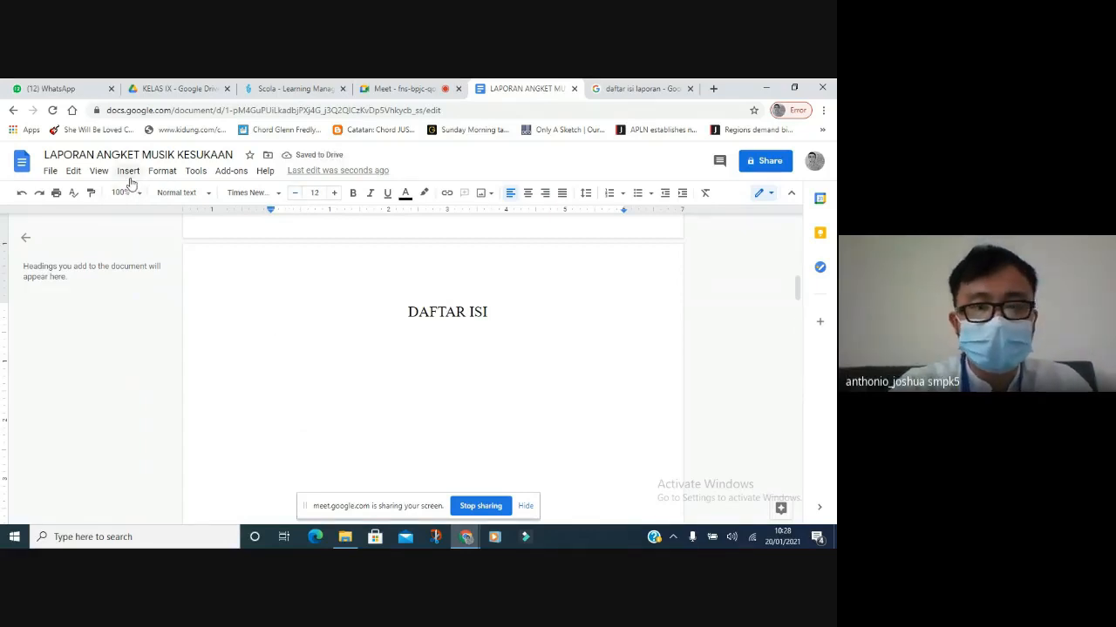
Insert a table of contents with page numbers on a new line under the DAFTAR ISI title.
{"action": "key", "text": "Return"}
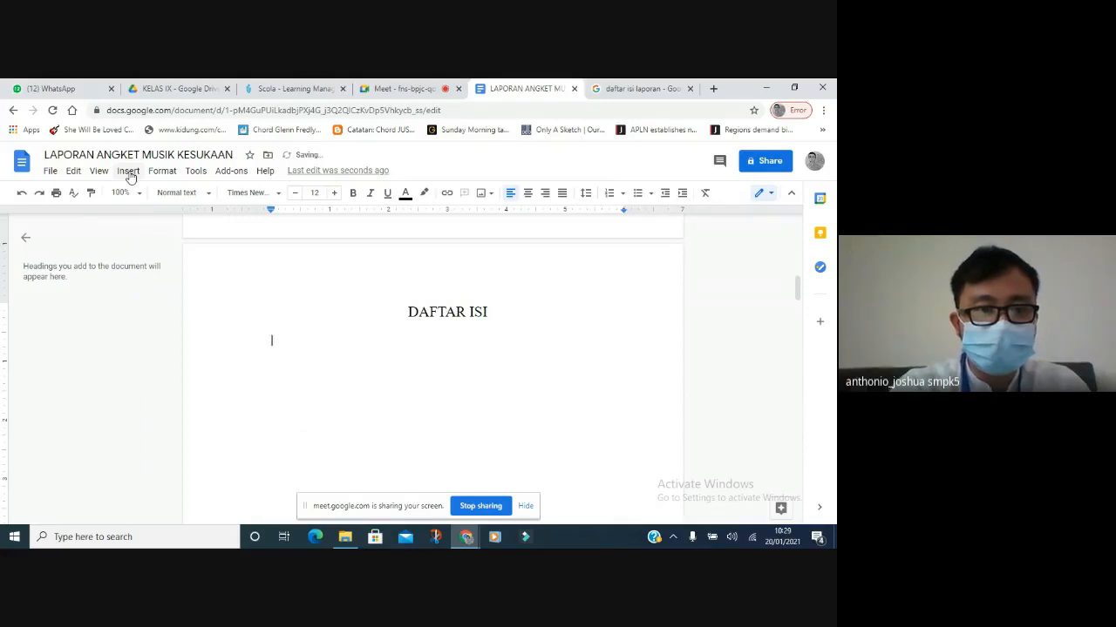
{"action": "left_click", "coordinate": [128, 172]}
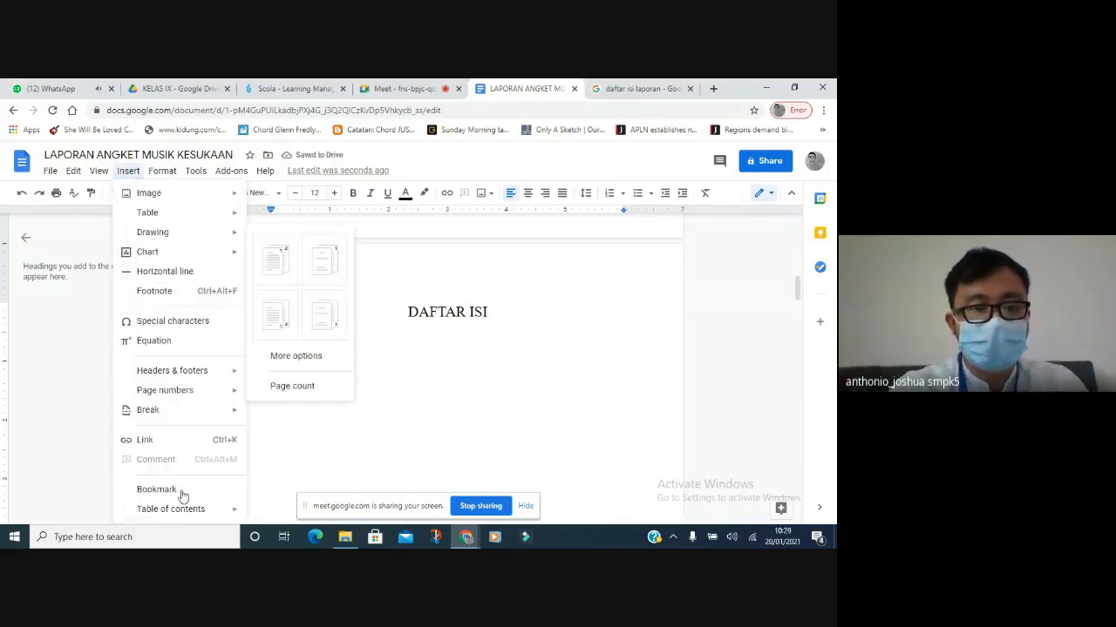
{"action": "mouse_move", "coordinate": [184, 513]}
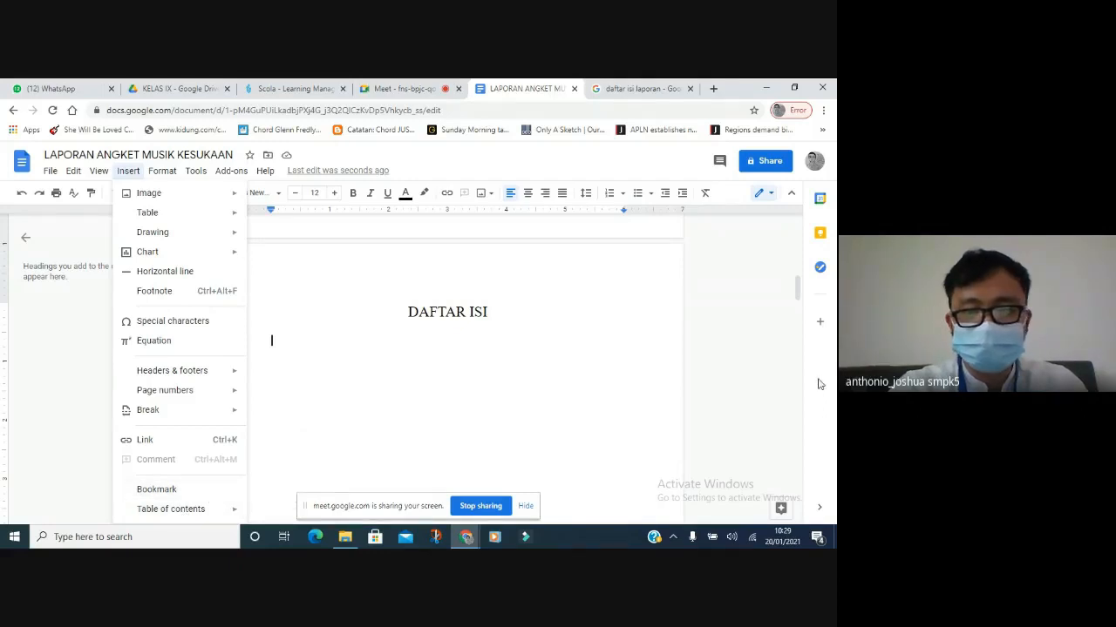
{"action": "left_click_drag", "start_coordinate": [800, 301], "coordinate": [799, 311]}
{"action": "left_click", "coordinate": [126, 171]}
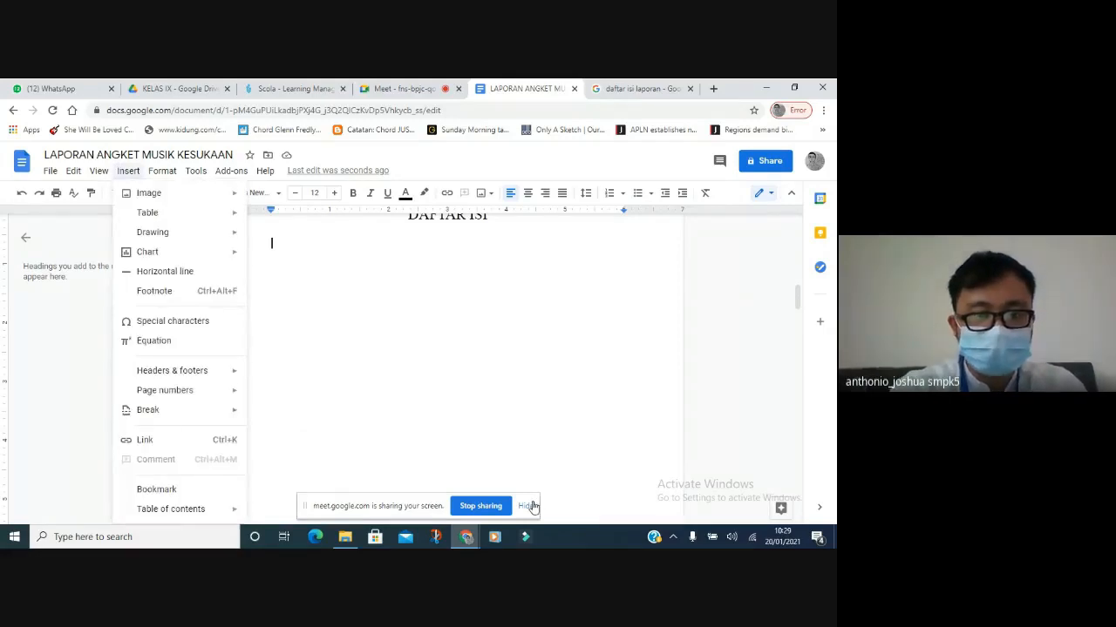
{"action": "left_click", "coordinate": [530, 505]}
{"action": "left_click", "coordinate": [128, 171]}
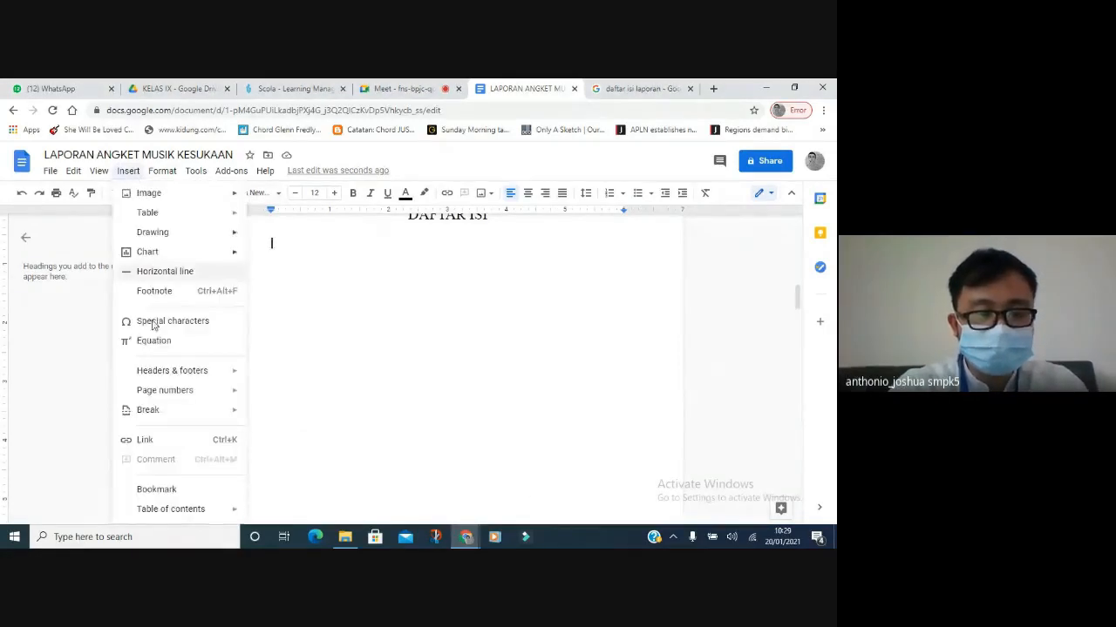
{"action": "mouse_move", "coordinate": [180, 508]}
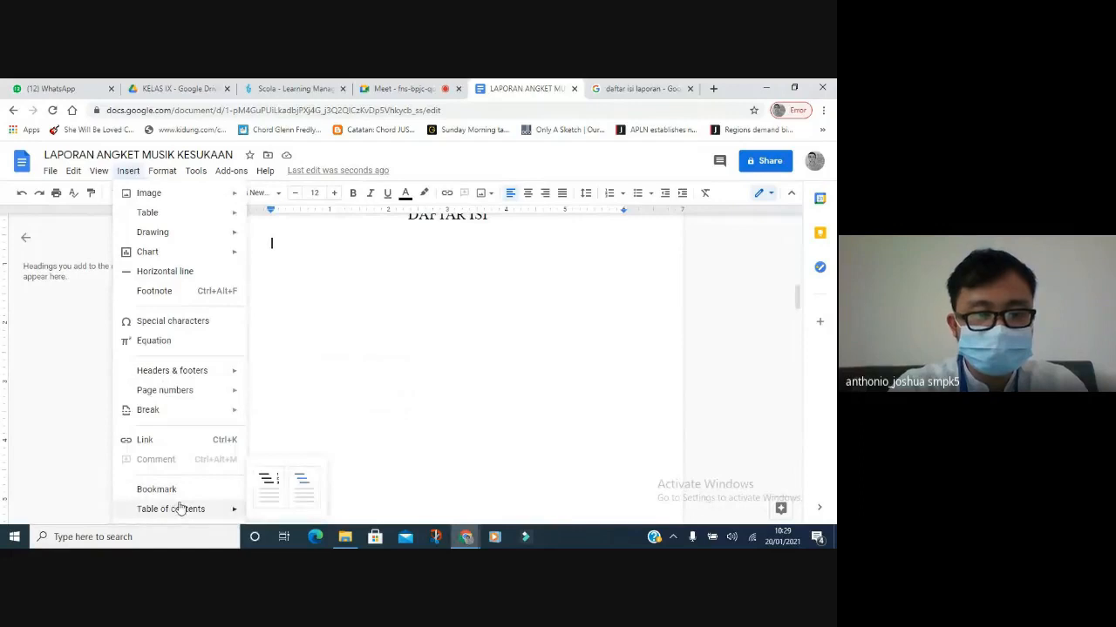
{"action": "left_click", "coordinate": [267, 483]}
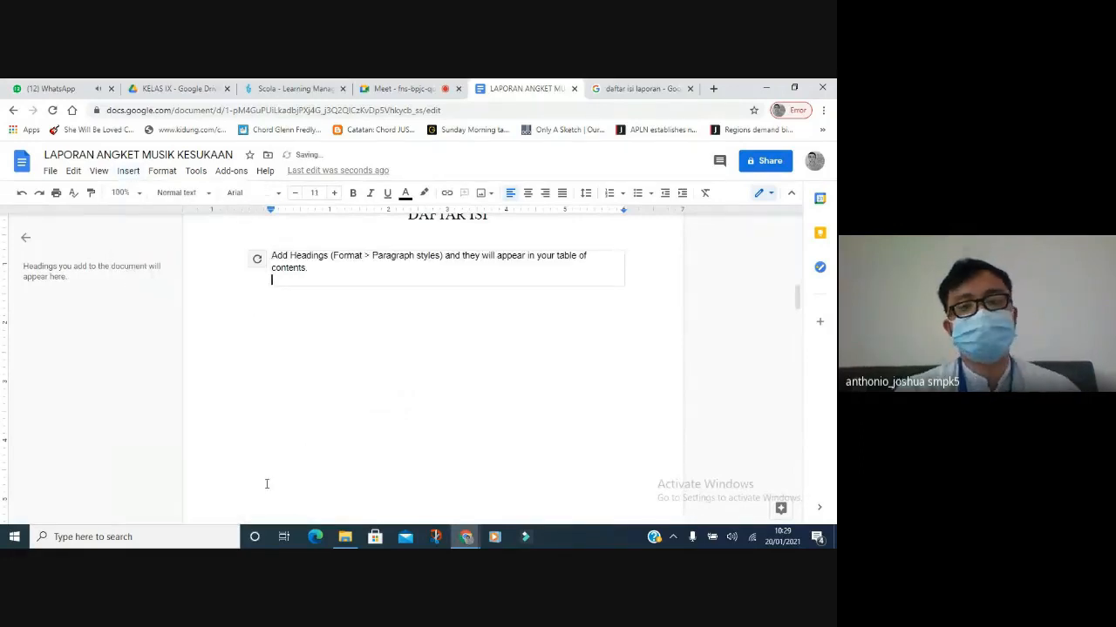
{"action": "scroll", "coordinate": [319, 396], "scroll_direction": "up", "scroll_amount": 2}
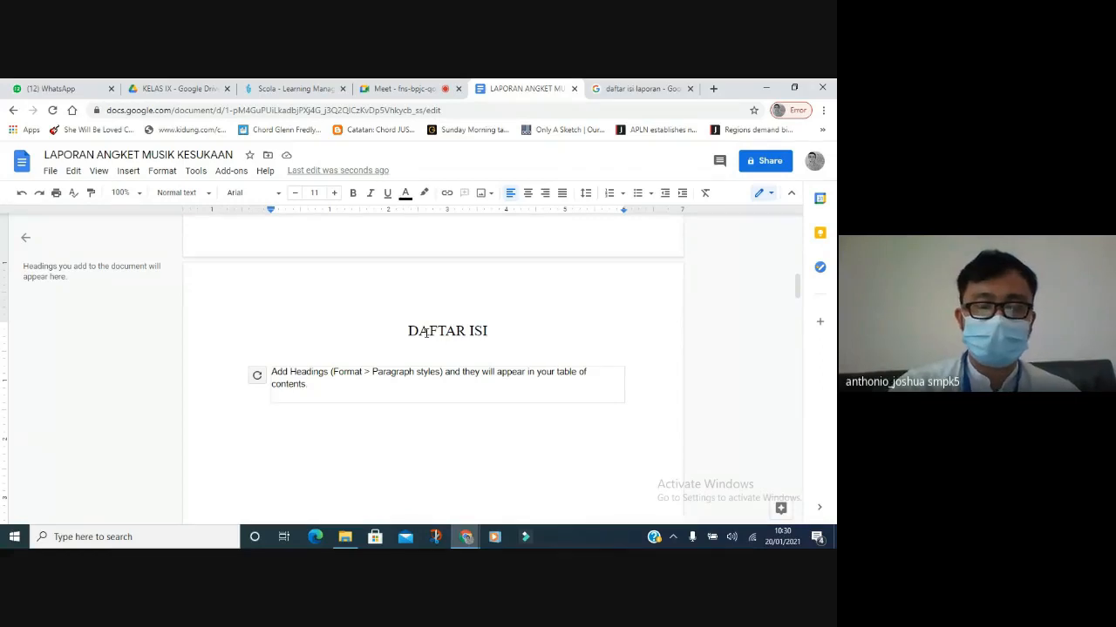
Style DAFTAR ISI as Heading 1, then set it to Times New Roman at 18 pt.
{"action": "left_click", "coordinate": [414, 333]}
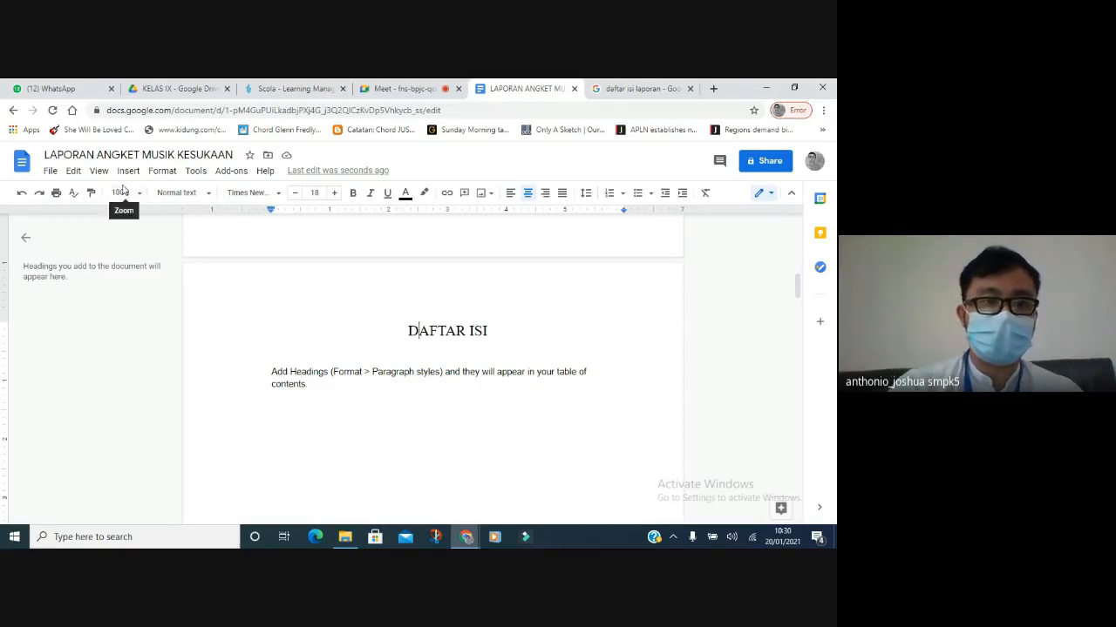
{"action": "left_click", "coordinate": [206, 200]}
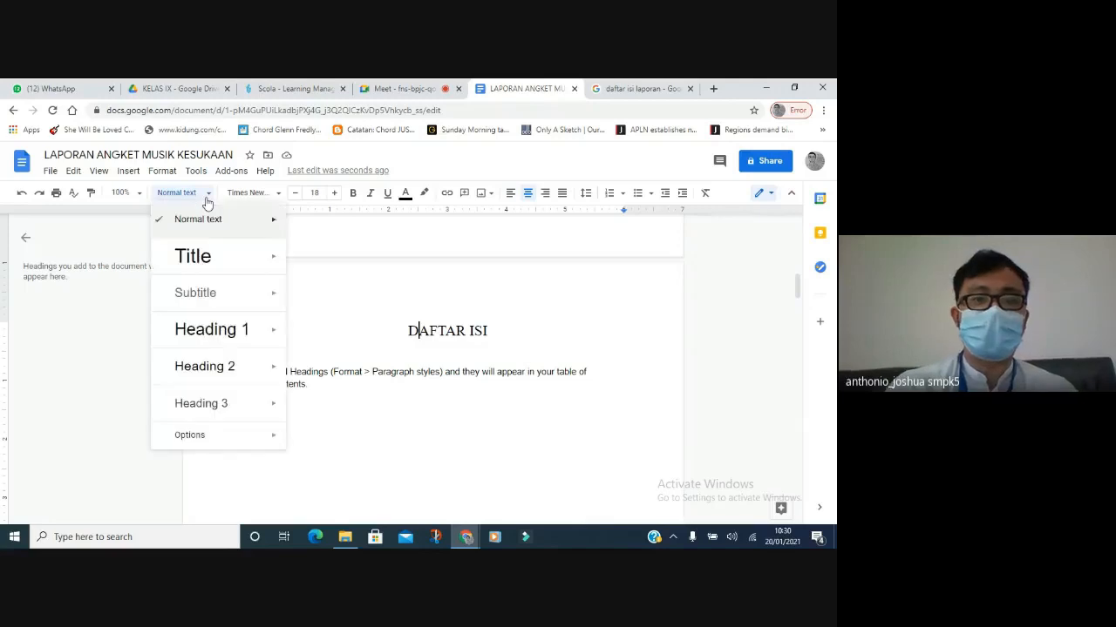
{"action": "left_click", "coordinate": [211, 337]}
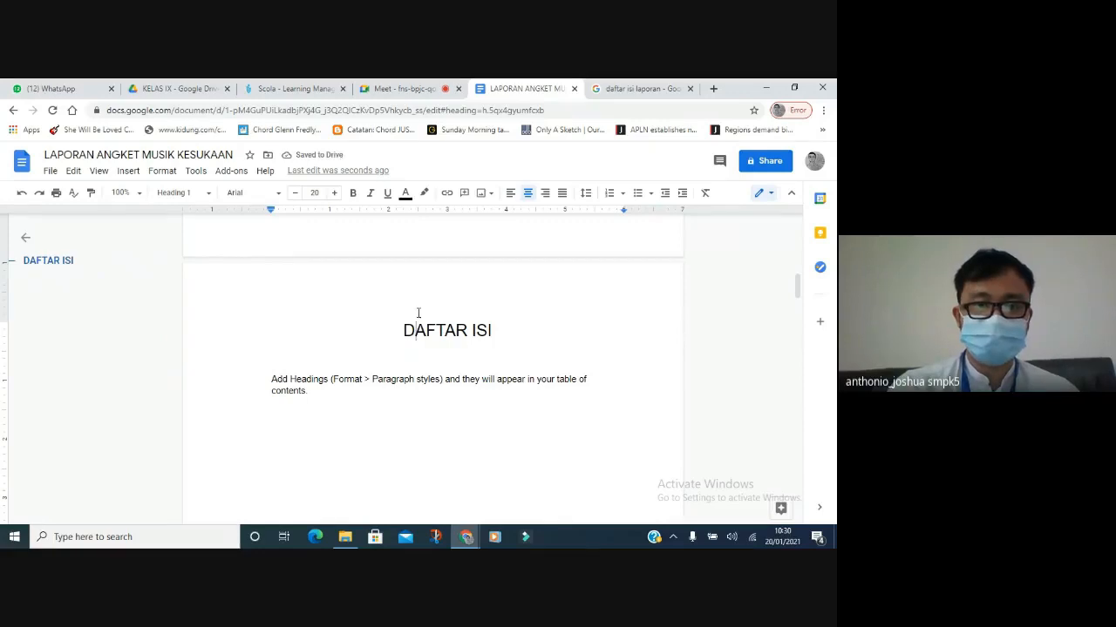
{"action": "left_click_drag", "start_coordinate": [403, 330], "coordinate": [502, 335]}
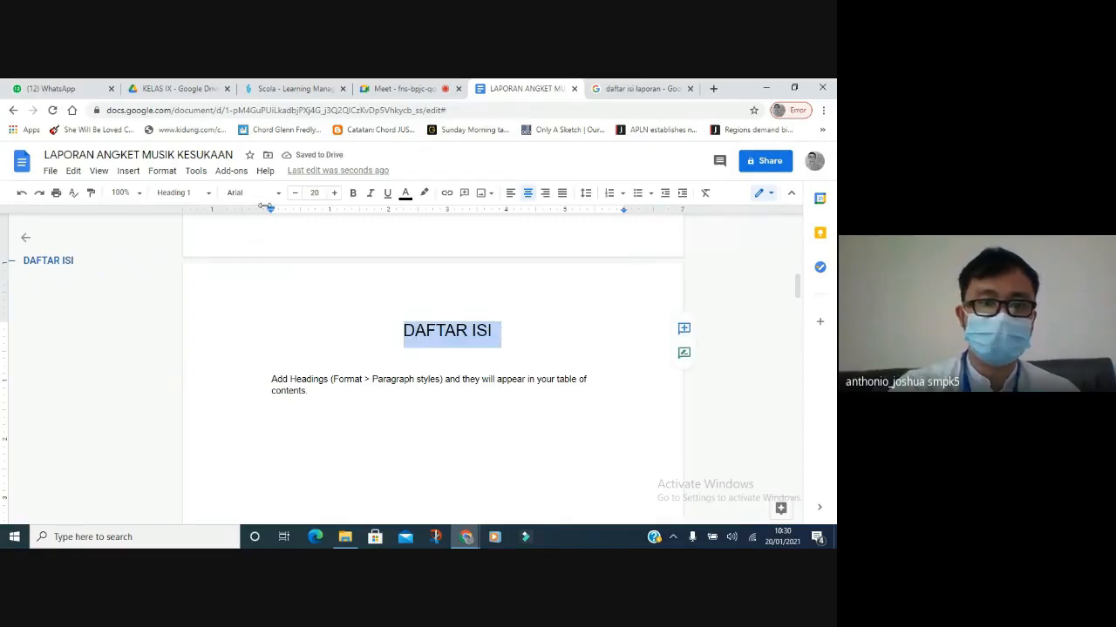
{"action": "left_click", "coordinate": [268, 194]}
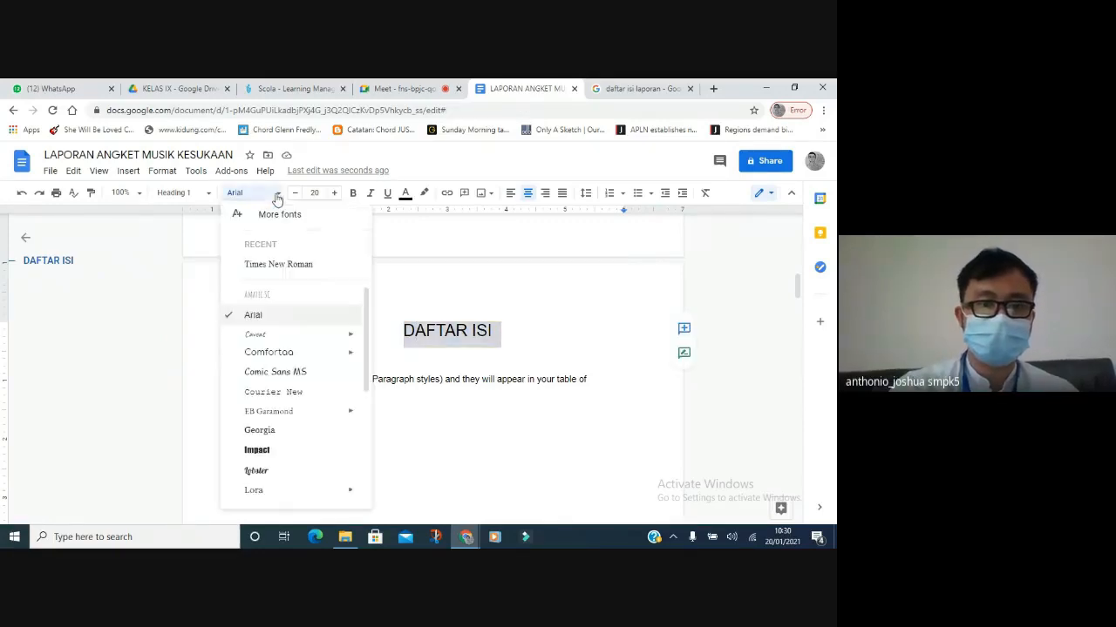
{"action": "left_click", "coordinate": [274, 264]}
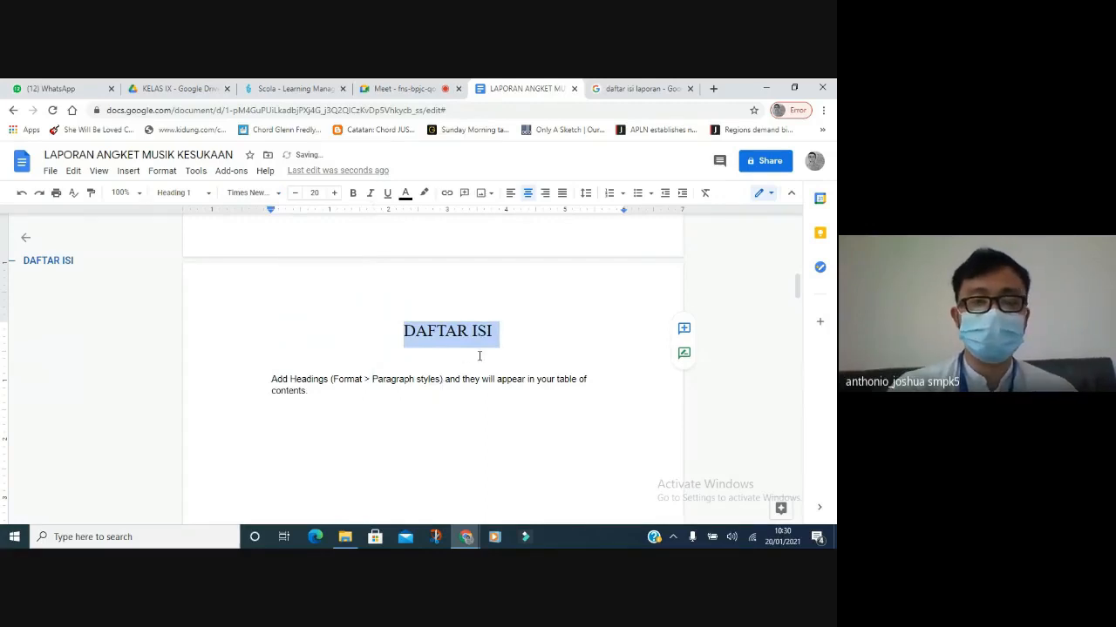
{"action": "left_click", "coordinate": [295, 196]}
{"action": "left_click", "coordinate": [294, 197]}
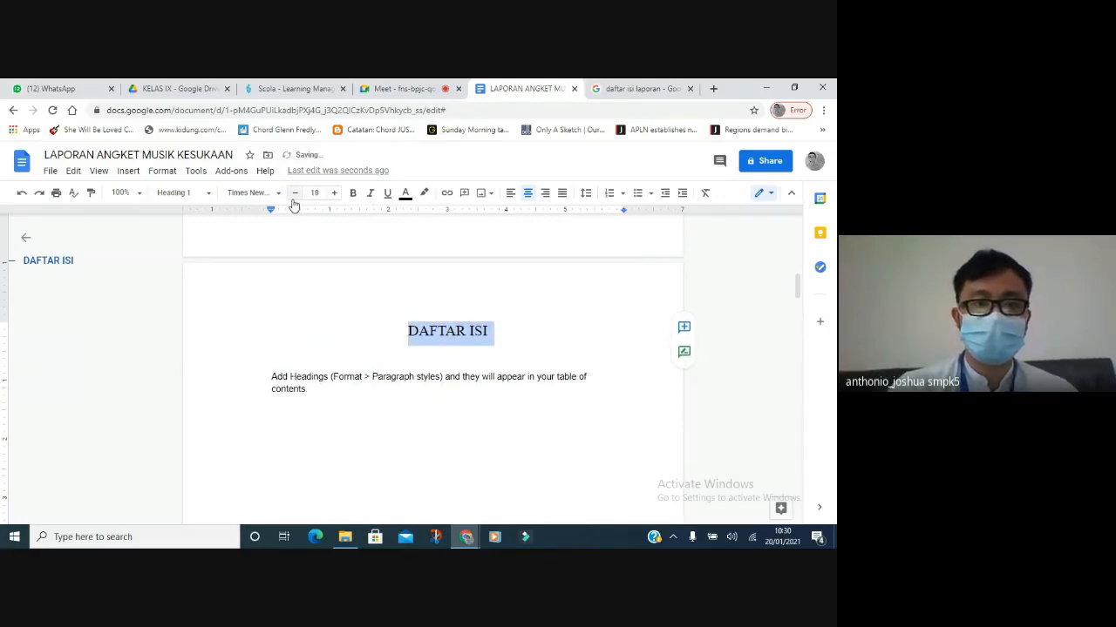
{"action": "left_click", "coordinate": [333, 390]}
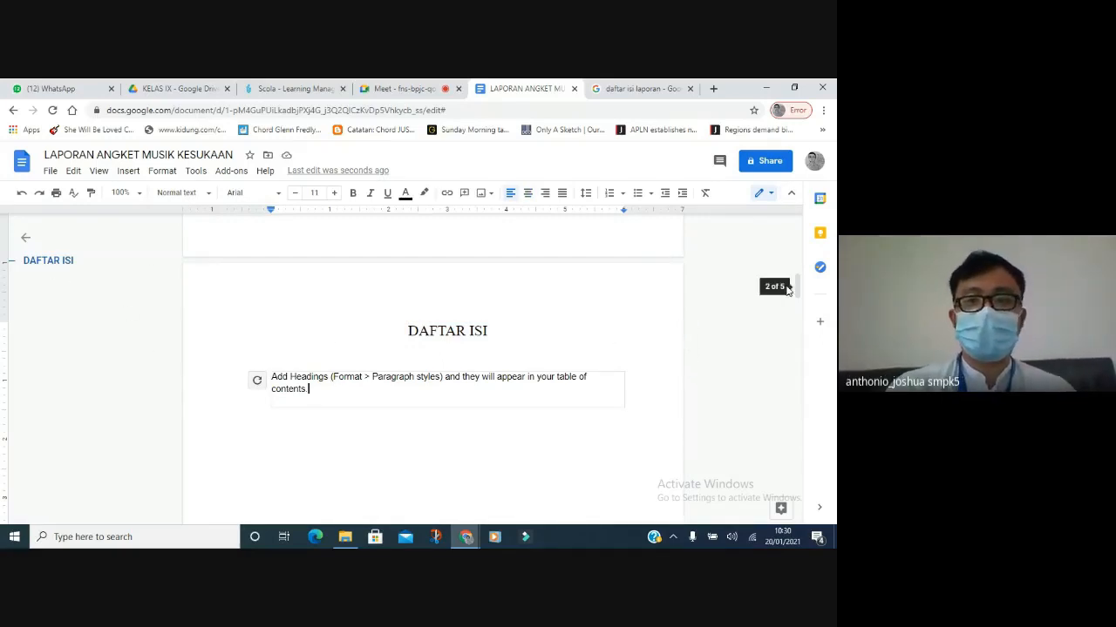
Style BAB I PENDAHULUAN as Heading 1, reduced to 18 pt in Times New Roman.
{"action": "left_click_drag", "start_coordinate": [796, 291], "coordinate": [792, 347]}
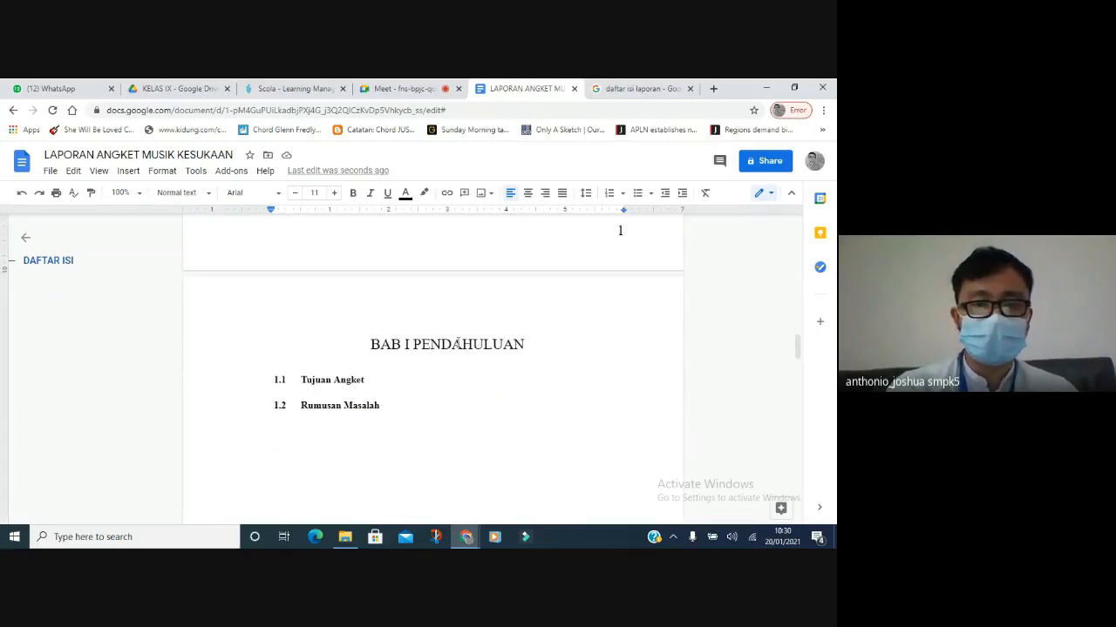
{"action": "left_click", "coordinate": [455, 344]}
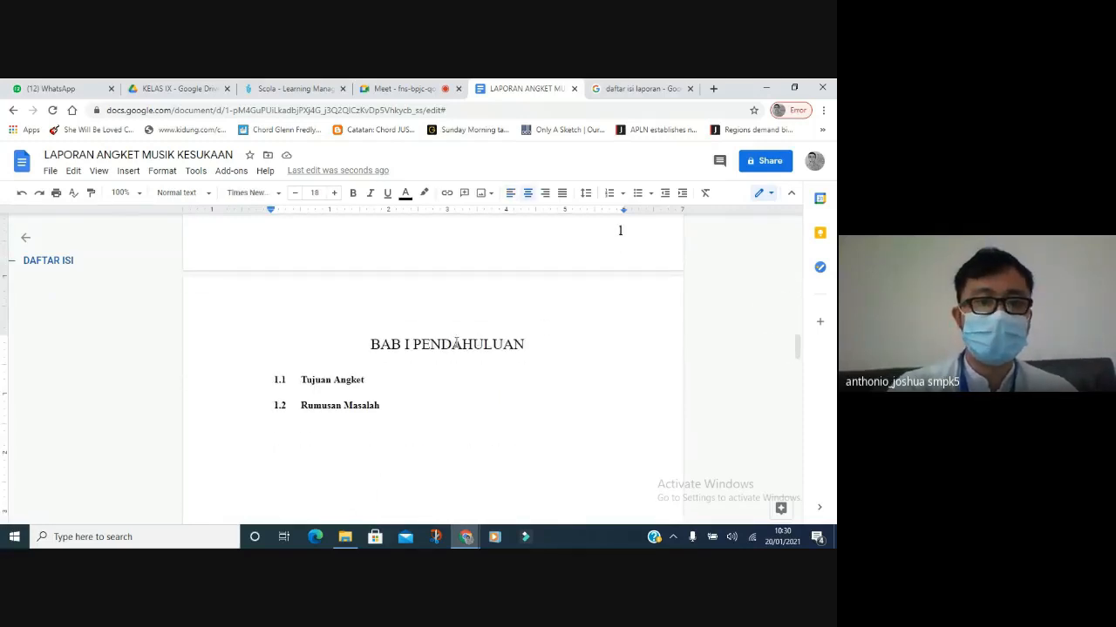
{"action": "left_click", "coordinate": [200, 195]}
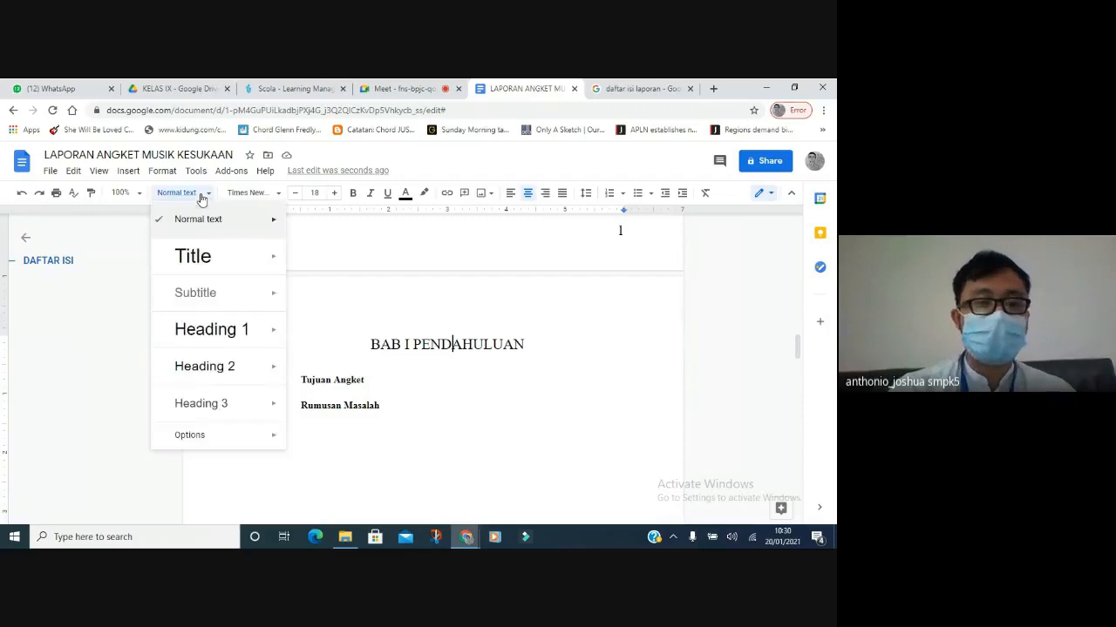
{"action": "left_click", "coordinate": [192, 335]}
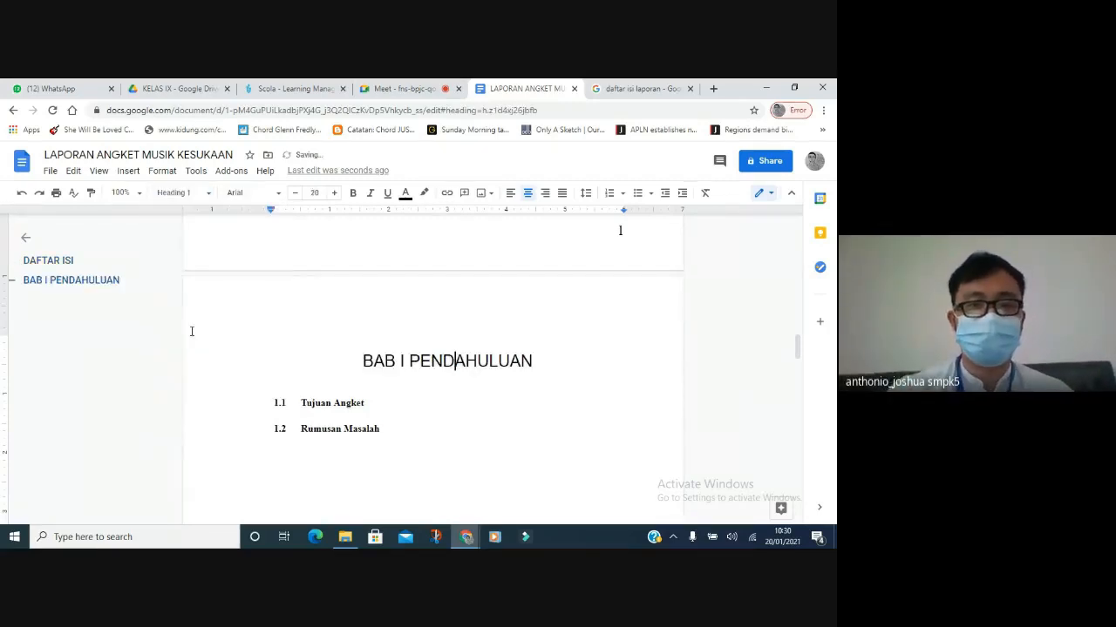
{"action": "left_click", "coordinate": [379, 322]}
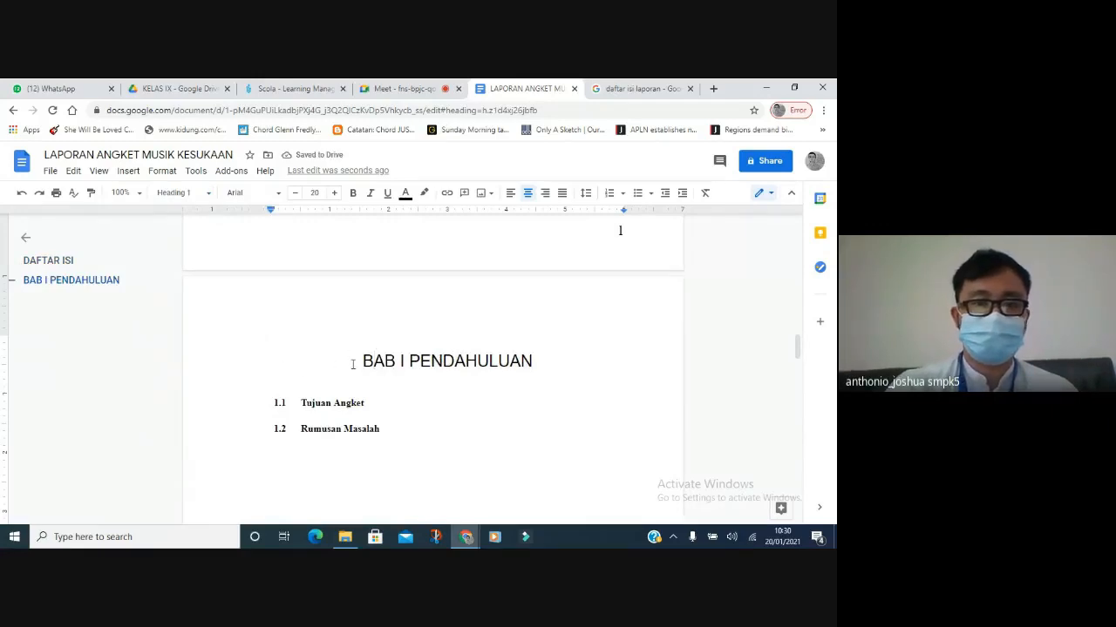
{"action": "left_click_drag", "start_coordinate": [363, 361], "coordinate": [534, 370]}
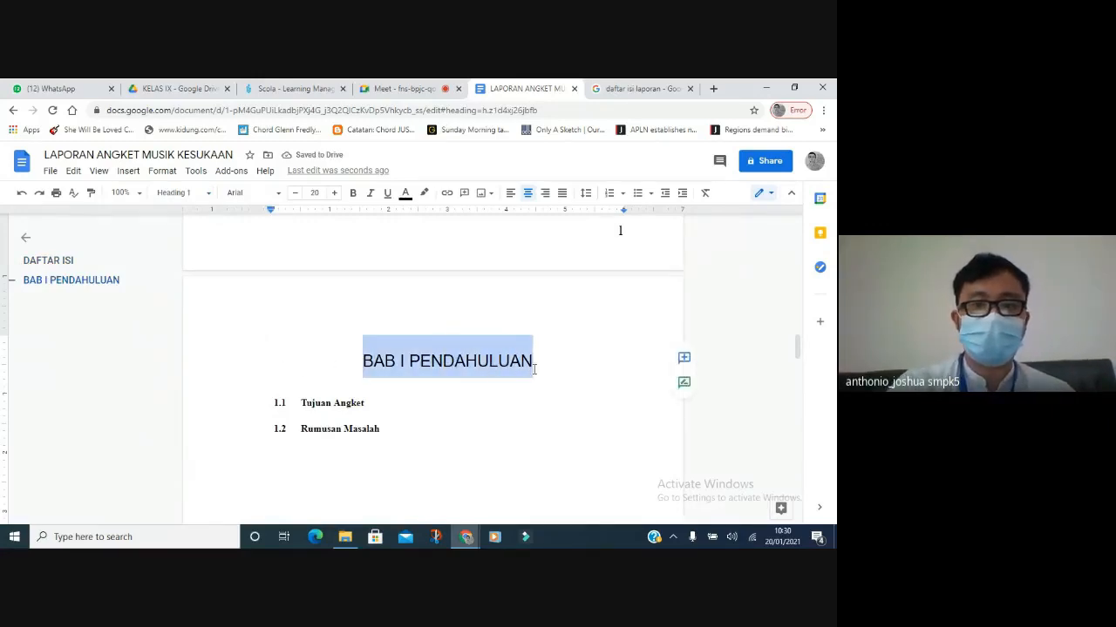
{"action": "left_click", "coordinate": [295, 193]}
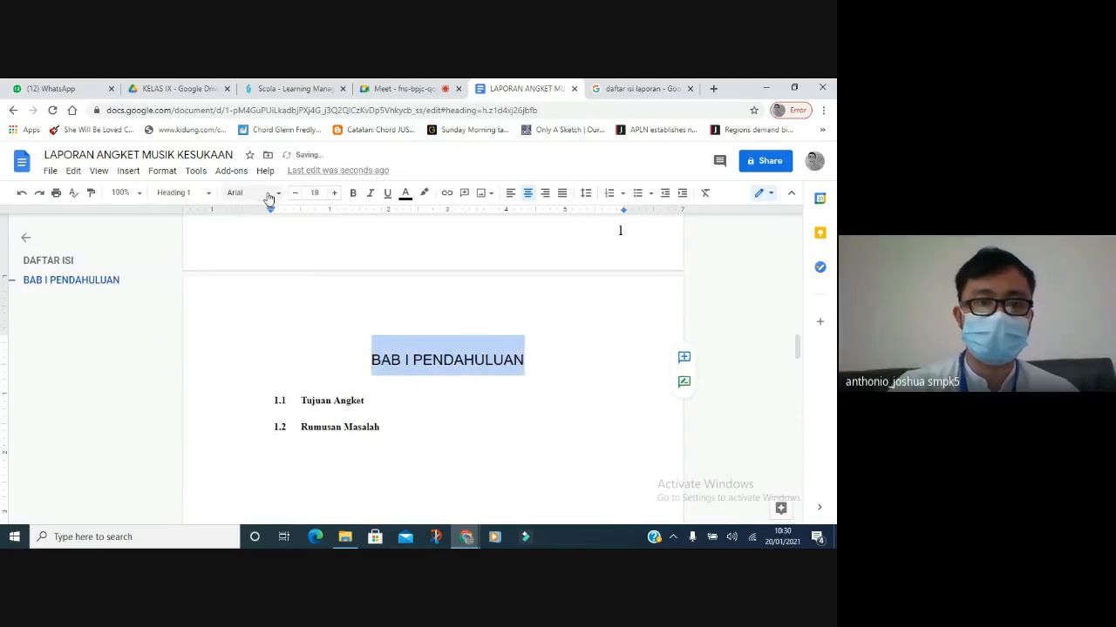
{"action": "left_click", "coordinate": [269, 193]}
{"action": "left_click", "coordinate": [251, 264]}
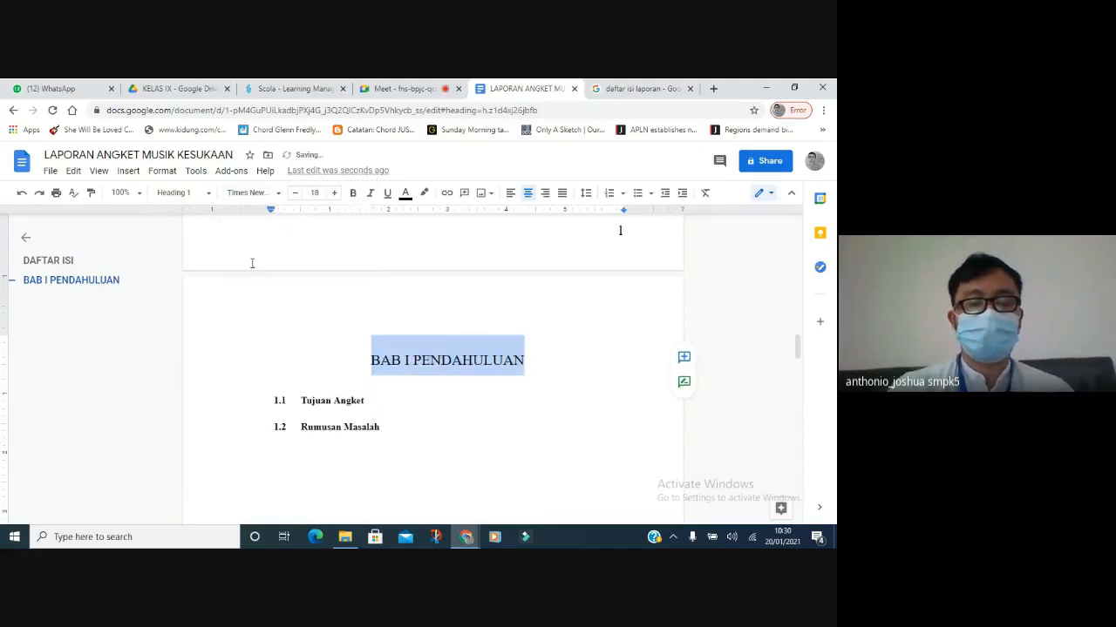
{"action": "left_click", "coordinate": [337, 393]}
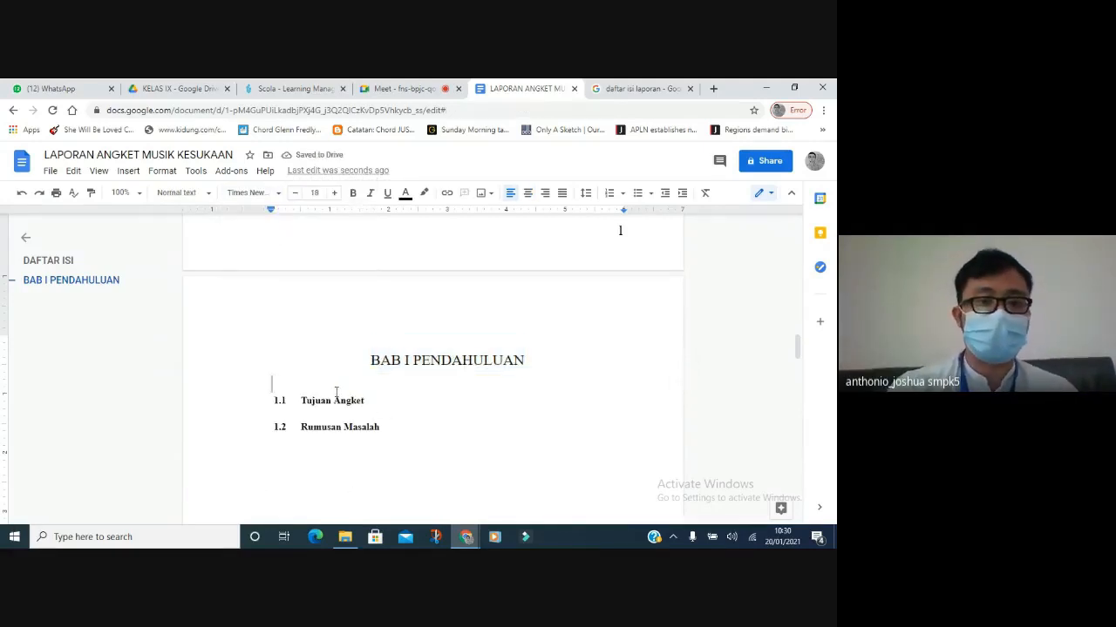
Make Tujuan Angket a Heading 2 in Times New Roman at 12 pt.
{"action": "left_click", "coordinate": [313, 401]}
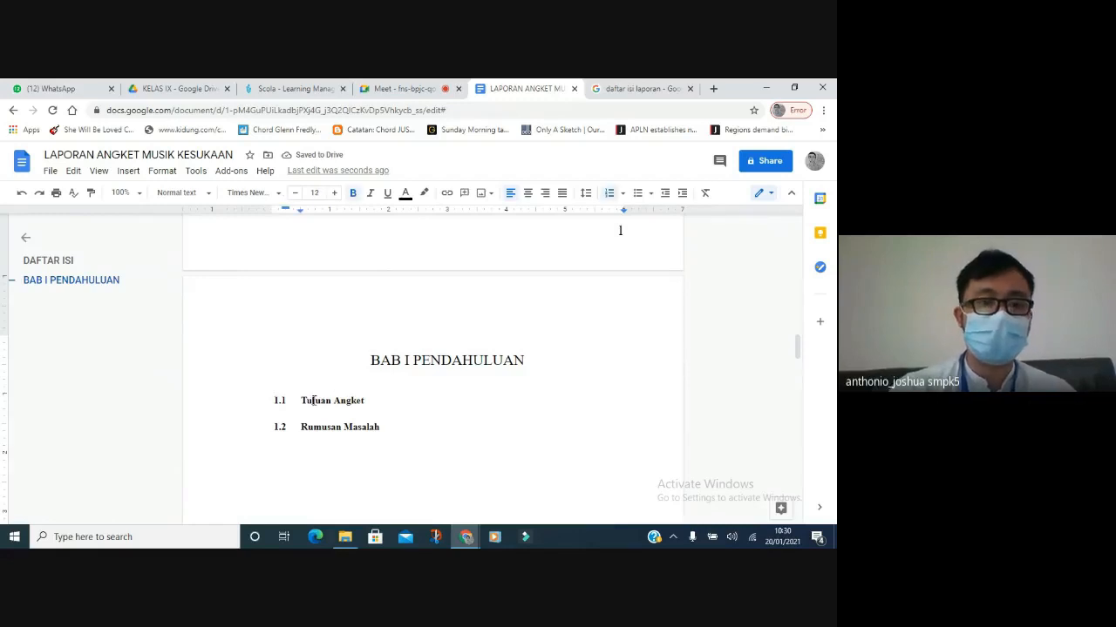
{"action": "left_click", "coordinate": [195, 197]}
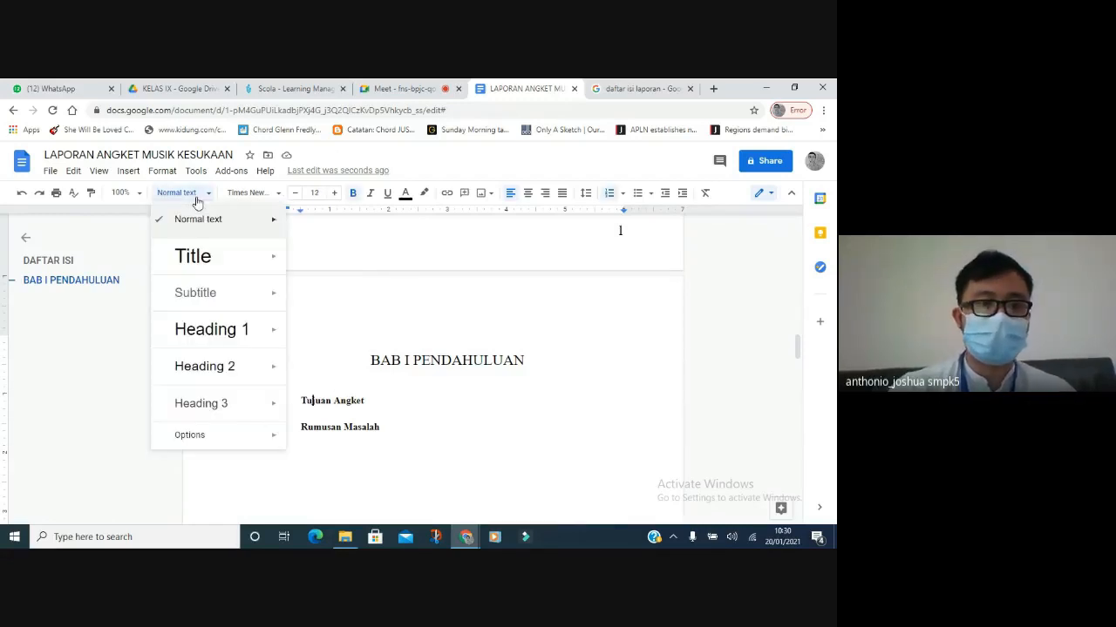
{"action": "left_click", "coordinate": [194, 366]}
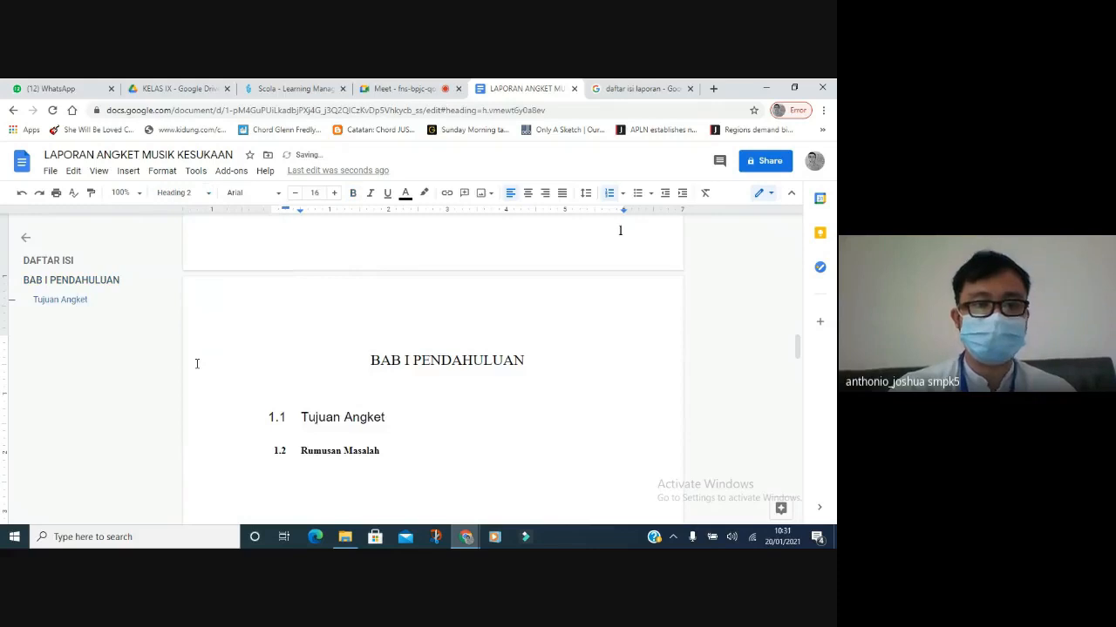
{"action": "left_click_drag", "start_coordinate": [301, 417], "coordinate": [385, 418]}
{"action": "left_click", "coordinate": [297, 194]}
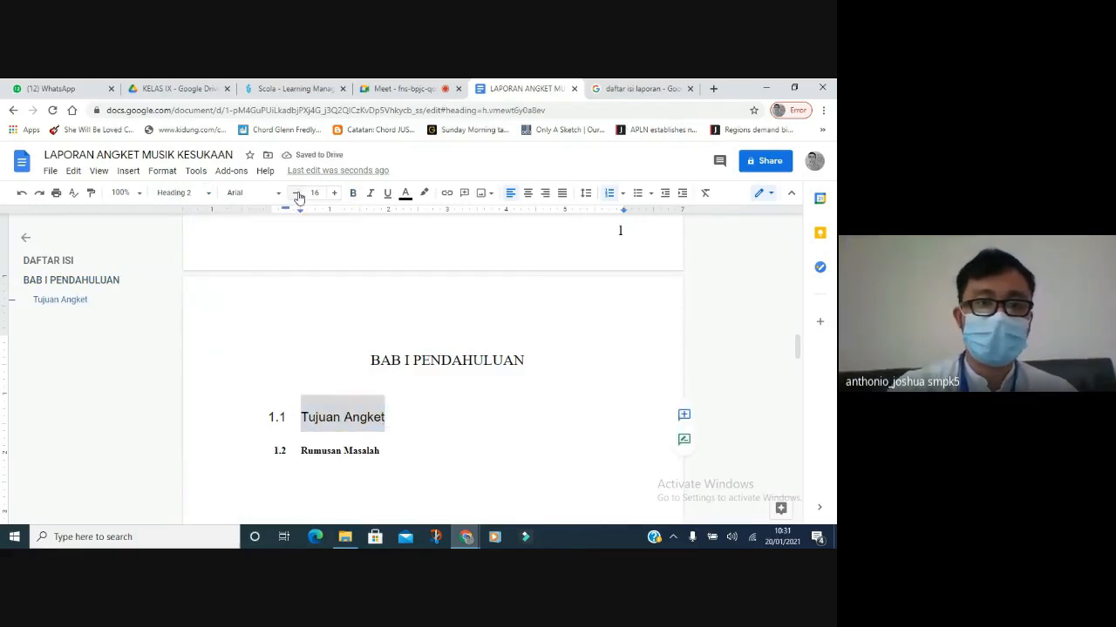
{"action": "left_click", "coordinate": [297, 193]}
{"action": "left_click", "coordinate": [296, 193]}
{"action": "left_click", "coordinate": [296, 194]}
{"action": "left_click", "coordinate": [272, 193]}
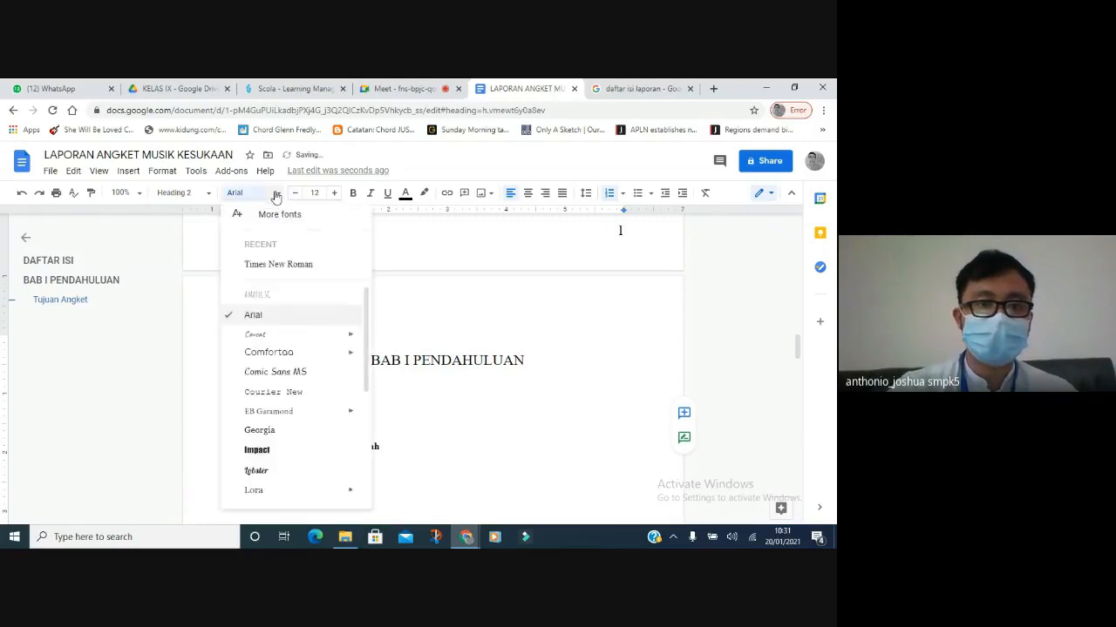
{"action": "left_click", "coordinate": [270, 265]}
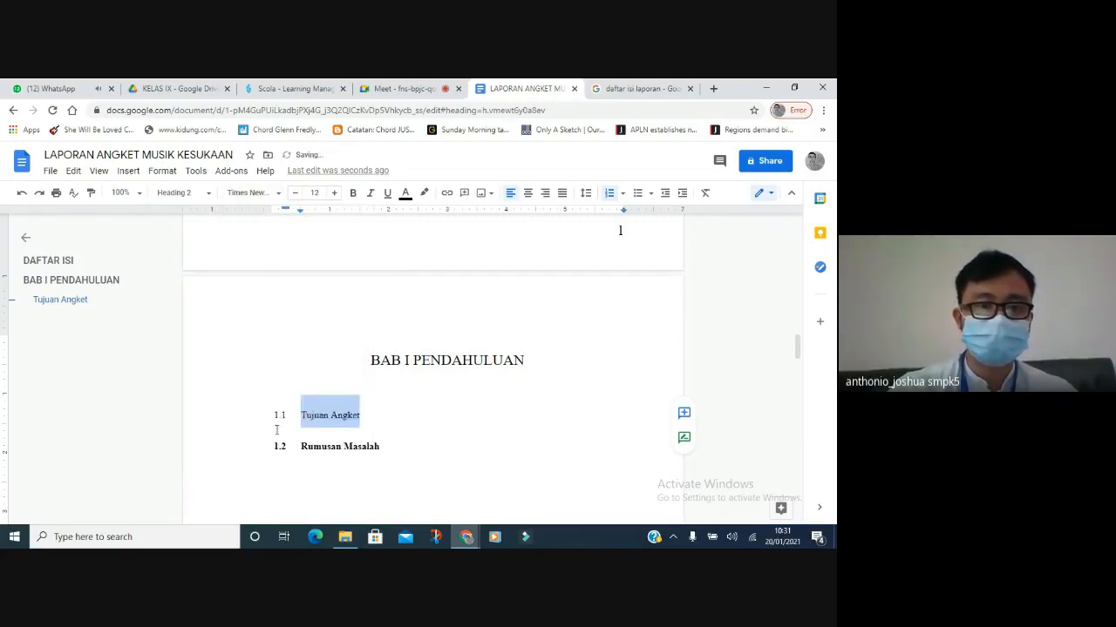
Make Rumusan Masalah a Heading 2 in Times New Roman at 12 pt.
{"action": "left_click_drag", "start_coordinate": [301, 447], "coordinate": [381, 447]}
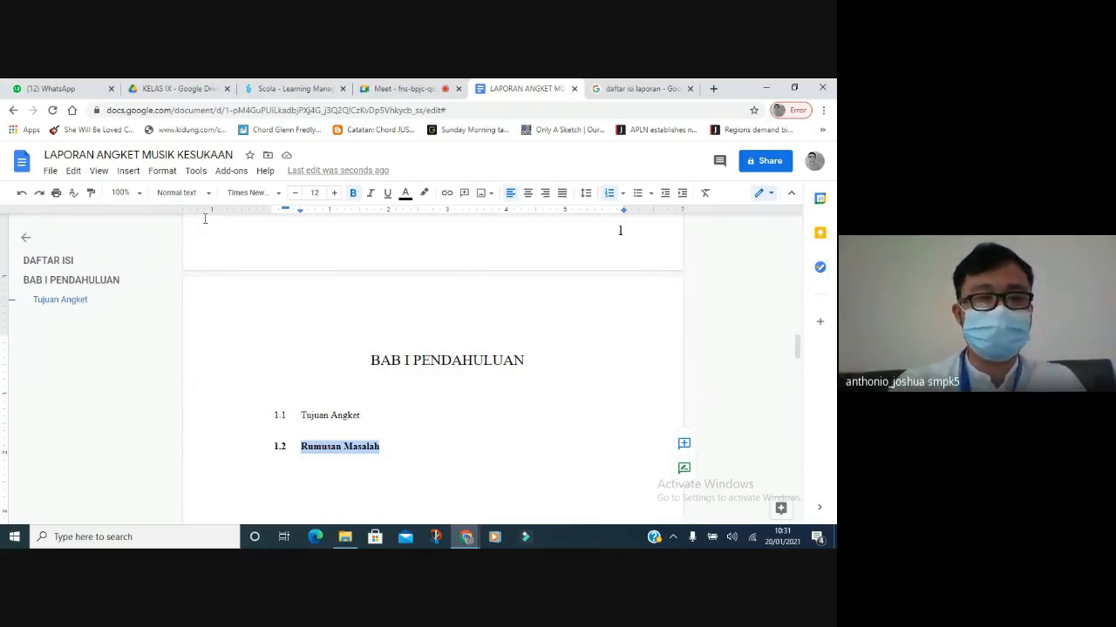
{"action": "left_click", "coordinate": [205, 193]}
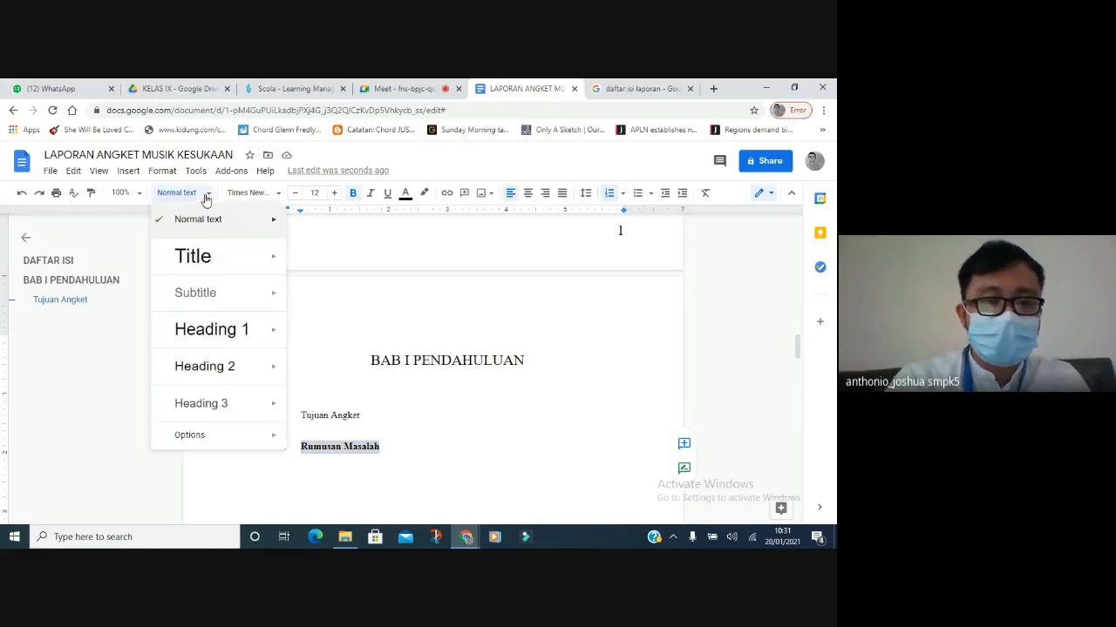
{"action": "left_click", "coordinate": [212, 366]}
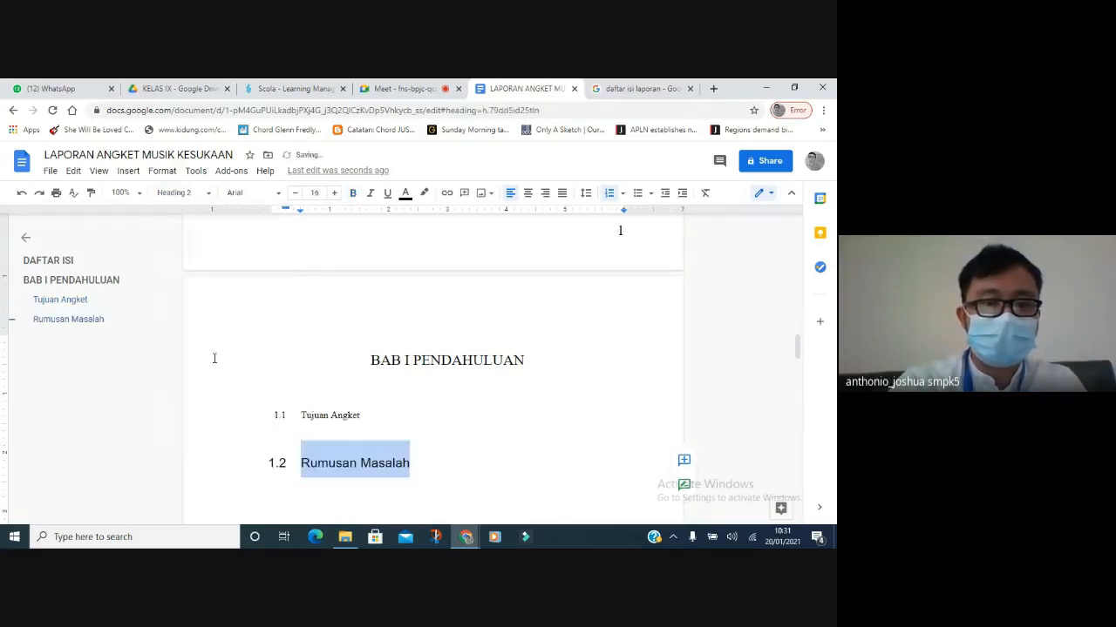
{"action": "left_click", "coordinate": [292, 198]}
{"action": "left_click", "coordinate": [291, 199]}
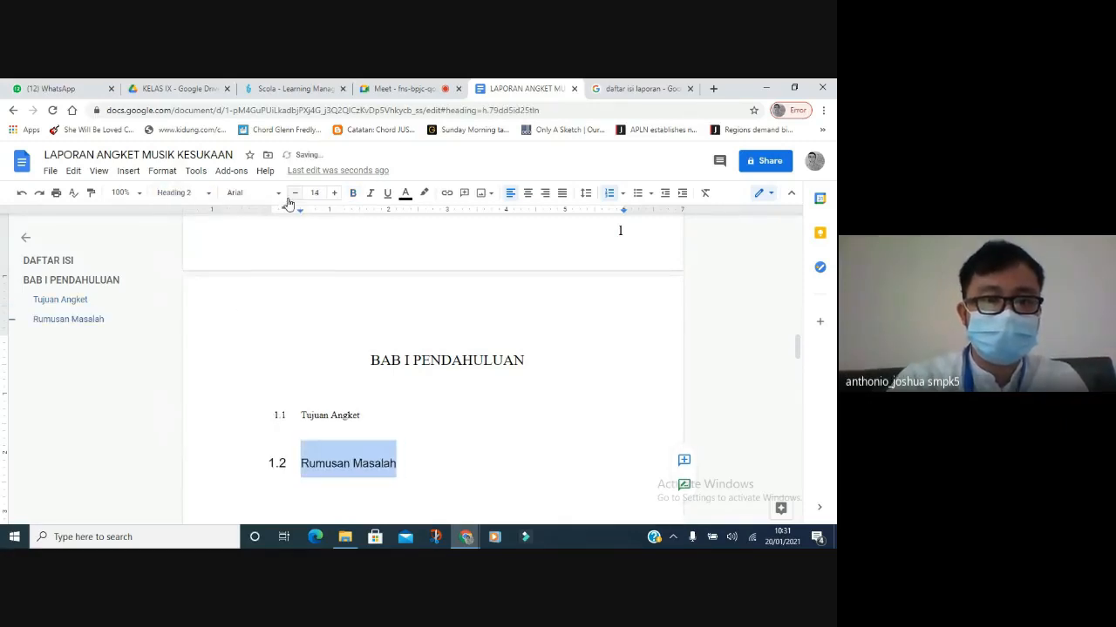
{"action": "left_click", "coordinate": [291, 197]}
{"action": "left_click", "coordinate": [291, 197]}
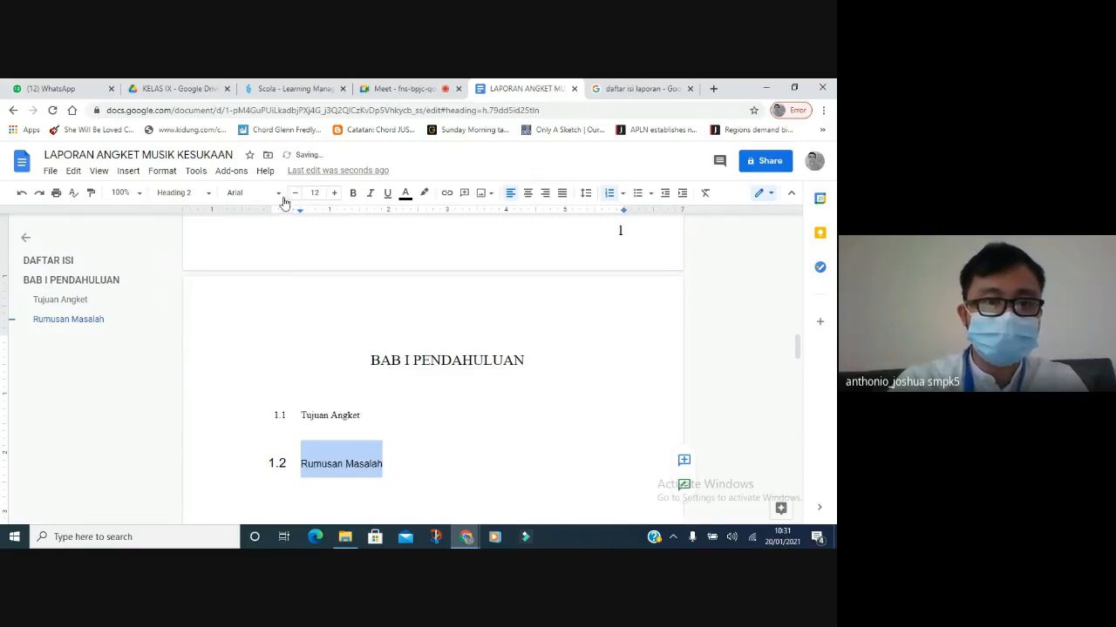
{"action": "left_click", "coordinate": [280, 199]}
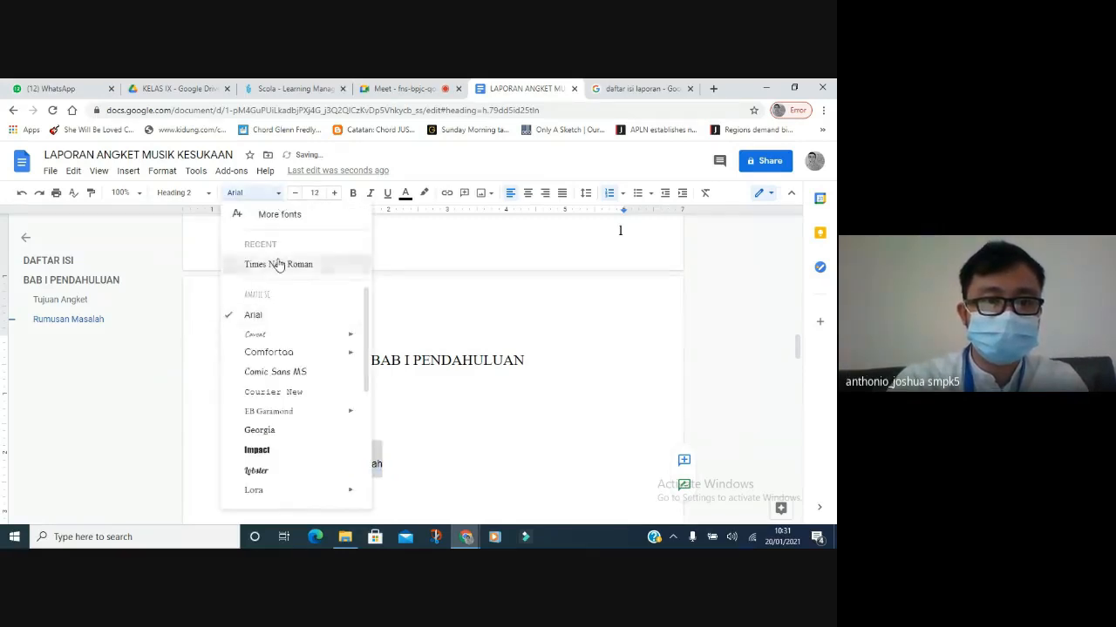
{"action": "left_click", "coordinate": [278, 264]}
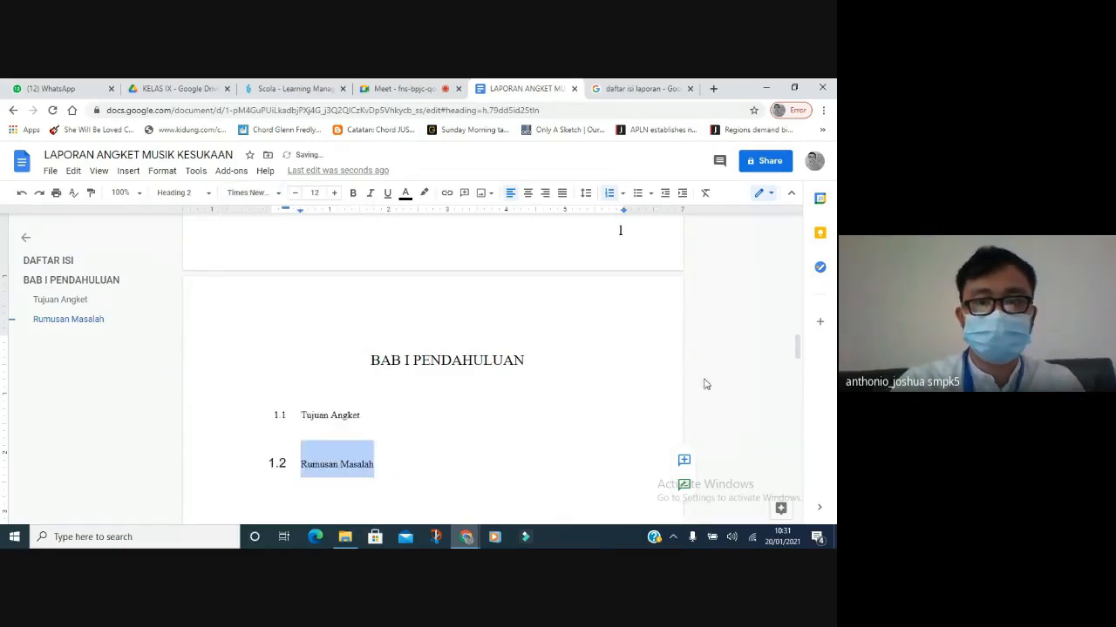
Set the 1.1 and 1.2 numbers to bold Times New Roman 12 and bold both subheadings.
{"action": "left_click", "coordinate": [282, 461]}
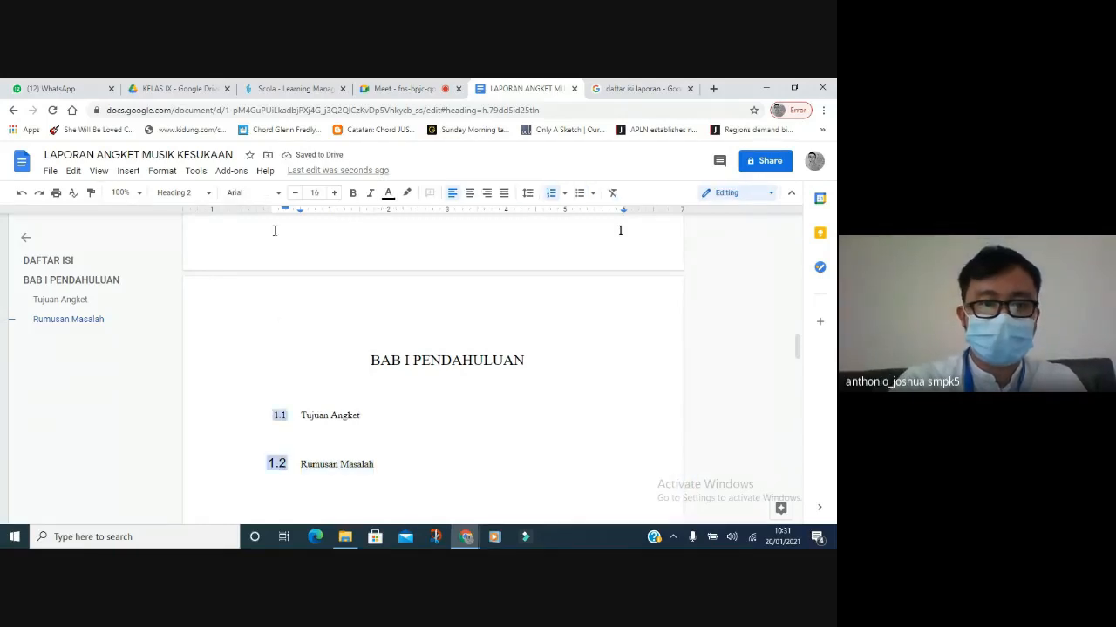
{"action": "left_click", "coordinate": [278, 195]}
{"action": "left_click", "coordinate": [274, 264]}
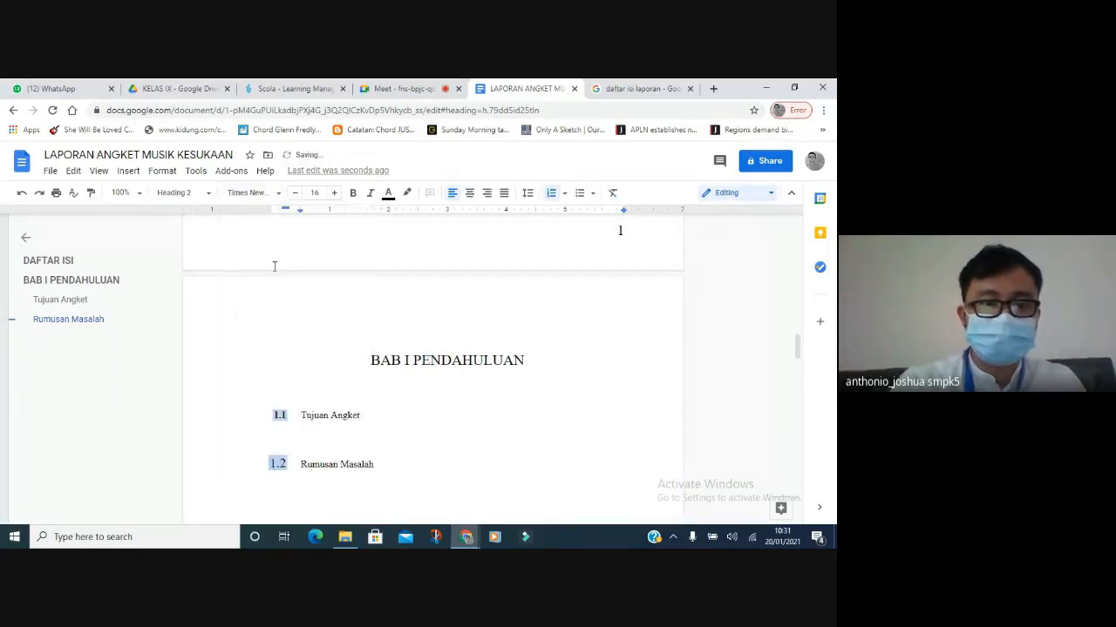
{"action": "left_click", "coordinate": [295, 193]}
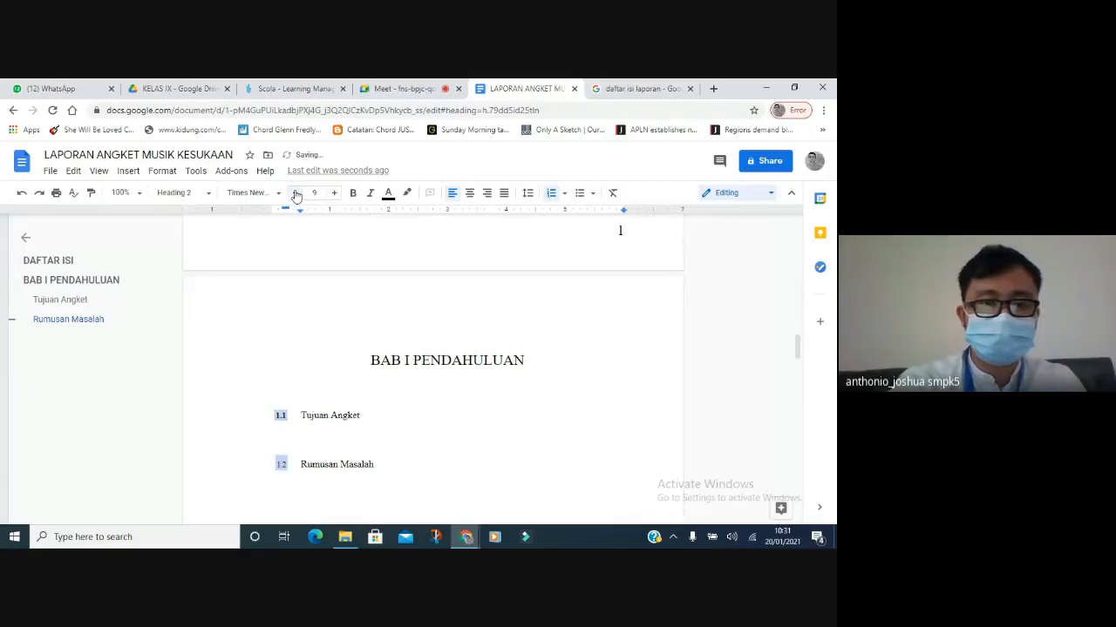
{"action": "left_click", "coordinate": [334, 193]}
{"action": "left_click", "coordinate": [335, 192]}
{"action": "left_click", "coordinate": [335, 193]}
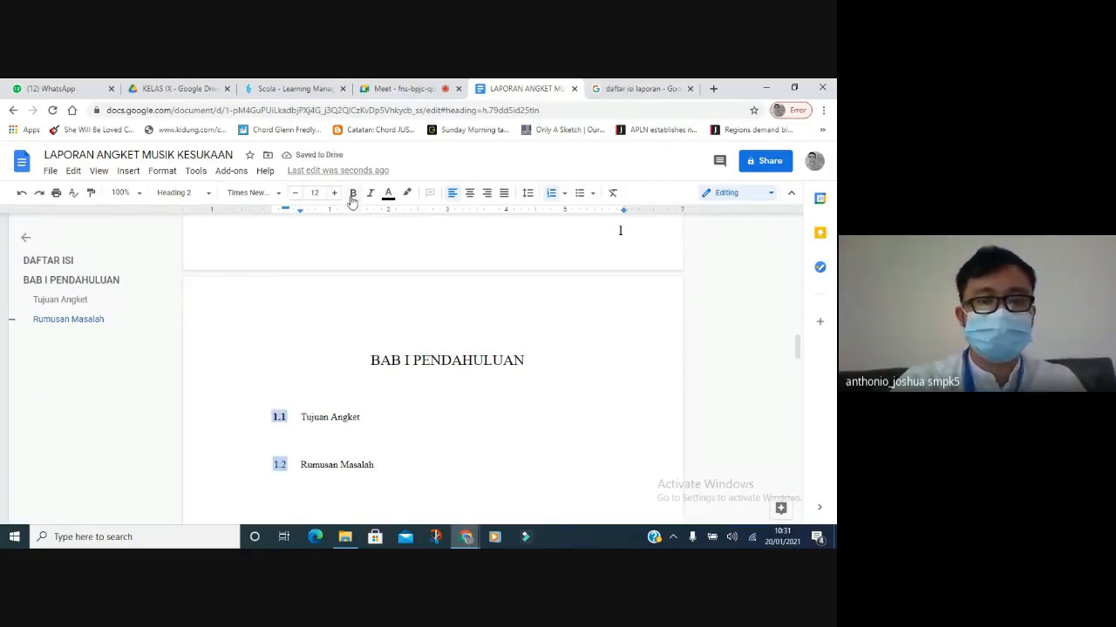
{"action": "left_click", "coordinate": [352, 200]}
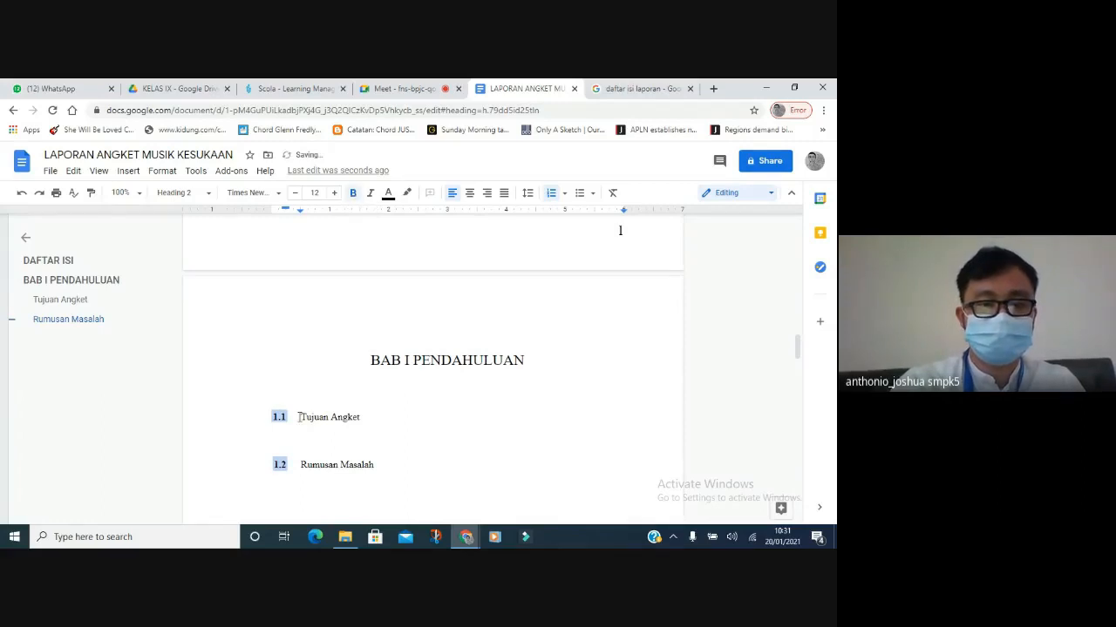
{"action": "left_click_drag", "start_coordinate": [301, 419], "coordinate": [375, 465]}
{"action": "left_click", "coordinate": [353, 194]}
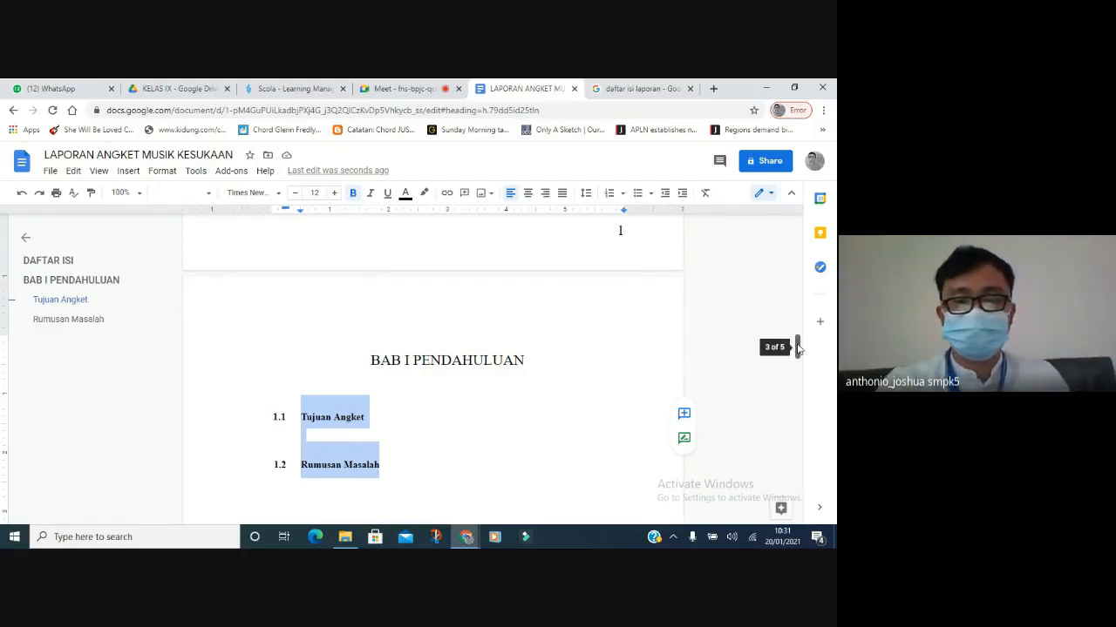
{"action": "left_click_drag", "start_coordinate": [797, 349], "coordinate": [797, 406]}
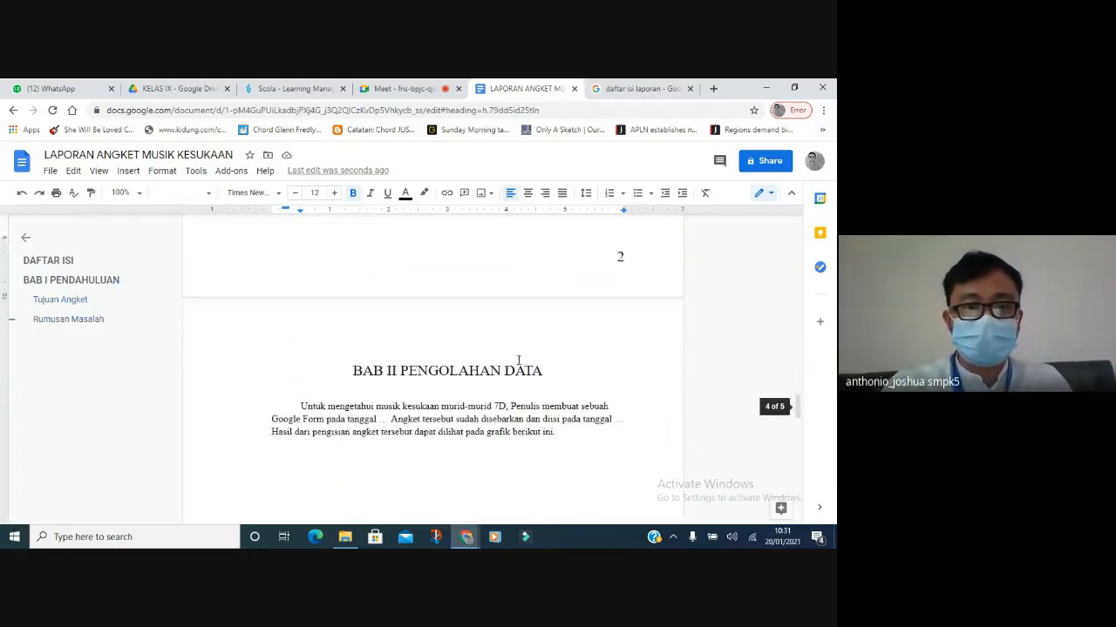
Style the BAB II PENGOLAHAN DATA line as Heading 1, Times New Roman, size 16.
{"action": "left_click", "coordinate": [430, 370]}
{"action": "left_click", "coordinate": [181, 196]}
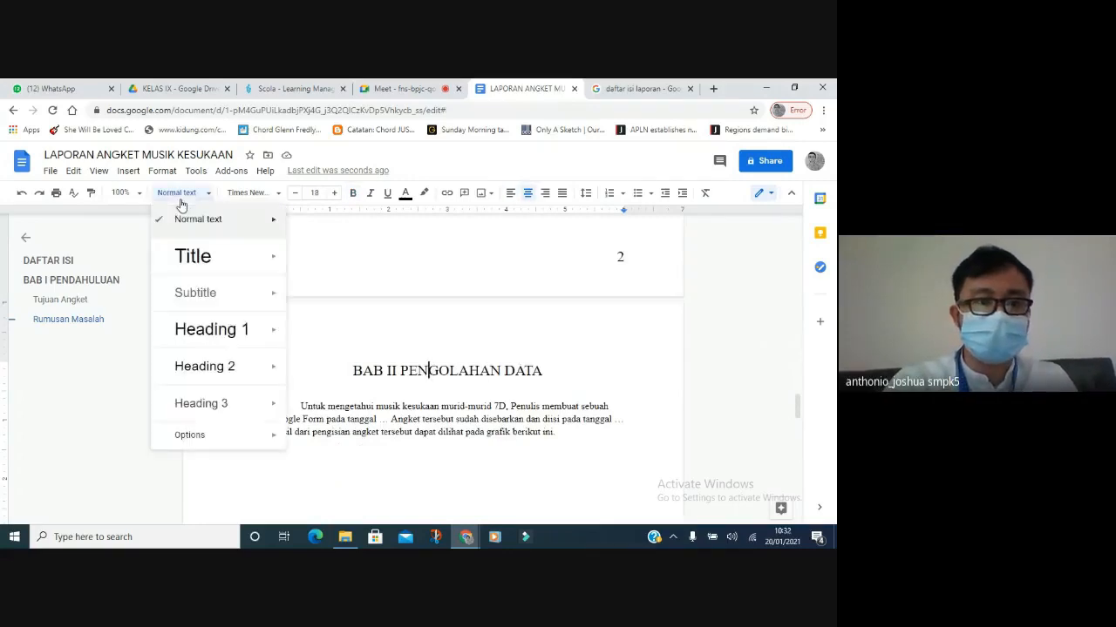
{"action": "left_click", "coordinate": [201, 329]}
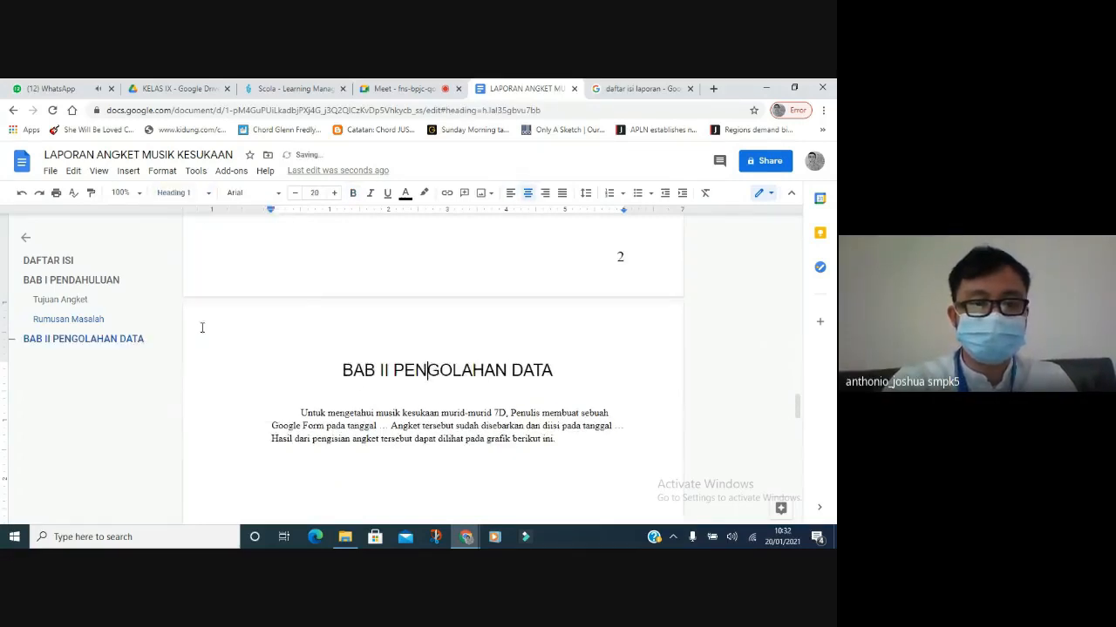
{"action": "left_click_drag", "start_coordinate": [344, 370], "coordinate": [551, 371]}
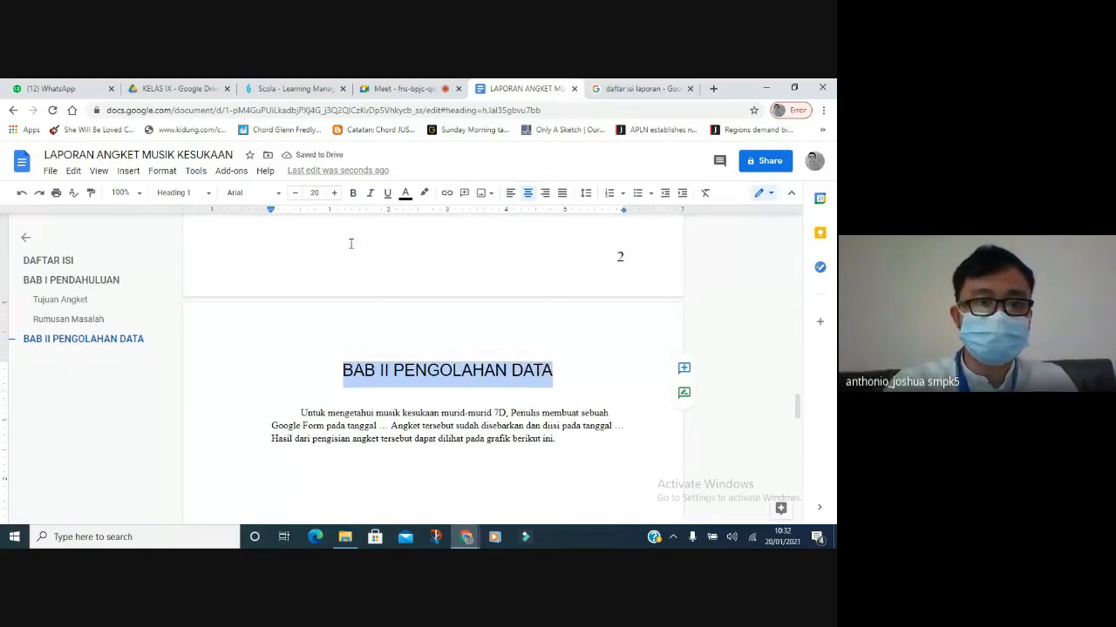
{"action": "left_click", "coordinate": [249, 193]}
{"action": "left_click", "coordinate": [237, 261]}
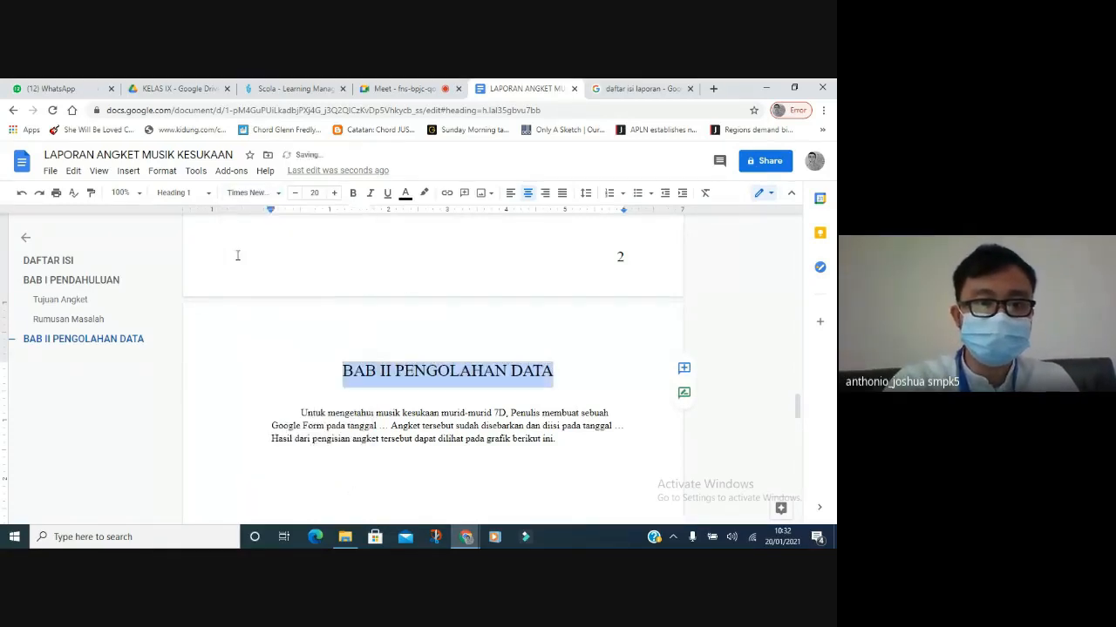
{"action": "left_click", "coordinate": [294, 193]}
{"action": "left_click", "coordinate": [293, 193]}
{"action": "left_click", "coordinate": [294, 192]}
{"action": "left_click", "coordinate": [293, 192]}
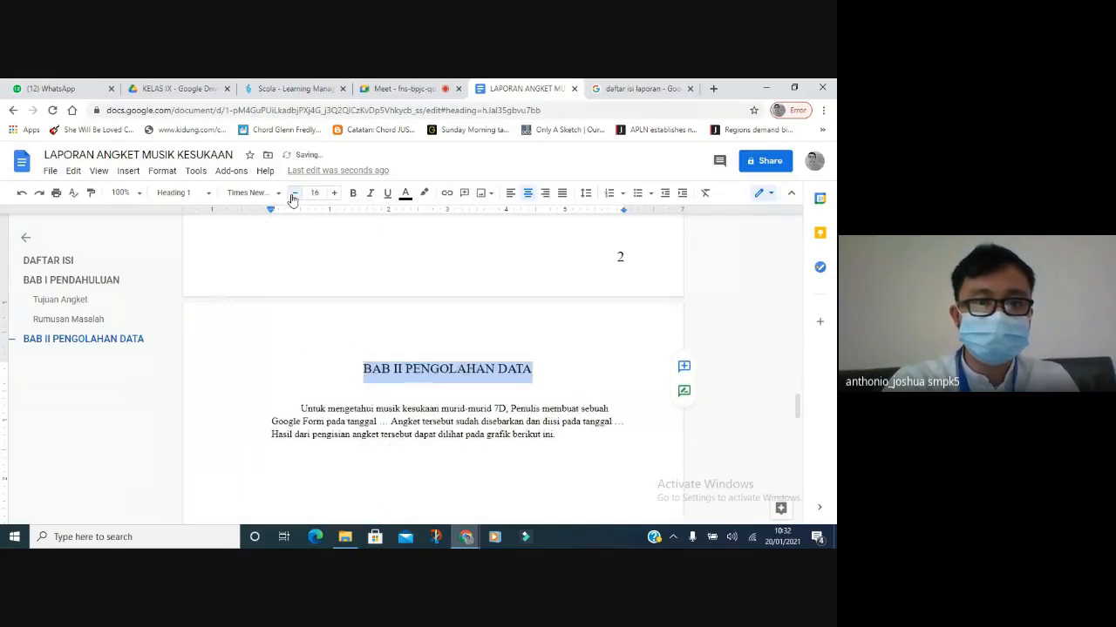
{"action": "scroll", "coordinate": [795, 448], "scroll_direction": "down", "scroll_amount": 1}
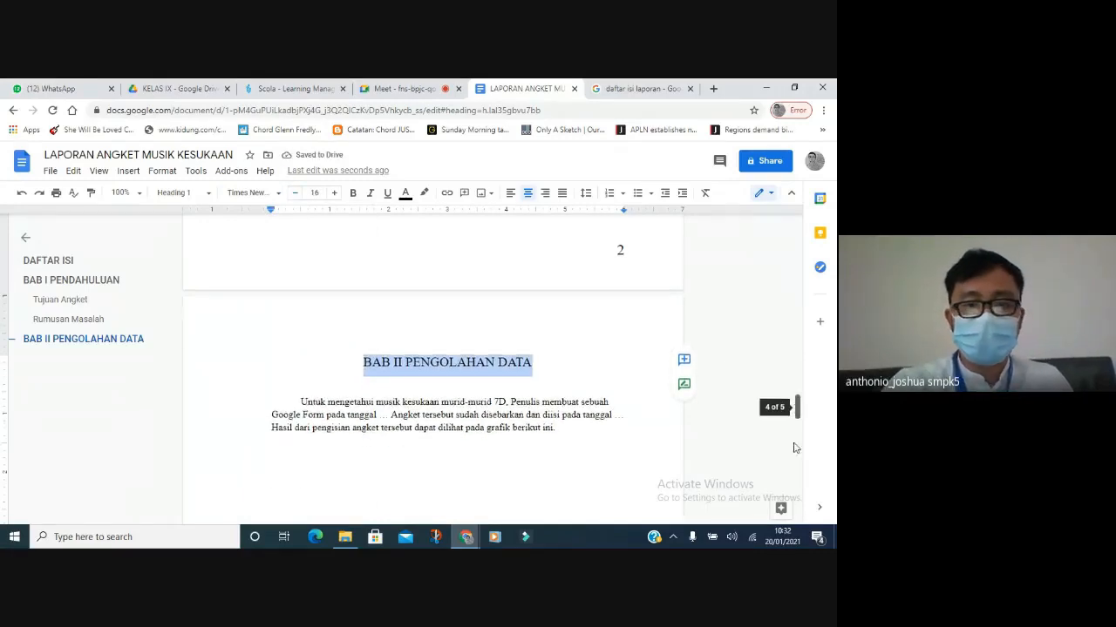
{"action": "scroll", "coordinate": [795, 448], "scroll_direction": "down", "scroll_amount": 10}
Make BAB III KESIMPULAN & SARAN a Heading 1 in Times New Roman, one size smaller.
{"action": "left_click", "coordinate": [392, 338]}
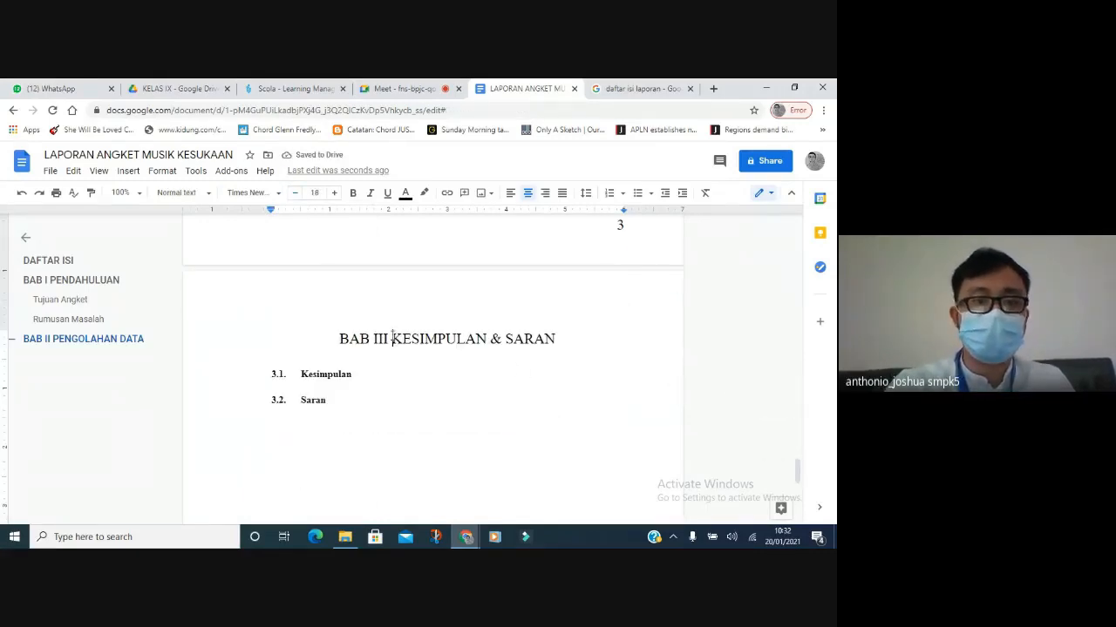
{"action": "left_click", "coordinate": [202, 194]}
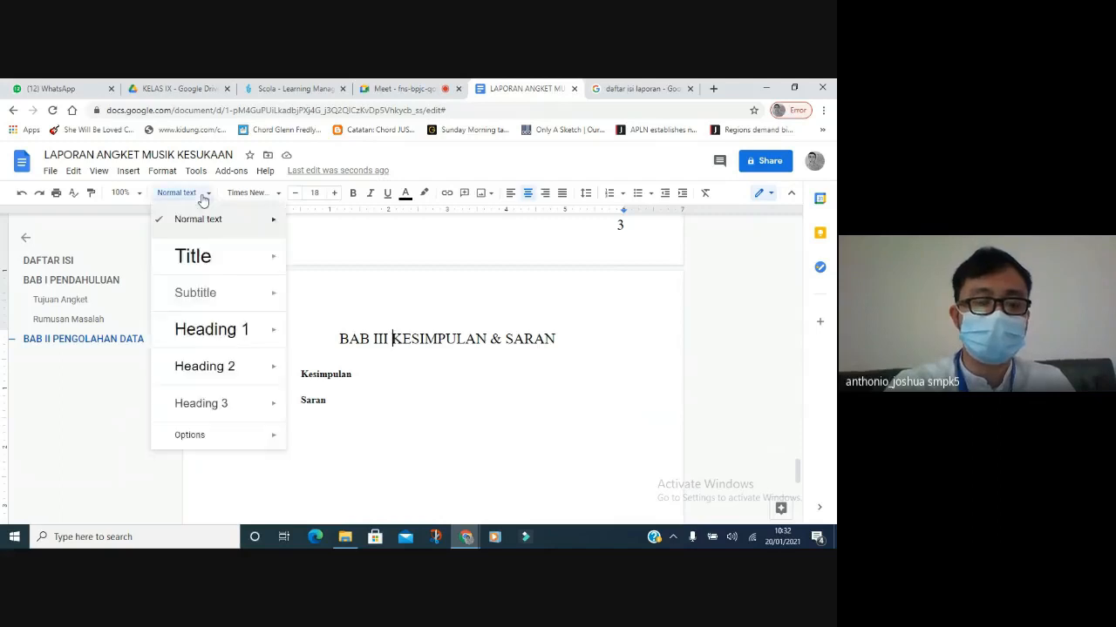
{"action": "left_click", "coordinate": [209, 329]}
{"action": "left_click_drag", "start_coordinate": [329, 338], "coordinate": [567, 333]}
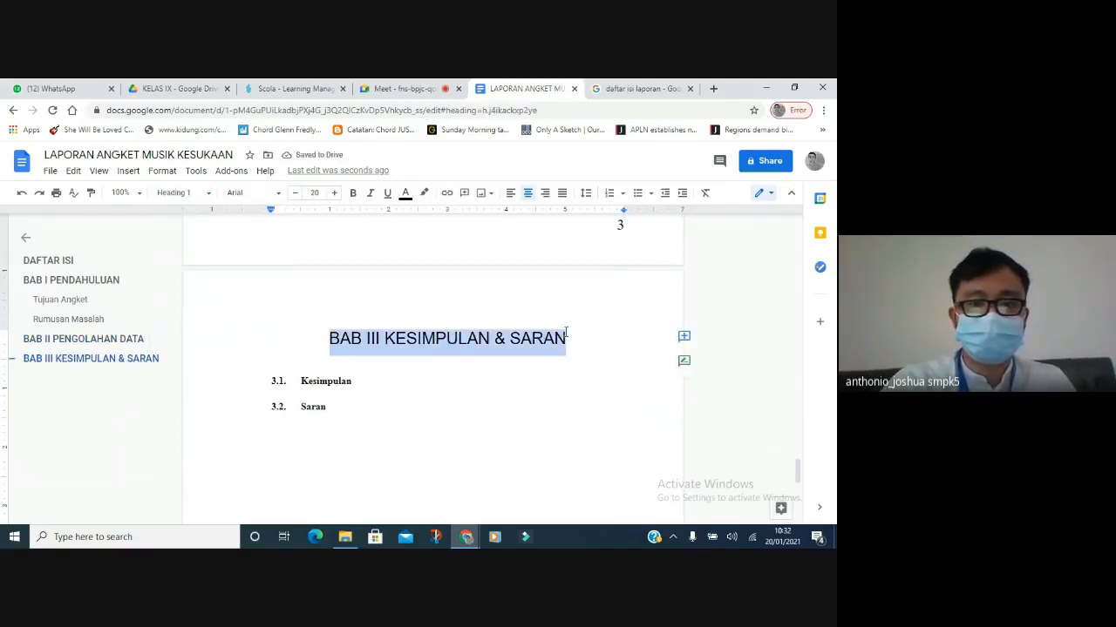
{"action": "left_click", "coordinate": [296, 193]}
{"action": "left_click", "coordinate": [264, 194]}
{"action": "left_click", "coordinate": [267, 264]}
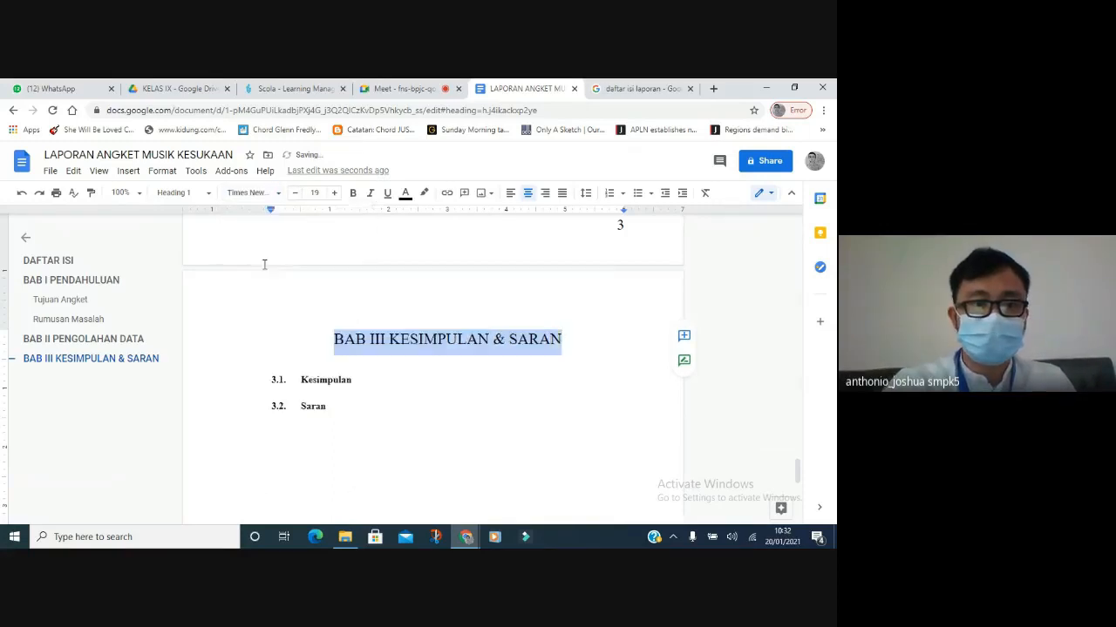
Apply Heading 2 to the Kesimpulan and Saran lines.
{"action": "left_click", "coordinate": [305, 379]}
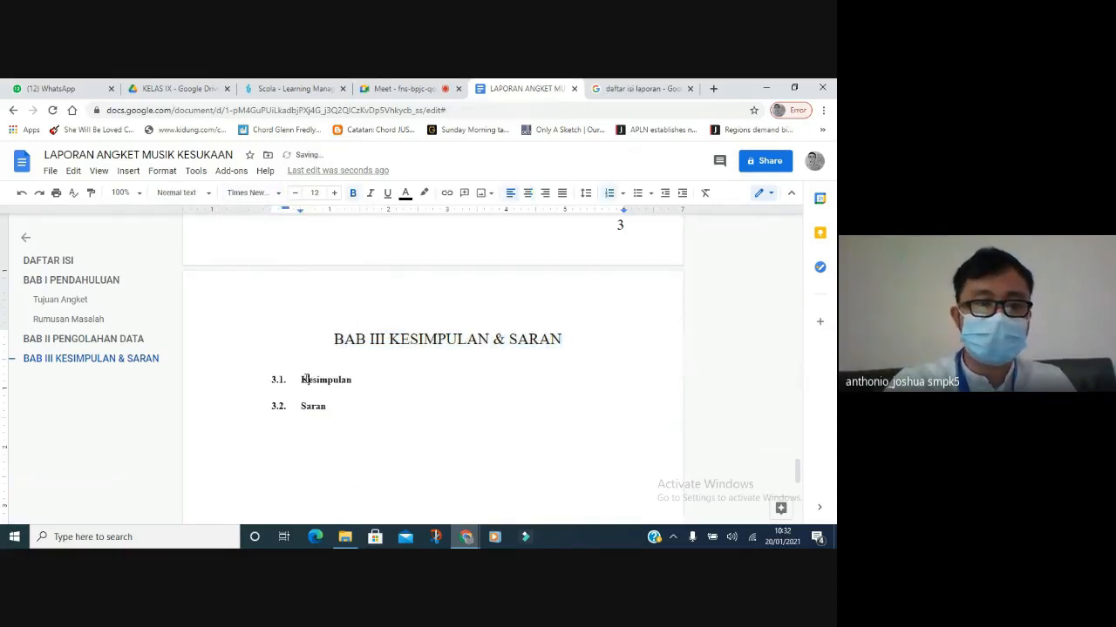
{"action": "left_click", "coordinate": [179, 193]}
{"action": "left_click", "coordinate": [197, 366]}
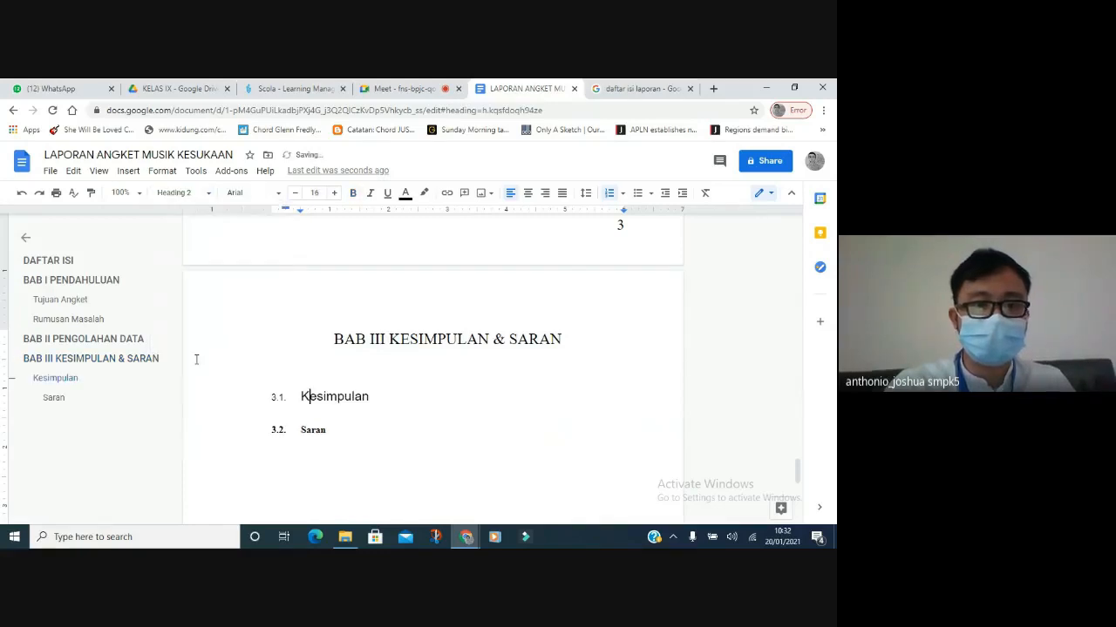
{"action": "left_click", "coordinate": [305, 429]}
{"action": "left_click", "coordinate": [189, 192]}
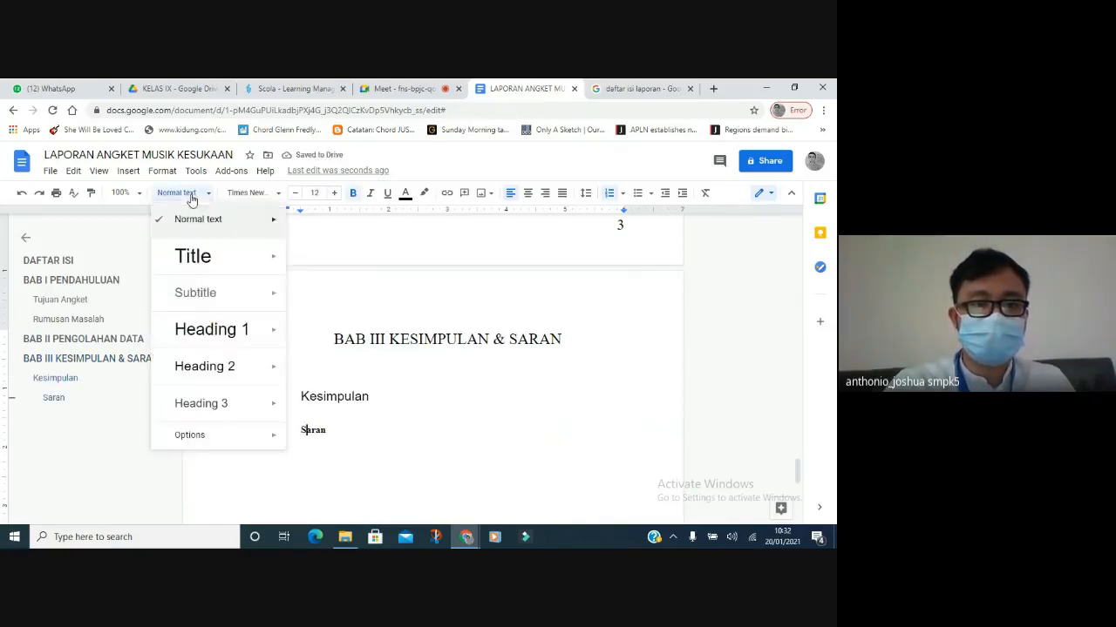
{"action": "left_click", "coordinate": [203, 369]}
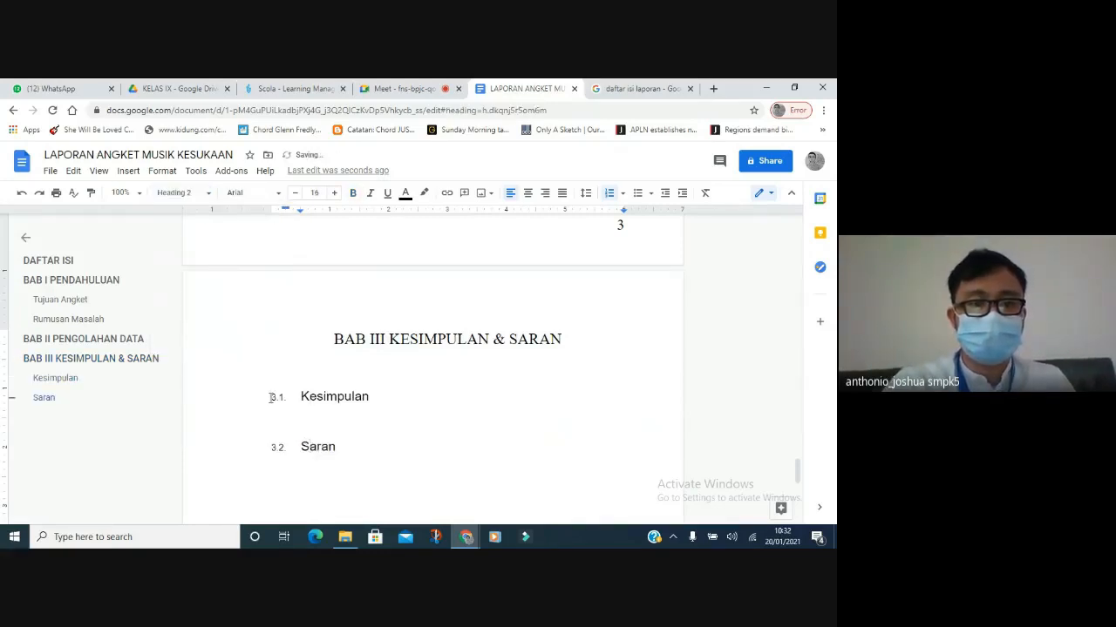
Format Kesimpulan and Saran as bold Times New Roman at 12 pt.
{"action": "left_click_drag", "start_coordinate": [301, 397], "coordinate": [338, 448]}
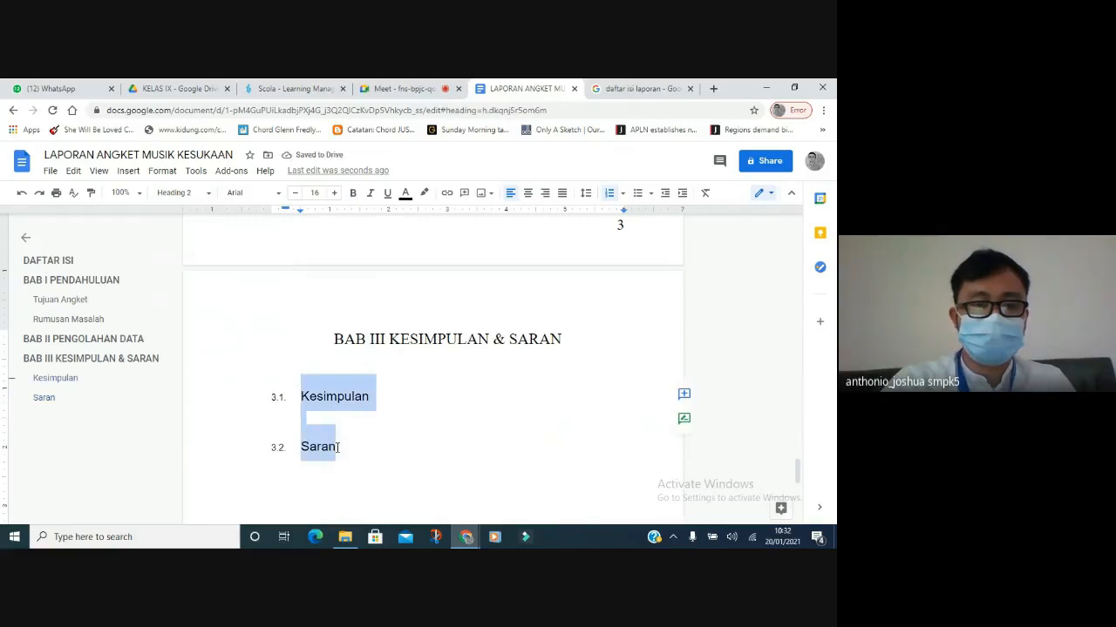
{"action": "left_click", "coordinate": [207, 196]}
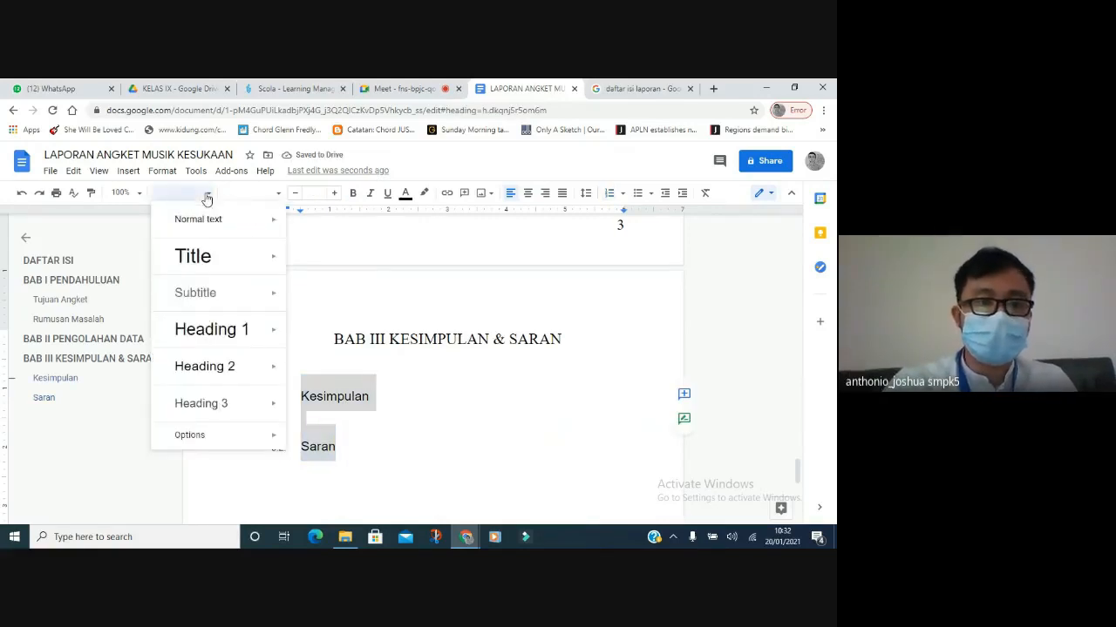
{"action": "left_click", "coordinate": [242, 192]}
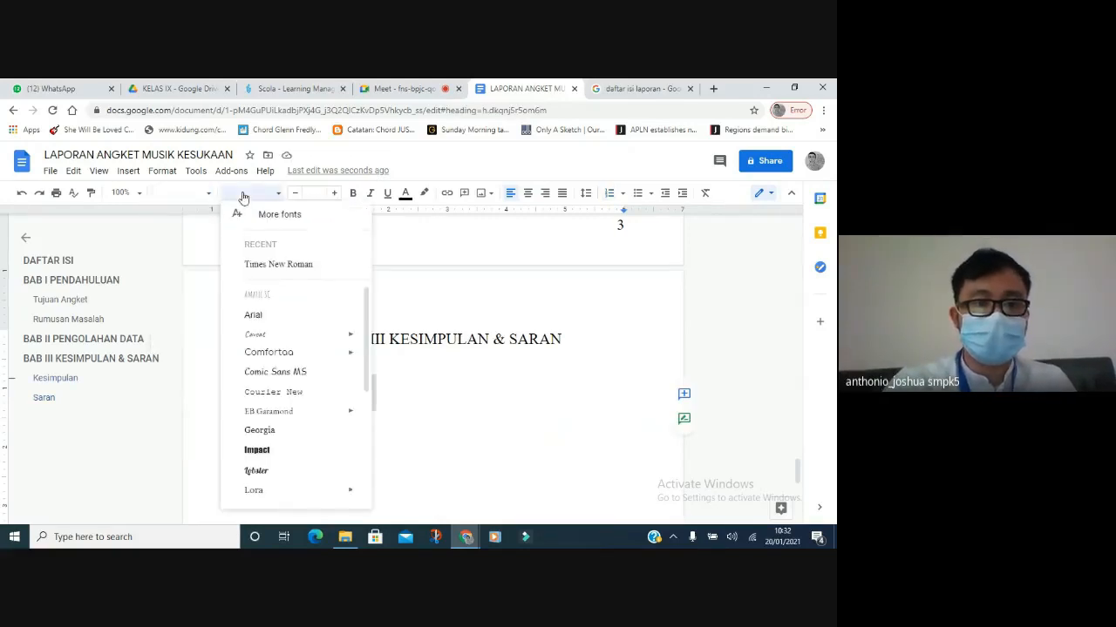
{"action": "left_click", "coordinate": [260, 264]}
{"action": "left_click", "coordinate": [311, 193]}
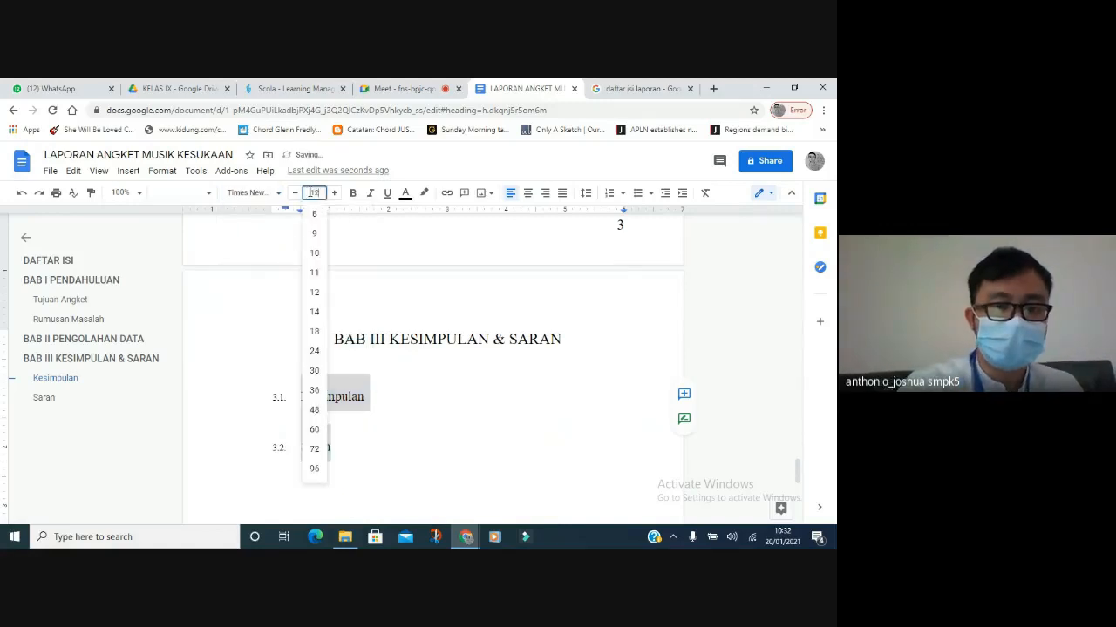
{"action": "type", "text": "12"}
{"action": "key", "text": "Return"}
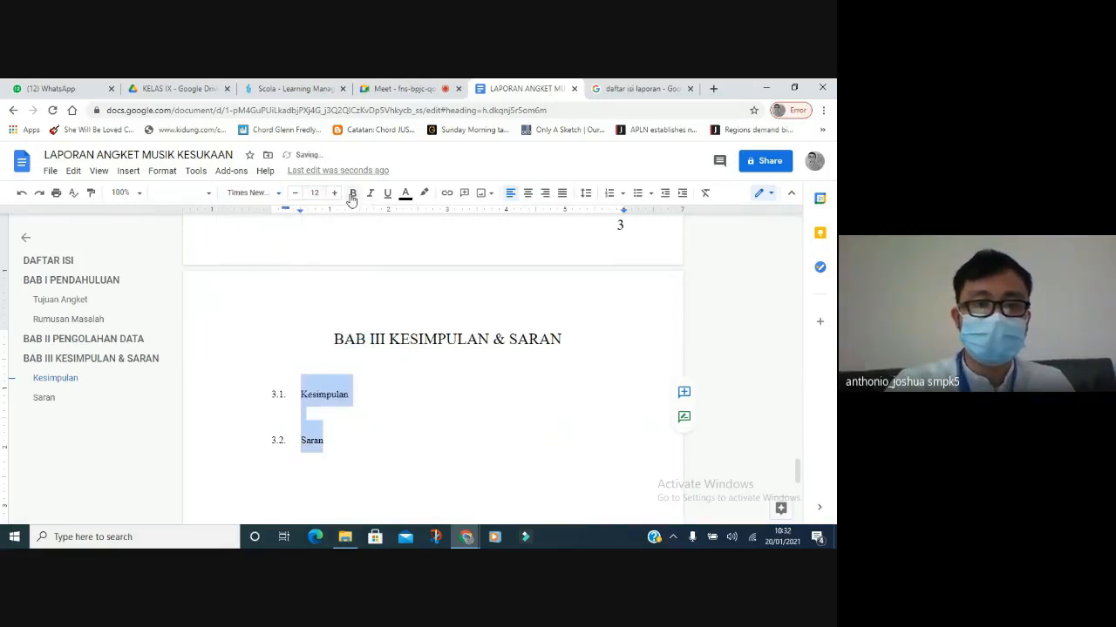
{"action": "left_click", "coordinate": [352, 194]}
{"action": "left_click", "coordinate": [324, 409]}
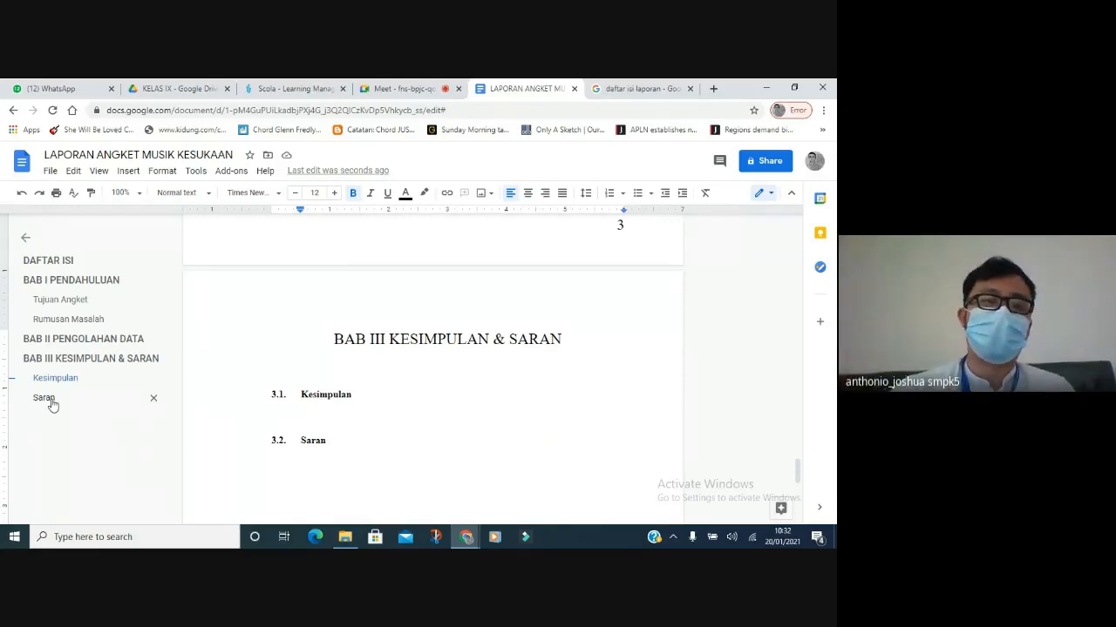
Check the headings in the outline, then update the DAFTAR ISI table of contents twice.
{"action": "left_click", "coordinate": [93, 308]}
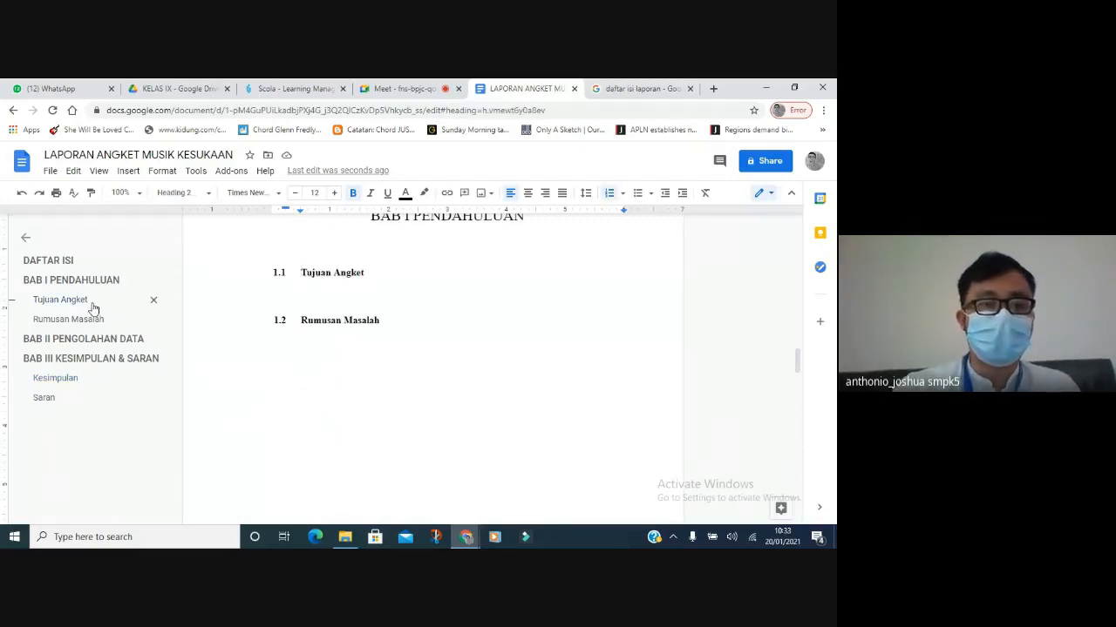
{"action": "left_click", "coordinate": [87, 357]}
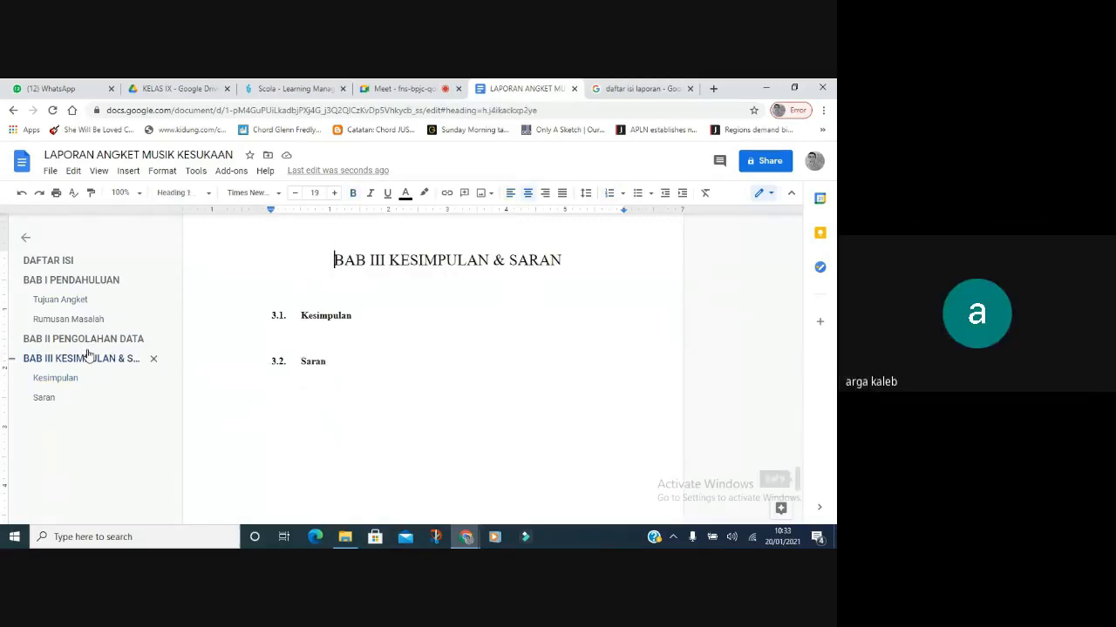
{"action": "left_click_drag", "start_coordinate": [798, 481], "coordinate": [800, 293]}
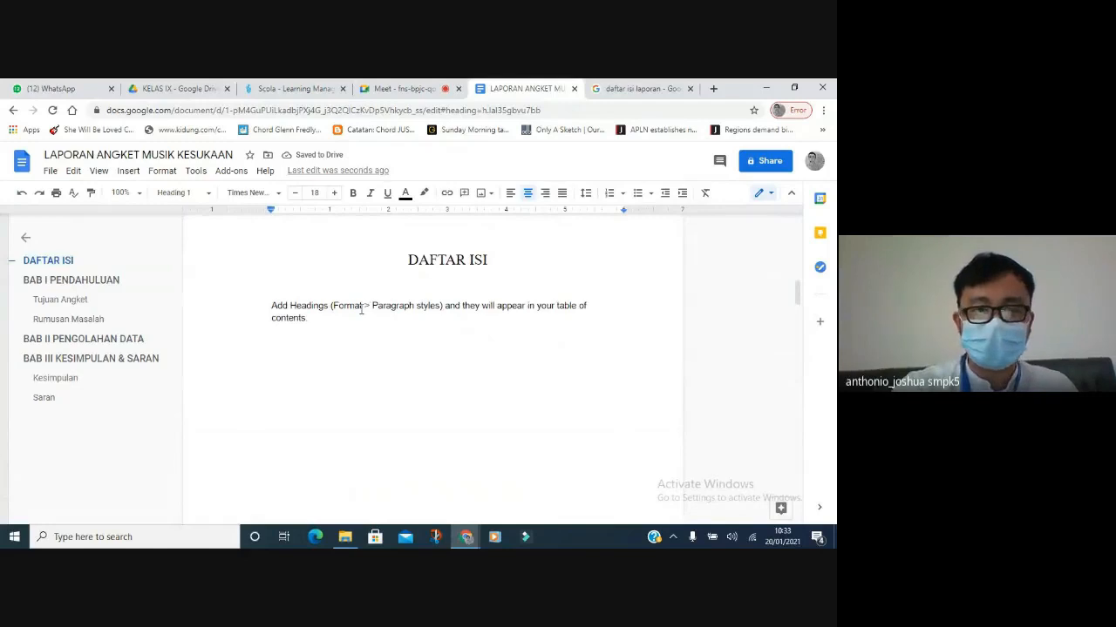
{"action": "left_click", "coordinate": [321, 318]}
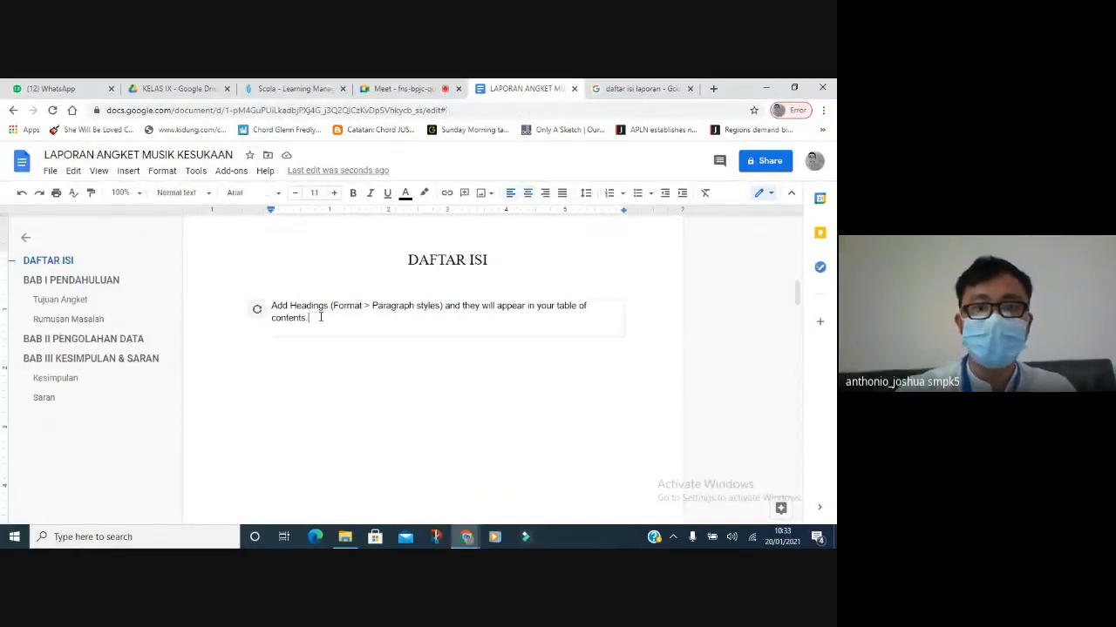
{"action": "left_click", "coordinate": [260, 312]}
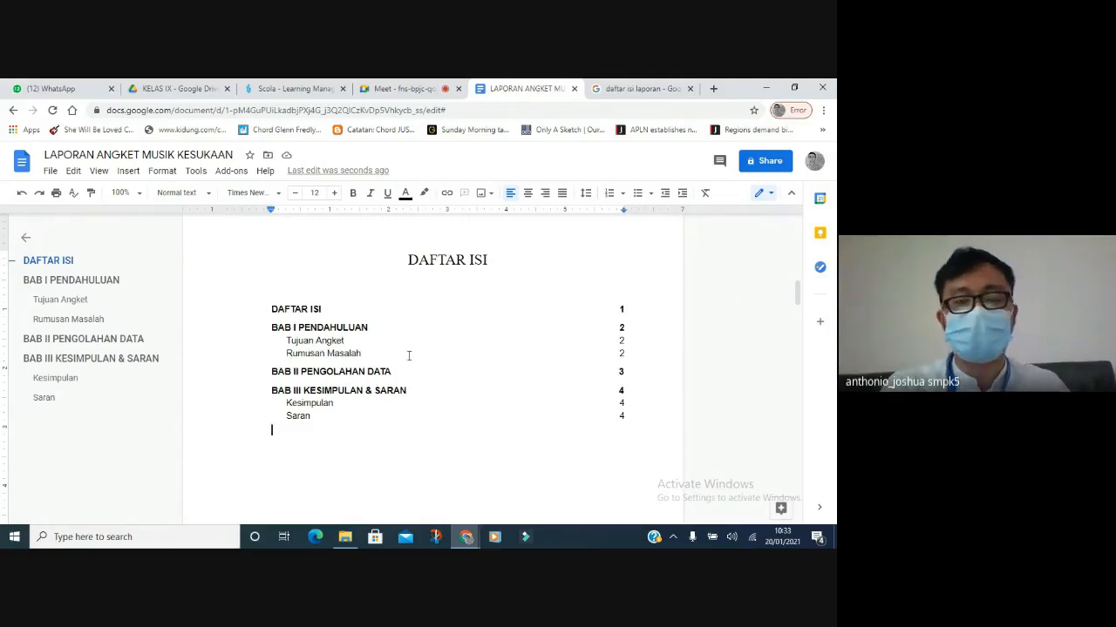
{"action": "left_click", "coordinate": [321, 340]}
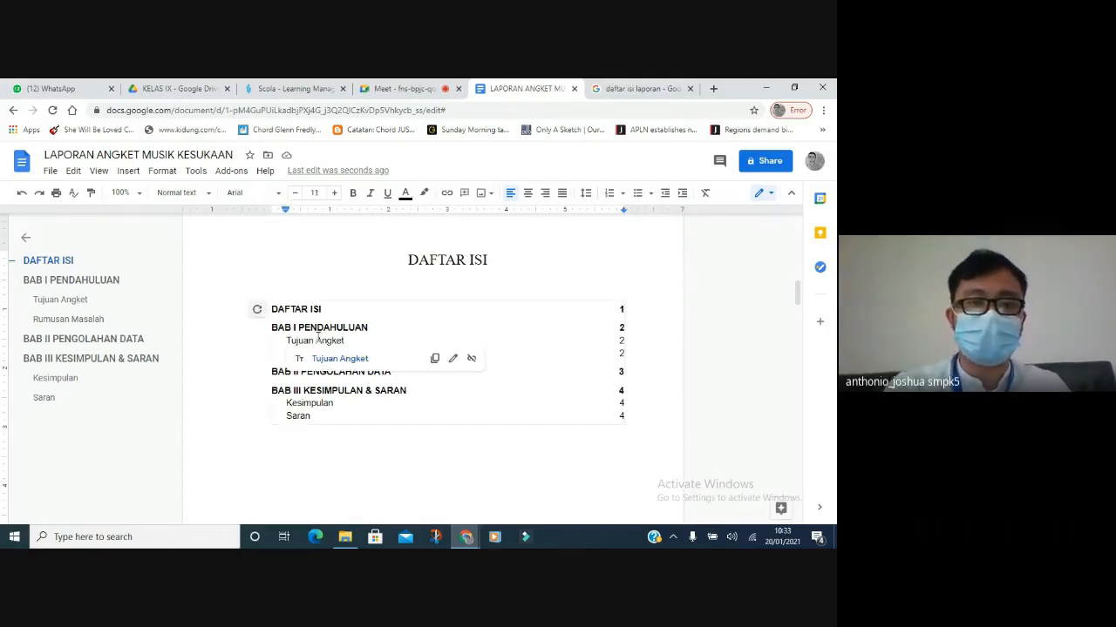
{"action": "left_click", "coordinate": [257, 309]}
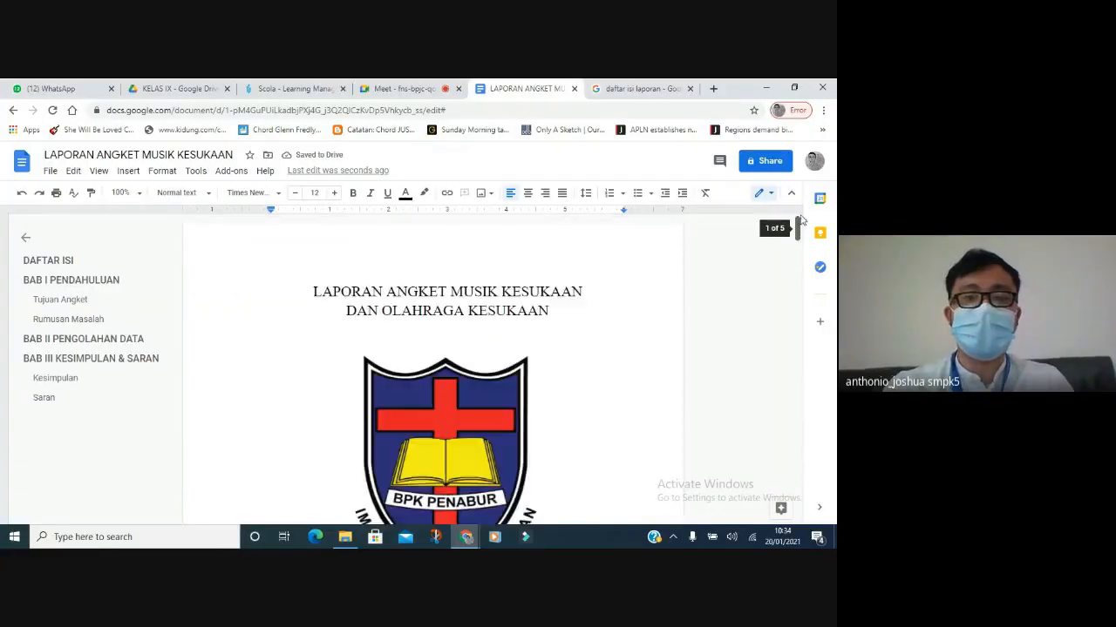
{"action": "left_click_drag", "start_coordinate": [801, 228], "coordinate": [783, 358]}
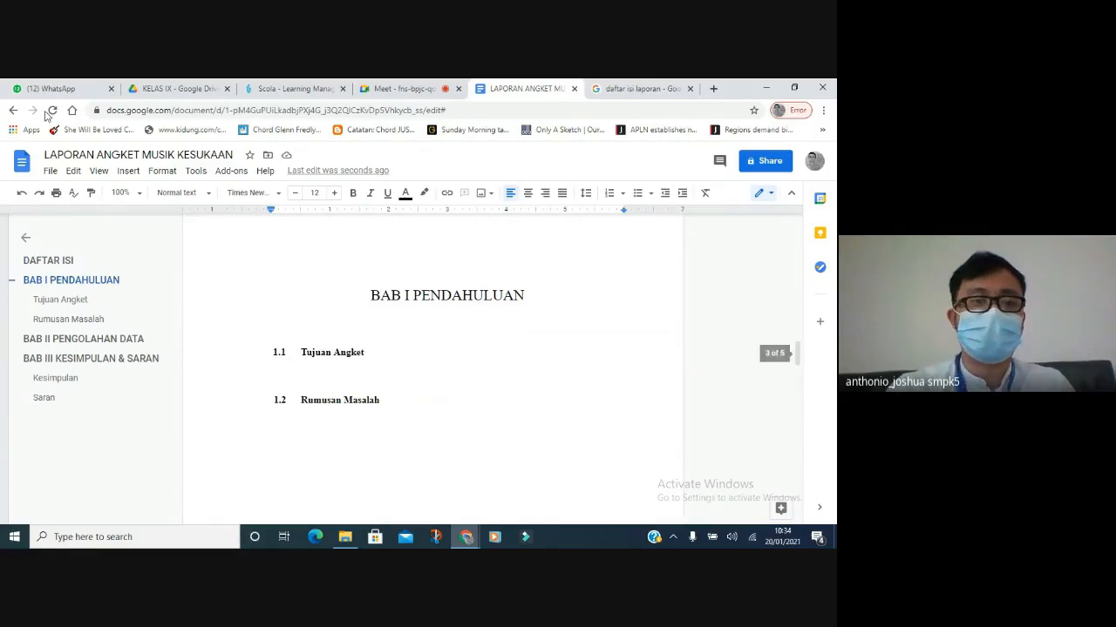
{"action": "left_click", "coordinate": [51, 170]}
{"action": "mouse_move", "coordinate": [79, 273]}
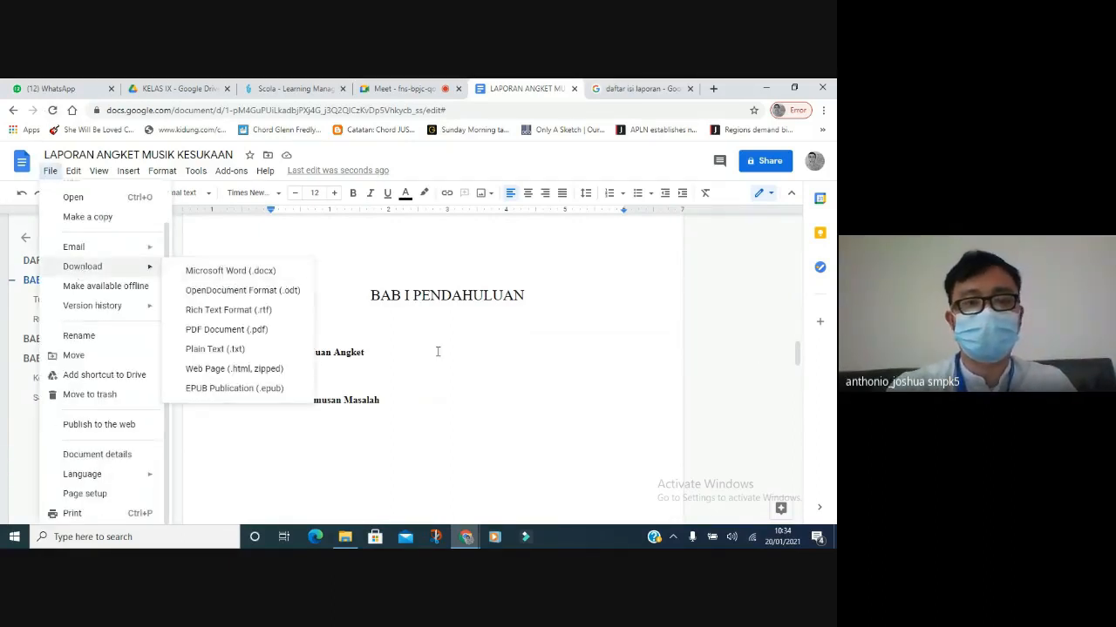
{"action": "left_click", "coordinate": [371, 373]}
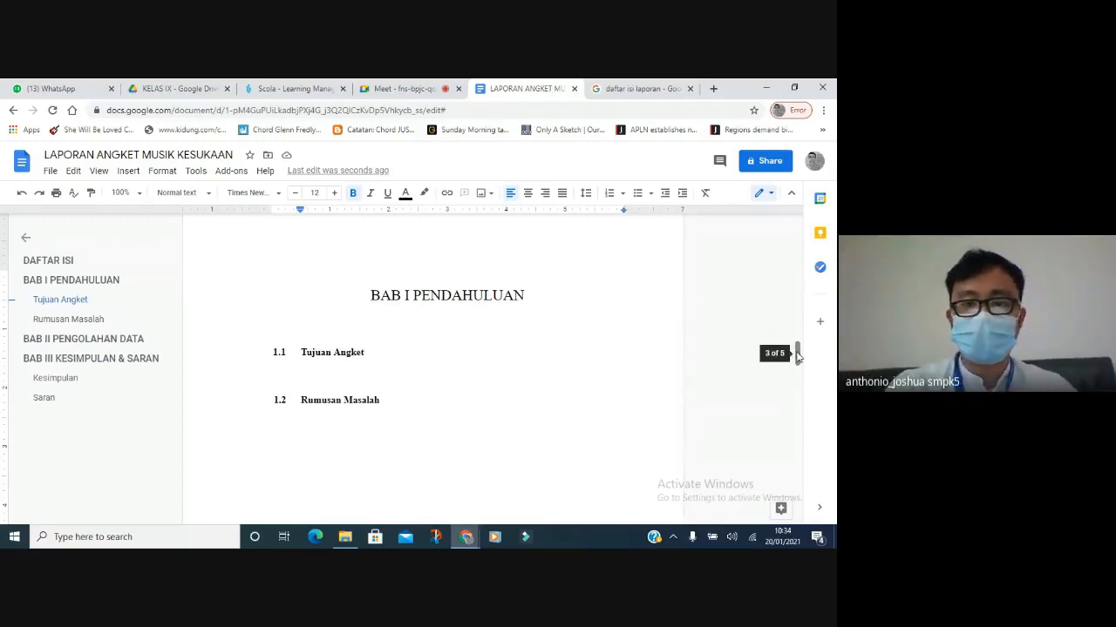
Select the paragraph under BAB II PENGOLAHAN DATA and apply 1.5 line spacing.
{"action": "left_click_drag", "start_coordinate": [796, 356], "coordinate": [795, 409]}
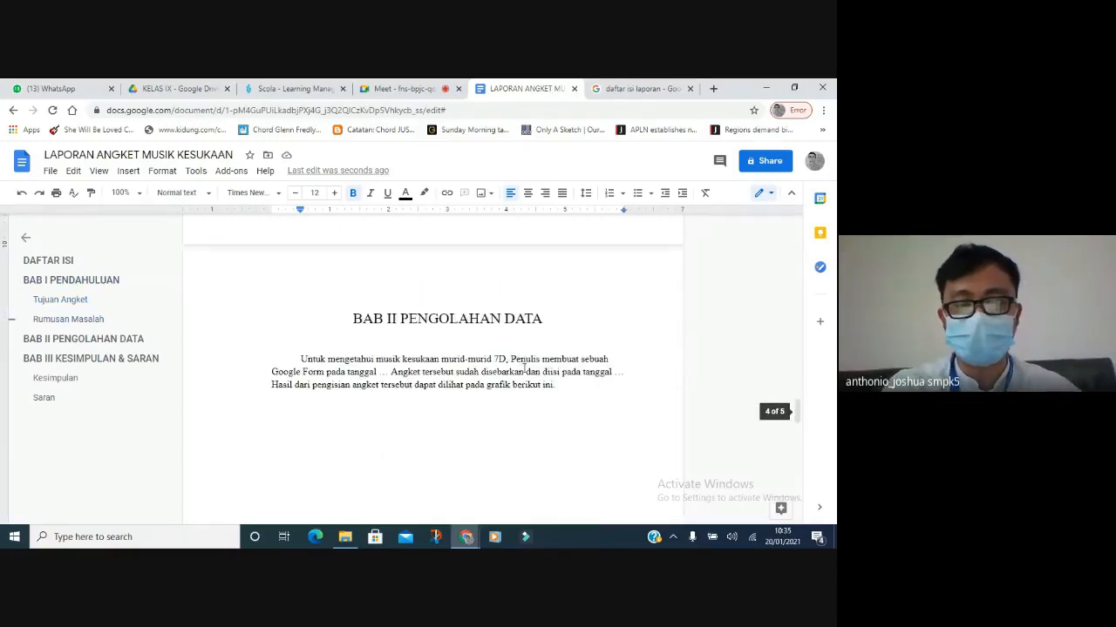
{"action": "left_click_drag", "start_coordinate": [301, 359], "coordinate": [556, 385]}
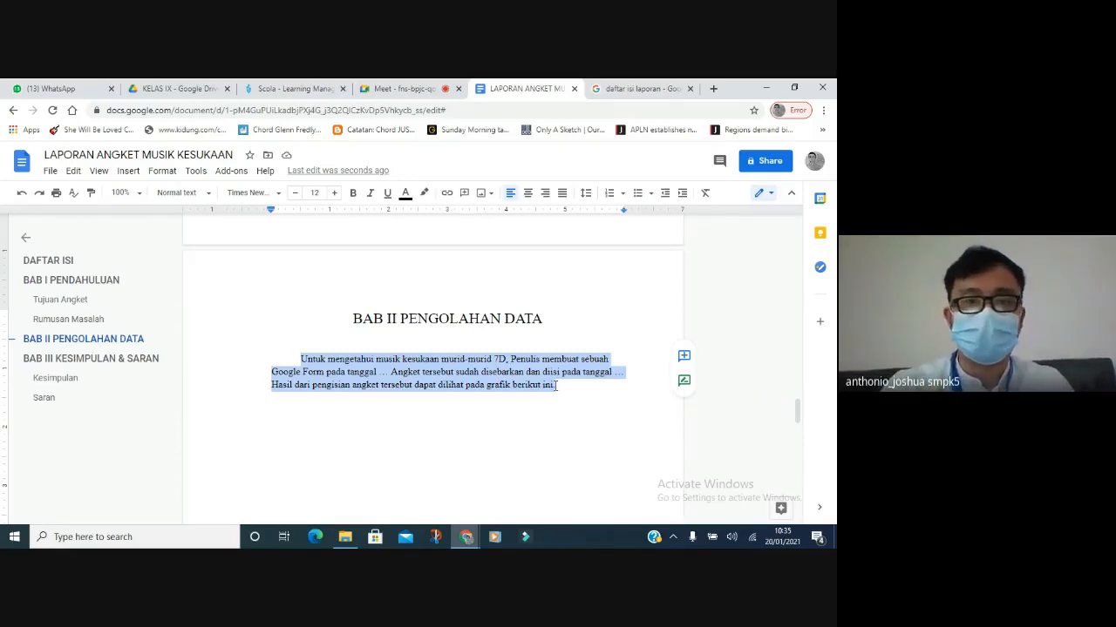
{"action": "left_click", "coordinate": [587, 192]}
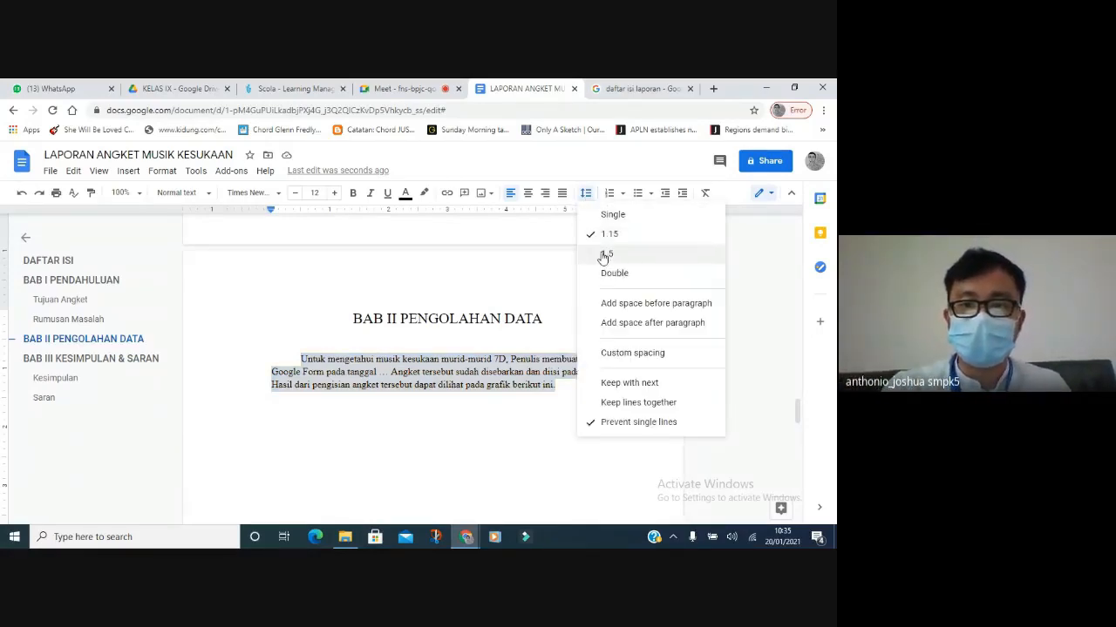
{"action": "left_click", "coordinate": [604, 255]}
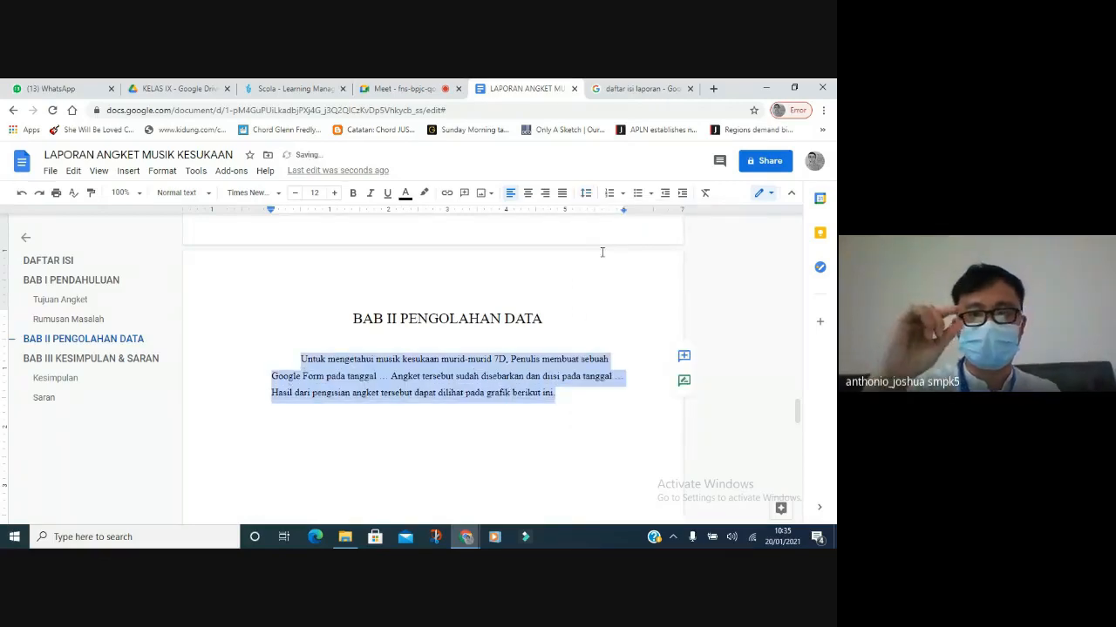